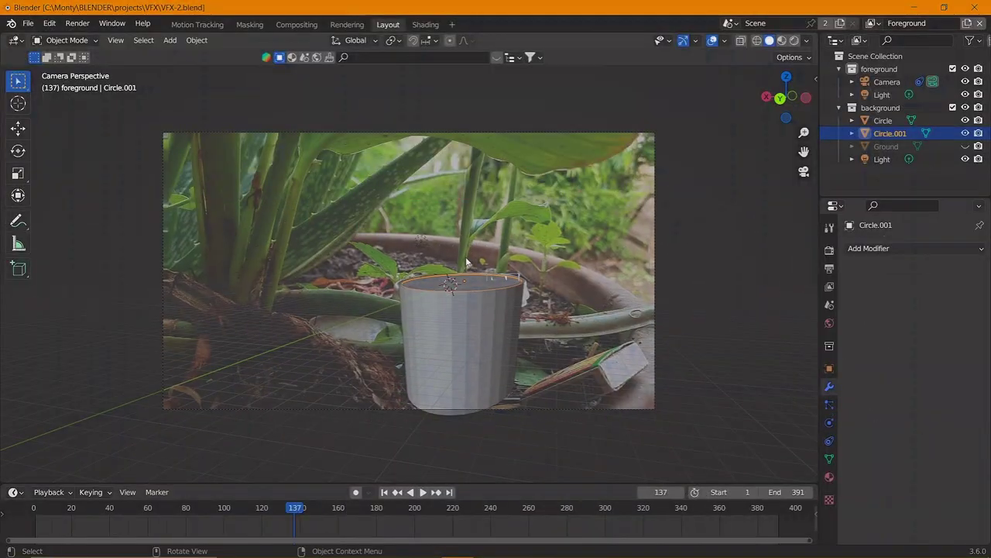
Separate the cup's rim edge loop into its own object in rendered preview
{"action": "scroll", "coordinate": [467, 263], "scroll_direction": "up", "scroll_amount": 2}
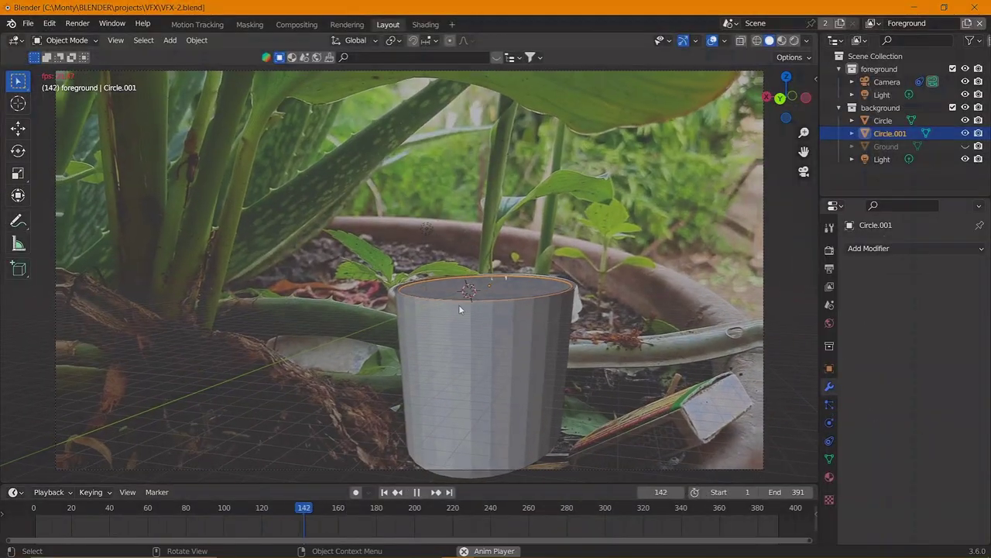
{"action": "left_click", "coordinate": [289, 516]}
{"action": "left_click", "coordinate": [794, 41]}
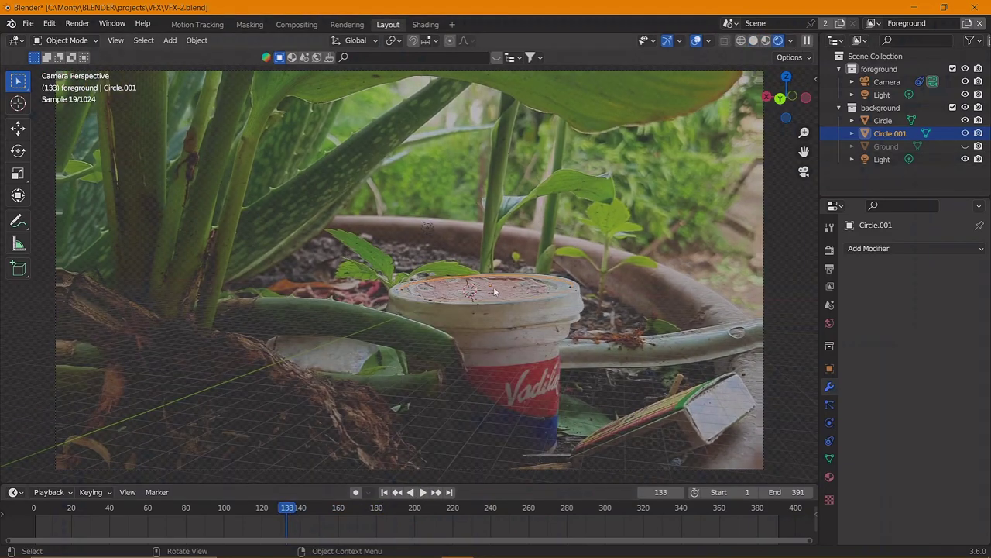
{"action": "left_click", "coordinate": [494, 292]}
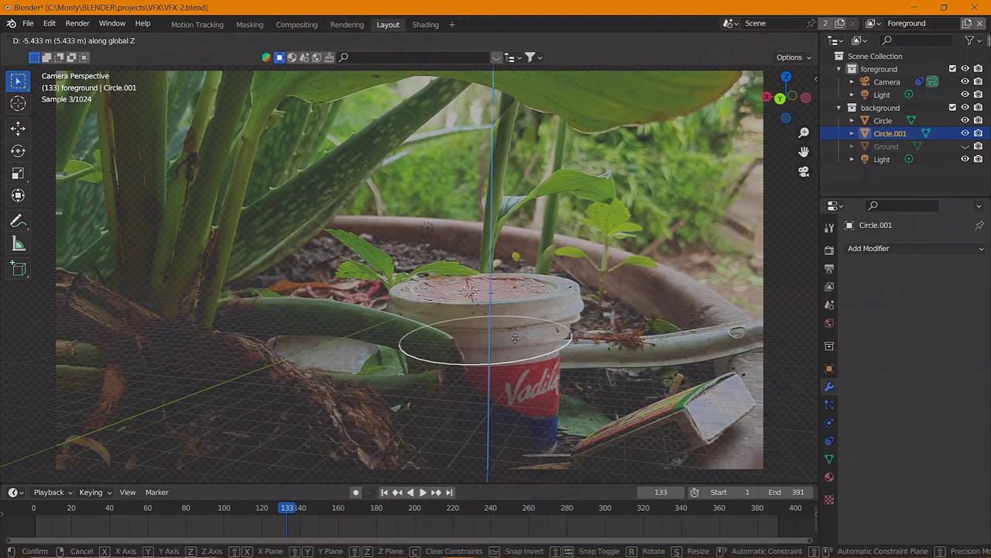
{"action": "key", "text": "Tab"}
{"action": "middle_click_drag", "start_coordinate": [495, 292], "coordinate": [465, 310]}
{"action": "scroll", "coordinate": [457, 325], "scroll_direction": "up", "scroll_amount": 3}
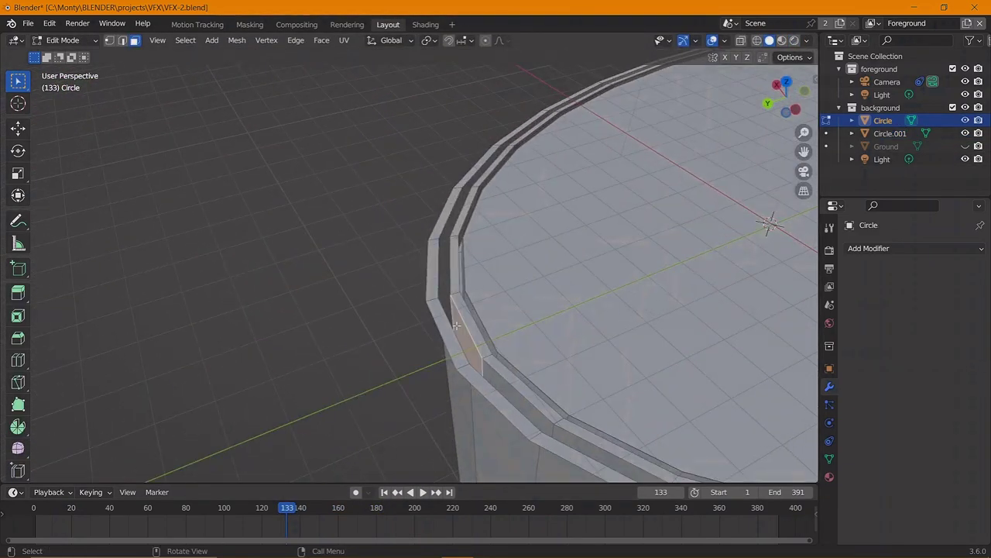
{"action": "left_click", "coordinate": [482, 365], "text": "alt"}
{"action": "scroll", "coordinate": [482, 366], "scroll_direction": "down", "scroll_amount": 3}
{"action": "key", "text": "p"}
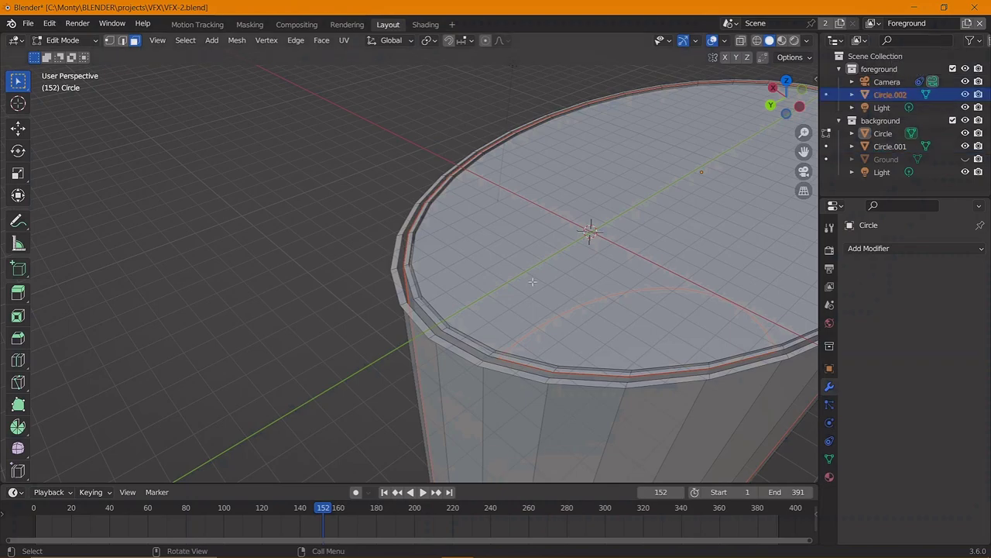
{"action": "key", "text": "Tab"}
{"action": "key", "text": "KP_0"}
{"action": "left_click", "coordinate": [830, 478]}
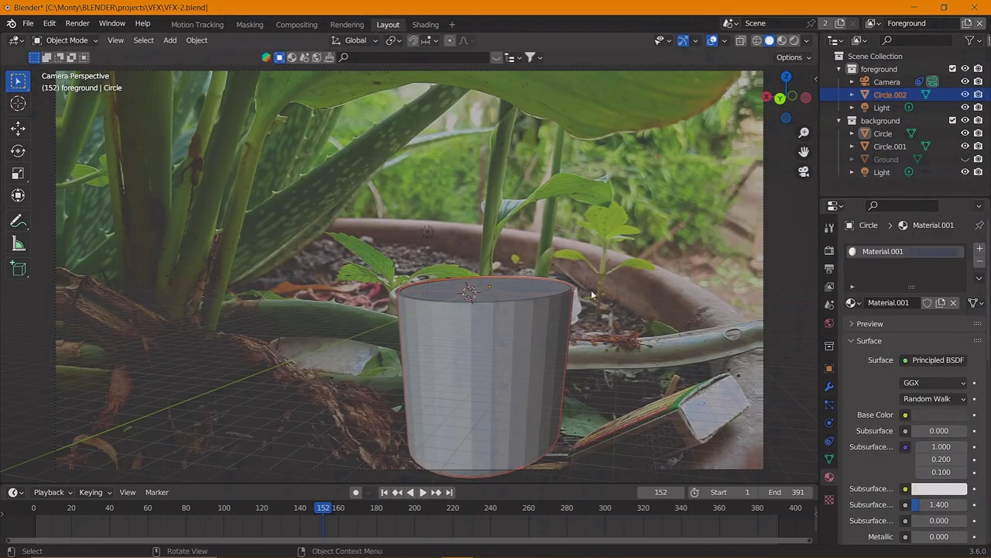
Keyframe Circle.001 at frame 1, raise it along Z at frame 100, and keyframe it again
{"action": "left_click", "coordinate": [496, 289]}
{"action": "left_click", "coordinate": [36, 517]}
{"action": "key", "text": "i"}
{"action": "left_click", "coordinate": [474, 353]}
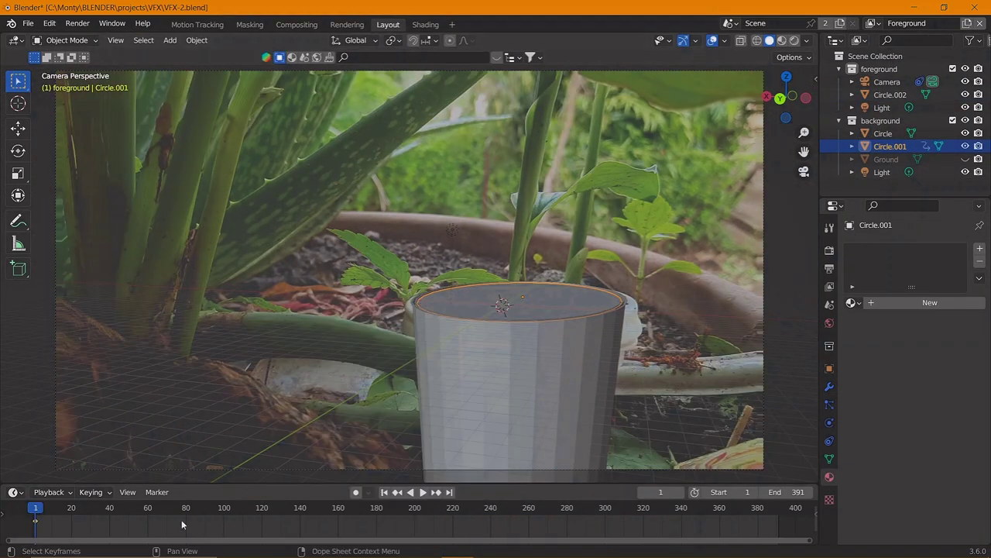
{"action": "left_click", "coordinate": [224, 513]}
{"action": "key", "text": "g"}
{"action": "key", "text": "z"}
{"action": "left_click", "coordinate": [549, 392]}
{"action": "key", "text": "i"}
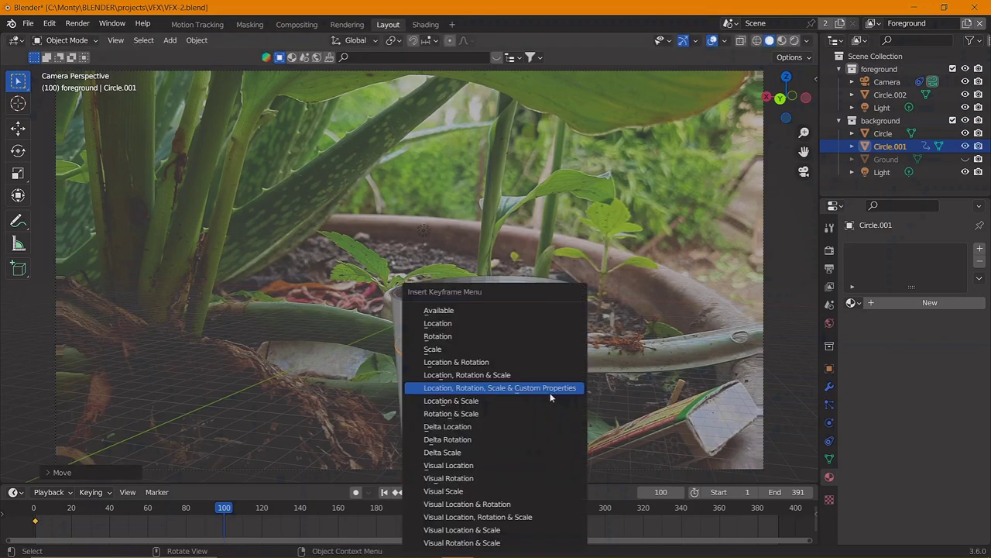
{"action": "left_click", "coordinate": [549, 388]}
{"action": "left_click", "coordinate": [186, 511]}
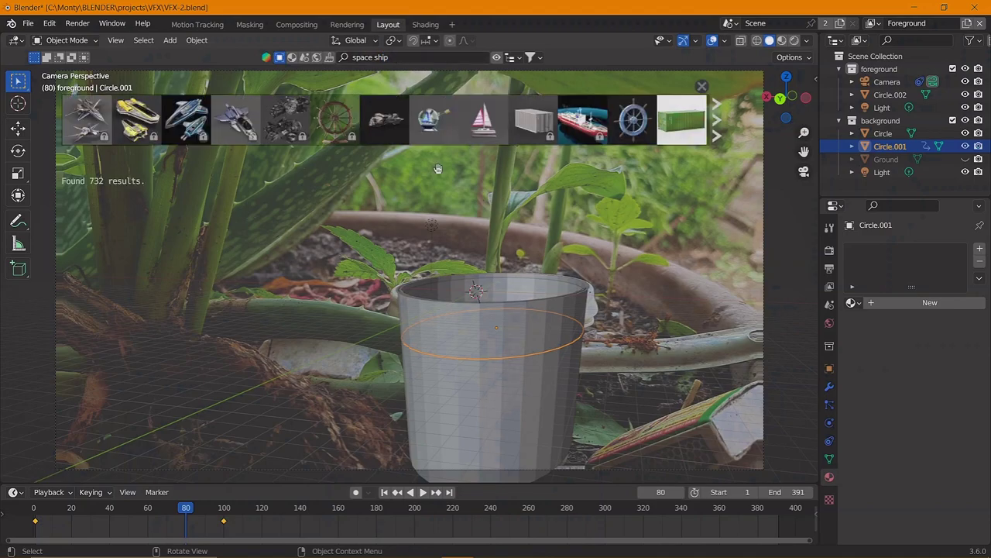
Find the Scifi Scoutcraft in the 'space ship' asset results and drop it onto the cup
{"action": "left_click", "coordinate": [434, 549]}
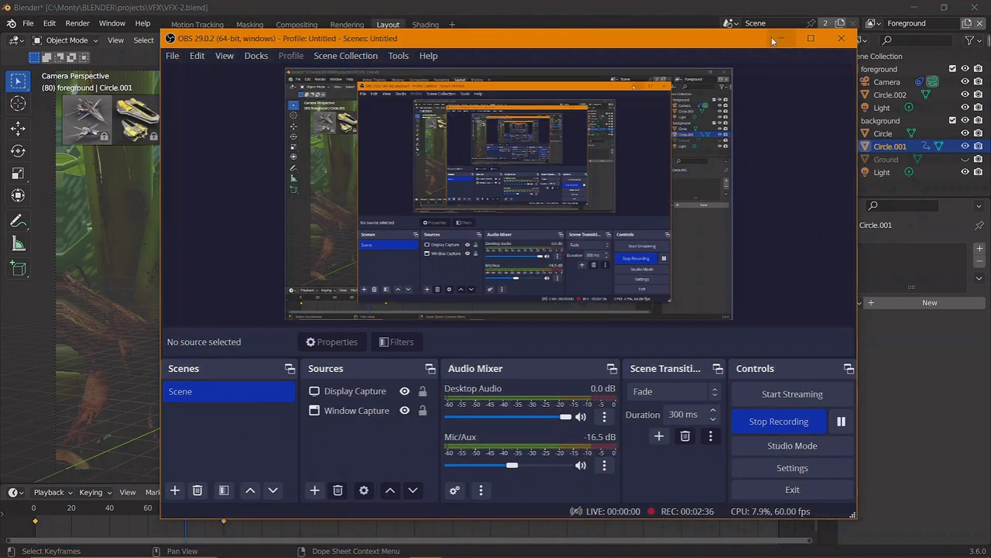
{"action": "left_click", "coordinate": [772, 38]}
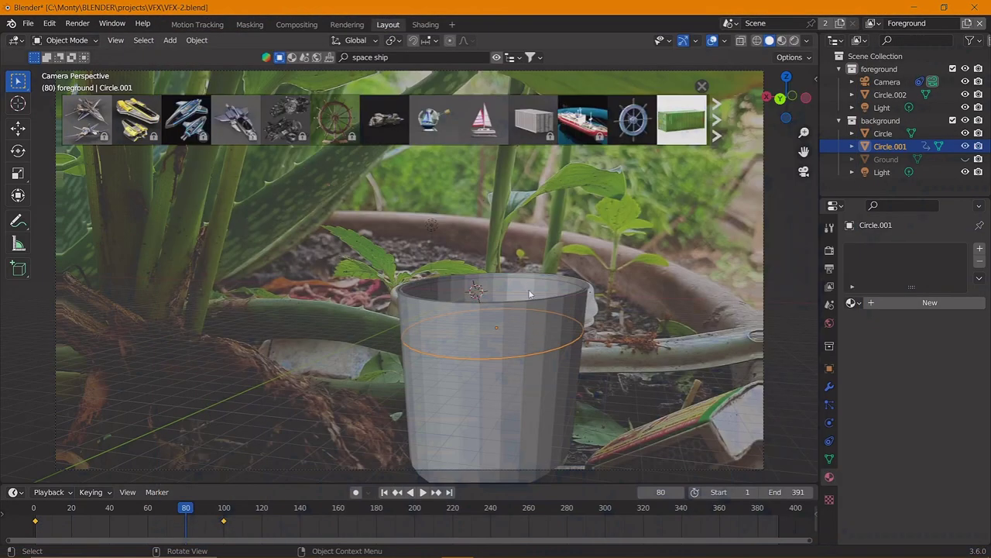
{"action": "scroll", "coordinate": [433, 122], "scroll_direction": "down", "scroll_amount": 2}
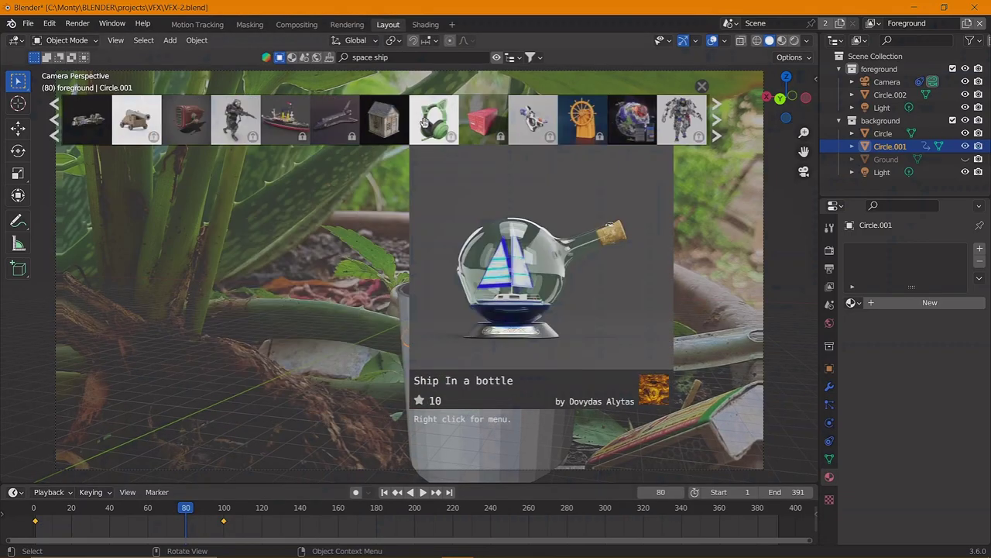
{"action": "scroll", "coordinate": [331, 123], "scroll_direction": "down", "scroll_amount": 2}
{"action": "scroll", "coordinate": [332, 122], "scroll_direction": "down", "scroll_amount": 2}
{"action": "left_click_drag", "start_coordinate": [533, 120], "coordinate": [543, 256]}
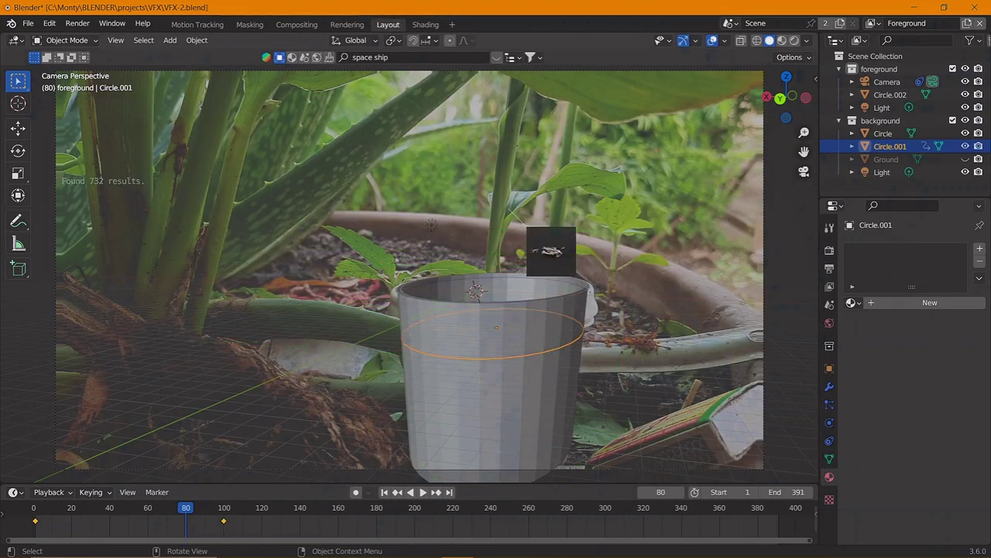
{"action": "mouse_move", "coordinate": [542, 256]}
{"action": "middle_mouse_down"}
{"action": "mouse_move", "coordinate": [239, 482]}
{"action": "mouse_move", "coordinate": [270, 187]}
{"action": "middle_mouse_up"}
{"action": "left_click_drag", "start_coordinate": [237, 120], "coordinate": [379, 337]}
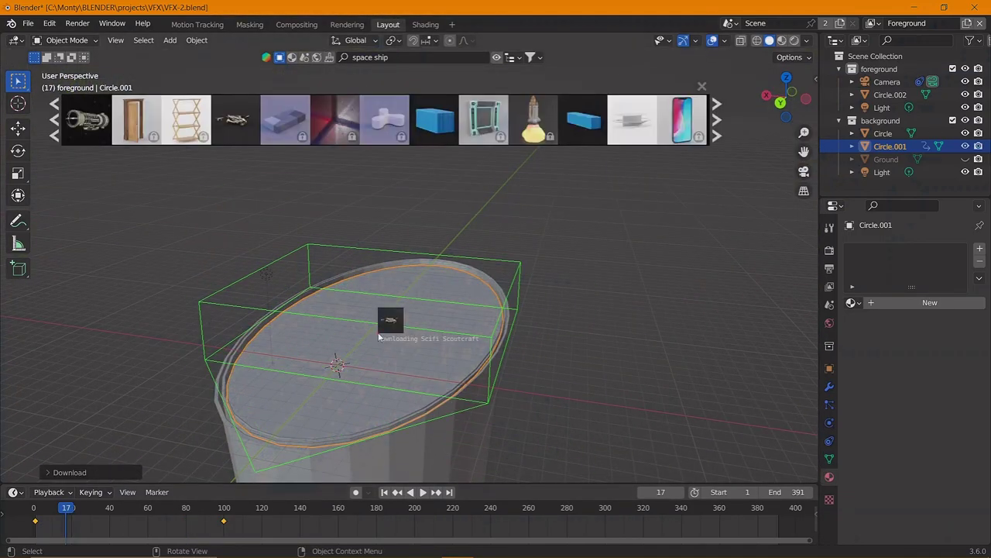
Scale down the Scifi Scoutcraft, lower it along Z, then adjust its size
{"action": "left_click", "coordinate": [379, 337]}
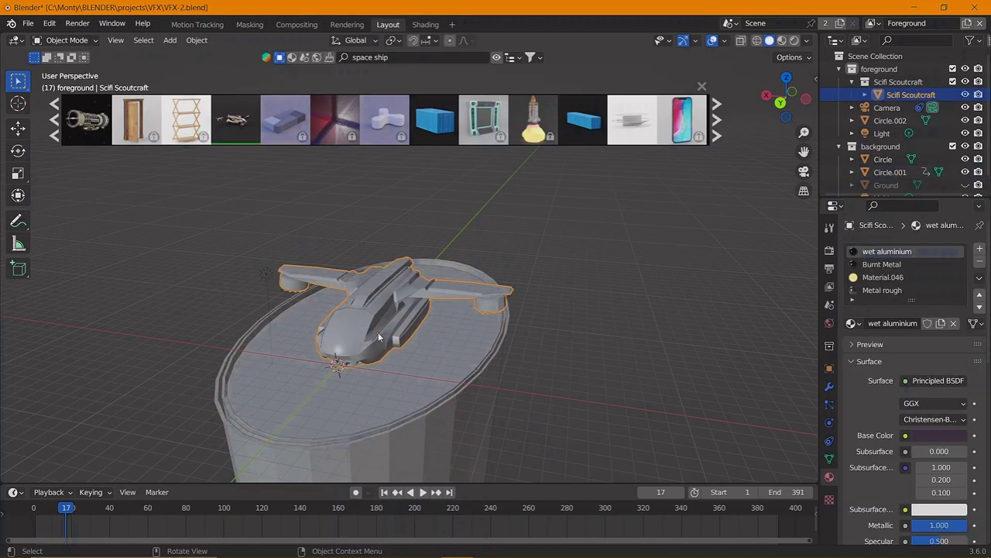
{"action": "key", "text": "s"}
{"action": "key", "text": "KP_0"}
{"action": "key", "text": "g"}
{"action": "key", "text": "z"}
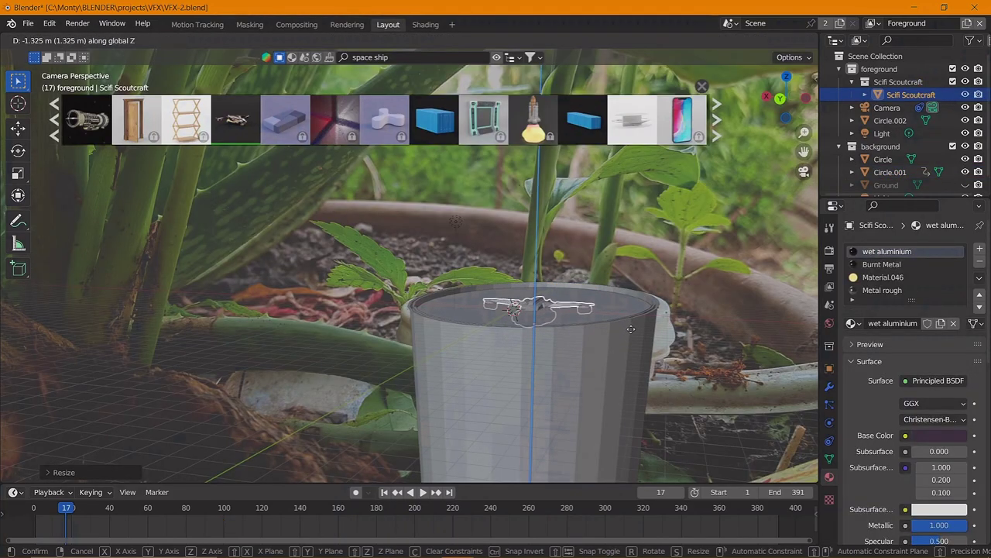
{"action": "left_click", "coordinate": [631, 329]}
{"action": "key", "text": "s"}
{"action": "left_click", "coordinate": [650, 333]}
Sink the Scifi Scoutcraft along Z until only its top shows at the rim
{"action": "scroll", "coordinate": [653, 336], "scroll_direction": "down", "scroll_amount": 1}
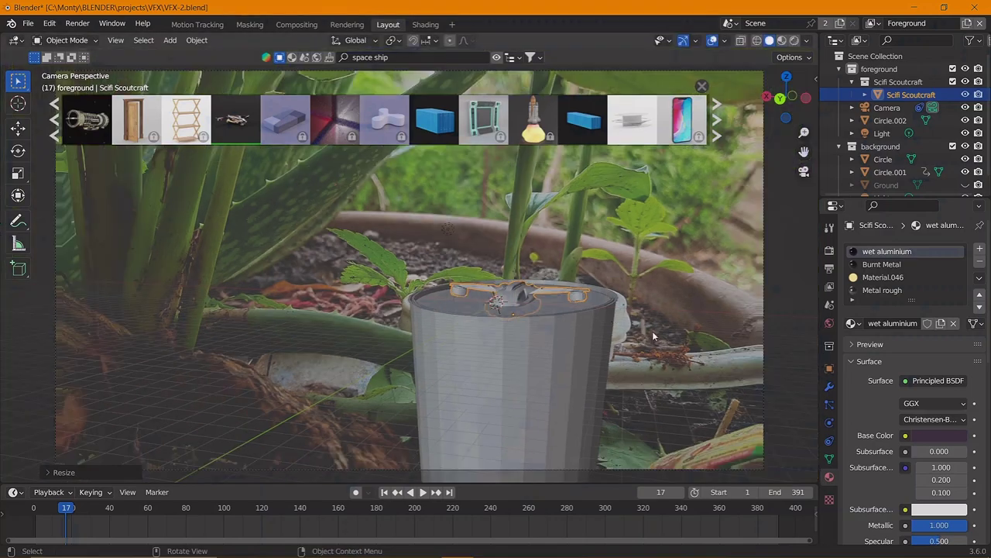
{"action": "key", "text": "g"}
{"action": "key", "text": "z"}
{"action": "key", "text": "Escape"}
{"action": "key", "text": "g"}
{"action": "key", "text": "z"}
{"action": "key", "text": "Escape"}
{"action": "key", "text": "g"}
{"action": "key", "text": "z"}
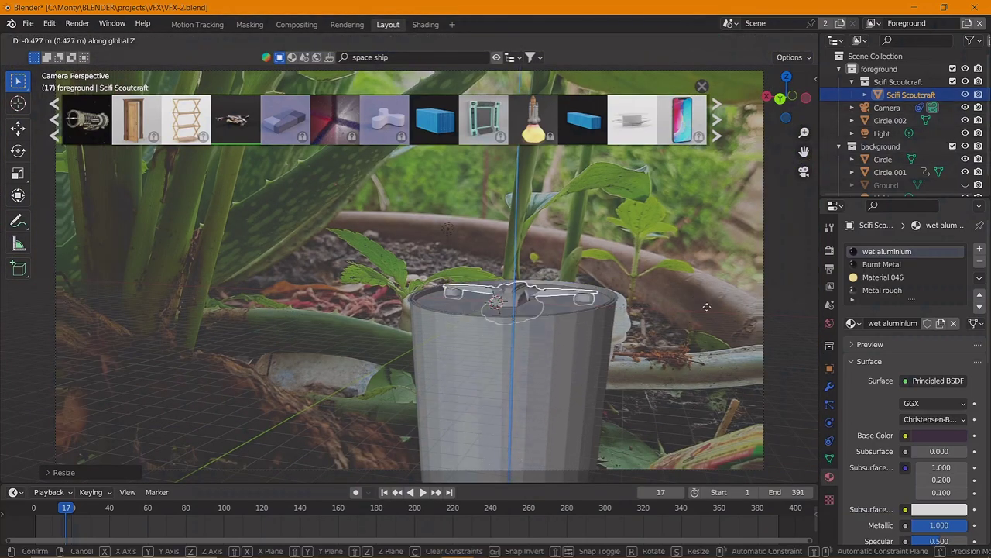
{"action": "left_click", "coordinate": [707, 307]}
{"action": "left_click", "coordinate": [887, 107]}
{"action": "scroll", "coordinate": [887, 467], "scroll_direction": "down", "scroll_amount": 3}
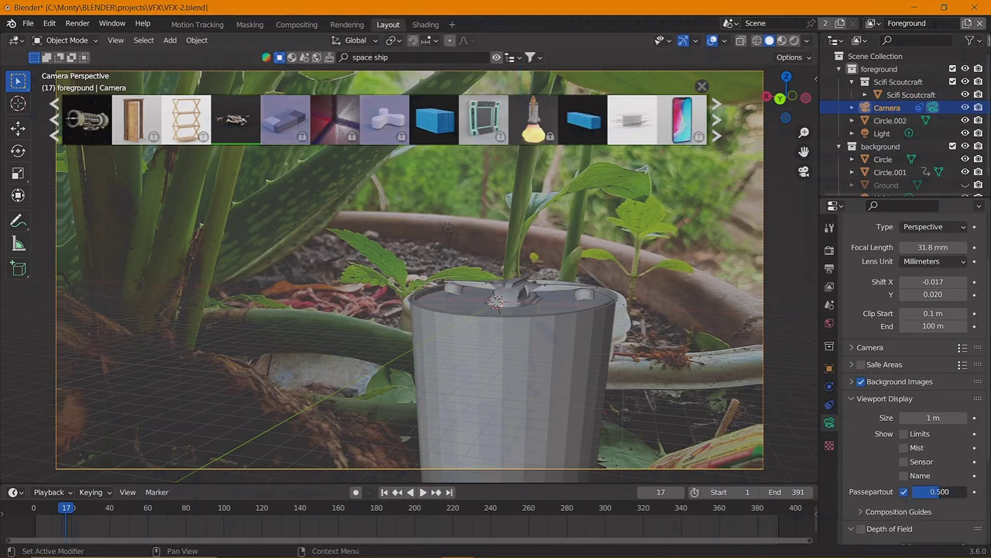
Dismiss the network popup and lower the Scifi Scoutcraft inside the cup
{"action": "left_click", "coordinate": [697, 372]}
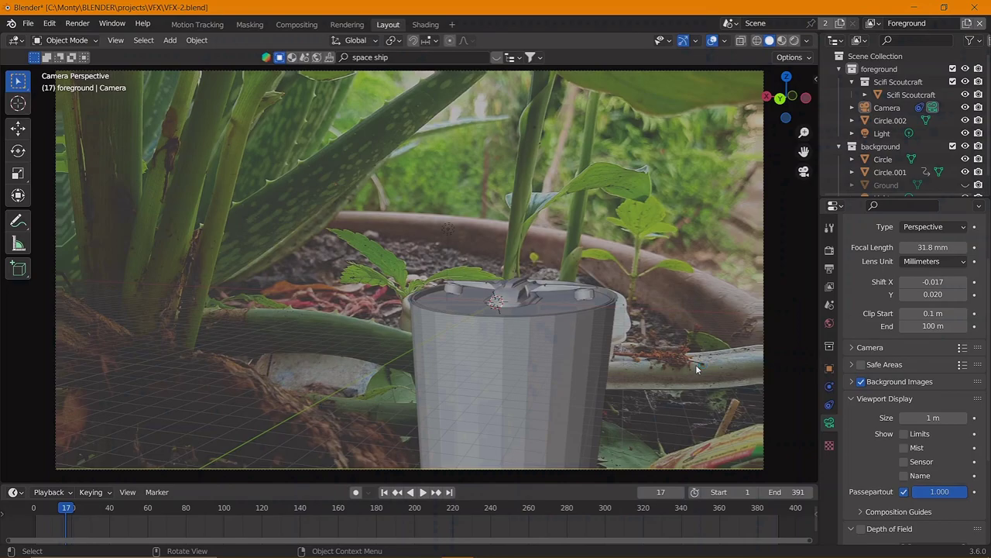
{"action": "left_click", "coordinate": [589, 298]}
{"action": "key", "text": "g"}
{"action": "key", "text": "space"}
{"action": "left_click_drag", "start_coordinate": [228, 515], "coordinate": [51, 515]}
{"action": "key", "text": "space"}
Inspect Circle.001 at frame 1, cancelling a trial vertical move
{"action": "left_click", "coordinate": [533, 308]}
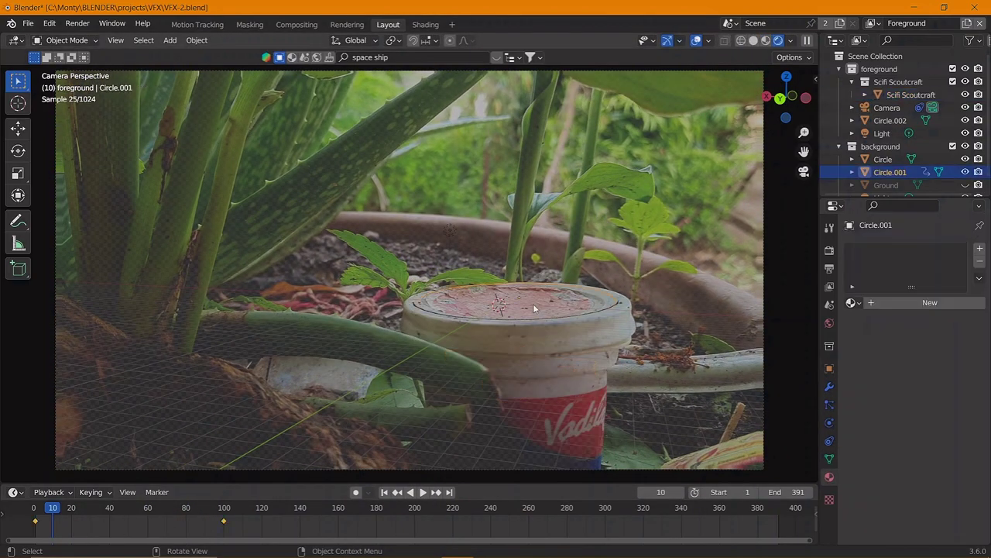
{"action": "key", "text": "shift+Left"}
{"action": "key", "text": "g"}
{"action": "key", "text": "z"}
{"action": "key", "text": "Escape"}
{"action": "middle_click_drag", "start_coordinate": [533, 308], "coordinate": [630, 124]}
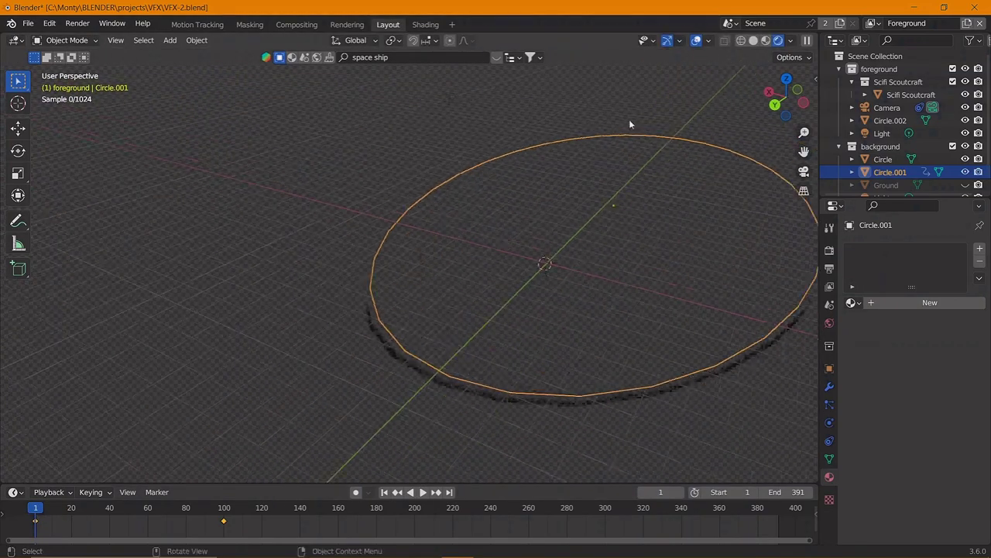
Slightly rescale the cup's rim edges in Edit Mode in solid shading
{"action": "left_click", "coordinate": [753, 40]}
{"action": "left_click", "coordinate": [370, 403]}
{"action": "key", "text": "Tab"}
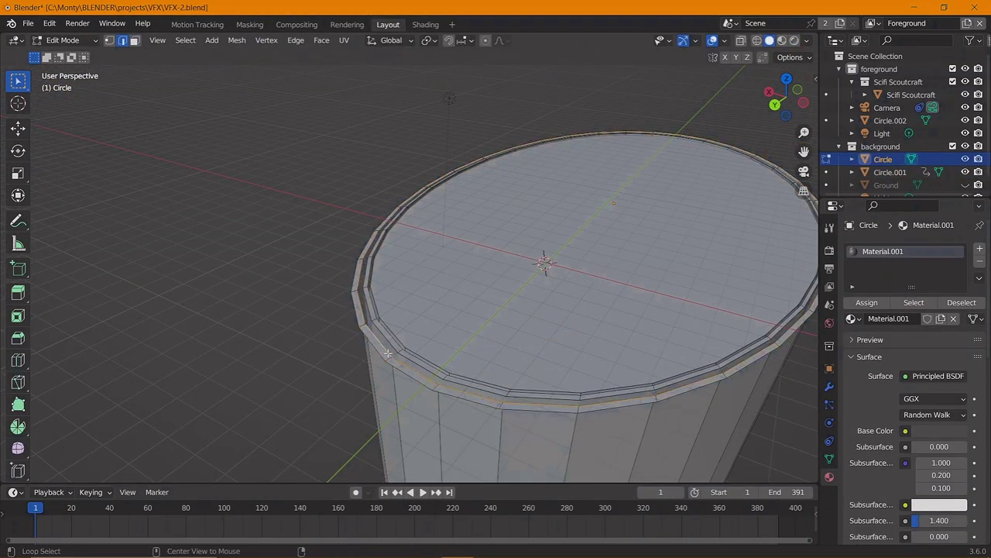
{"action": "key", "text": "s"}
{"action": "left_click", "coordinate": [586, 321]}
{"action": "key", "text": "Tab"}
{"action": "key", "text": "KP_0"}
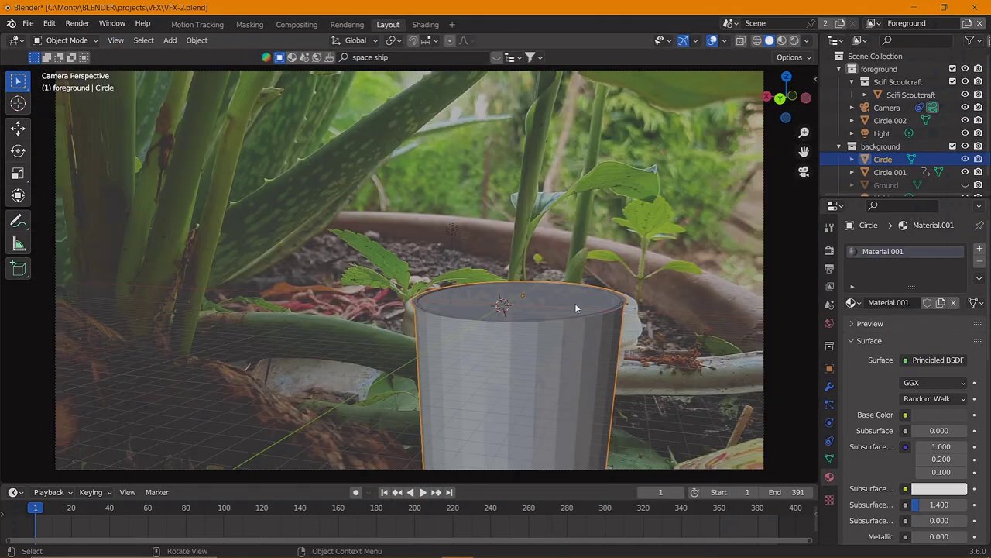
{"action": "left_click", "coordinate": [514, 314]}
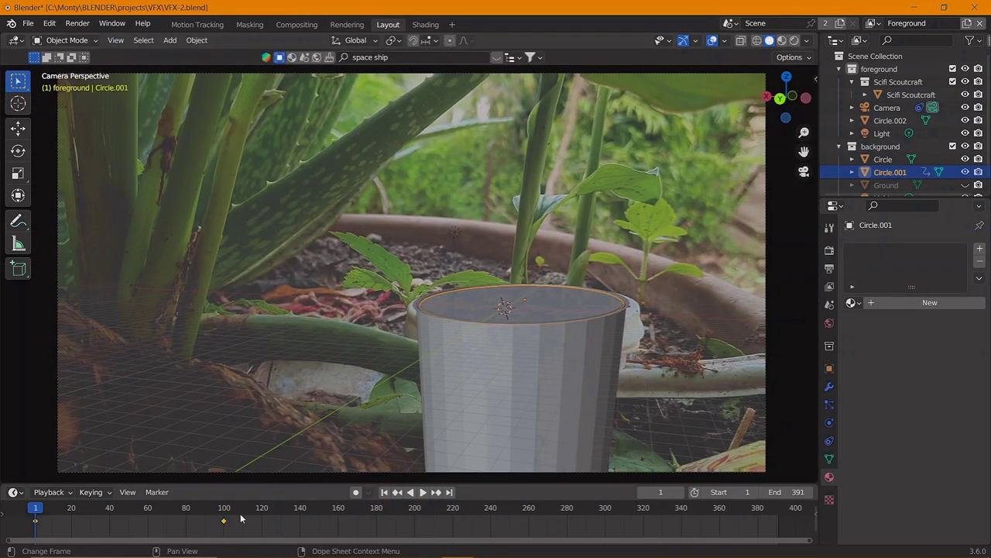
Keyframe the Scifi Scoutcraft at frame 80
{"action": "left_click_drag", "start_coordinate": [241, 519], "coordinate": [266, 519]}
{"action": "left_click", "coordinate": [503, 350]}
{"action": "left_click", "coordinate": [502, 348]}
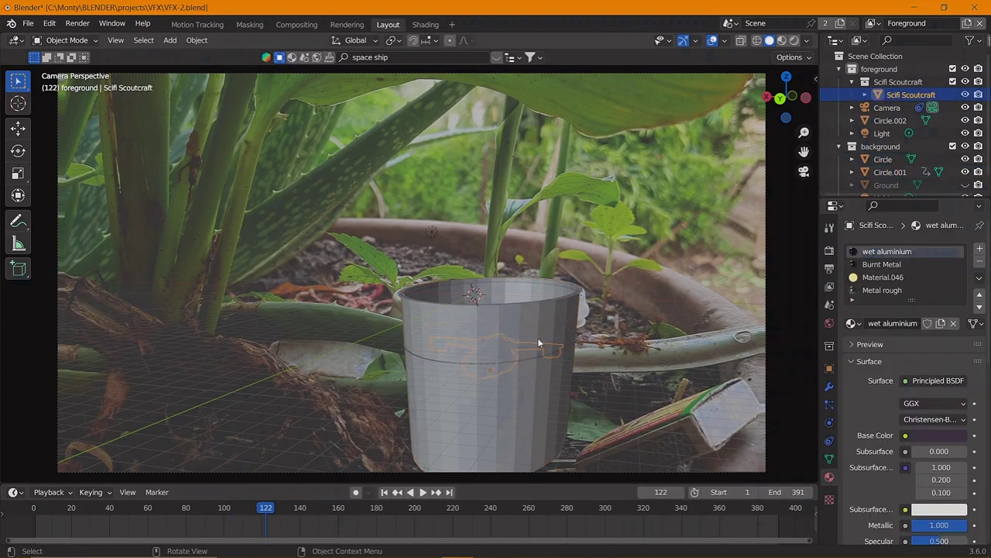
{"action": "left_click", "coordinate": [184, 507]}
{"action": "key", "text": "i"}
Raise the ship above the cup at frame 200 and insert a LocRotScale keyframe
{"action": "left_click_drag", "start_coordinate": [378, 510], "coordinate": [414, 511]}
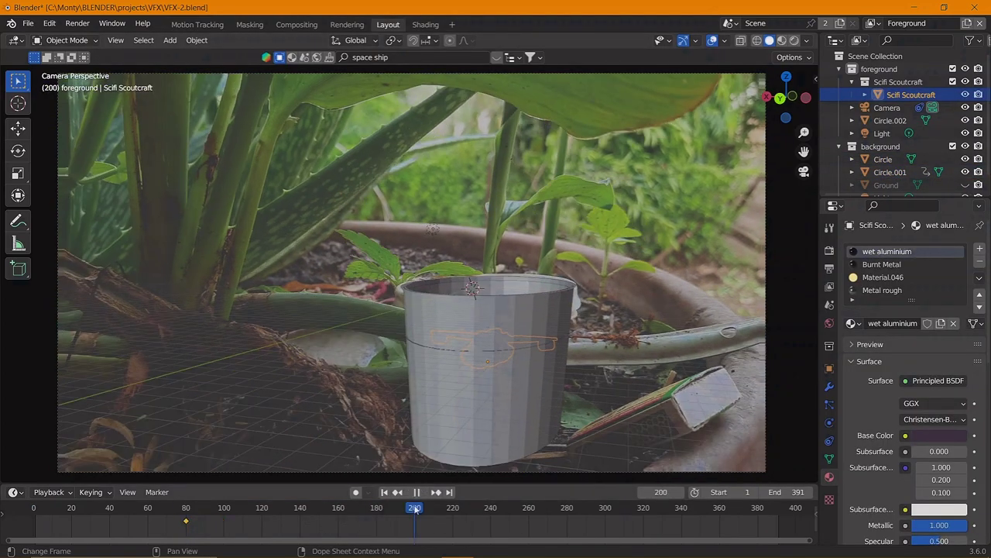
{"action": "key", "text": "g"}
{"action": "key", "text": "z"}
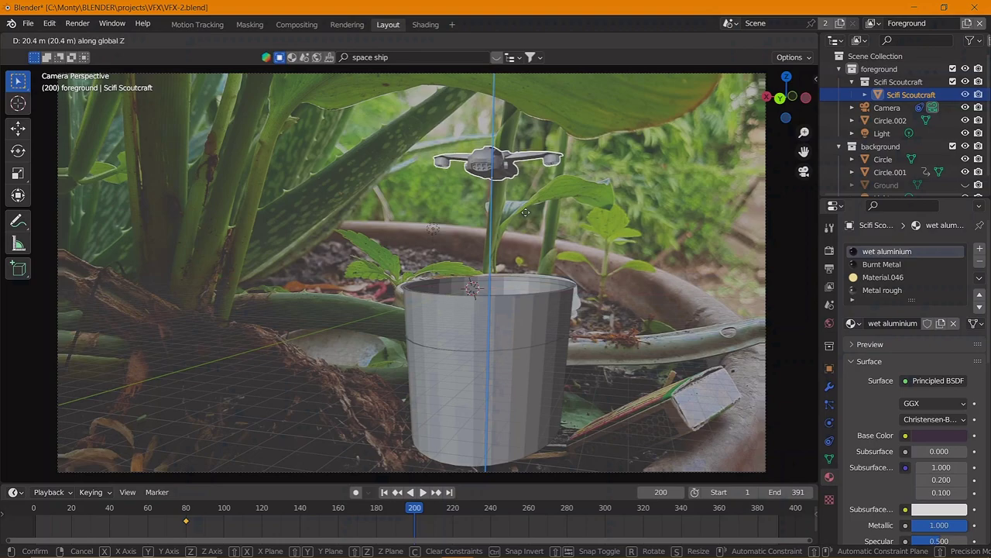
{"action": "left_click", "coordinate": [512, 223]}
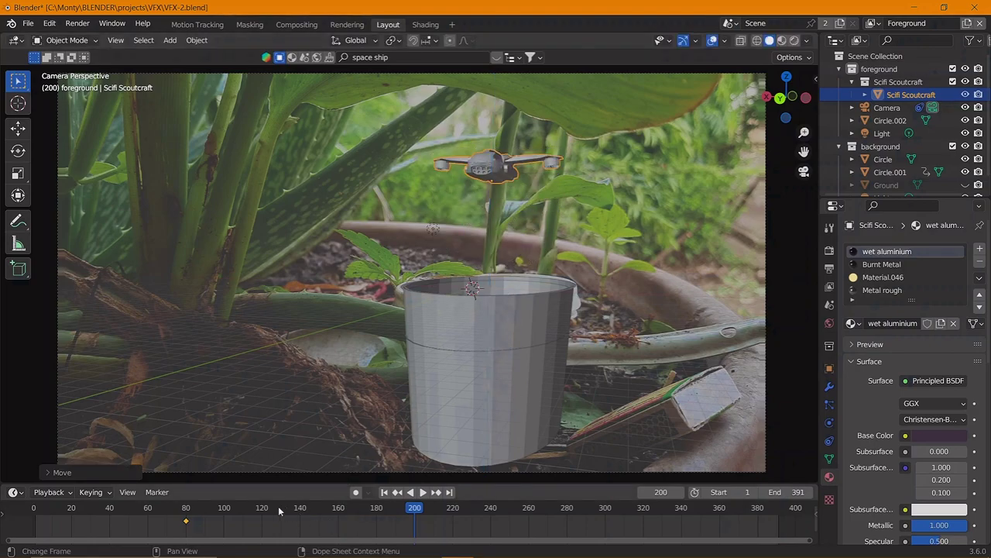
{"action": "key", "text": "shift+ctrl+space"}
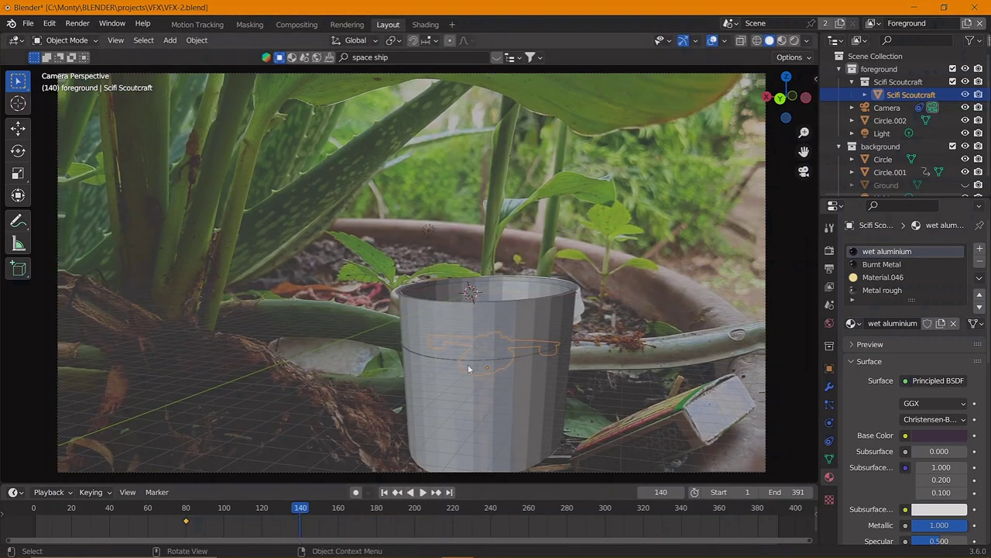
{"action": "key", "text": "Escape"}
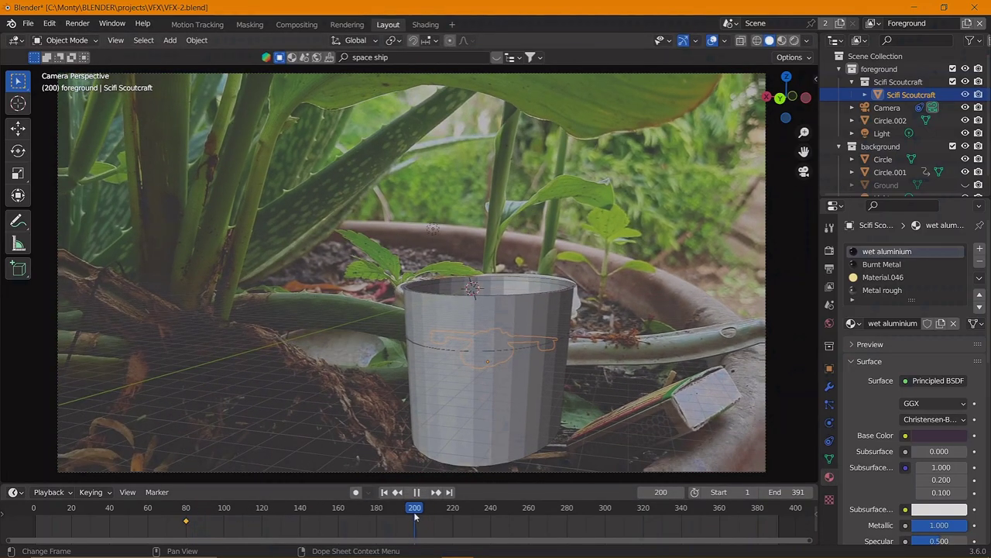
{"action": "key", "text": "i"}
{"action": "left_click", "coordinate": [537, 215]}
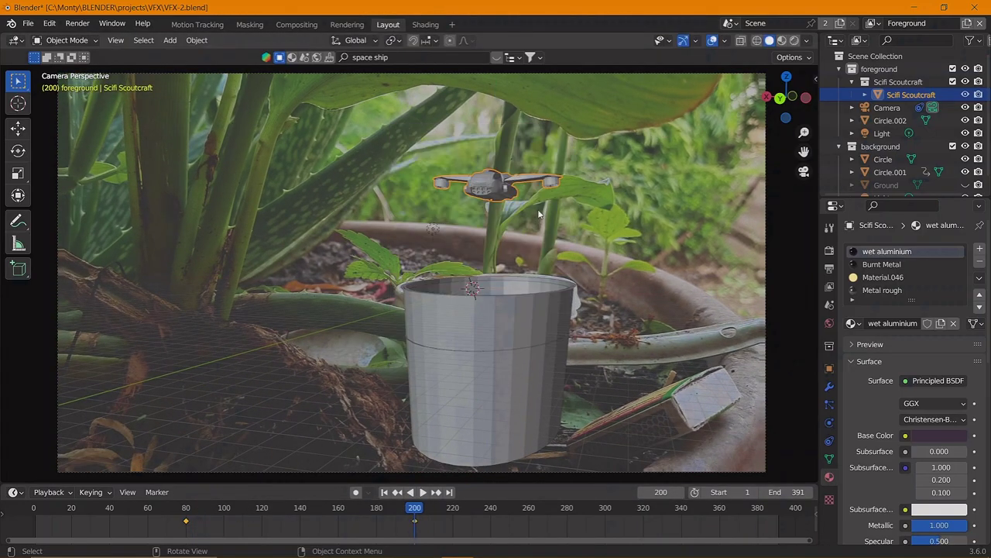
Sink the ship into the cup at frame 120 and keyframe it
{"action": "left_click", "coordinate": [301, 513]}
{"action": "left_click", "coordinate": [261, 513]}
{"action": "key", "text": "g"}
{"action": "key", "text": "z"}
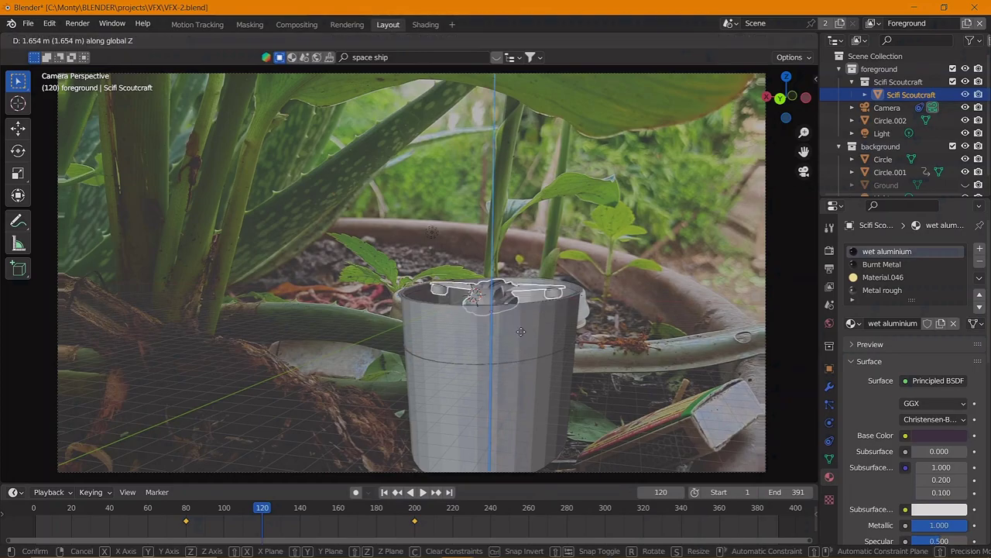
{"action": "left_click", "coordinate": [522, 319]}
{"action": "mouse_move", "coordinate": [185, 512]}
{"action": "left_mouse_down"}
{"action": "mouse_move", "coordinate": [373, 513]}
{"action": "mouse_move", "coordinate": [301, 511]}
{"action": "left_mouse_up"}
{"action": "key", "text": "i"}
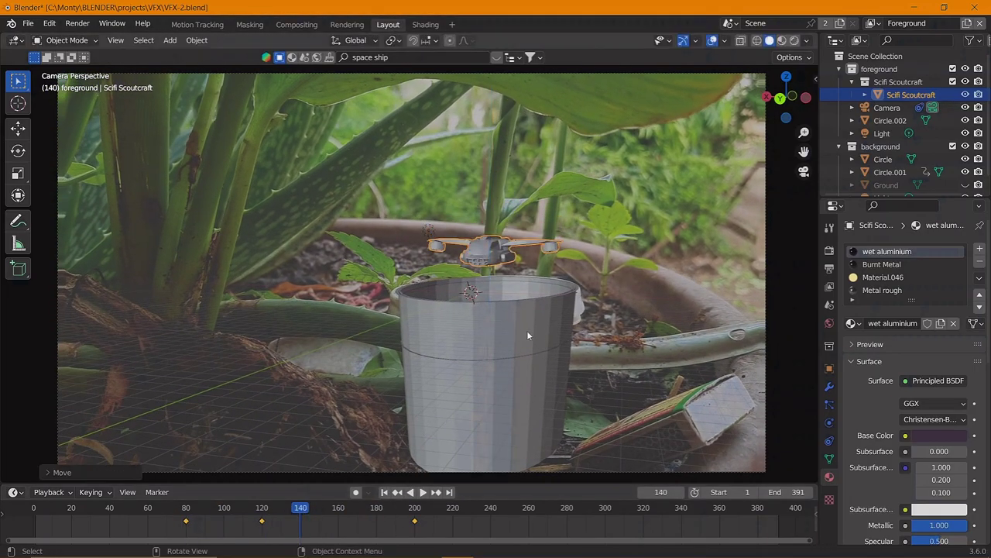
Slide the frame 140 keyframe to frame 160 and play back the rise
{"action": "left_click", "coordinate": [182, 517]}
{"action": "key", "text": "space"}
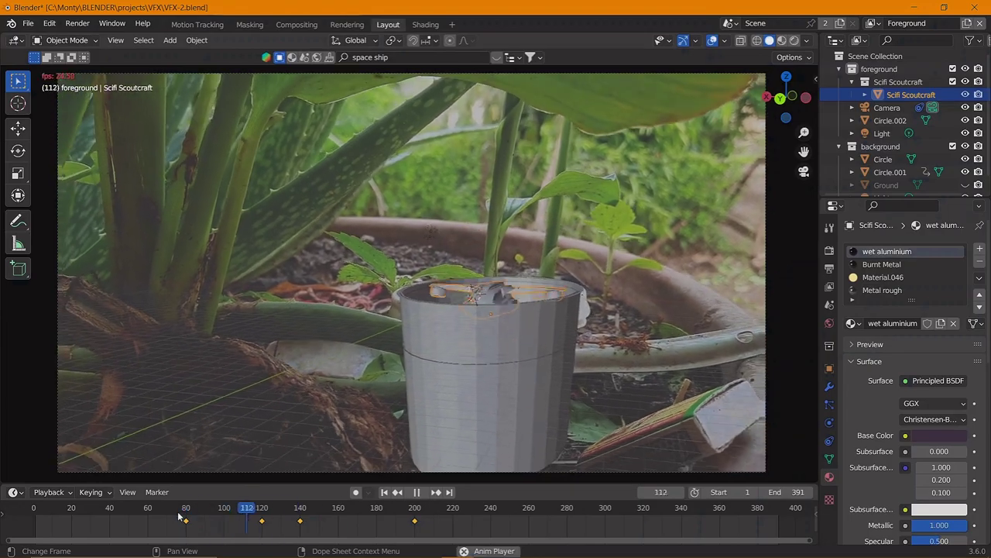
{"action": "left_click_drag", "start_coordinate": [301, 522], "coordinate": [339, 520]}
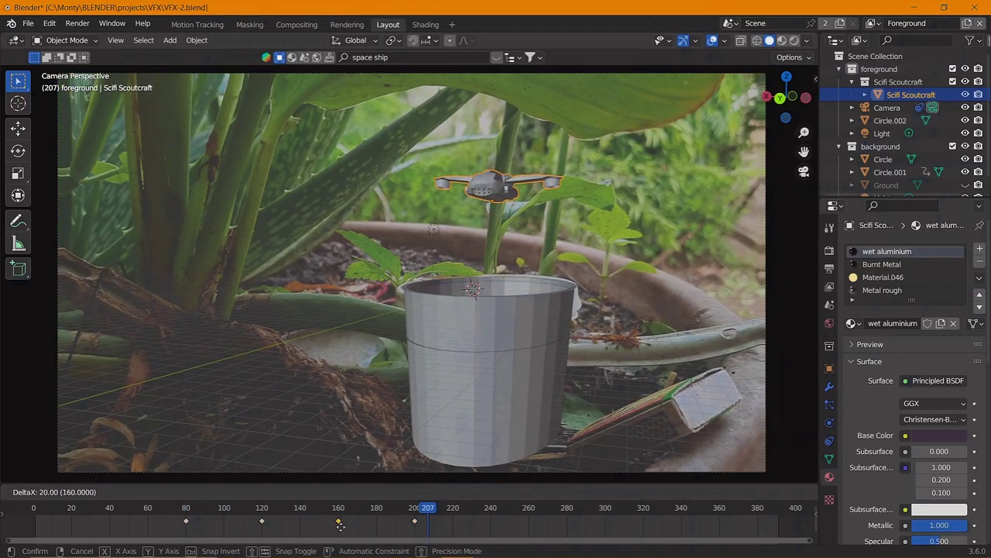
{"action": "key", "text": "space"}
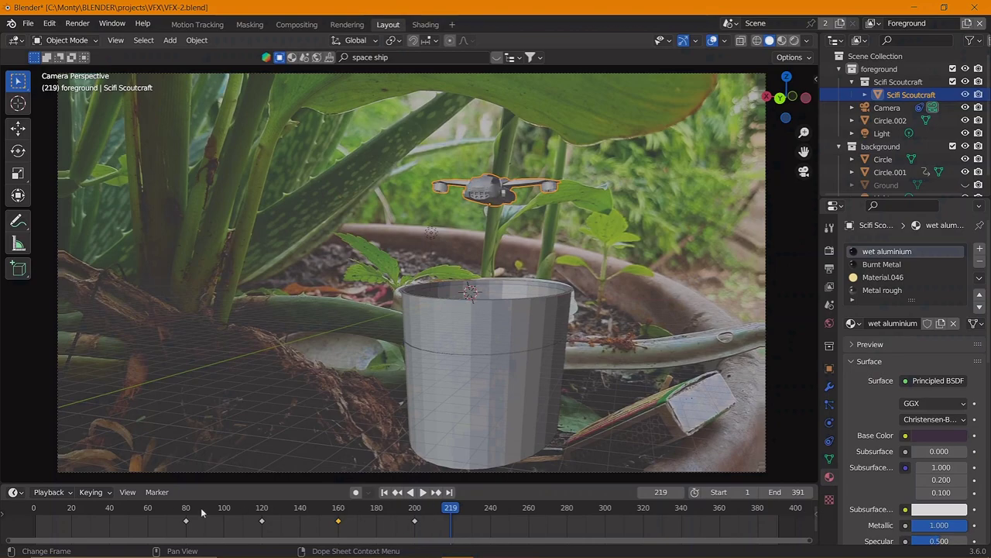
{"action": "key", "text": "Escape"}
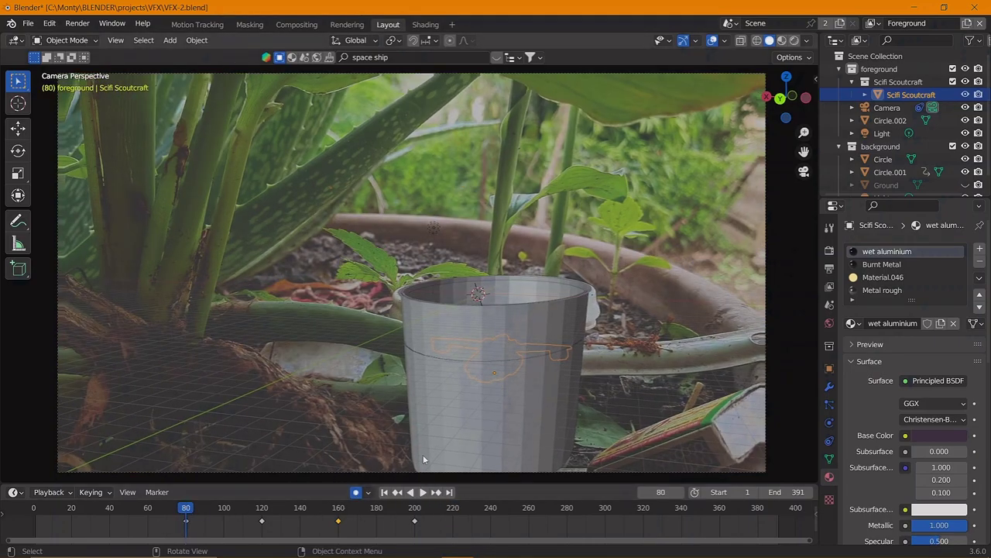
Keyframe free trackball tilts on the ship at frames 100, 120 and 140
{"action": "key", "text": "Up"}
{"action": "key", "text": "Up"}
{"action": "key", "text": "r"}
{"action": "key", "text": "r"}
{"action": "key", "text": "Return"}
{"action": "key", "text": "Up"}
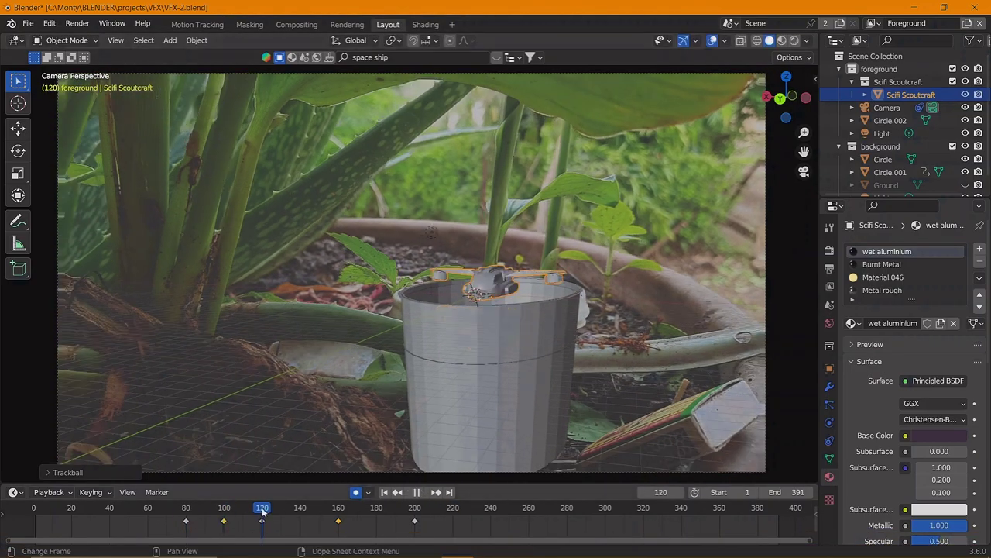
{"action": "key", "text": "r"}
{"action": "key", "text": "r"}
{"action": "key", "text": "Return"}
{"action": "key", "text": "Up"}
{"action": "key", "text": "r"}
{"action": "key", "text": "r"}
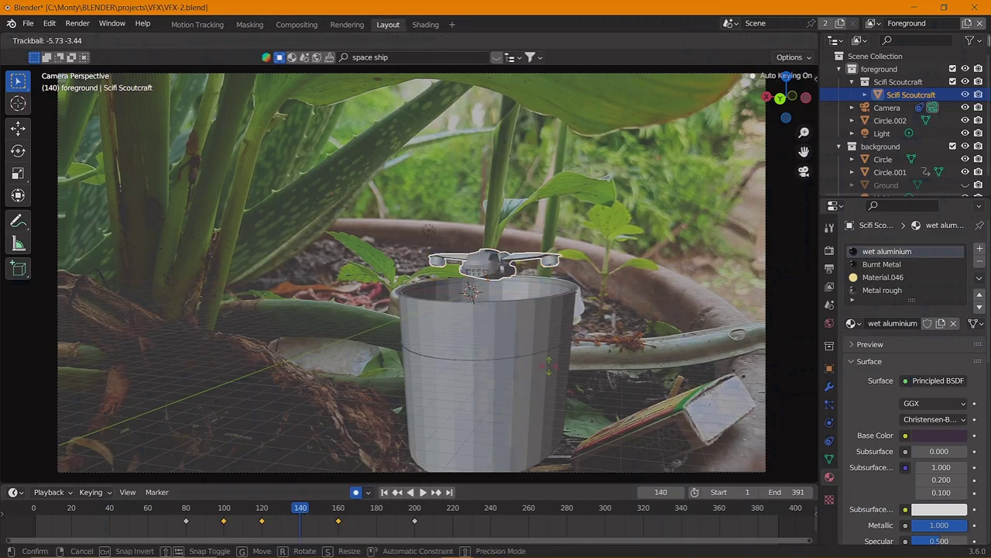
{"action": "key", "text": "Return"}
Add tilt keyframes on the ship at frames 160 and 170
{"action": "key", "text": "Up"}
{"action": "key", "text": "r"}
{"action": "key", "text": "r"}
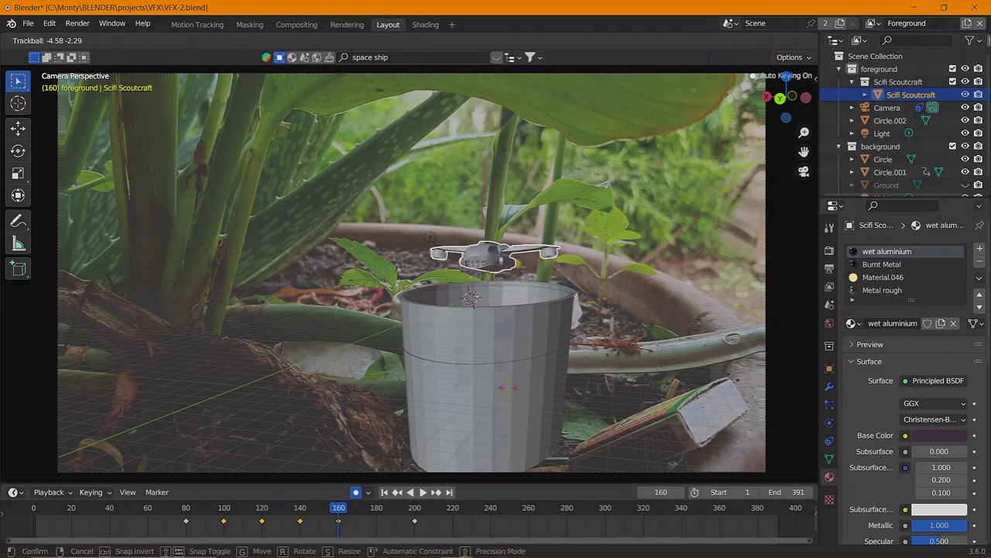
{"action": "key", "text": "Return"}
{"action": "key", "text": "Up"}
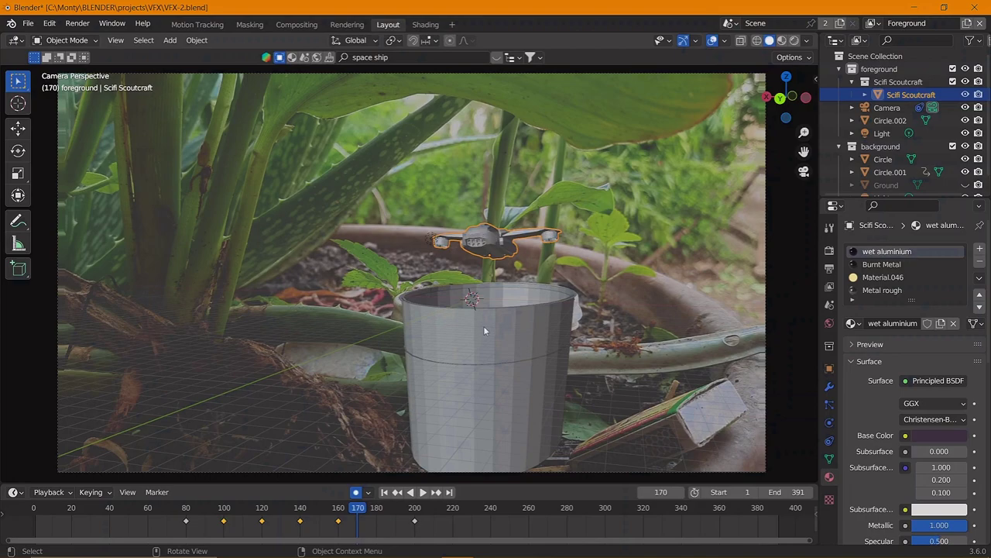
{"action": "key", "text": "r"}
{"action": "key", "text": "r"}
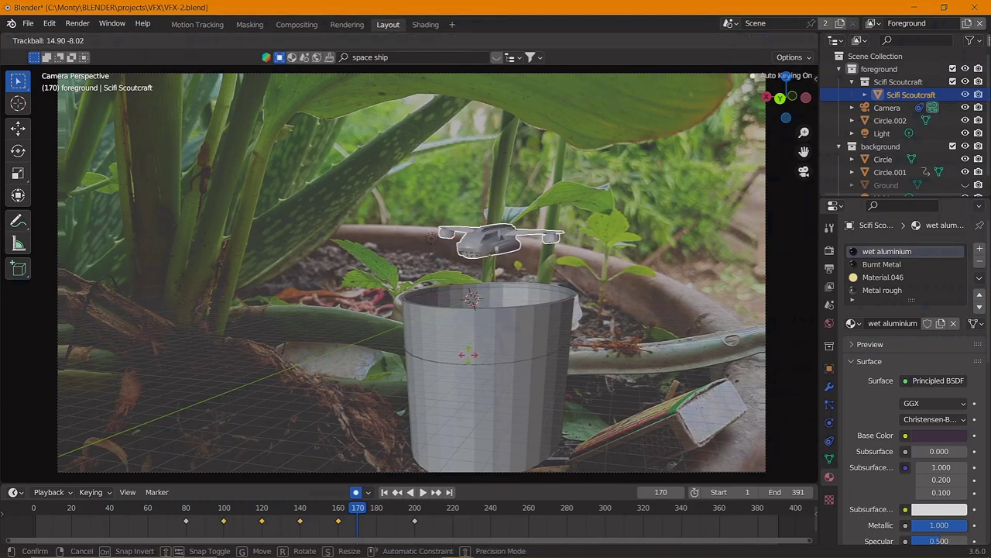
{"action": "key", "text": "Return"}
Go back to frame 90 and keyframe the ship's pose at frames 90, 100 and 110
{"action": "left_click_drag", "start_coordinate": [367, 512], "coordinate": [204, 513]}
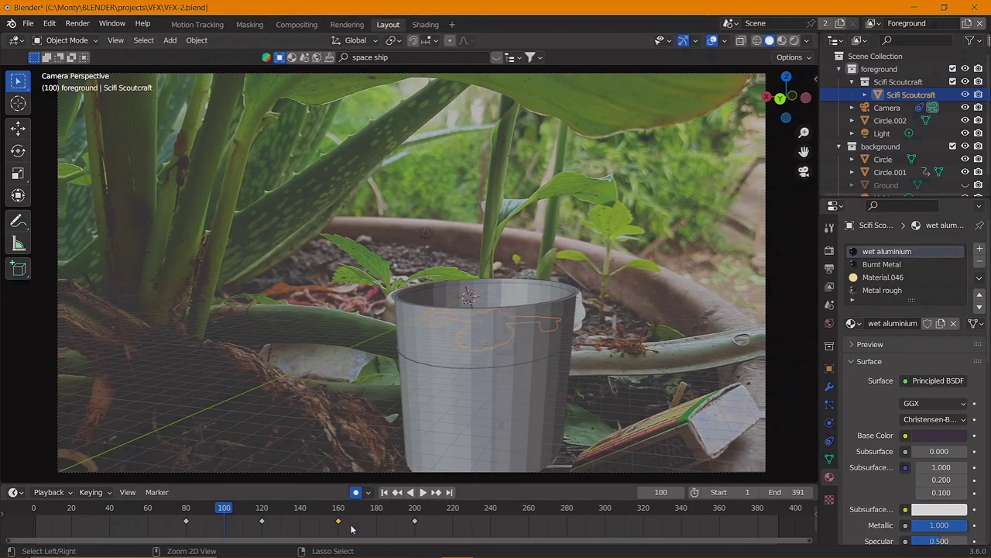
{"action": "key", "text": "g"}
{"action": "key", "text": "Return"}
{"action": "key", "text": "Up"}
{"action": "key", "text": "r"}
{"action": "key", "text": "r"}
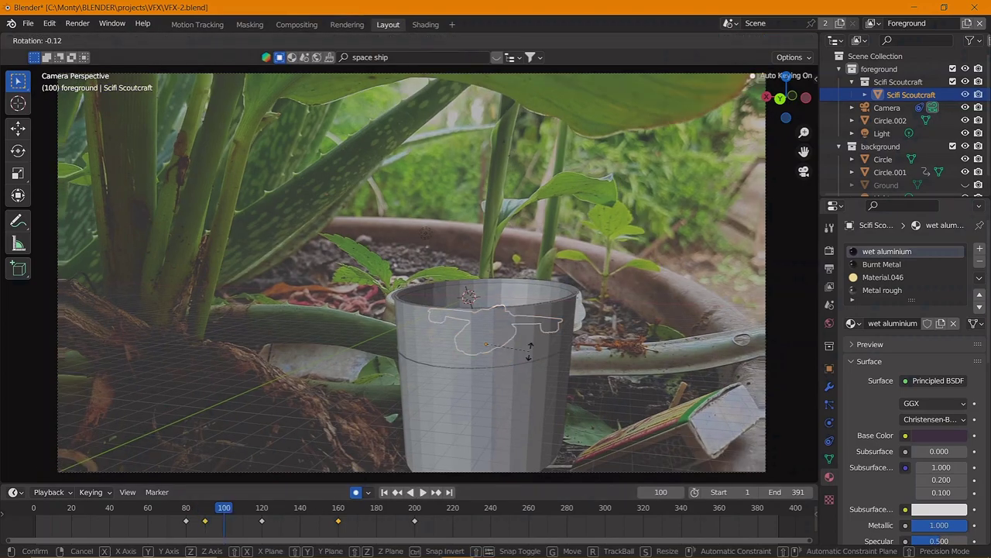
{"action": "key", "text": "Return"}
{"action": "key", "text": "Up"}
{"action": "key", "text": "i"}
Preview the new motion, then keyframe the ship's tilt at frames 130 and 140
{"action": "key", "text": "space"}
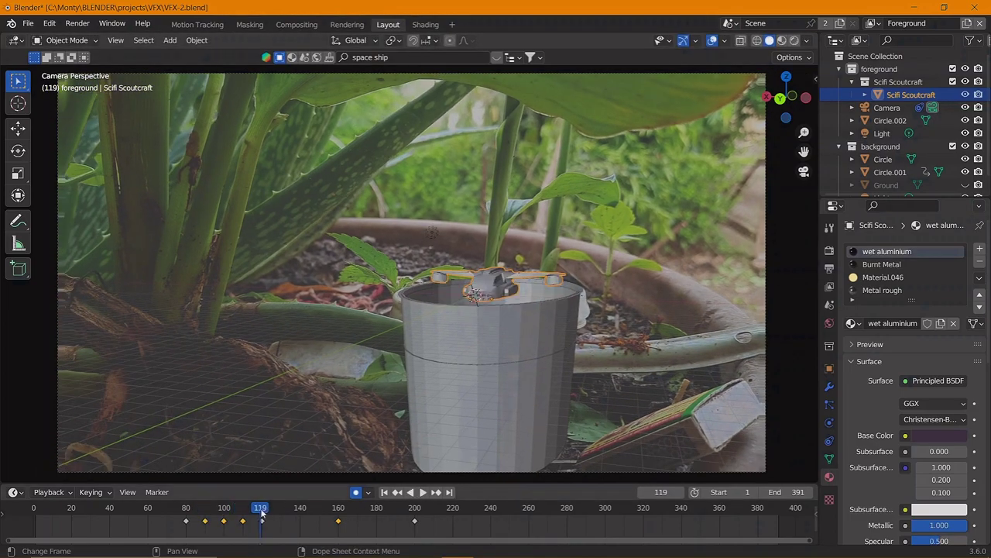
{"action": "left_click_drag", "start_coordinate": [188, 507], "coordinate": [261, 508]}
{"action": "key", "text": "space"}
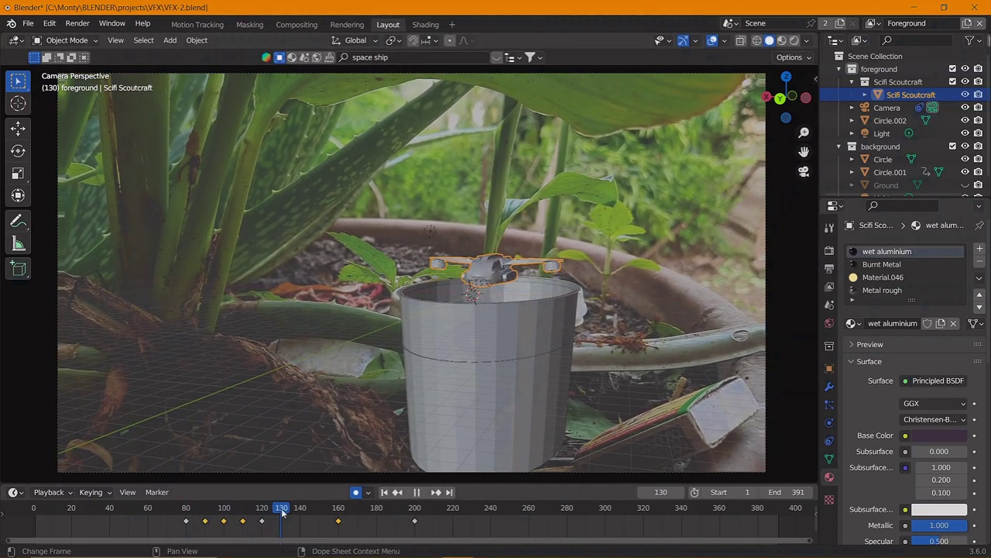
{"action": "key", "text": "g"}
{"action": "left_click", "coordinate": [526, 318]}
{"action": "key", "text": "i"}
{"action": "key", "text": "Up"}
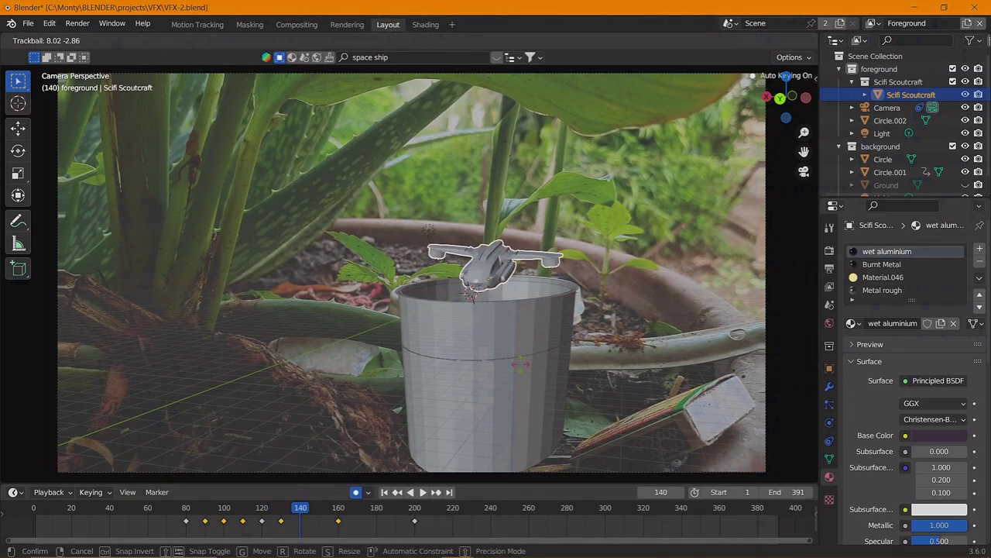
{"action": "key", "text": "Return"}
{"action": "key", "text": "i"}
Keyframe further ship tilts at frames 150, 160 and 170
{"action": "key", "text": "Up"}
{"action": "key", "text": "r"}
{"action": "key", "text": "r"}
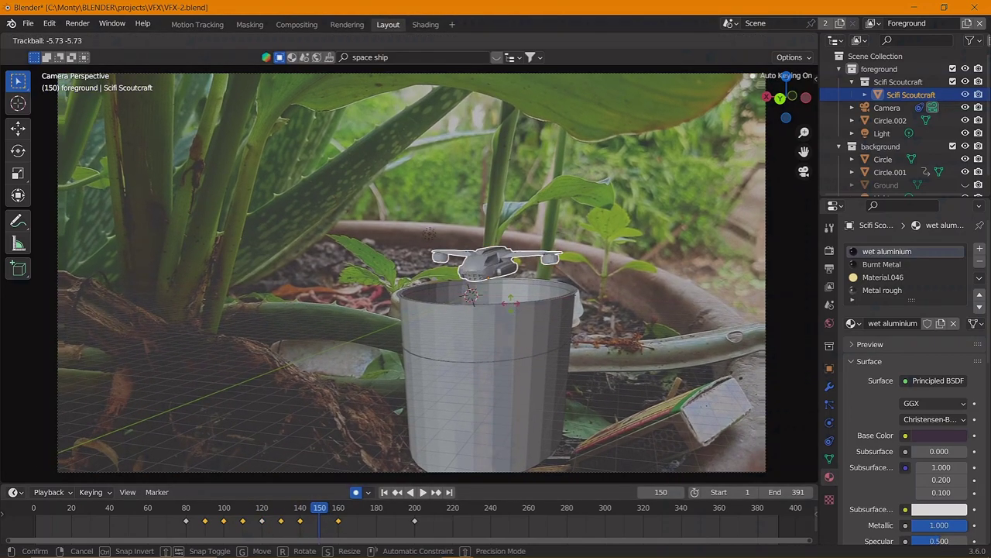
{"action": "key", "text": "Return"}
{"action": "key", "text": "i"}
{"action": "key", "text": "Up"}
{"action": "key", "text": "Return"}
{"action": "key", "text": "i"}
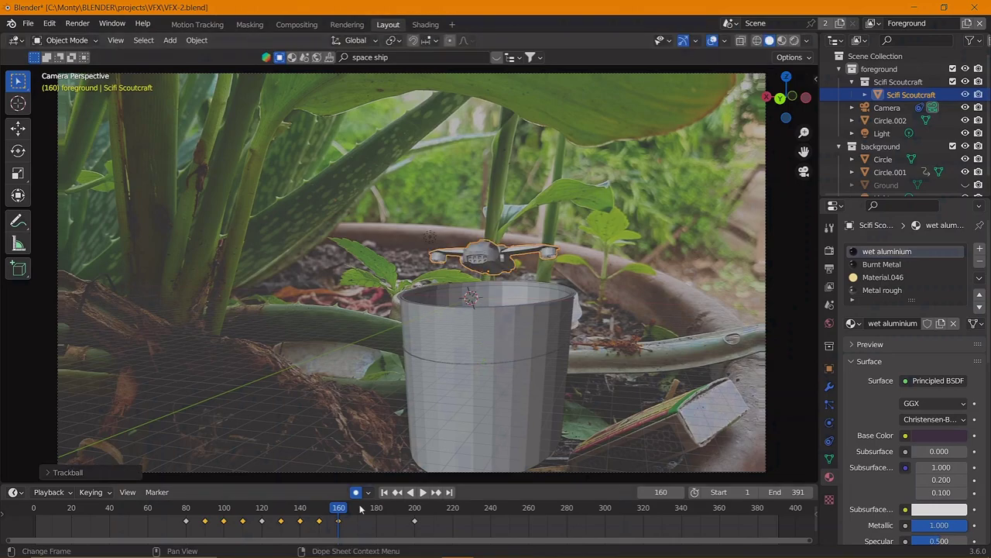
{"action": "key", "text": "Up"}
{"action": "key", "text": "r"}
{"action": "key", "text": "r"}
{"action": "key", "text": "Return"}
{"action": "key", "text": "i"}
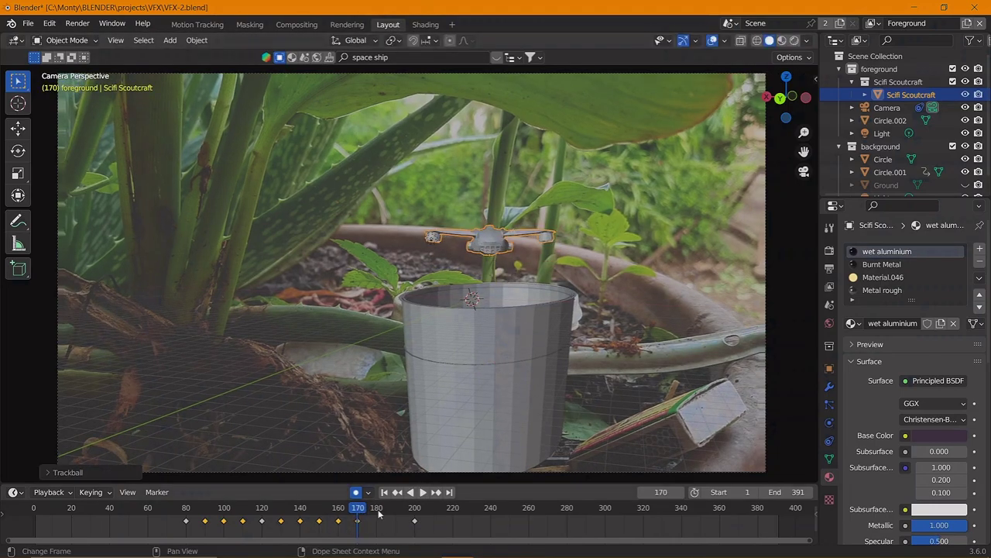
Finish the wobble with tilt keyframes at frames 180 and 190
{"action": "key", "text": "Up"}
{"action": "key", "text": "r"}
{"action": "key", "text": "r"}
{"action": "key", "text": "Return"}
{"action": "key", "text": "i"}
{"action": "left_click", "coordinate": [397, 507]}
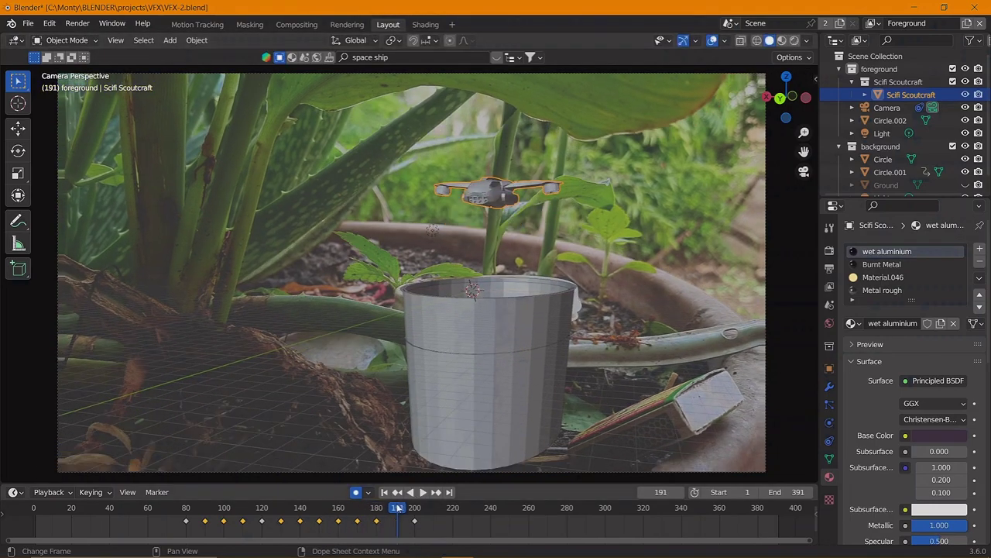
{"action": "key", "text": "i"}
Play and scrub the rise around frames 170–182 to check the wobble
{"action": "key", "text": "space"}
{"action": "left_click", "coordinate": [157, 511]}
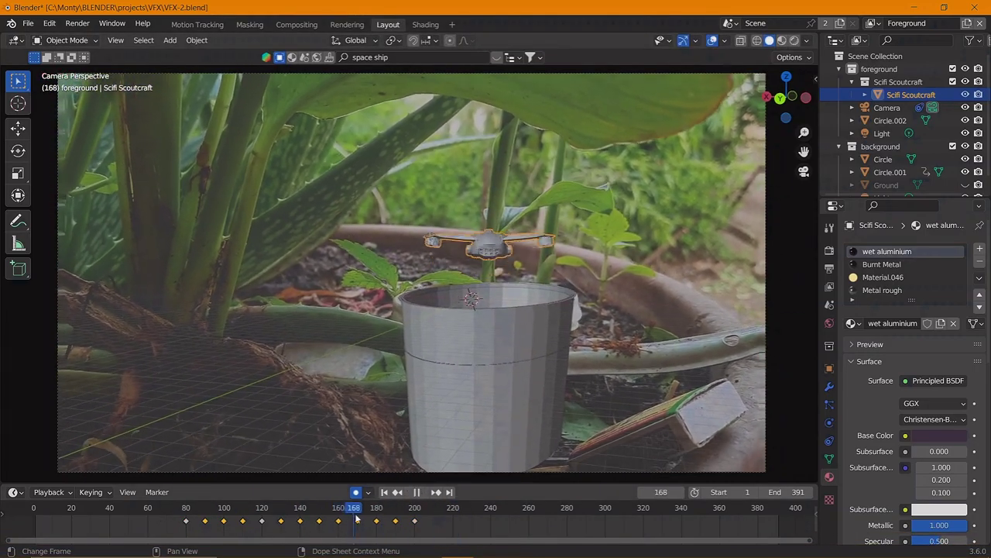
{"action": "left_click", "coordinate": [382, 524]}
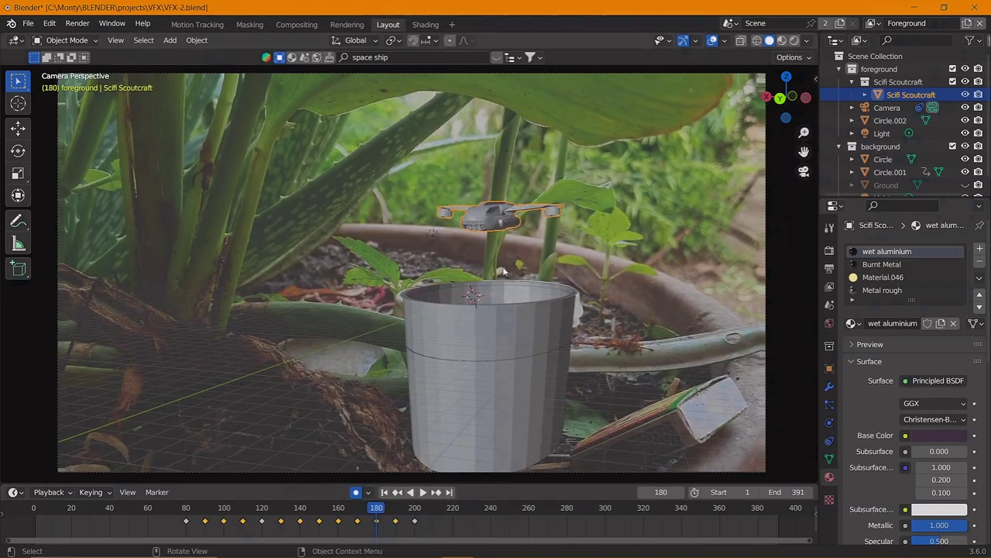
{"action": "key", "text": "space"}
{"action": "left_click", "coordinate": [215, 515]}
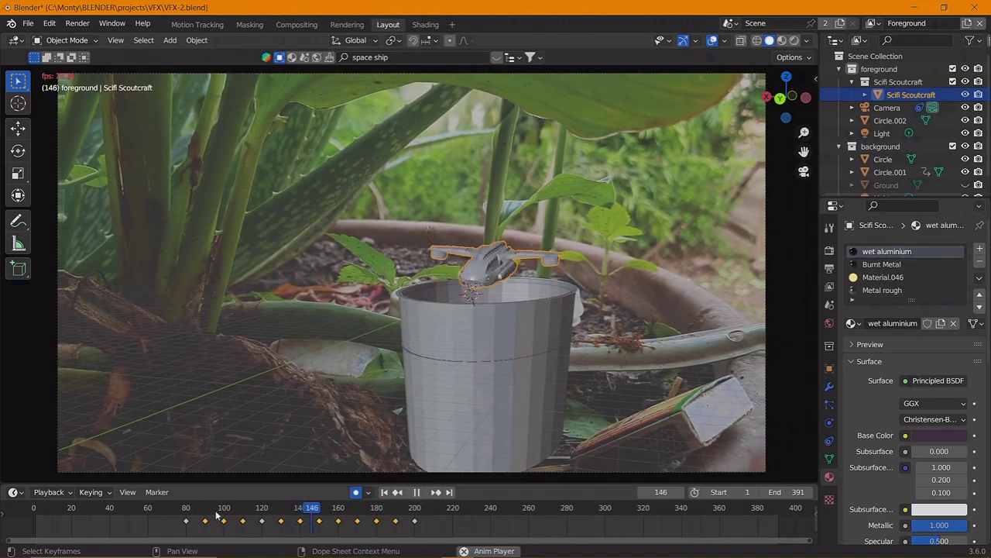
{"action": "left_click_drag", "start_coordinate": [411, 519], "coordinate": [354, 520]}
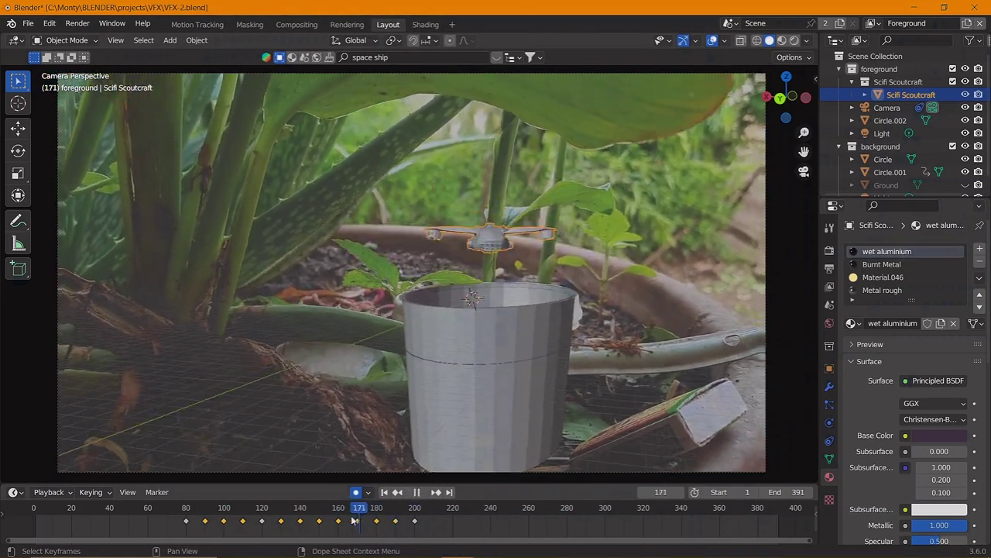
{"action": "key", "text": "Escape"}
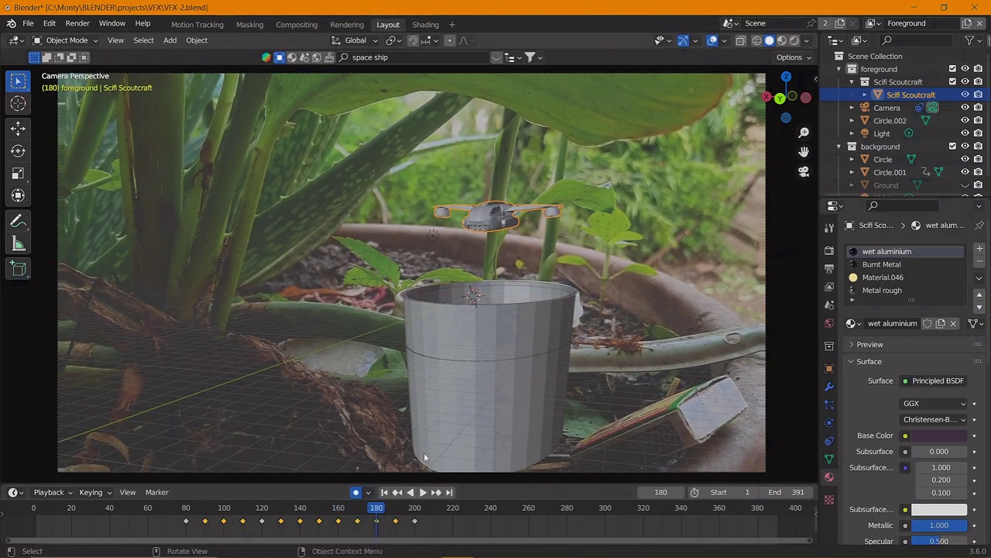
{"action": "left_click_drag", "start_coordinate": [372, 517], "coordinate": [415, 519]}
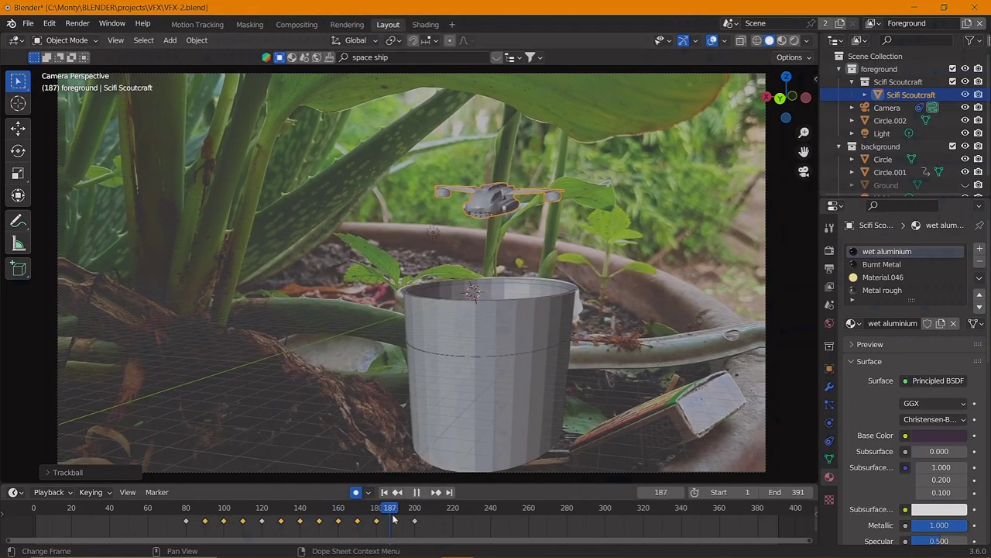
{"action": "key", "text": "space"}
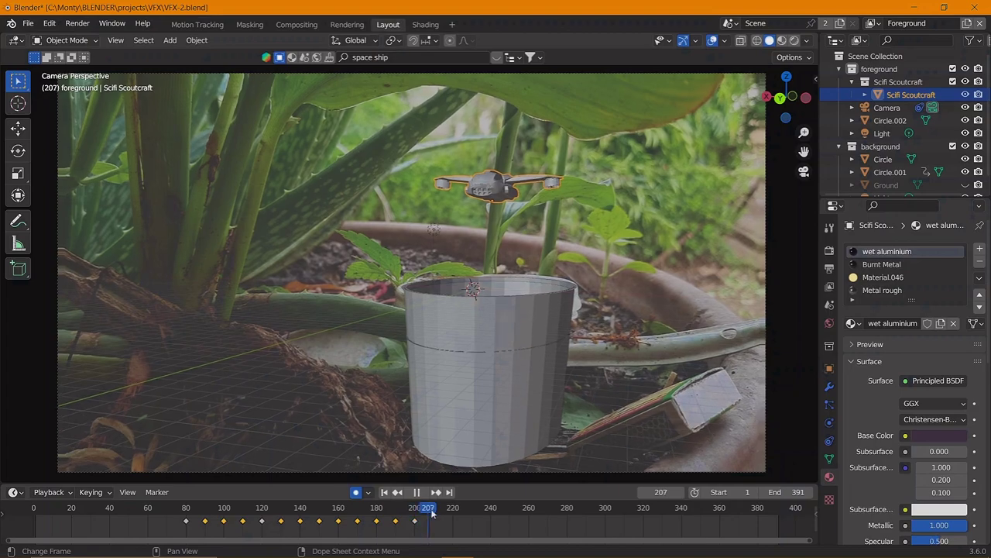
Stop at frame 177, switch to rendered preview and select the cup object Circle
{"action": "key", "text": "space"}
{"action": "left_click", "coordinate": [370, 515]}
{"action": "left_click", "coordinate": [794, 41]}
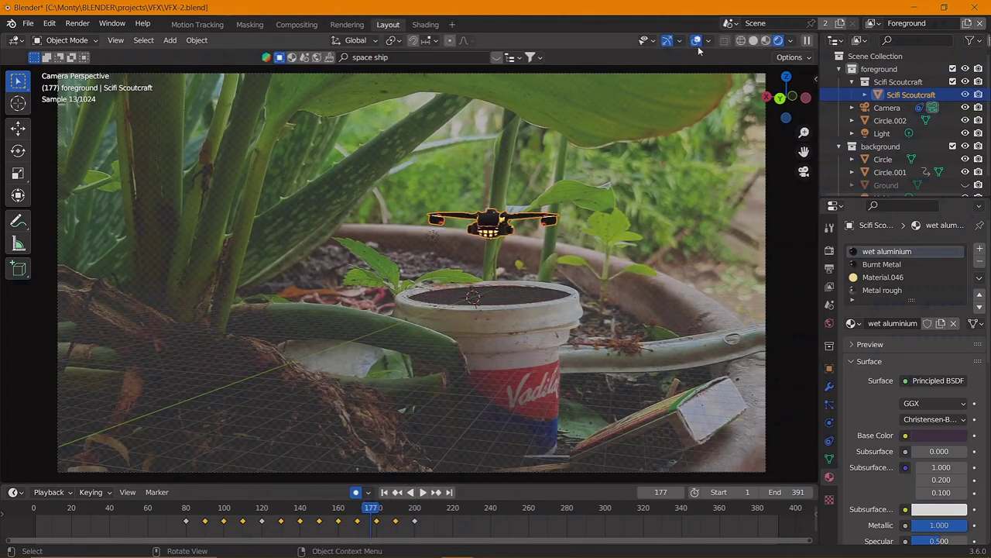
{"action": "left_click", "coordinate": [890, 120]}
{"action": "left_click", "coordinate": [511, 303]}
Set the world Color to Environment Texture using the garden footage file
{"action": "scroll", "coordinate": [944, 486], "scroll_direction": "down", "scroll_amount": 5}
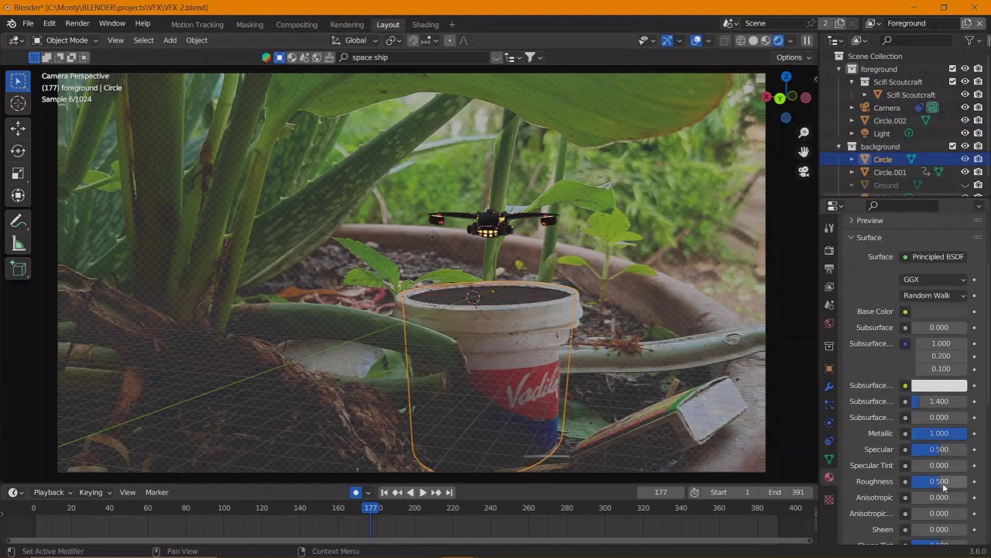
{"action": "left_click", "coordinate": [938, 311]}
{"action": "left_click", "coordinate": [828, 323]}
{"action": "left_click", "coordinate": [937, 327]}
{"action": "left_click", "coordinate": [589, 364]}
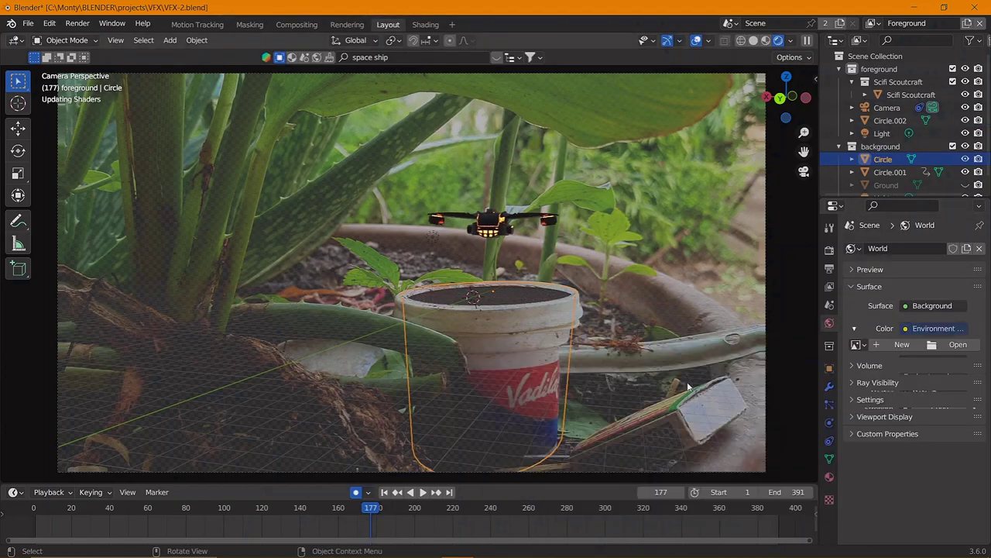
{"action": "left_click", "coordinate": [958, 344]}
{"action": "left_click", "coordinate": [216, 261]}
{"action": "left_click", "coordinate": [216, 234]}
{"action": "double_click", "coordinate": [476, 312]}
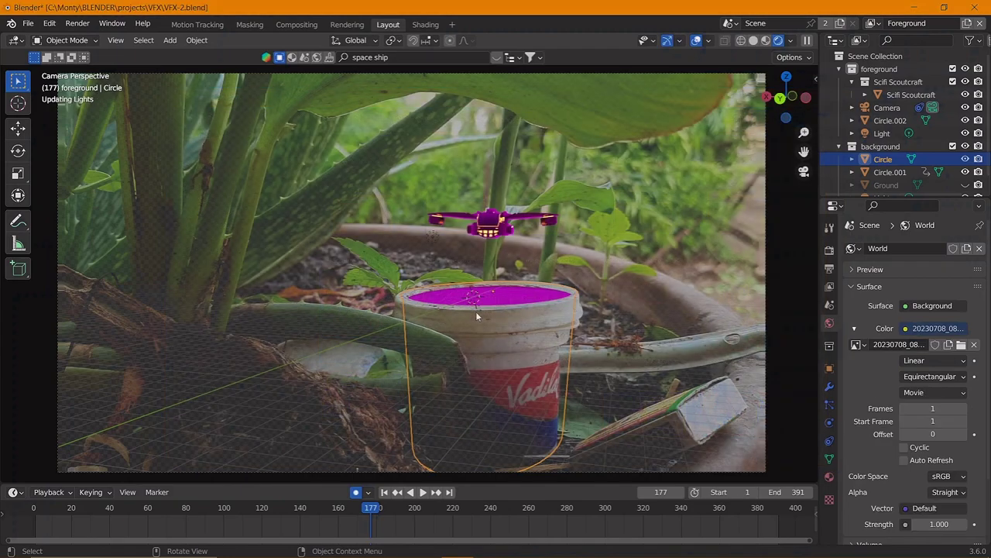
Inspect the Base Color of the cup's Circle material
{"action": "left_click", "coordinate": [828, 476]}
{"action": "scroll", "coordinate": [930, 387], "scroll_direction": "down", "scroll_amount": 2}
{"action": "left_click", "coordinate": [938, 291]}
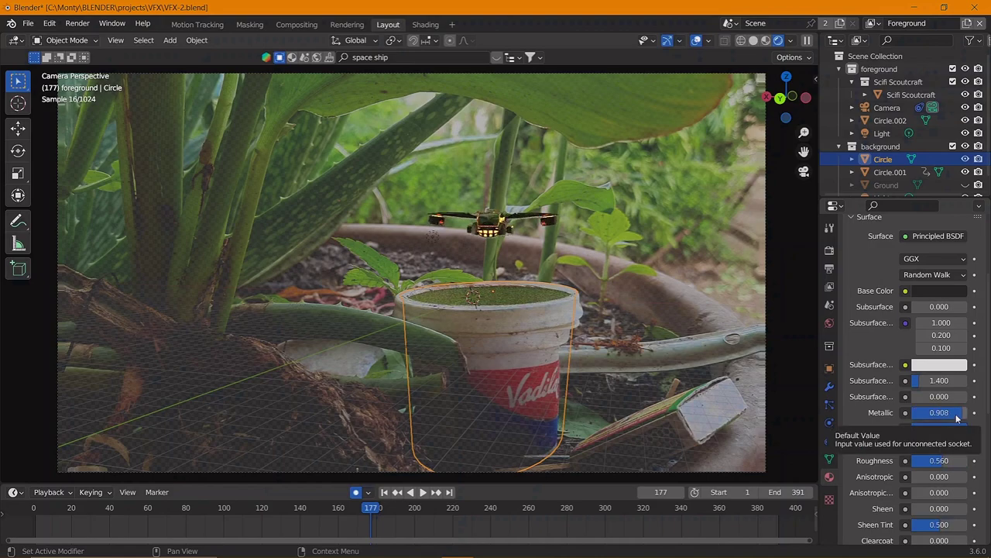
In solid shading, tilt the Scifi Scoutcraft at frame 220 and preview to frame 240
{"action": "left_click", "coordinate": [753, 40]}
{"action": "left_click", "coordinate": [486, 223]}
{"action": "key", "text": "space"}
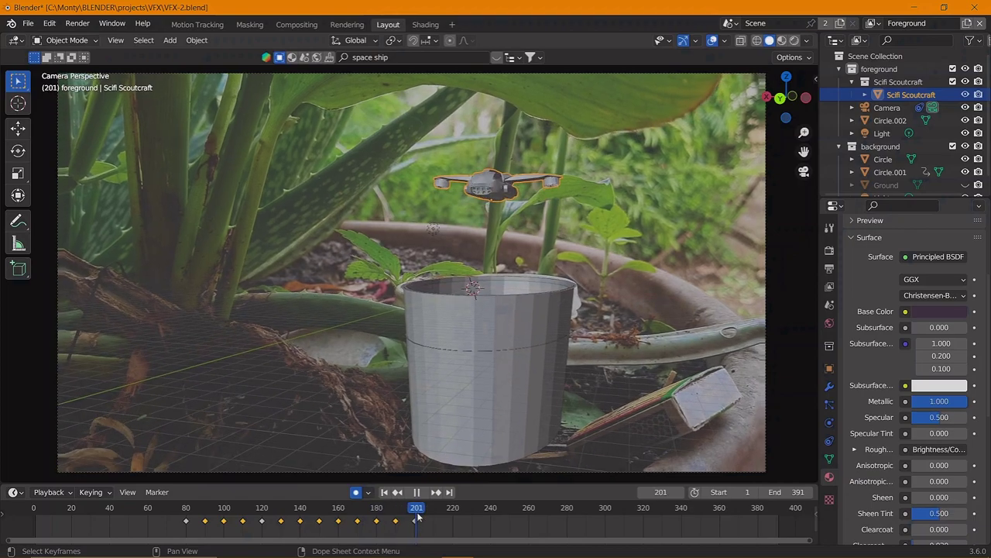
{"action": "key", "text": "space"}
{"action": "key", "text": "r"}
{"action": "key", "text": "r"}
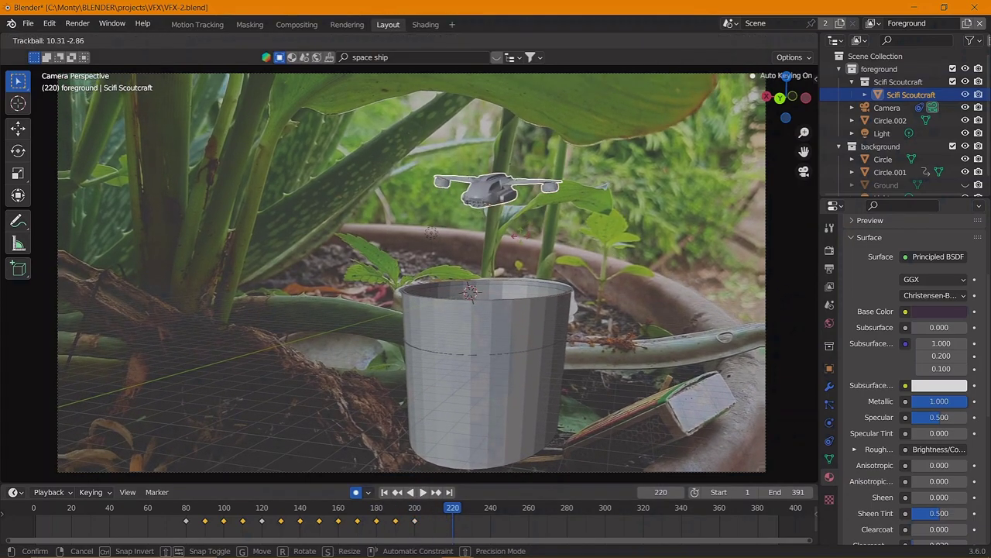
{"action": "left_click", "coordinate": [521, 243]}
{"action": "key", "text": "space"}
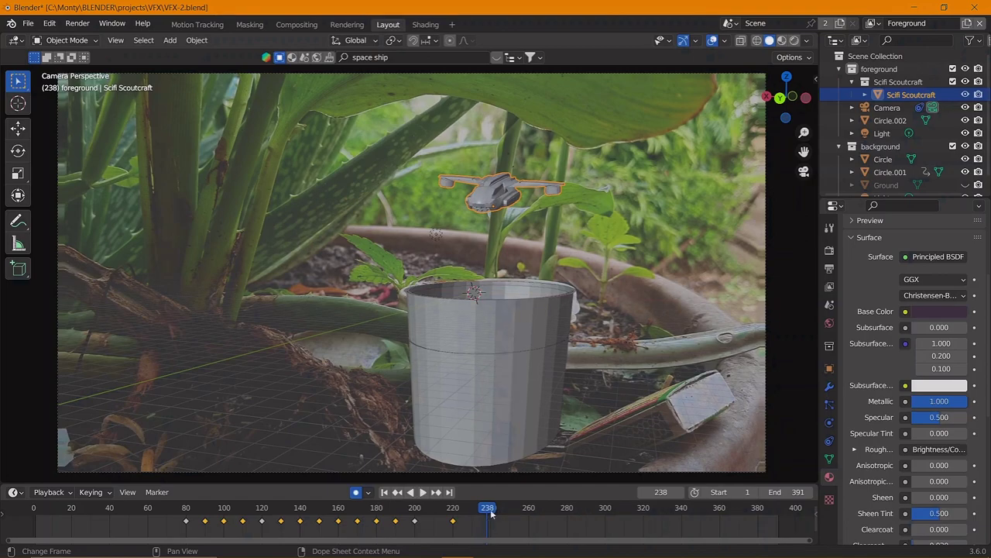
{"action": "key", "text": "space"}
Move the spaceship along global Y far toward the camera at frame 240
{"action": "key", "text": "g"}
{"action": "key", "text": "y"}
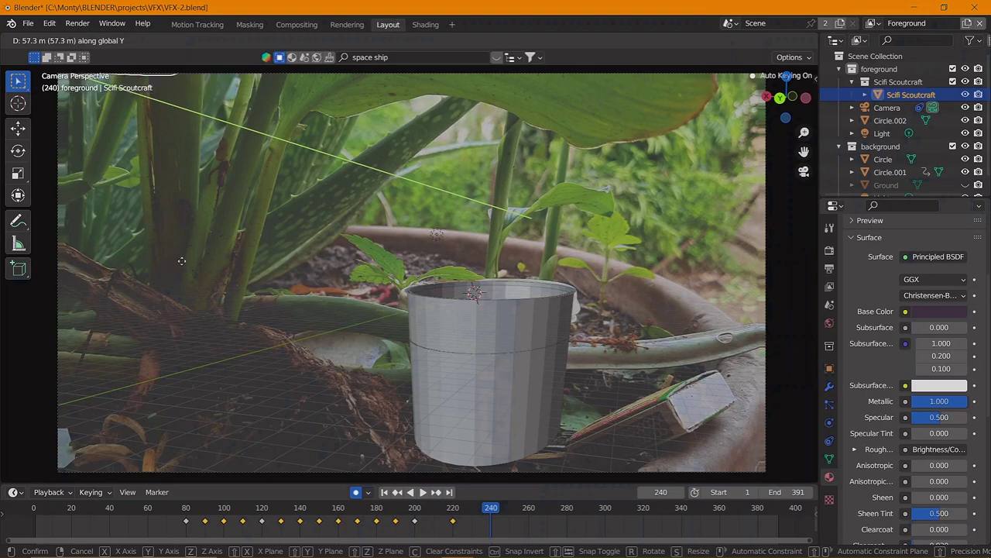
{"action": "left_click", "coordinate": [593, 245]}
{"action": "key", "text": "g"}
{"action": "key", "text": "y"}
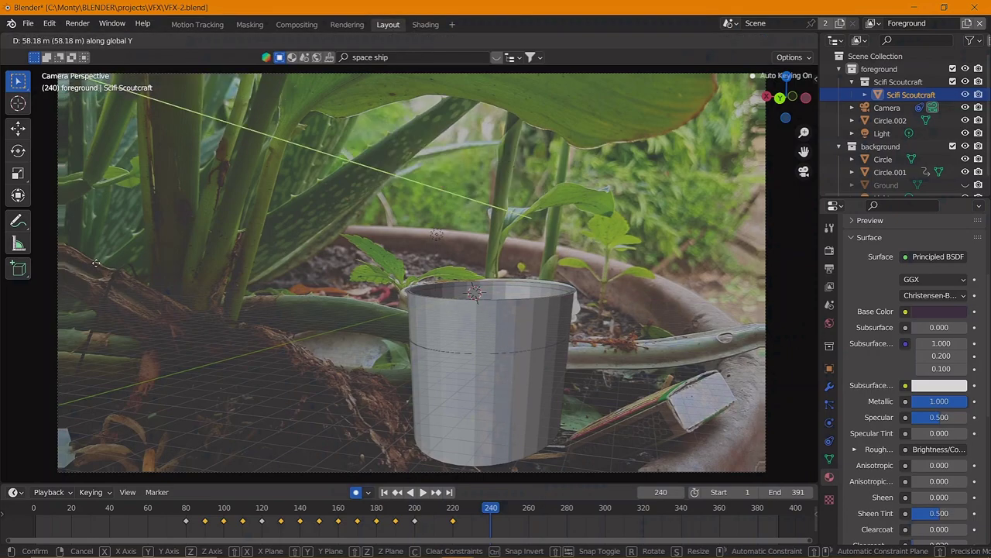
{"action": "left_click", "coordinate": [37, 187]}
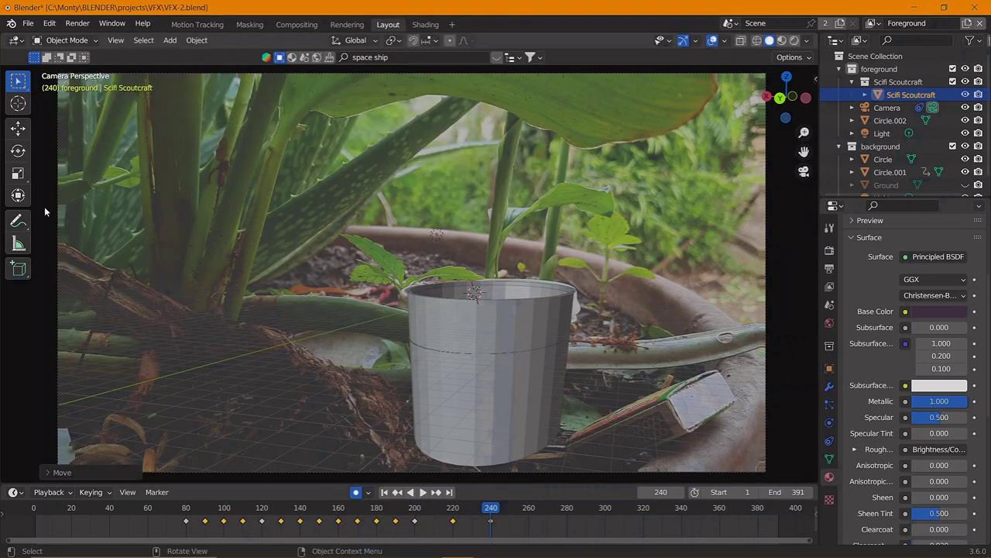
Re-tilt the spaceship around frame 237, then scrub and play to review
{"action": "left_click_drag", "start_coordinate": [491, 515], "coordinate": [472, 515]}
{"action": "key", "text": "r"}
{"action": "key", "text": "r"}
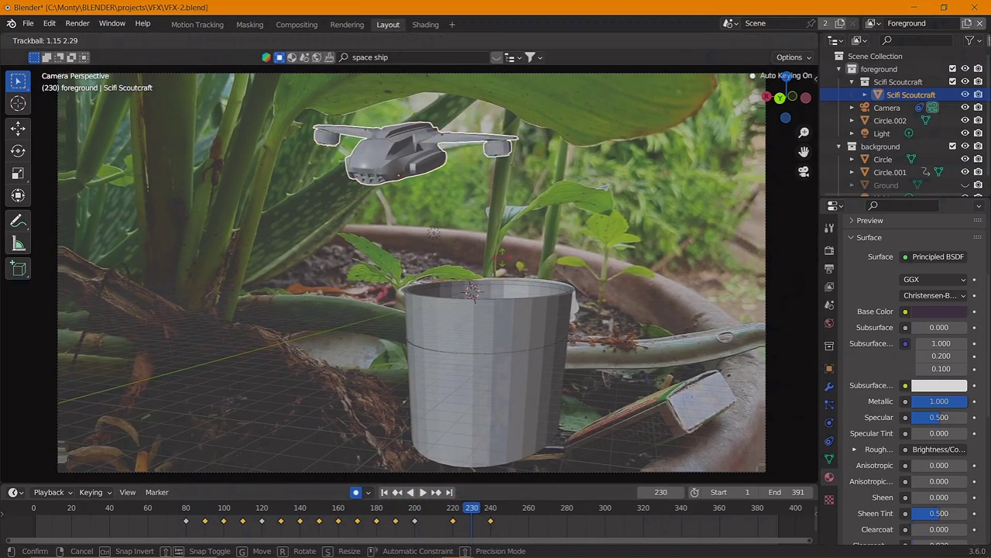
{"action": "left_click", "coordinate": [463, 508]}
{"action": "left_click_drag", "start_coordinate": [463, 509], "coordinate": [481, 515]}
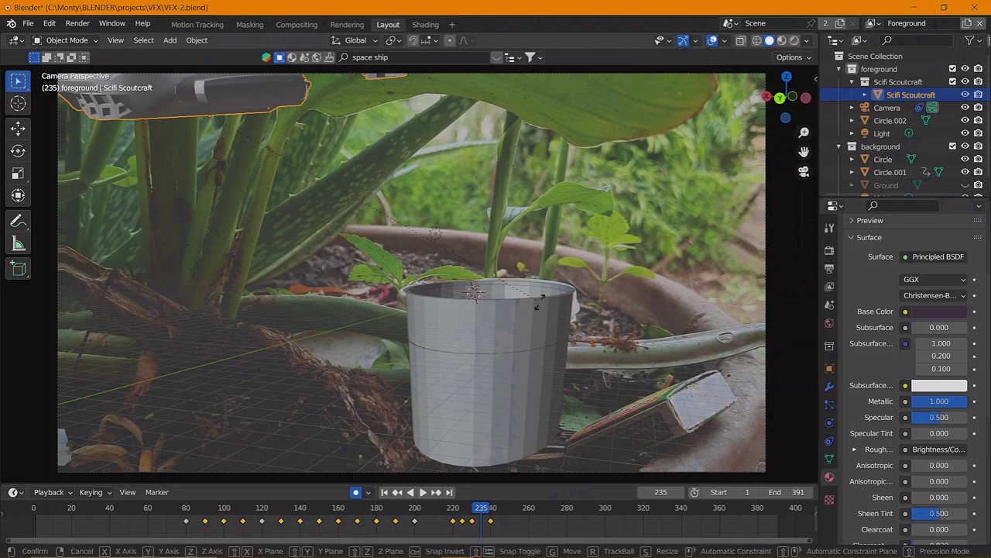
{"action": "key", "text": "space"}
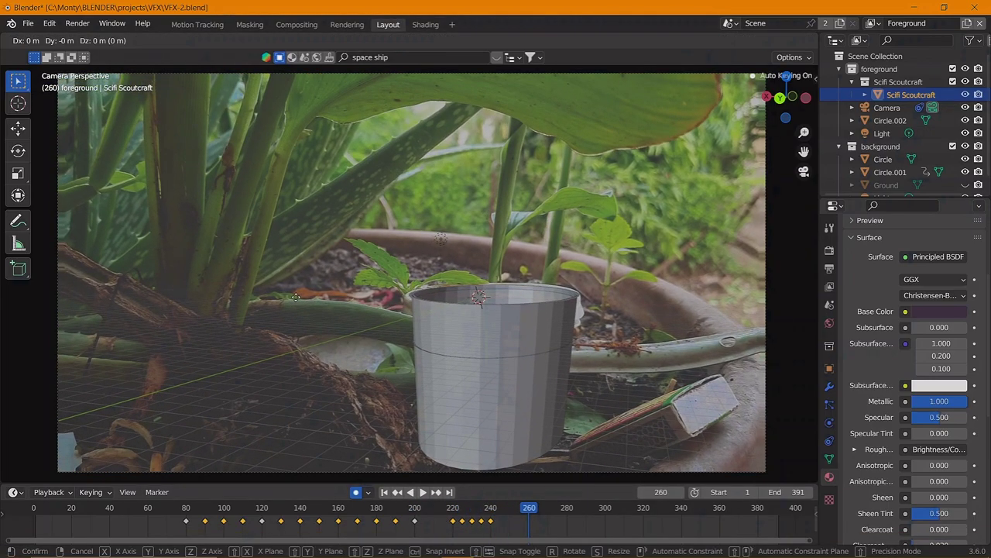
In top view, reposition the spaceship further ahead at frame 240
{"action": "key", "text": "g"}
{"action": "key", "text": "y"}
{"action": "key", "text": "Escape"}
{"action": "key", "text": "KP_7"}
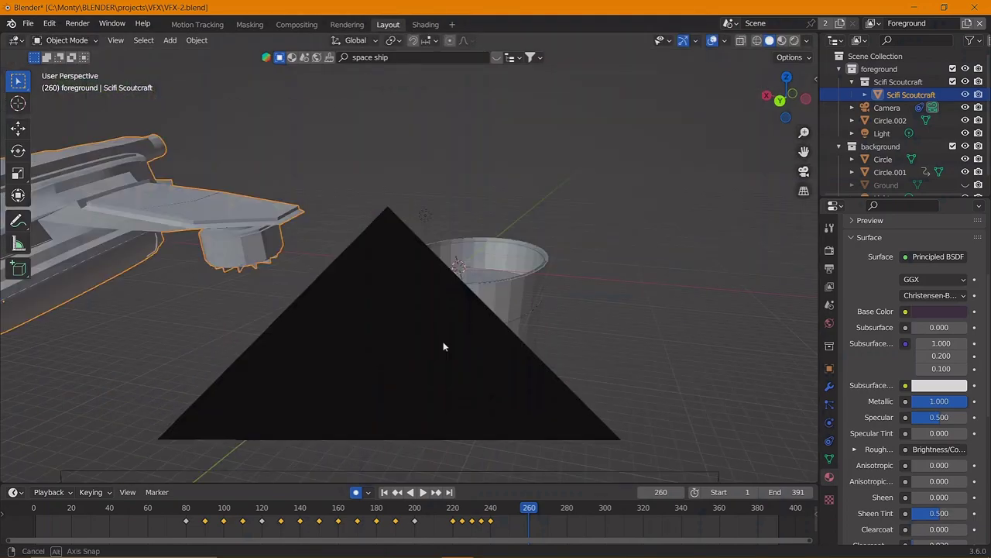
{"action": "key", "text": "Down"}
{"action": "key", "text": "g"}
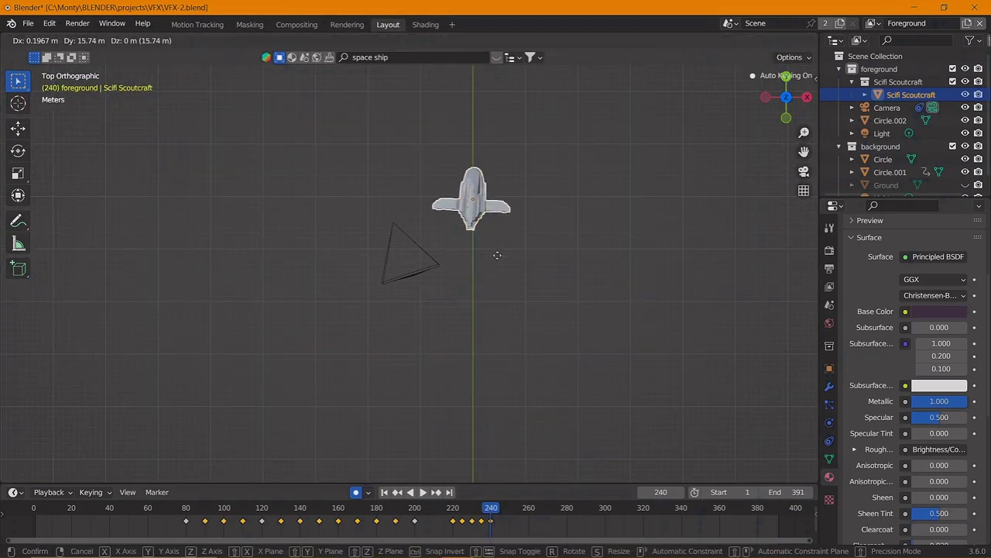
{"action": "left_click", "coordinate": [499, 278]}
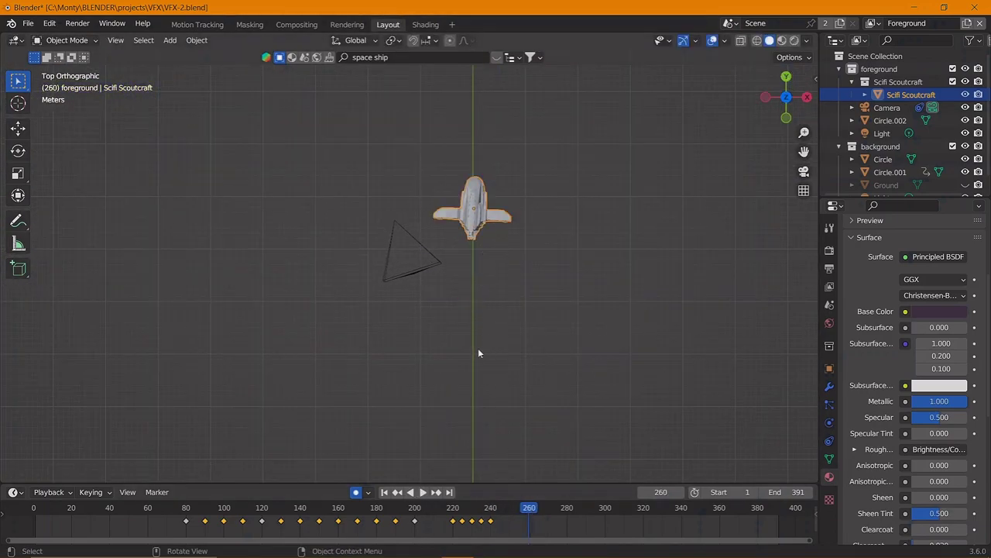
At frame 260, turn the ship's heading and move it along Y in camera view
{"action": "key", "text": "g"}
{"action": "key", "text": "r"}
{"action": "key", "text": "Return"}
{"action": "key", "text": "g"}
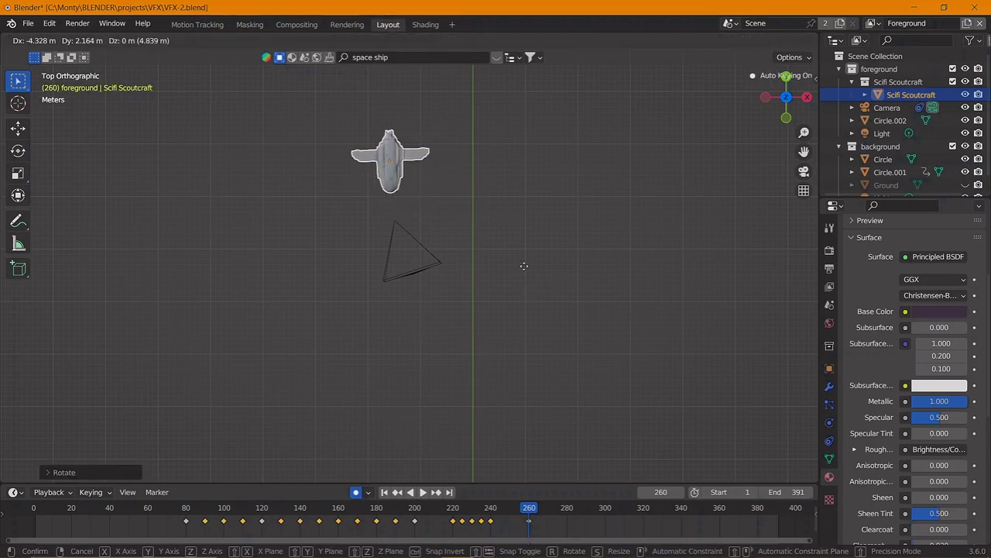
{"action": "key", "text": "KP_0"}
{"action": "key", "text": "y"}
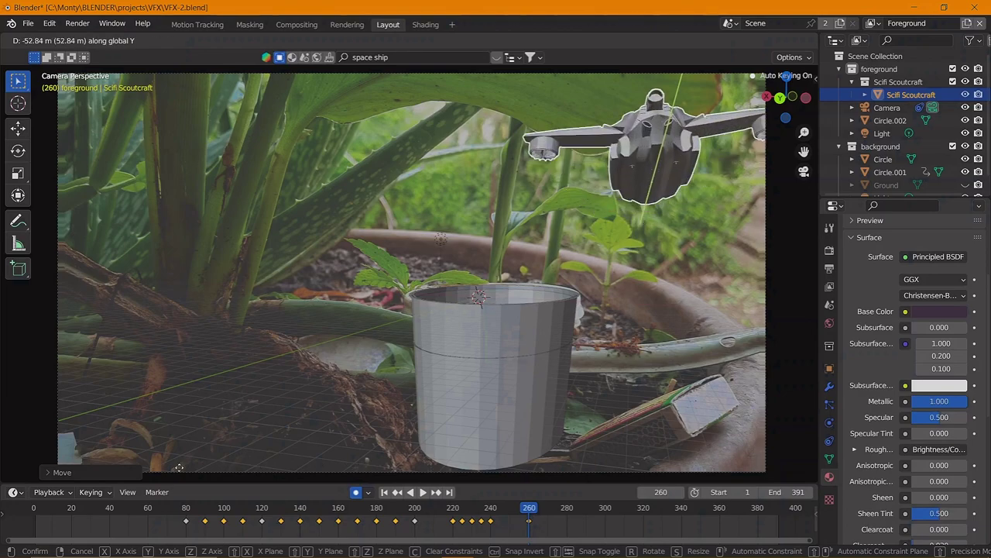
{"action": "key", "text": "Return"}
Place the spaceship above the cup at frame 280 from the top view
{"action": "key", "text": "KP_7"}
{"action": "scroll", "coordinate": [430, 213], "scroll_direction": "down", "scroll_amount": 2}
{"action": "key", "text": "g"}
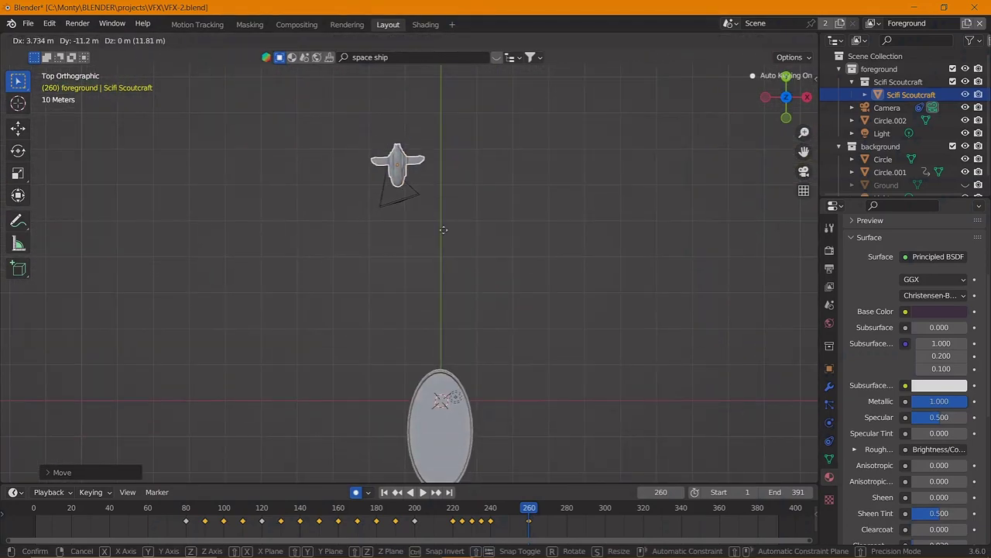
{"action": "key", "text": "KP_0"}
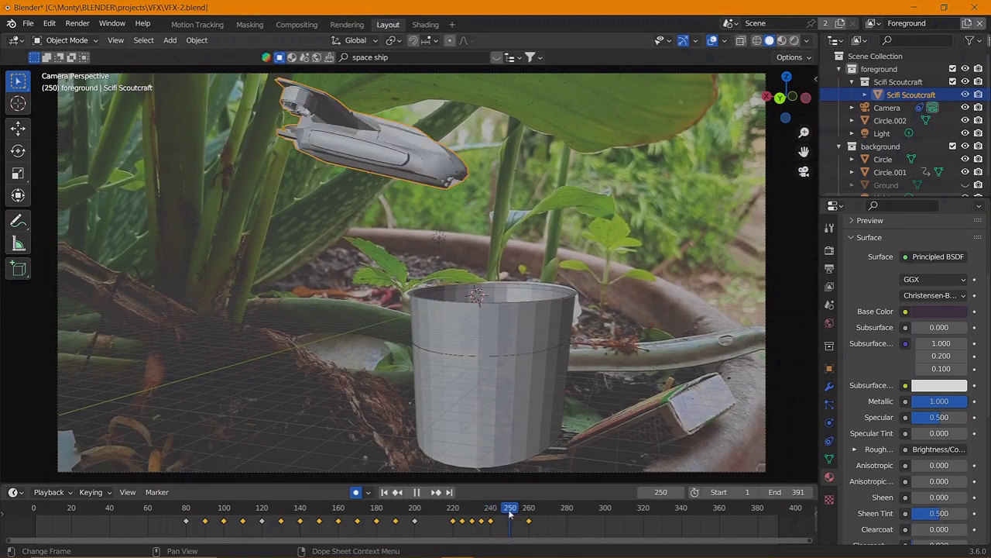
{"action": "left_click", "coordinate": [536, 348]}
{"action": "scroll", "coordinate": [535, 343], "scroll_direction": "down", "scroll_amount": 20, "text": "alt"}
{"action": "key", "text": "KP_7"}
{"action": "key", "text": "g"}
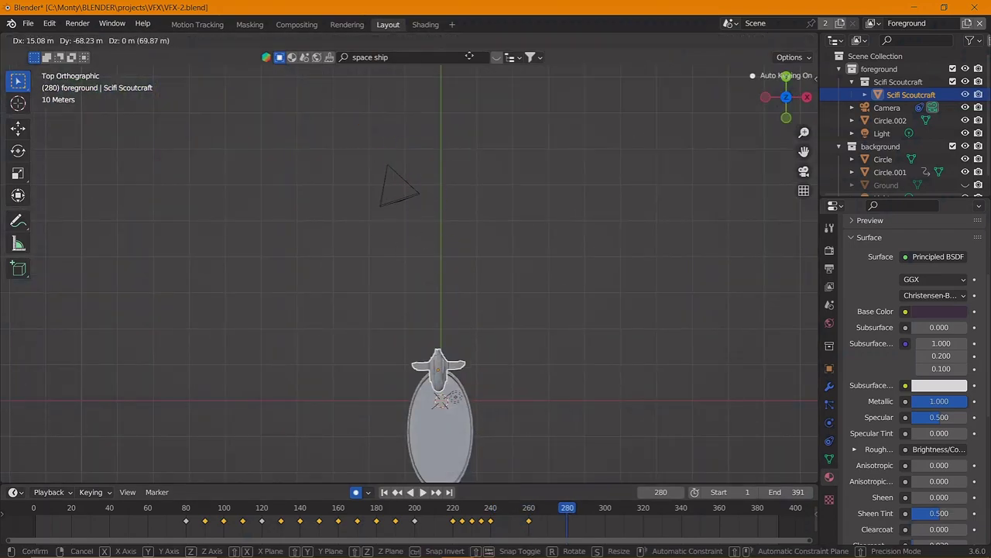
{"action": "left_click", "coordinate": [472, 99]}
{"action": "key", "text": "KP_0"}
Adjust the ship's height in front view and replay the path around frame 264
{"action": "key", "text": "space"}
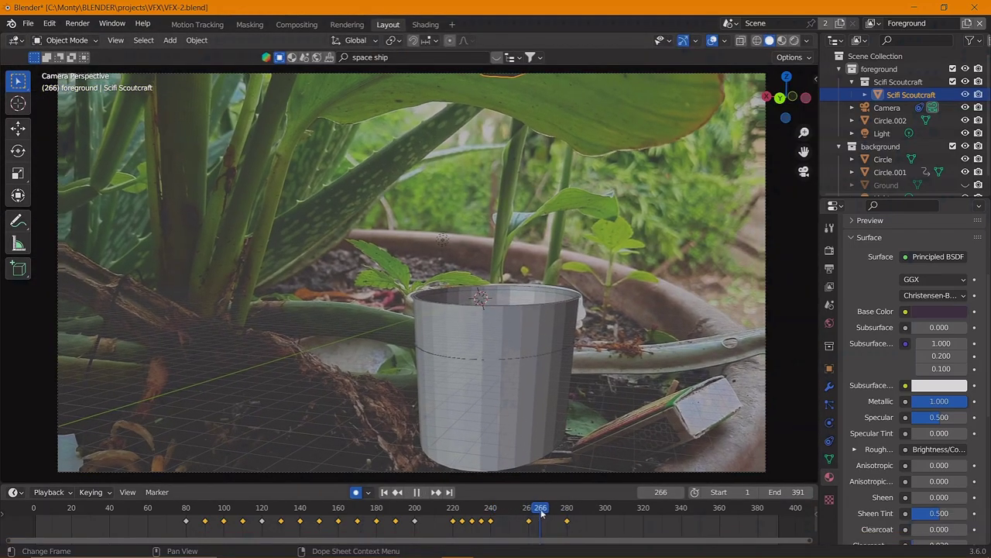
{"action": "left_click", "coordinate": [547, 512]}
{"action": "key", "text": "Escape"}
{"action": "key", "text": "KP_1"}
{"action": "key", "text": "g"}
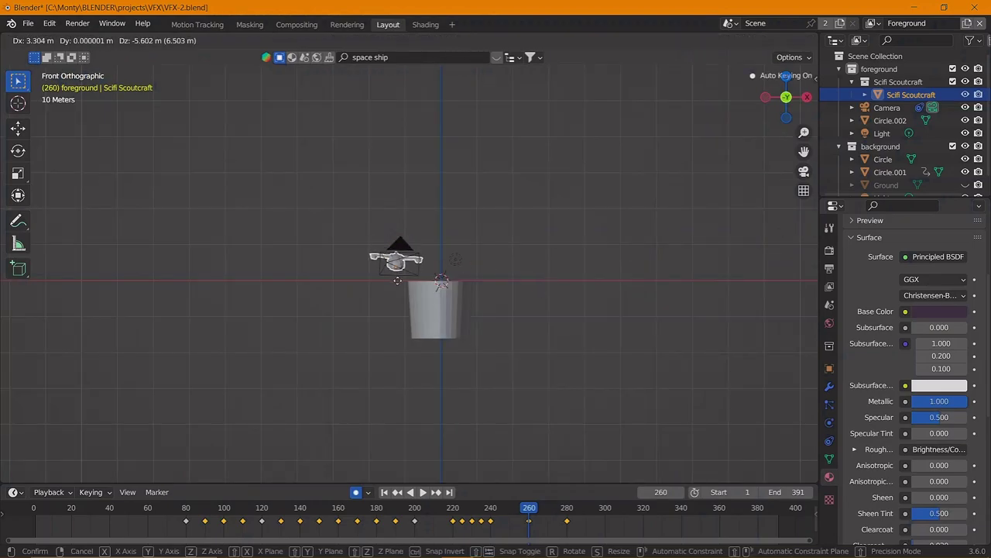
{"action": "left_click", "coordinate": [398, 286]}
{"action": "key", "text": "KP_0"}
{"action": "key", "text": "space"}
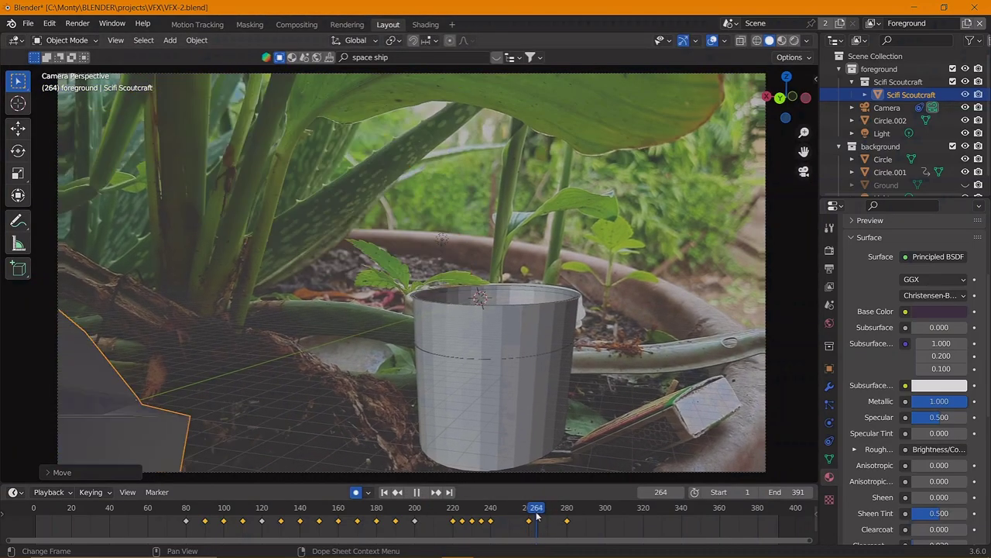
{"action": "left_click", "coordinate": [549, 516]}
Key a free tilt on the spaceship around frame 267
{"action": "left_click", "coordinate": [542, 515]}
{"action": "key", "text": "space"}
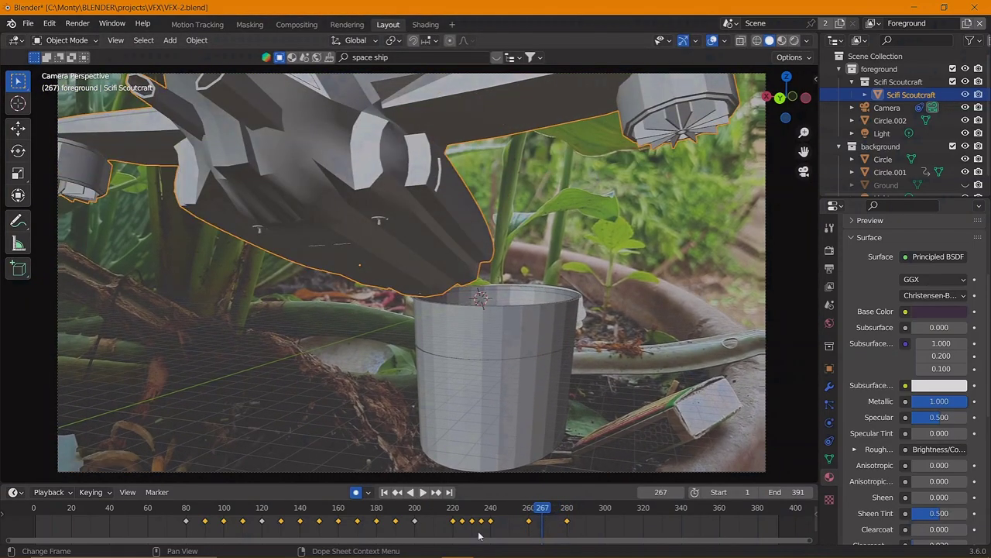
{"action": "key", "text": "space"}
{"action": "key", "text": "r"}
{"action": "key", "text": "r"}
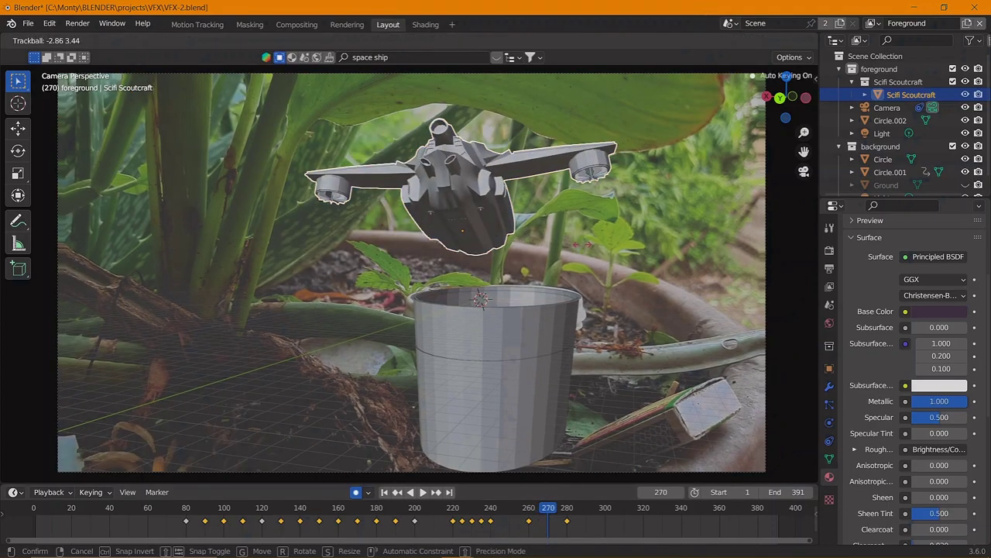
{"action": "left_click", "coordinate": [540, 510]}
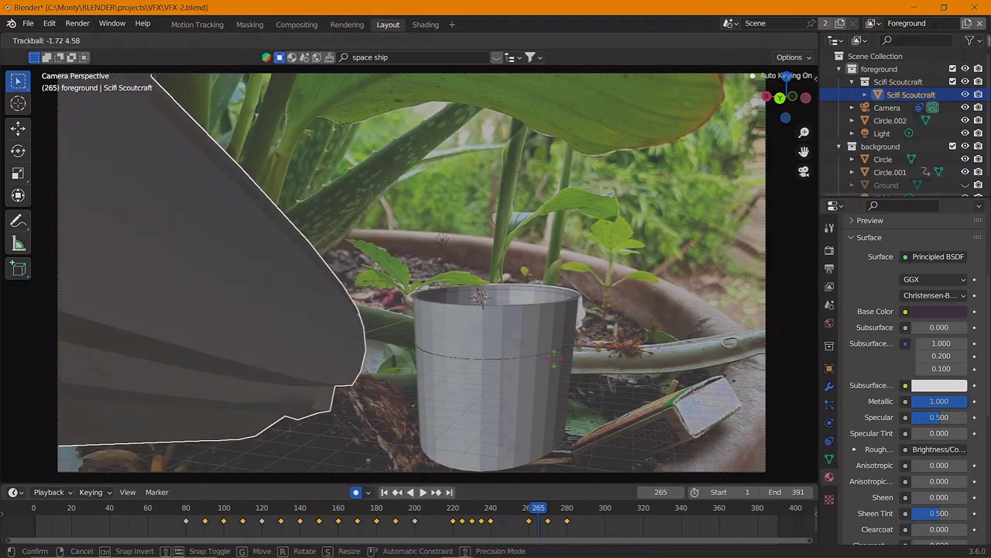
{"action": "key", "text": "Escape"}
Tilt the ship again at frames 275–276 and play back to review the motion
{"action": "left_click", "coordinate": [558, 507]}
{"action": "key", "text": "r"}
{"action": "key", "text": "r"}
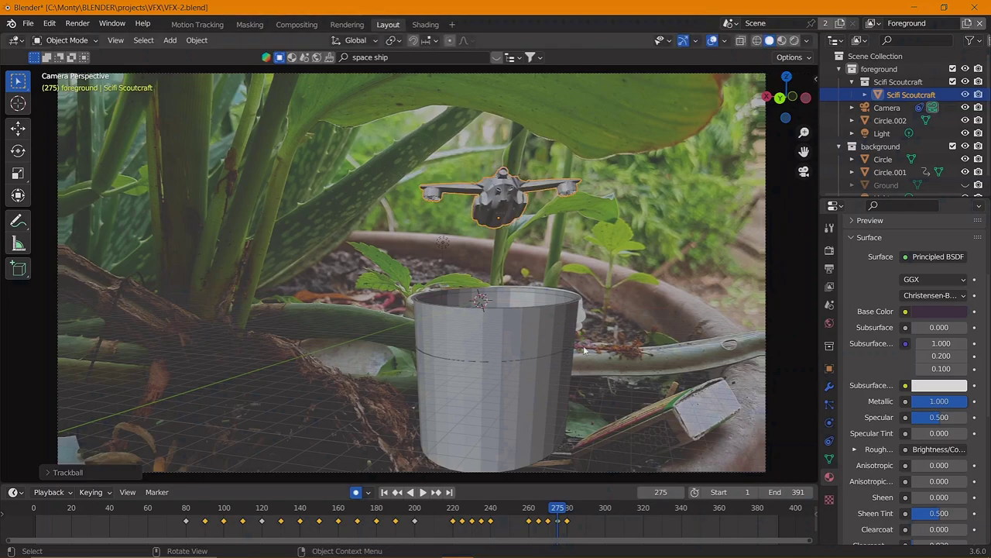
{"action": "left_click", "coordinate": [567, 512]}
{"action": "key", "text": "space"}
{"action": "left_click_drag", "start_coordinate": [566, 511], "coordinate": [561, 511]}
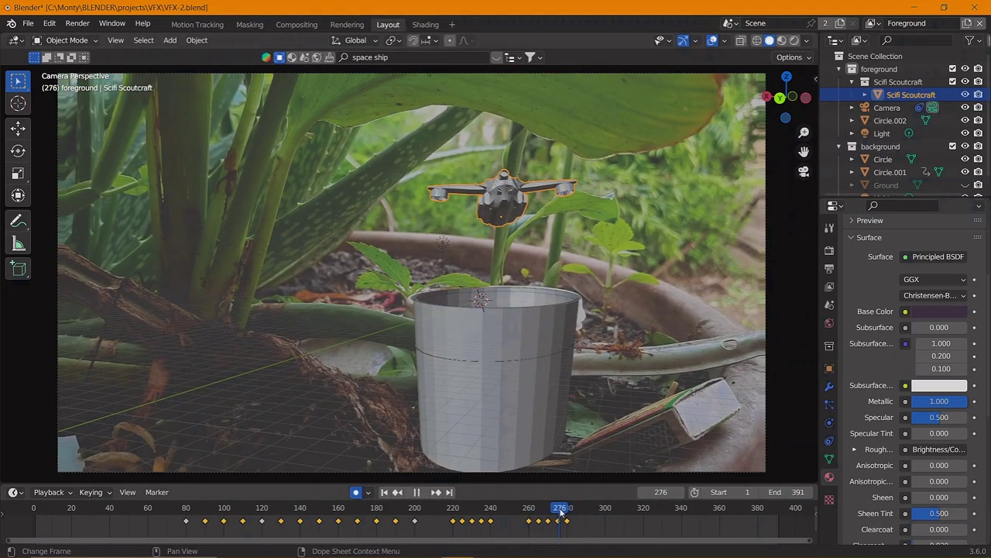
{"action": "left_click", "coordinate": [559, 513]}
{"action": "key", "text": "space"}
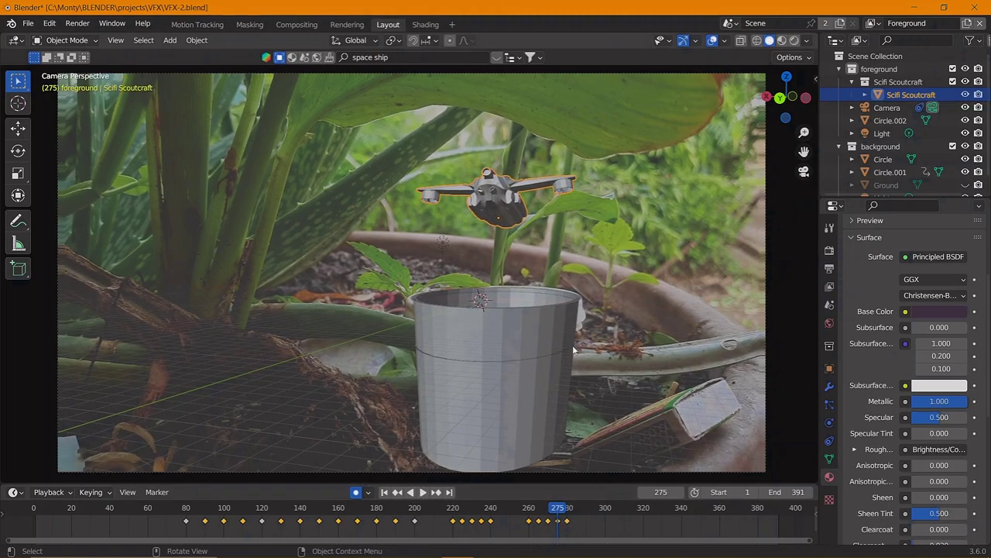
{"action": "left_click", "coordinate": [559, 513]}
{"action": "key", "text": "space"}
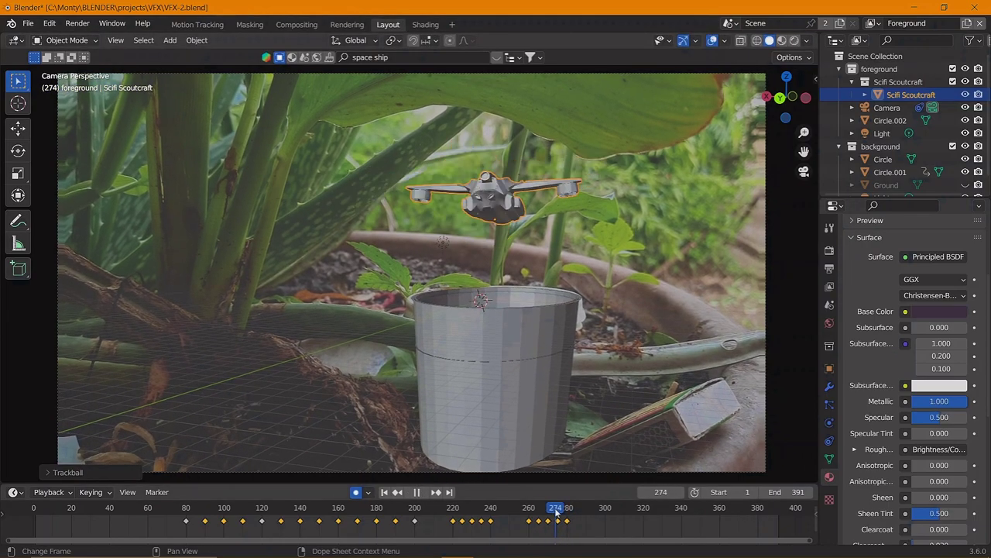
Turn the ship's heading around Z, then key a free tilt at frame 290
{"action": "key", "text": "r"}
{"action": "key", "text": "z"}
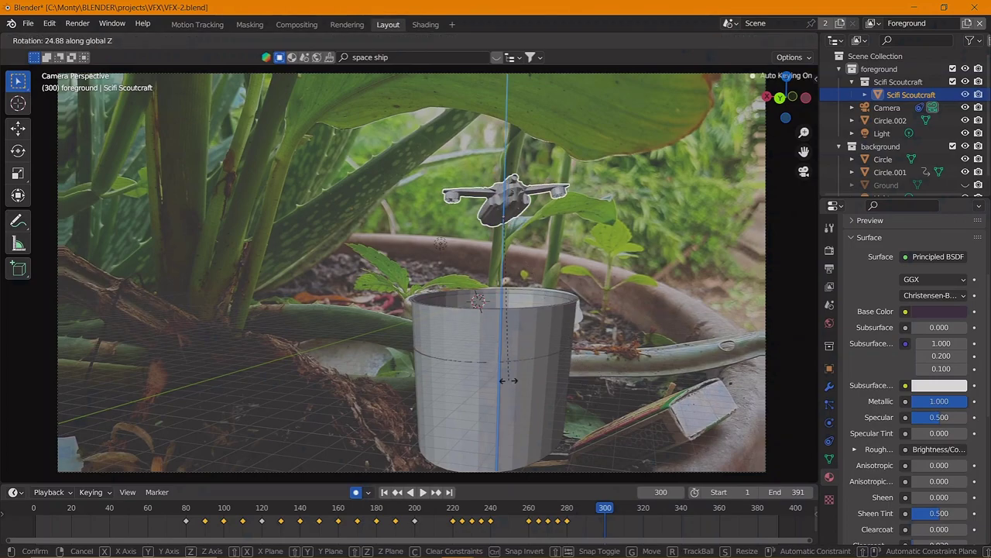
{"action": "left_click", "coordinate": [571, 229]}
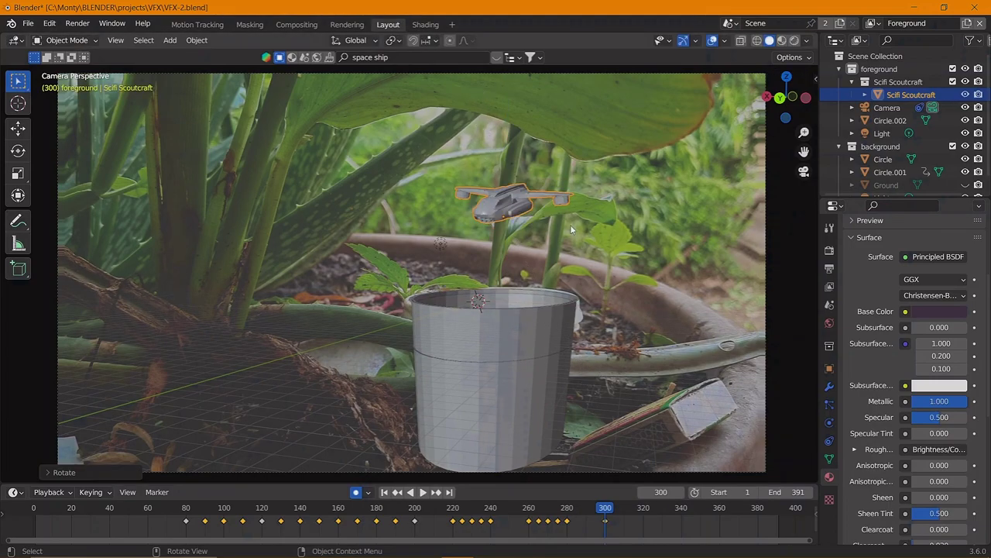
{"action": "key", "text": "Return"}
{"action": "left_click", "coordinate": [585, 506]}
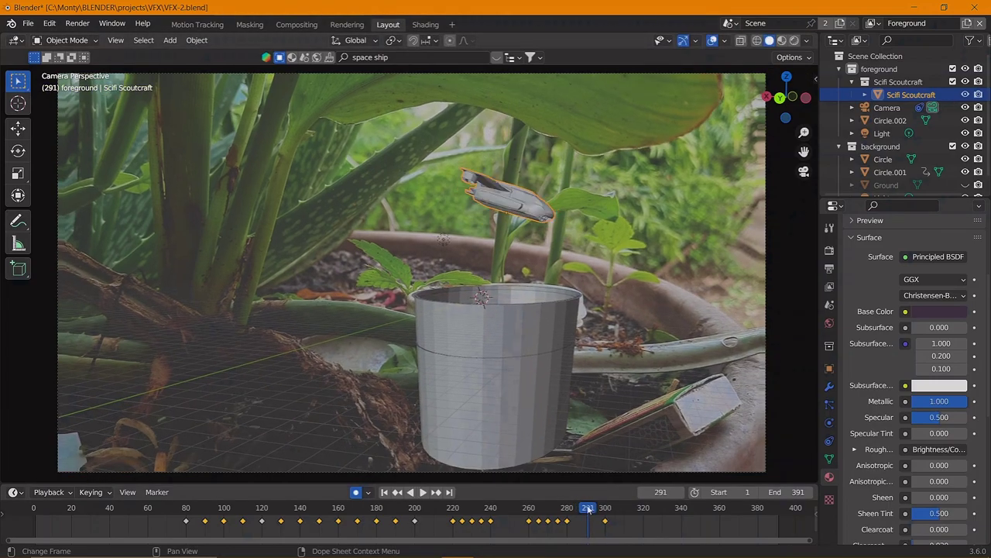
{"action": "key", "text": "r"}
{"action": "key", "text": "Return"}
{"action": "mouse_move", "coordinate": [585, 521]}
{"action": "left_mouse_down"}
{"action": "mouse_move", "coordinate": [568, 520]}
{"action": "mouse_move", "coordinate": [586, 519]}
{"action": "left_mouse_up"}
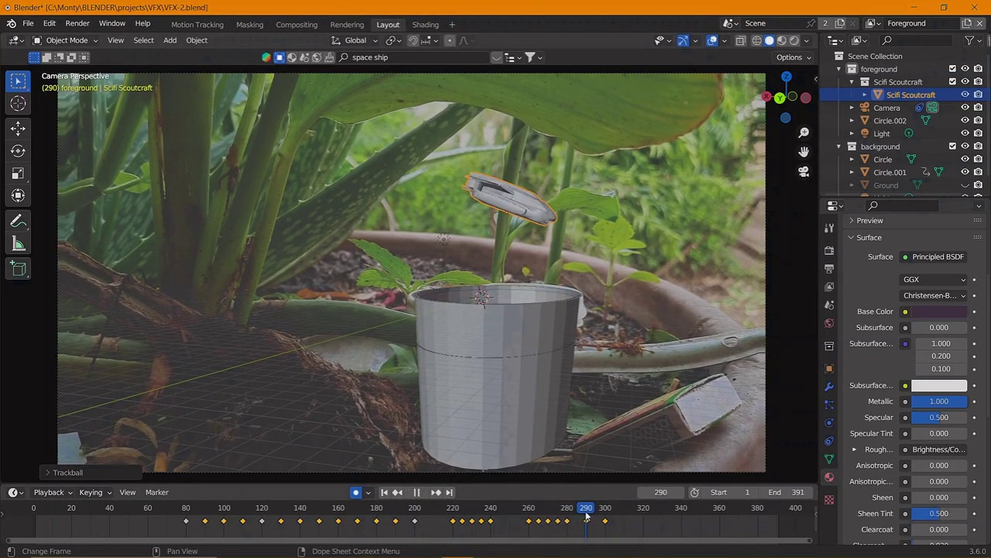
Rotate the ship about the X axis and check the pose around frame 300
{"action": "key", "text": "r"}
{"action": "key", "text": "x"}
{"action": "left_click", "coordinate": [599, 248]}
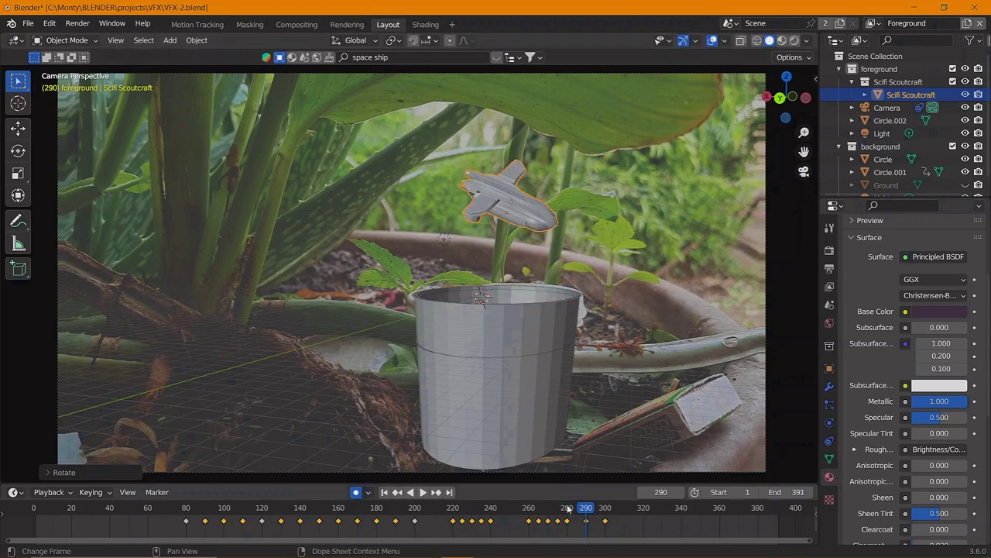
{"action": "key", "text": "space"}
{"action": "left_click", "coordinate": [566, 515]}
{"action": "left_click_drag", "start_coordinate": [566, 515], "coordinate": [610, 513]}
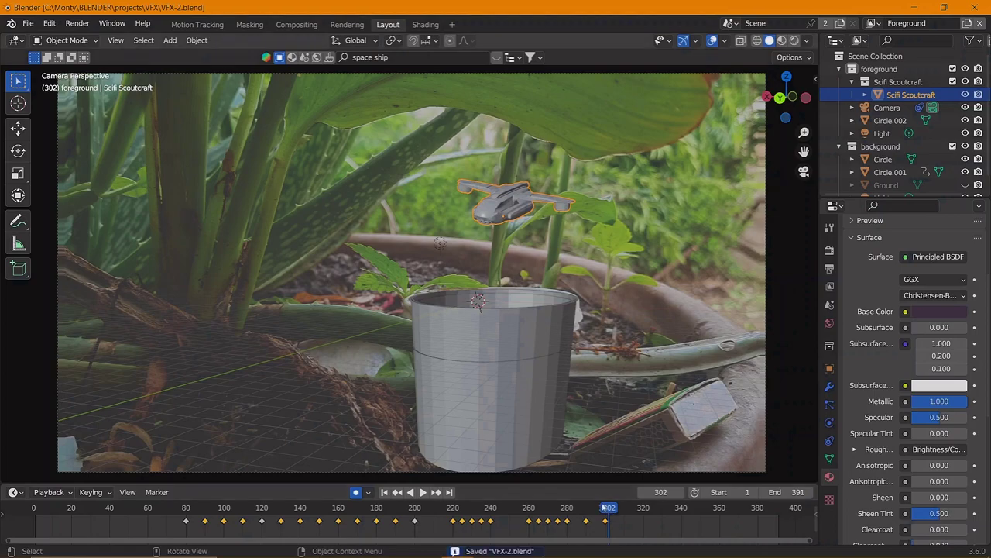
{"action": "mouse_move", "coordinate": [603, 508]}
{"action": "left_mouse_down"}
{"action": "mouse_move", "coordinate": [571, 514]}
{"action": "mouse_move", "coordinate": [601, 515]}
{"action": "left_mouse_up"}
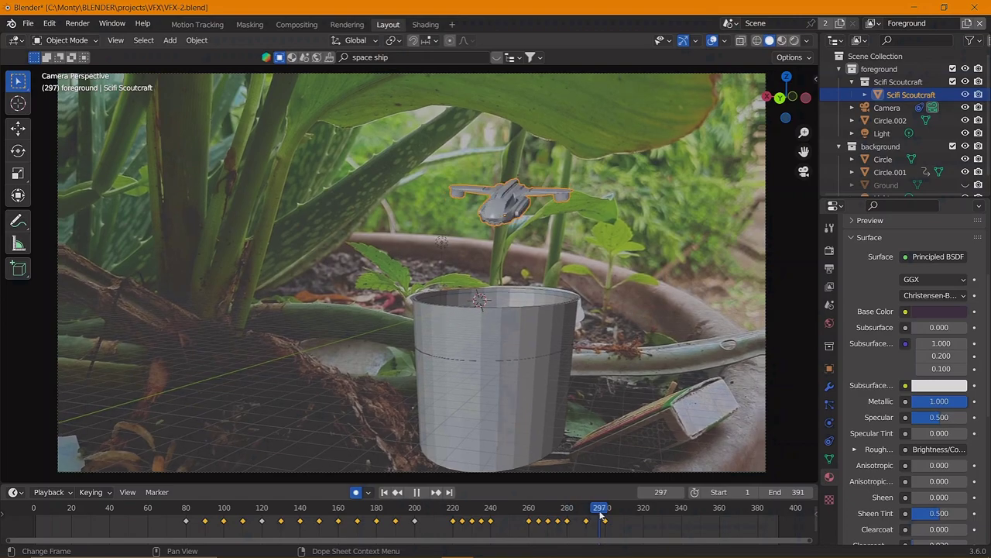
Key a rotation at frame 320, then drag that keyframe earlier to about frame 309
{"action": "key", "text": "space"}
{"action": "key", "text": "r"}
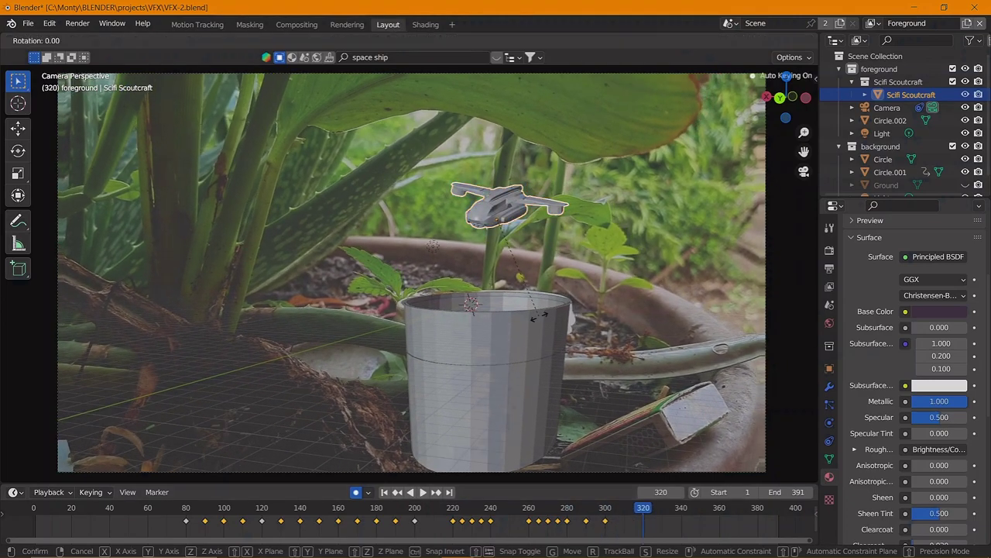
{"action": "left_click", "coordinate": [131, 44]}
{"action": "key", "text": "space"}
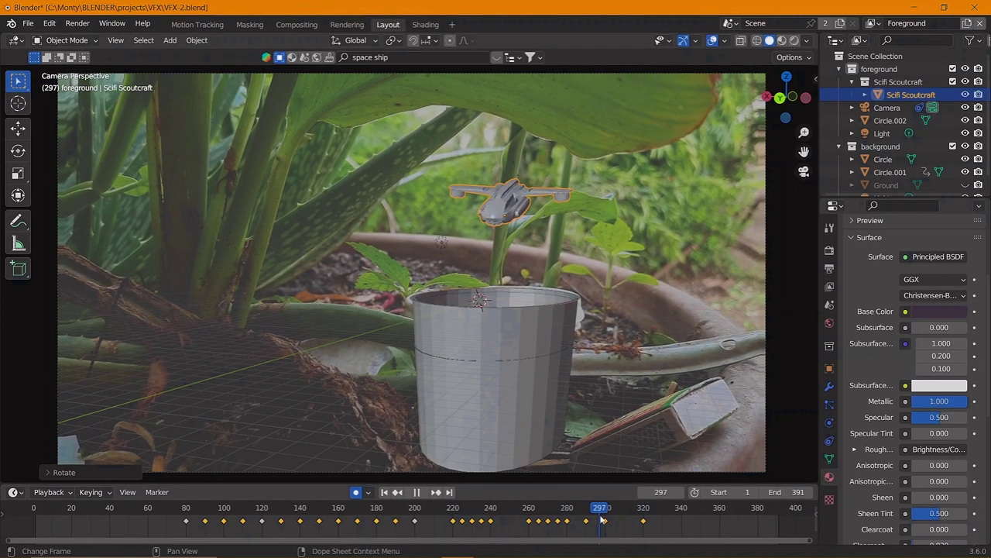
{"action": "left_click", "coordinate": [634, 521]}
{"action": "key", "text": "space"}
{"action": "left_click_drag", "start_coordinate": [634, 521], "coordinate": [641, 529]}
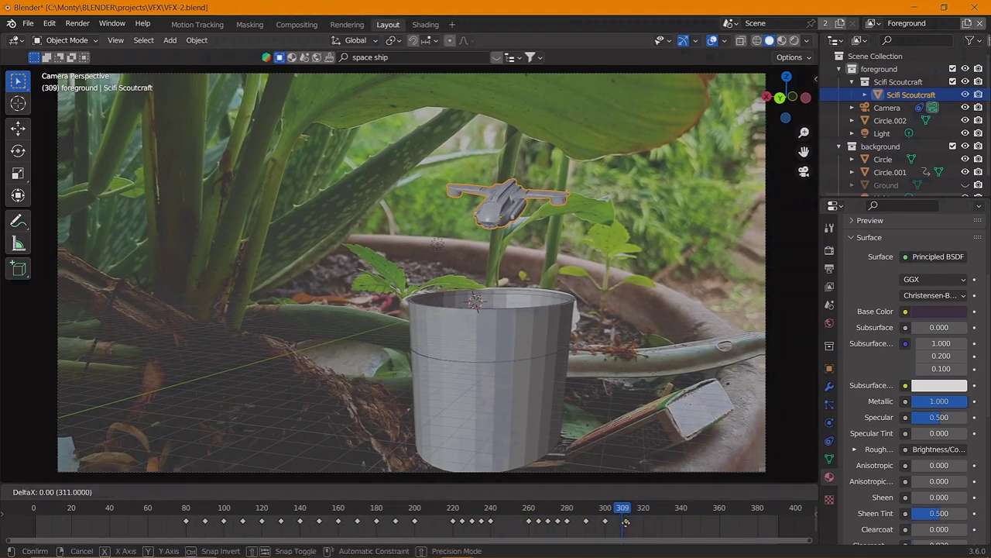
{"action": "left_click_drag", "start_coordinate": [641, 525], "coordinate": [624, 517]}
{"action": "key", "text": "space"}
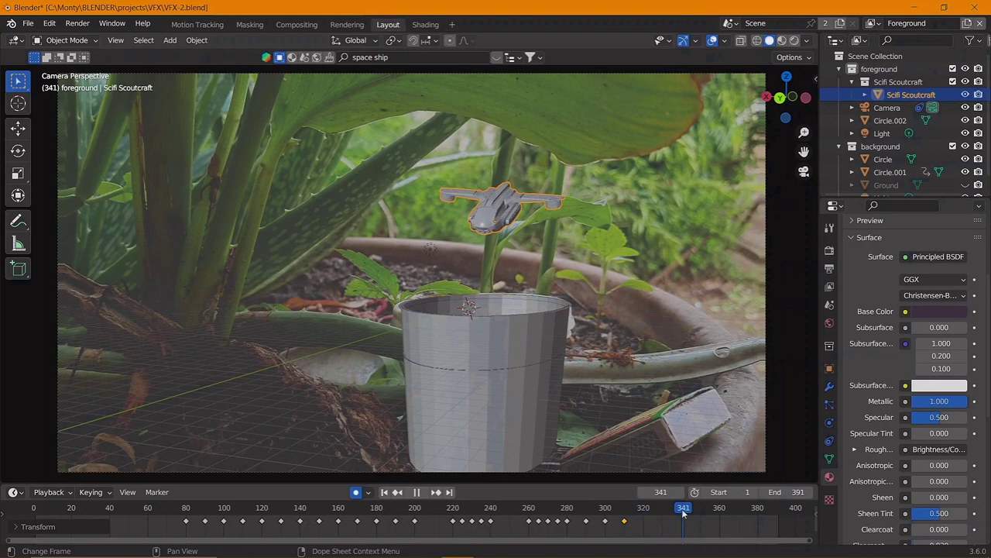
Lower the ship along Z and tilt it about X to begin its descent
{"action": "key", "text": "g"}
{"action": "key", "text": "z"}
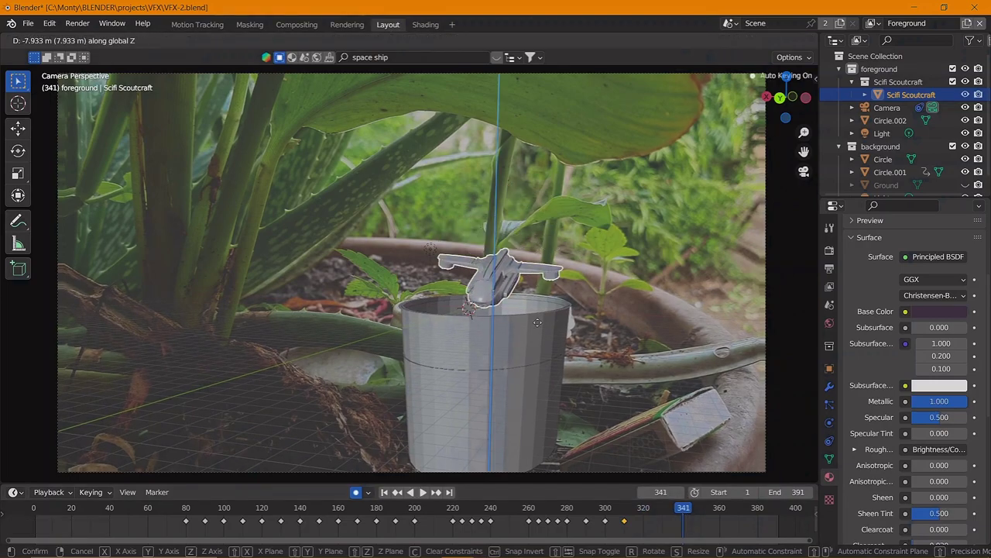
{"action": "left_click", "coordinate": [536, 415]}
{"action": "key", "text": "r"}
{"action": "key", "text": "x"}
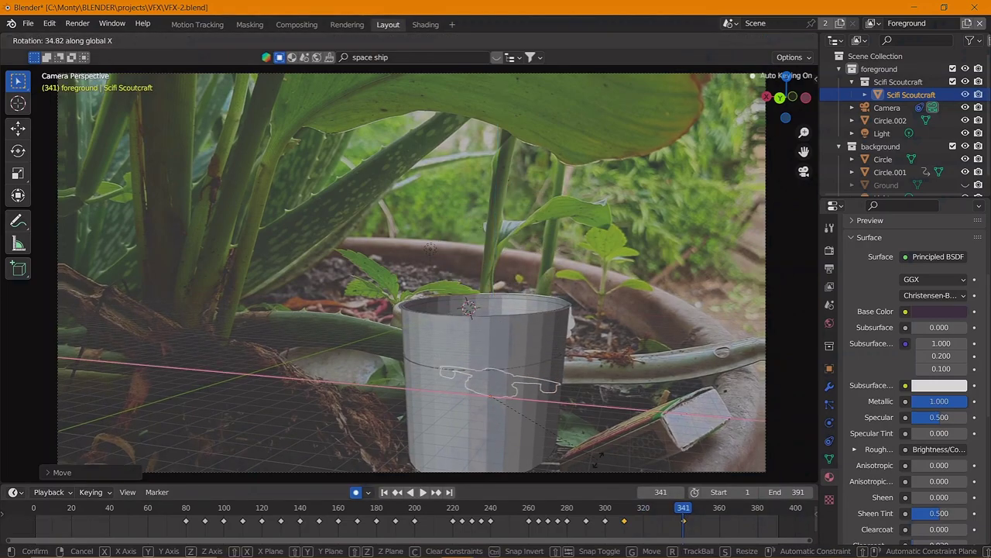
{"action": "left_click", "coordinate": [598, 456]}
{"action": "left_click", "coordinate": [643, 520]}
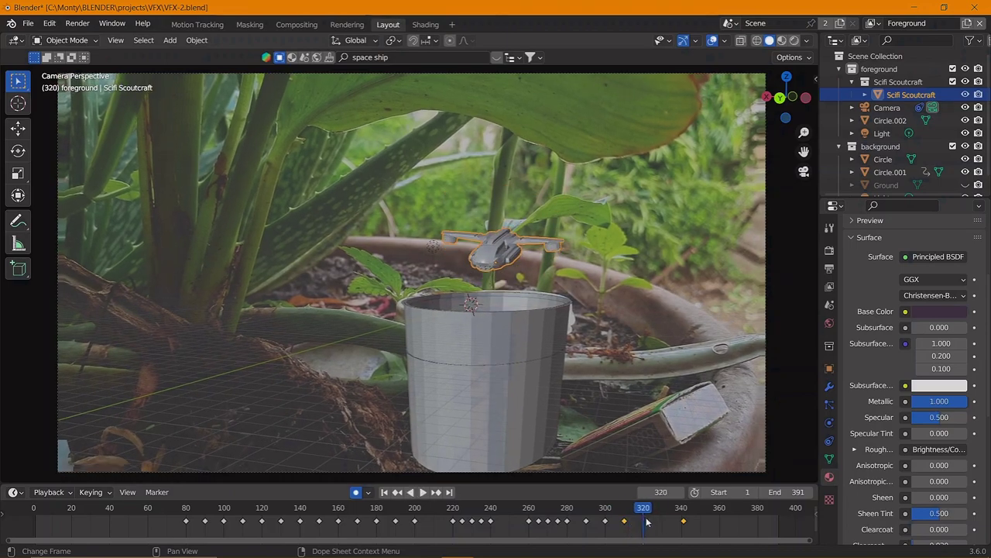
{"action": "key", "text": "space"}
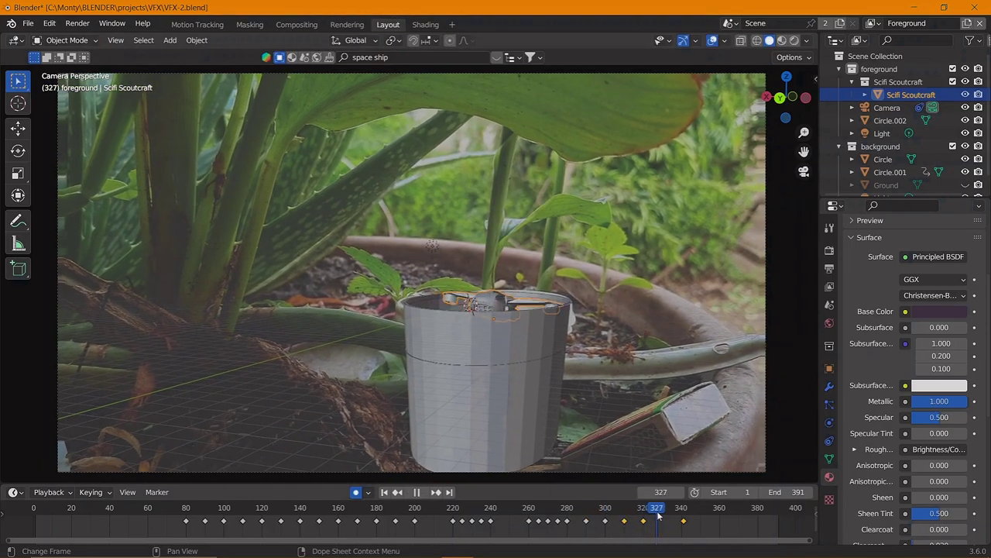
Move a keyframe to frame 328, then box-select and scale the later keyframes
{"action": "left_click", "coordinate": [636, 517]}
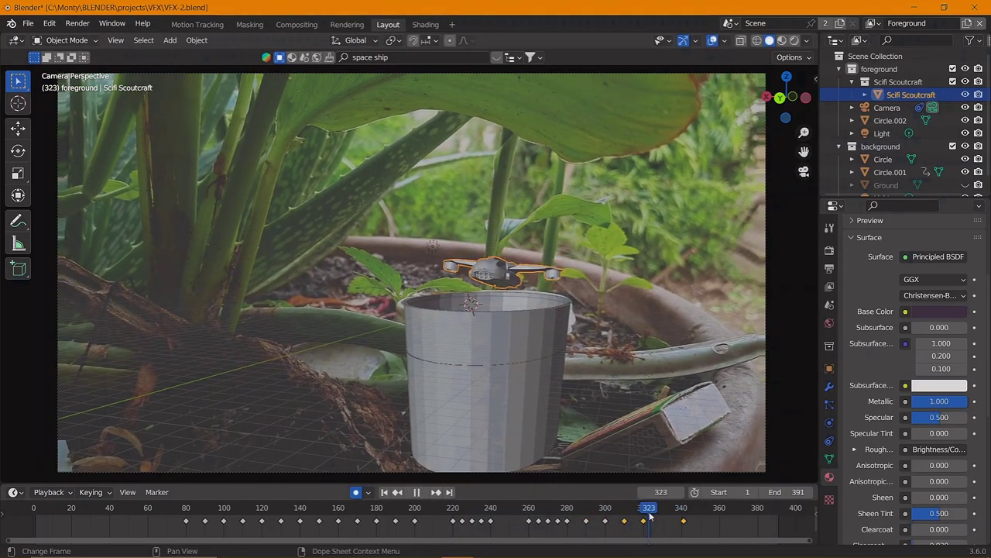
{"action": "left_click", "coordinate": [657, 531]}
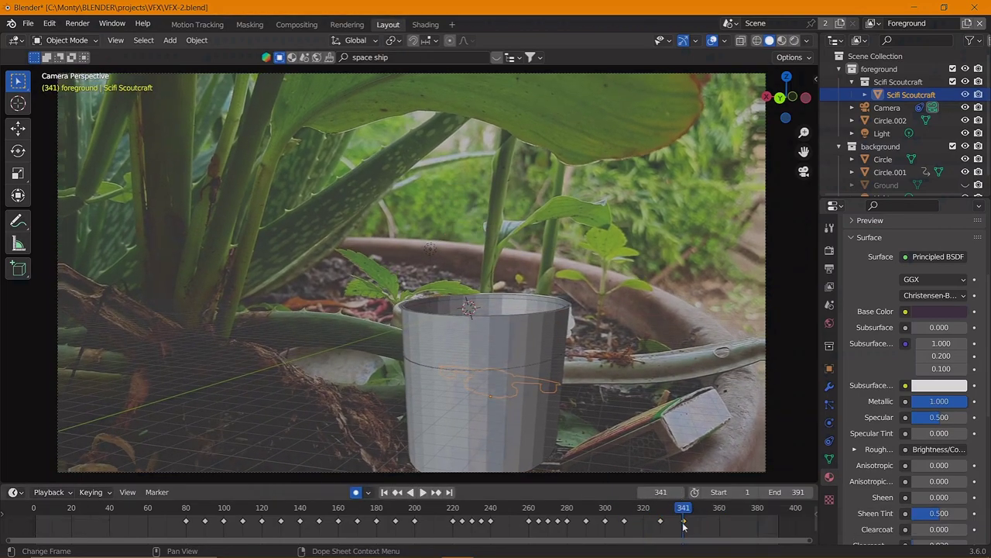
{"action": "left_click_drag", "start_coordinate": [686, 525], "coordinate": [571, 515]}
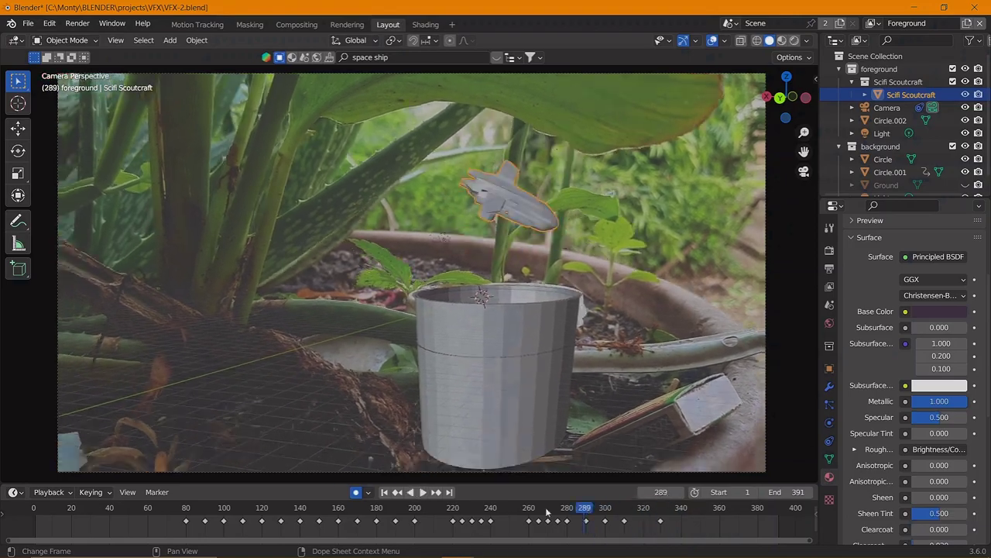
{"action": "key", "text": "space"}
{"action": "key", "text": "space"}
{"action": "left_click_drag", "start_coordinate": [692, 537], "coordinate": [528, 508]}
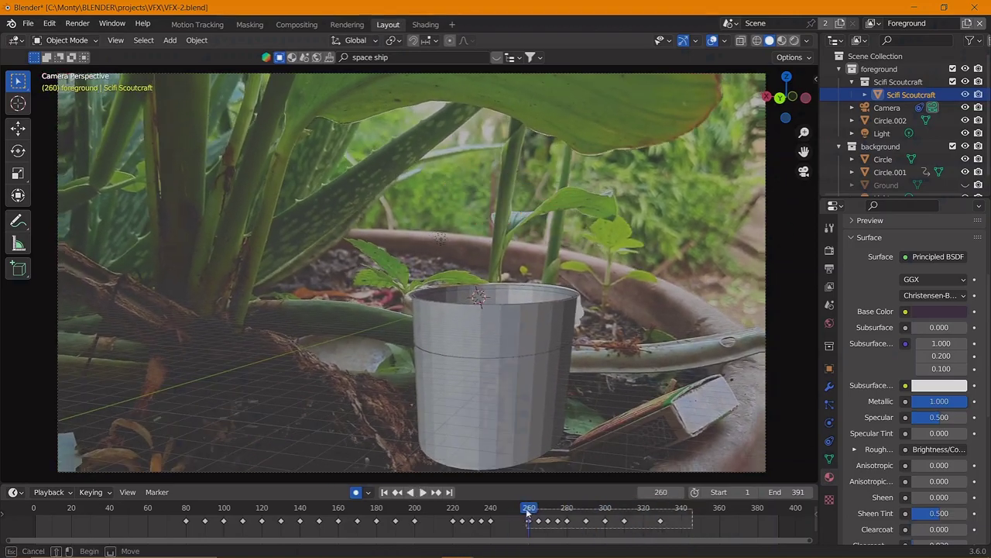
{"action": "left_click", "coordinate": [736, 527]}
{"action": "key", "text": "space"}
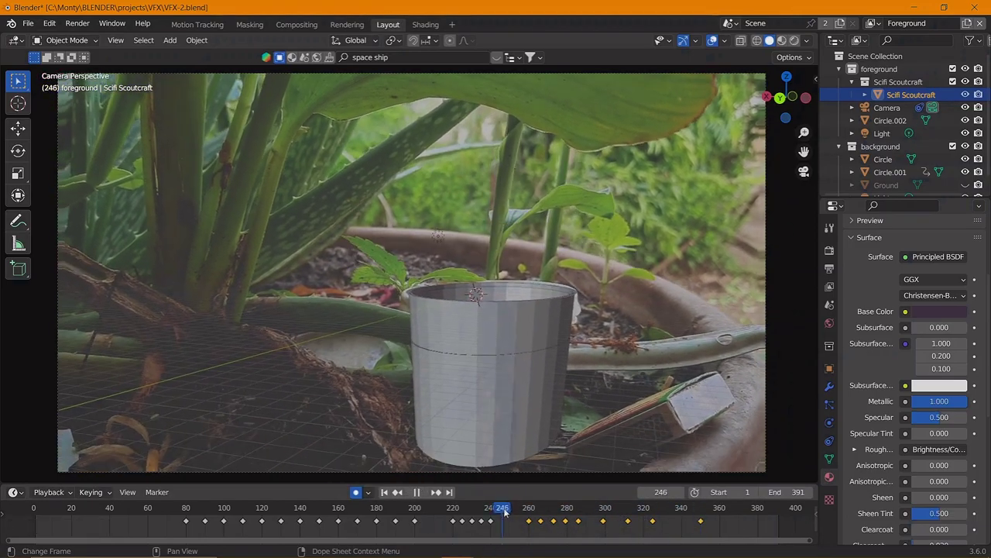
{"action": "key", "text": "space"}
Shift a keyframe 10 frames earlier and key the ship's orientation at frame 340
{"action": "left_click_drag", "start_coordinate": [552, 514], "coordinate": [494, 509]}
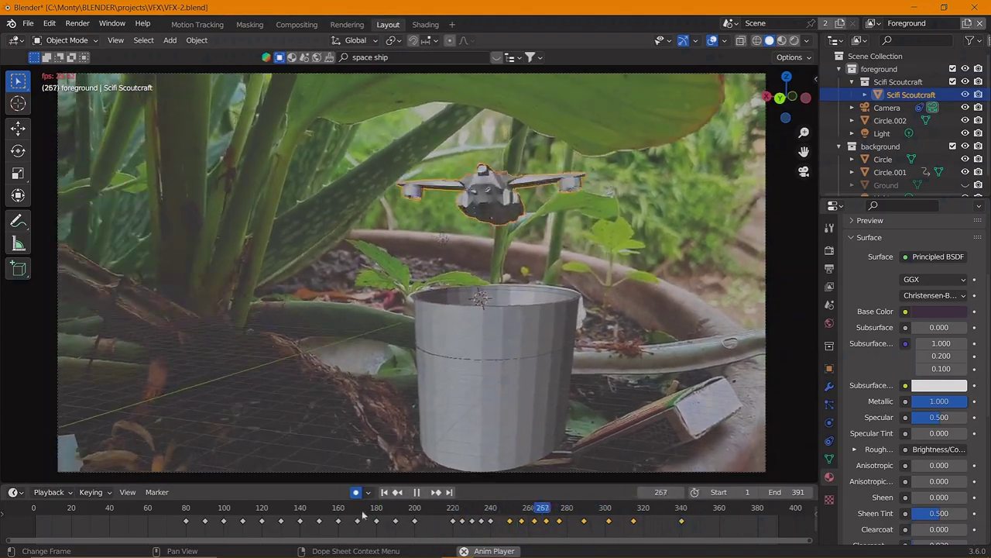
{"action": "left_click_drag", "start_coordinate": [547, 511], "coordinate": [698, 541]}
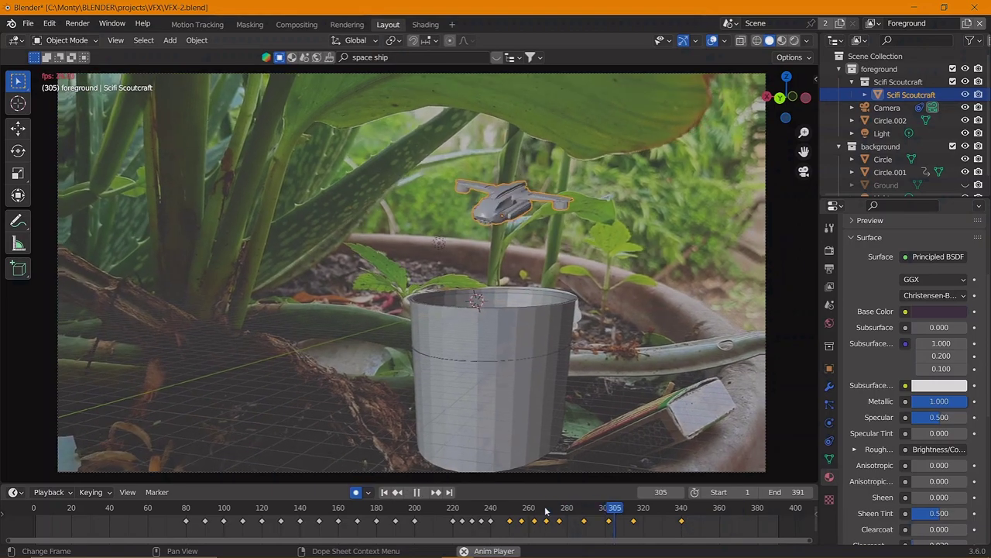
{"action": "left_click", "coordinate": [659, 542]}
{"action": "left_click", "coordinate": [681, 511]}
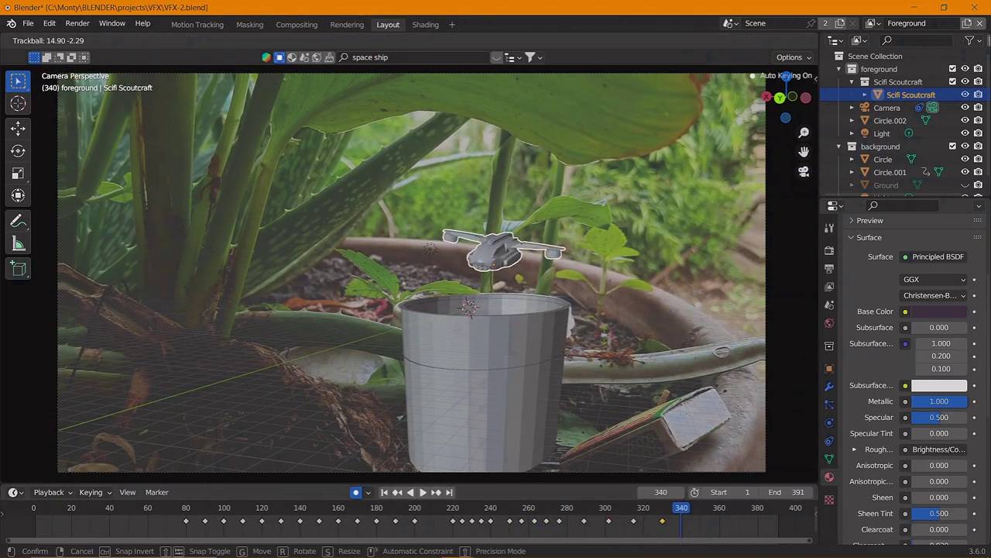
{"action": "key", "text": "Return"}
{"action": "key", "text": "ctrl+shift+space"}
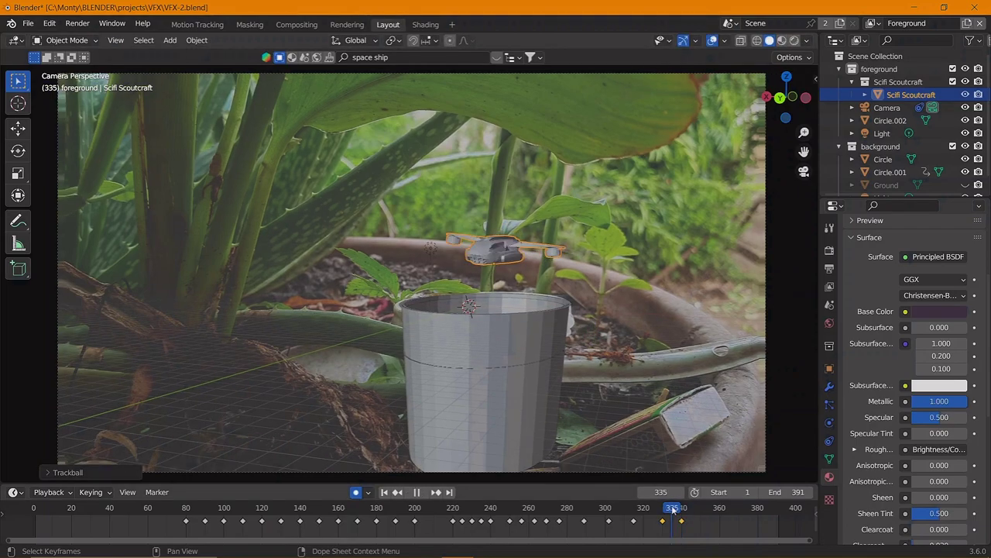
{"action": "key", "text": "Escape"}
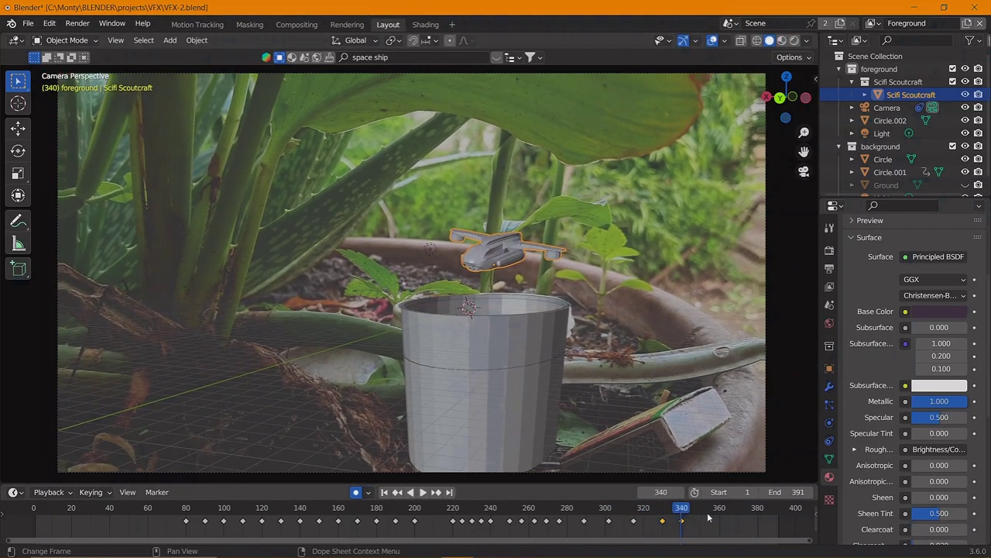
At frame 350, drop the ship straight down along Z into the cup
{"action": "left_click", "coordinate": [574, 277]}
{"action": "key", "text": "space"}
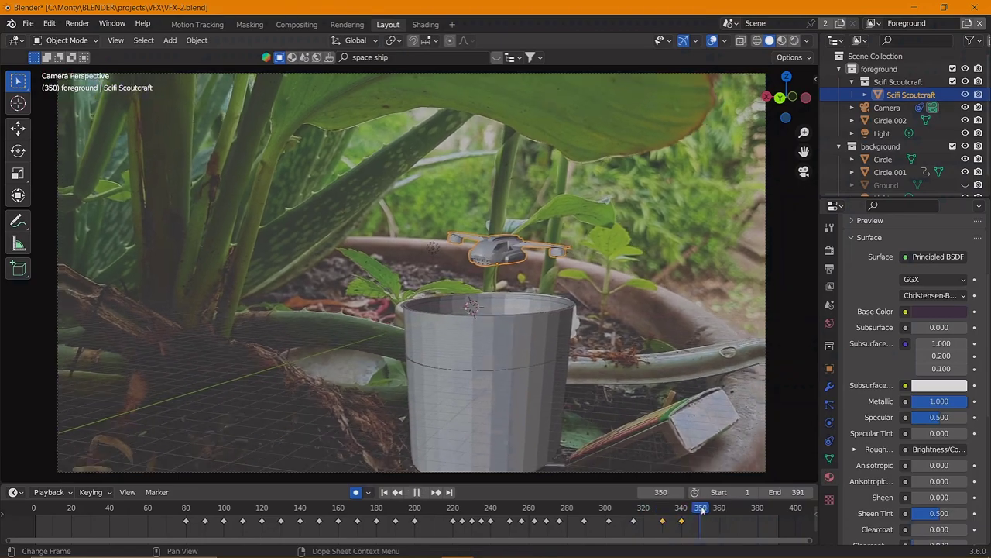
{"action": "key", "text": "z"}
{"action": "left_click", "coordinate": [577, 67]}
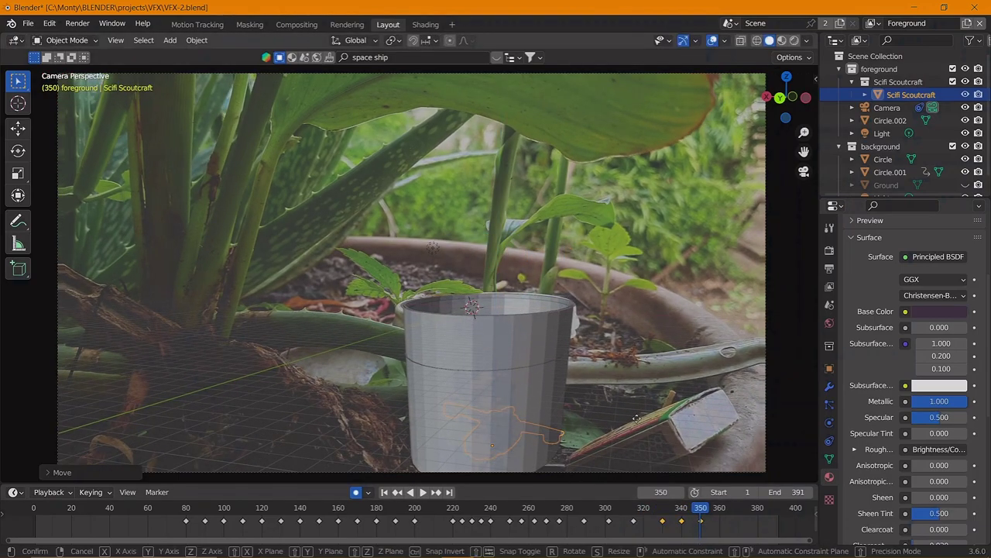
{"action": "left_click", "coordinate": [626, 434]}
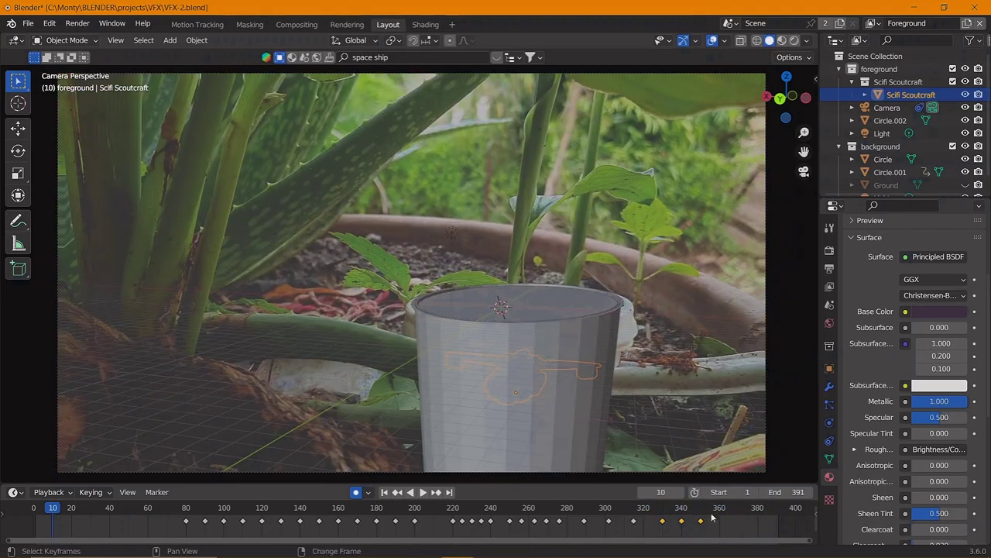
Add a UV Sphere at the cup's rim and lower it along Z into the cup
{"action": "scroll", "coordinate": [720, 509], "scroll_direction": "up", "scroll_amount": 2}
{"action": "left_click", "coordinate": [549, 354]}
{"action": "right_click", "coordinate": [511, 301], "text": "shift"}
{"action": "key", "text": "shift+a"}
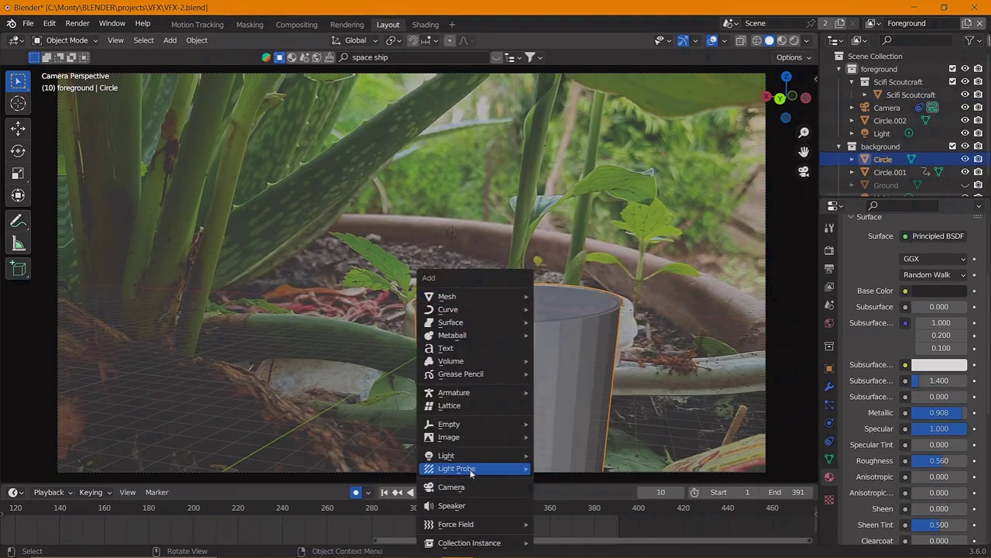
{"action": "left_click", "coordinate": [573, 323]}
{"action": "key", "text": "g"}
{"action": "key", "text": "z"}
{"action": "left_click", "coordinate": [574, 396]}
{"action": "key", "text": "s"}
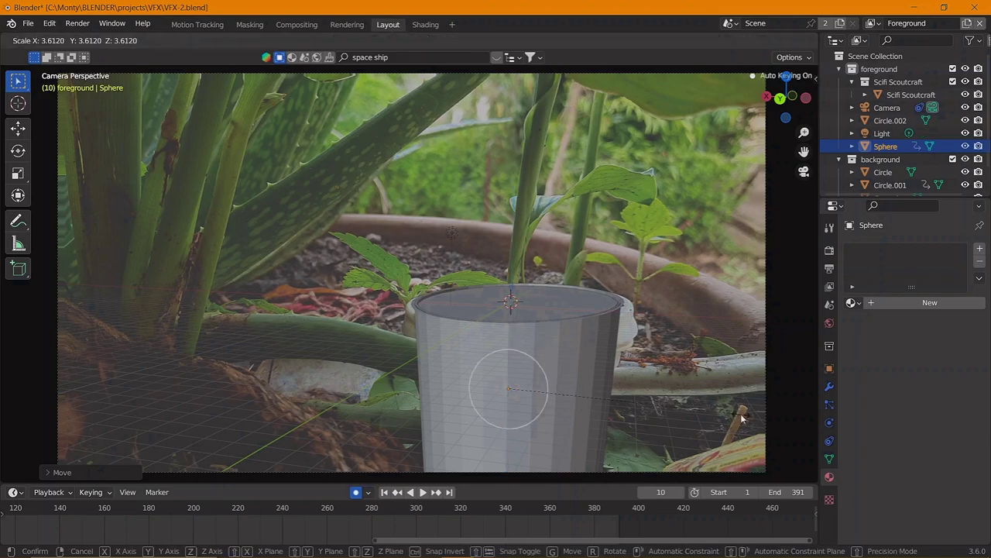
Move the Sphere further down along Z, try Quick Smoke, then undo it
{"action": "key", "text": "g"}
{"action": "key", "text": "z"}
{"action": "left_click", "coordinate": [610, 439]}
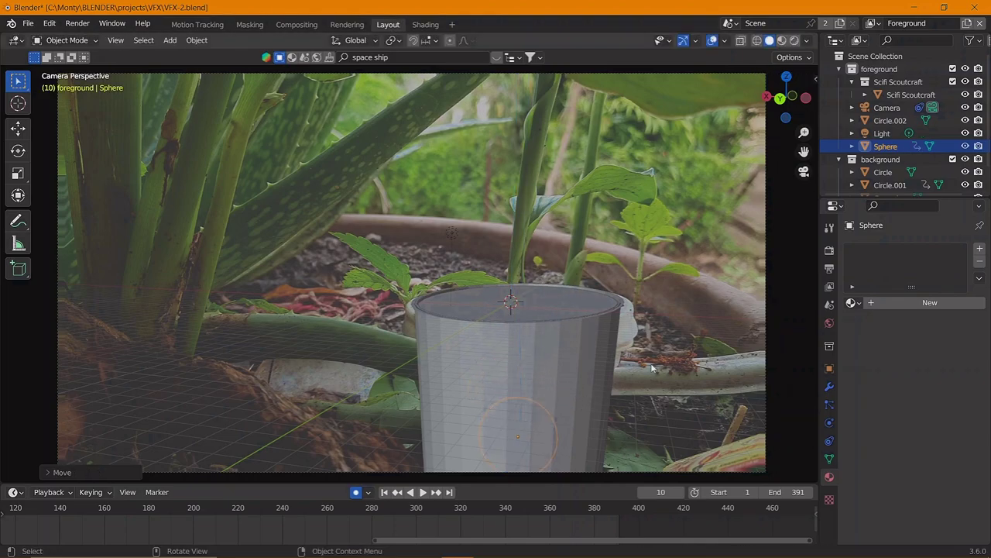
{"action": "left_click", "coordinate": [197, 39]}
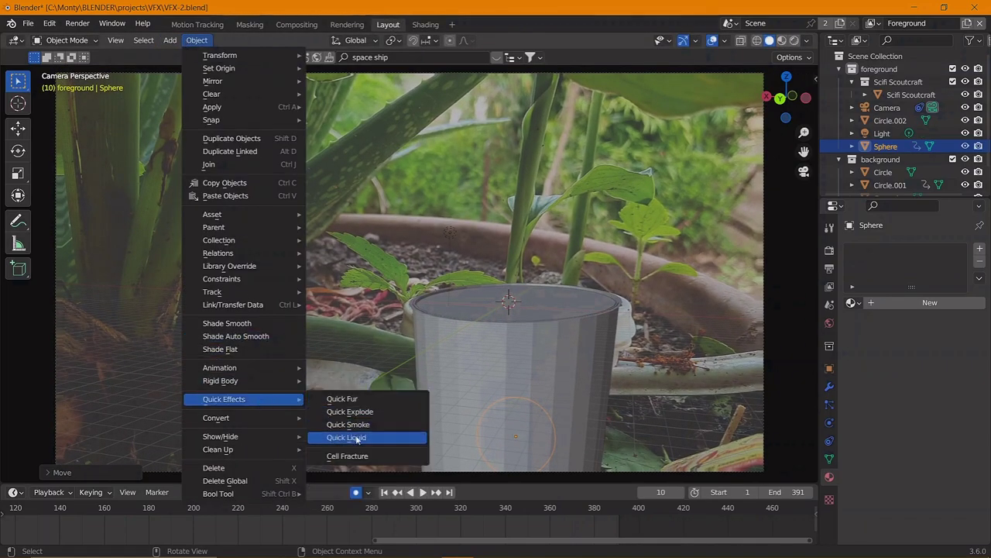
{"action": "left_click", "coordinate": [344, 425]}
{"action": "key", "text": "ctrl+z"}
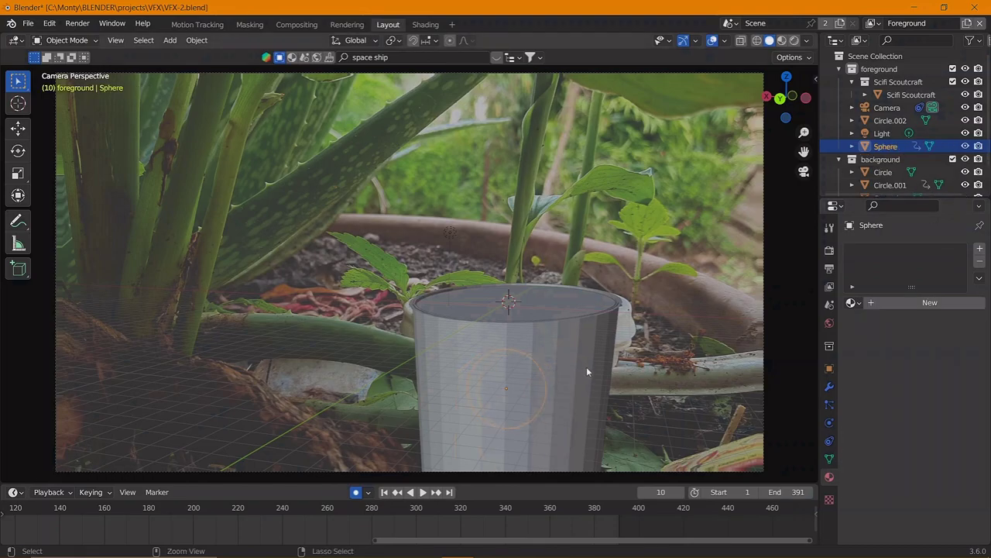
Play the animation, undo a stray Sphere move, and return to frame 312
{"action": "left_click", "coordinate": [639, 417]}
{"action": "key", "text": "space"}
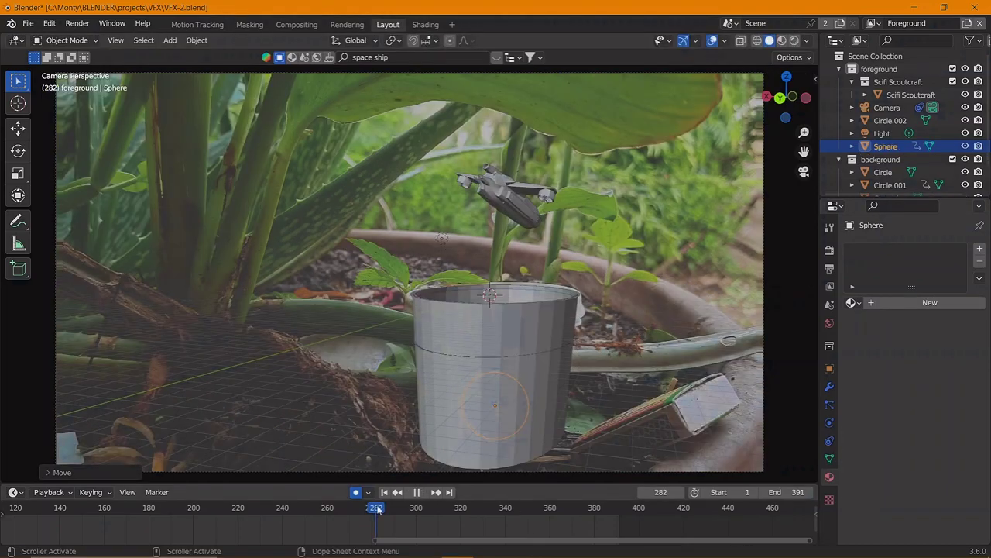
{"action": "key", "text": "space"}
{"action": "key", "text": "ctrl+z"}
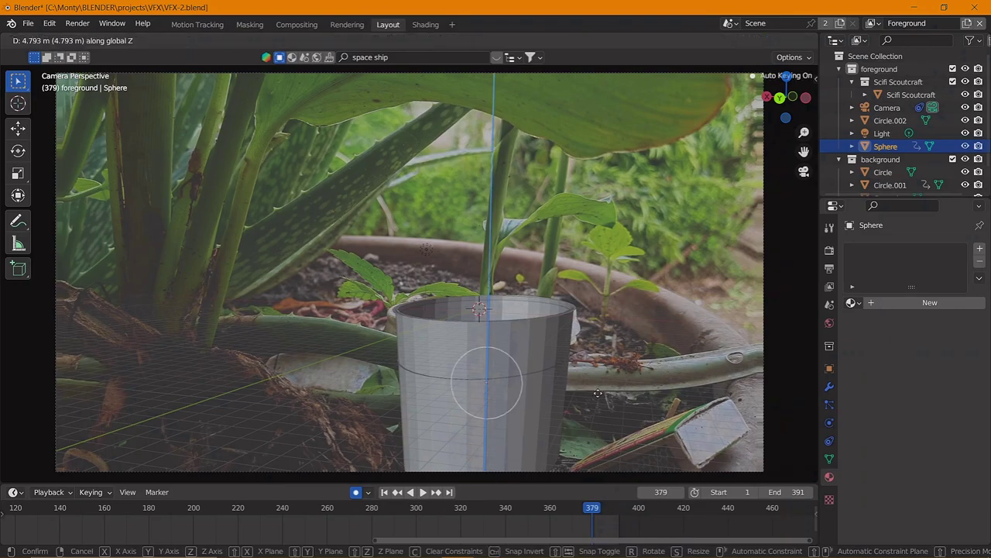
{"action": "key", "text": "space"}
{"action": "left_click_drag", "start_coordinate": [287, 534], "coordinate": [527, 527]}
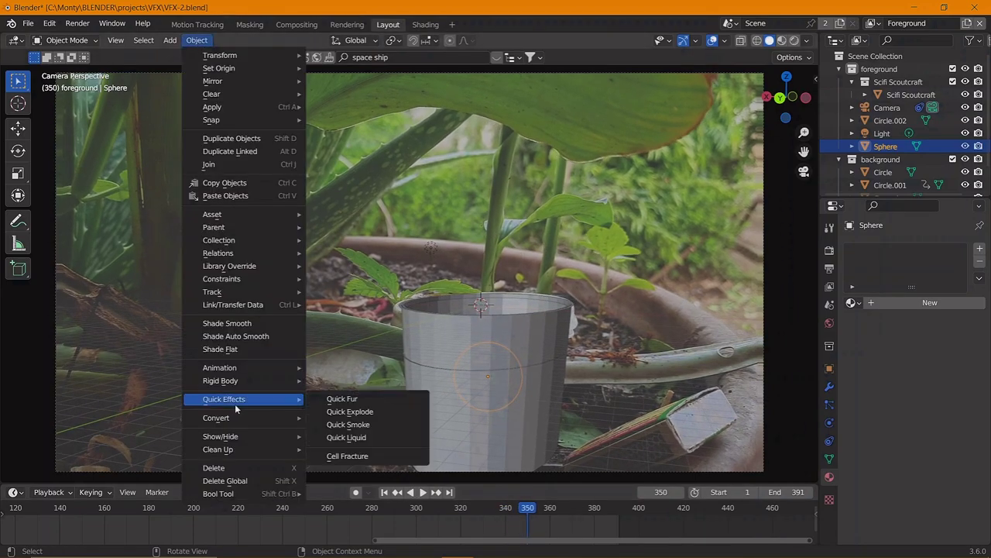
{"action": "mouse_move", "coordinate": [224, 399]}
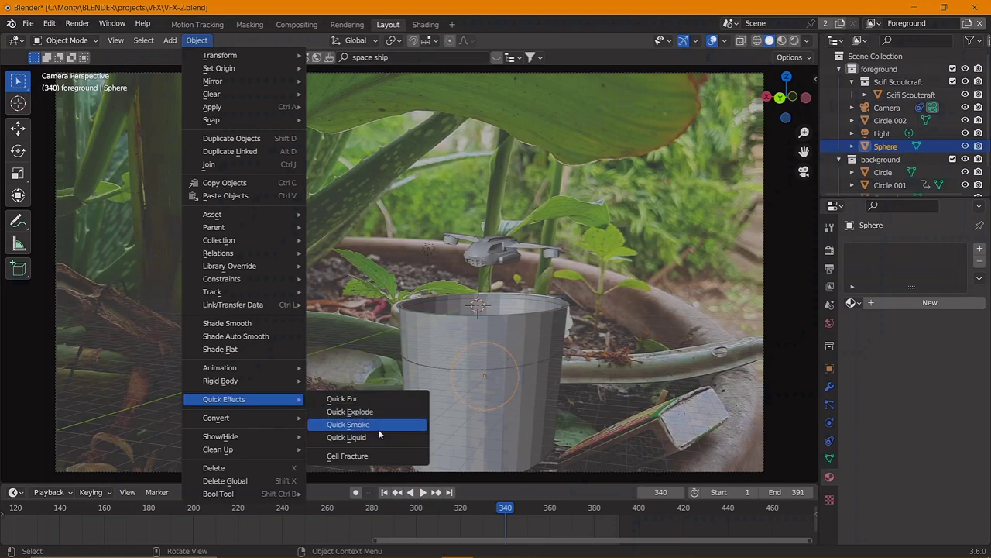
Apply Quick Smoke to the Sphere and stretch the domain upward along Z around the cup
{"action": "left_click", "coordinate": [378, 430]}
{"action": "key", "text": "s"}
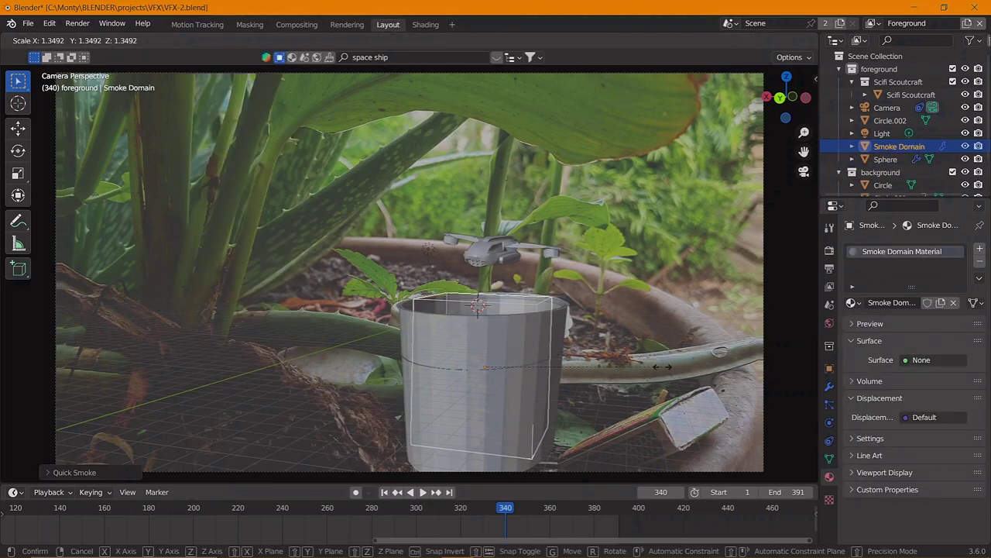
{"action": "key", "text": "z"}
{"action": "key", "text": "g"}
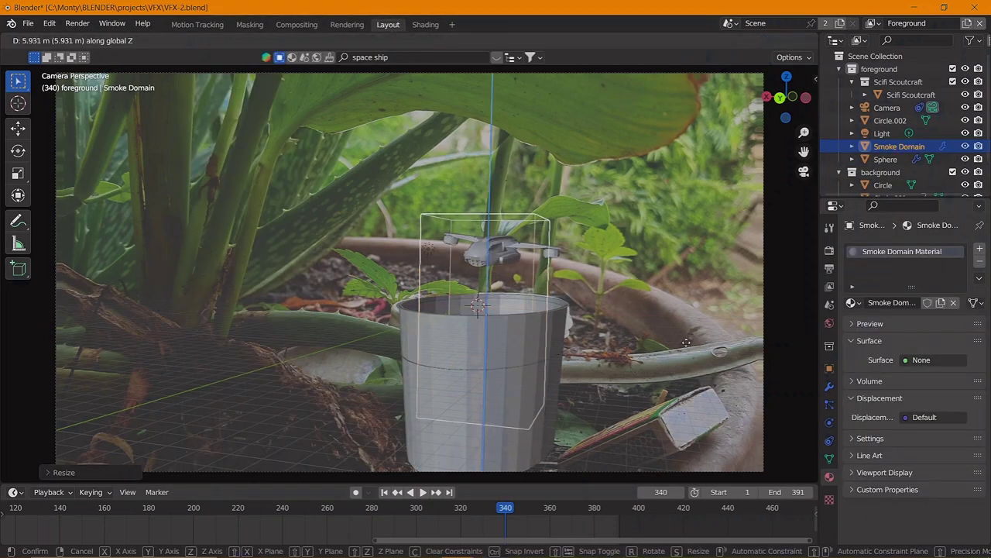
{"action": "key", "text": "s"}
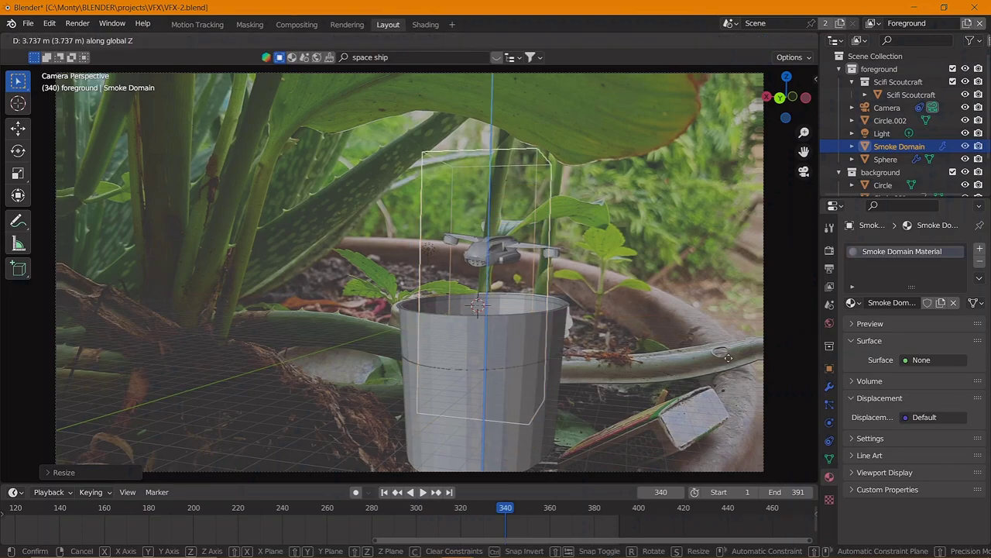
{"action": "left_click", "coordinate": [740, 371]}
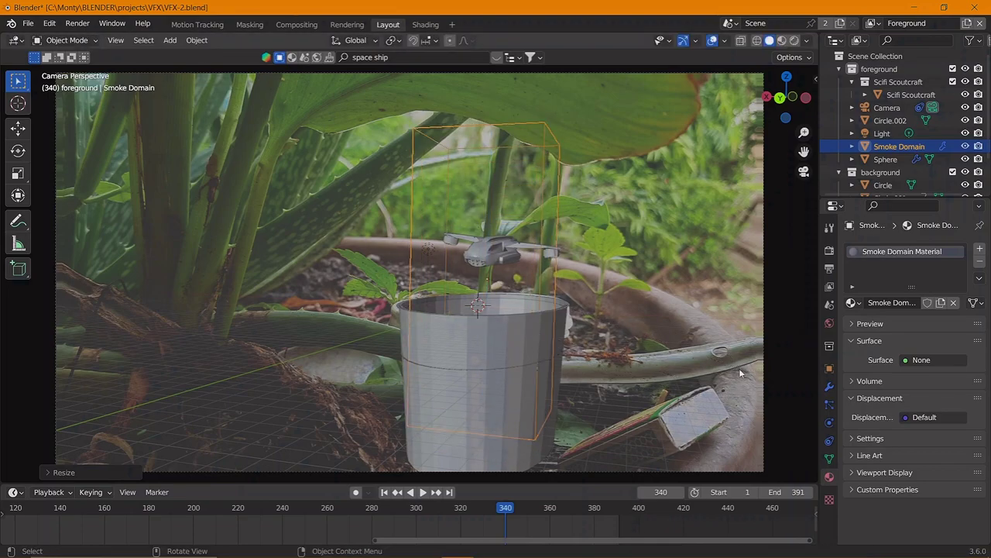
Show the domain's Physics tab and review its resolution-32 Gas fluid settings
{"action": "left_click", "coordinate": [830, 385]}
{"action": "left_click", "coordinate": [830, 403]}
{"action": "left_click", "coordinate": [829, 422]}
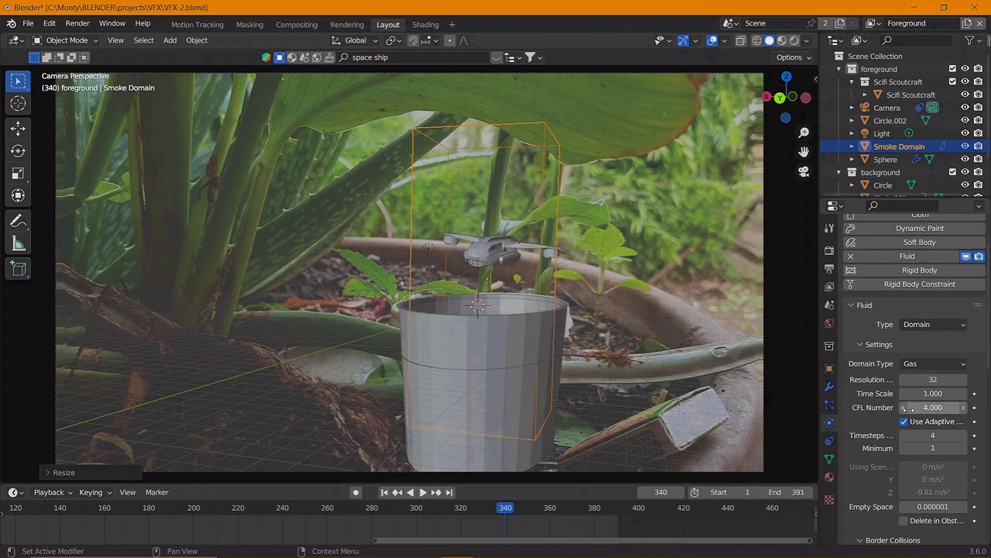
{"action": "scroll", "coordinate": [908, 407], "scroll_direction": "down", "scroll_amount": 3}
{"action": "scroll", "coordinate": [903, 415], "scroll_direction": "up", "scroll_amount": 2}
{"action": "scroll", "coordinate": [899, 422], "scroll_direction": "up", "scroll_amount": 2}
{"action": "scroll", "coordinate": [887, 434], "scroll_direction": "down", "scroll_amount": 6}
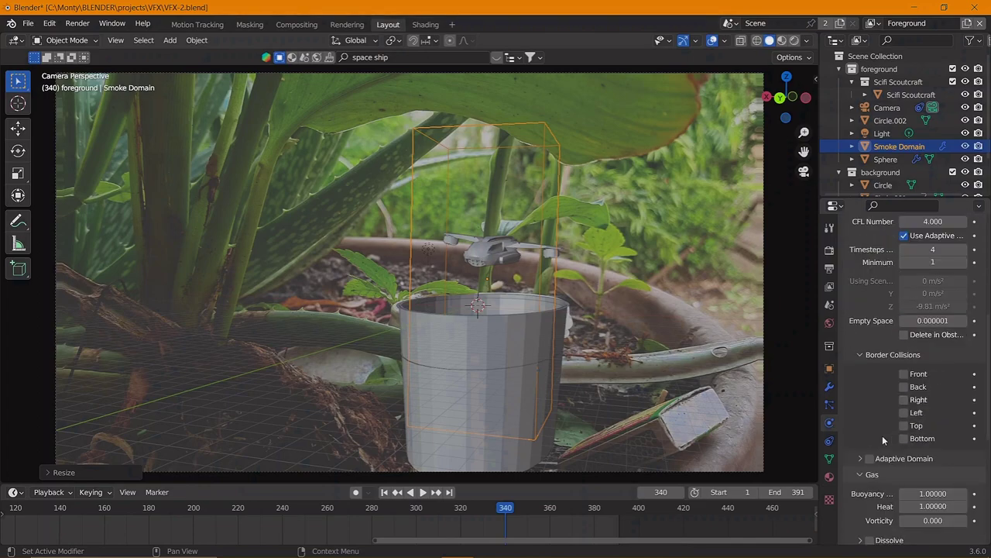
{"action": "scroll", "coordinate": [876, 415], "scroll_direction": "down", "scroll_amount": 2}
{"action": "scroll", "coordinate": [883, 420], "scroll_direction": "down", "scroll_amount": 1}
{"action": "scroll", "coordinate": [891, 426], "scroll_direction": "down", "scroll_amount": 3}
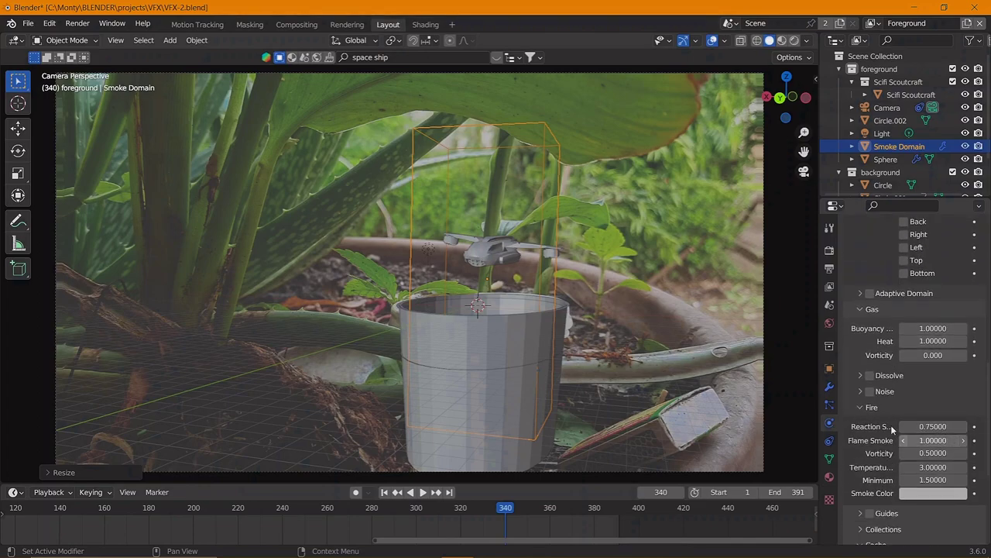
{"action": "mouse_move", "coordinate": [512, 372]}
{"action": "middle_mouse_down"}
{"action": "mouse_move", "coordinate": [543, 309]}
{"action": "mouse_move", "coordinate": [506, 309]}
{"action": "mouse_move", "coordinate": [439, 378]}
{"action": "mouse_move", "coordinate": [454, 368]}
{"action": "middle_mouse_up"}
{"action": "scroll", "coordinate": [902, 483], "scroll_direction": "down", "scroll_amount": 2}
{"action": "scroll", "coordinate": [904, 349], "scroll_direction": "down", "scroll_amount": 2}
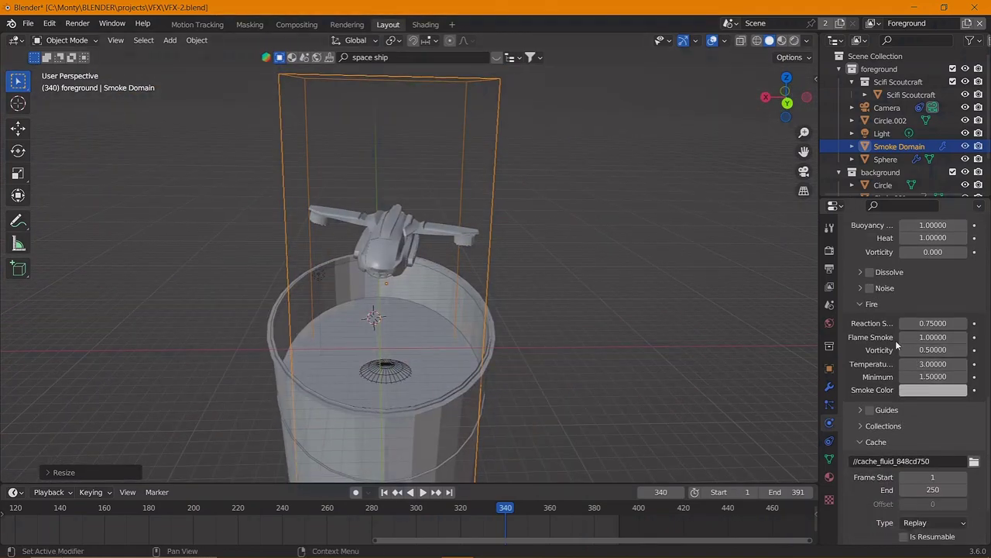
Set the Smoke Domain cache to frames 250–391 and play the simulation
{"action": "scroll", "coordinate": [895, 340], "scroll_direction": "down", "scroll_amount": 1}
{"action": "scroll", "coordinate": [895, 340], "scroll_direction": "down", "scroll_amount": 1}
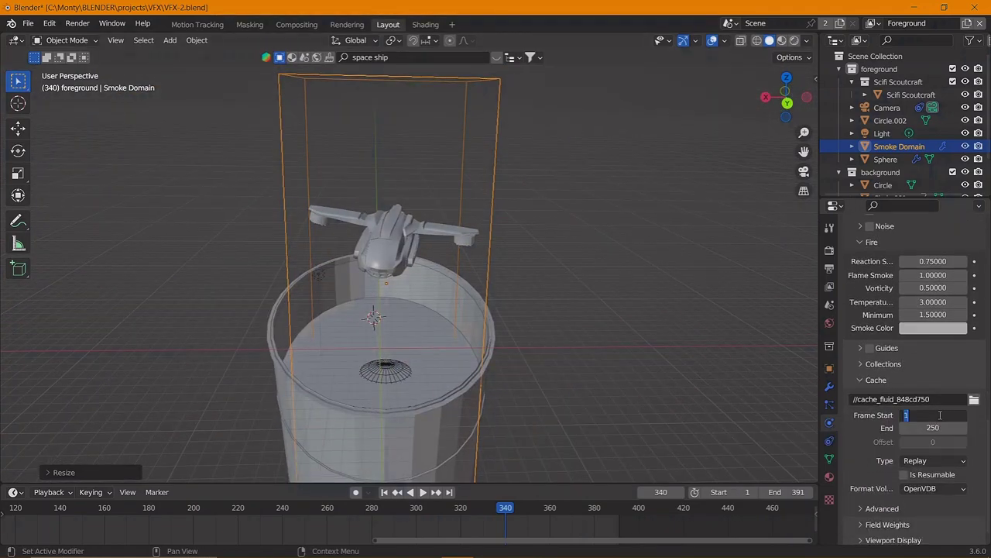
{"action": "type", "text": "340"}
{"action": "key", "text": "Return"}
{"action": "left_click", "coordinate": [950, 428]}
{"action": "type", "text": "391"}
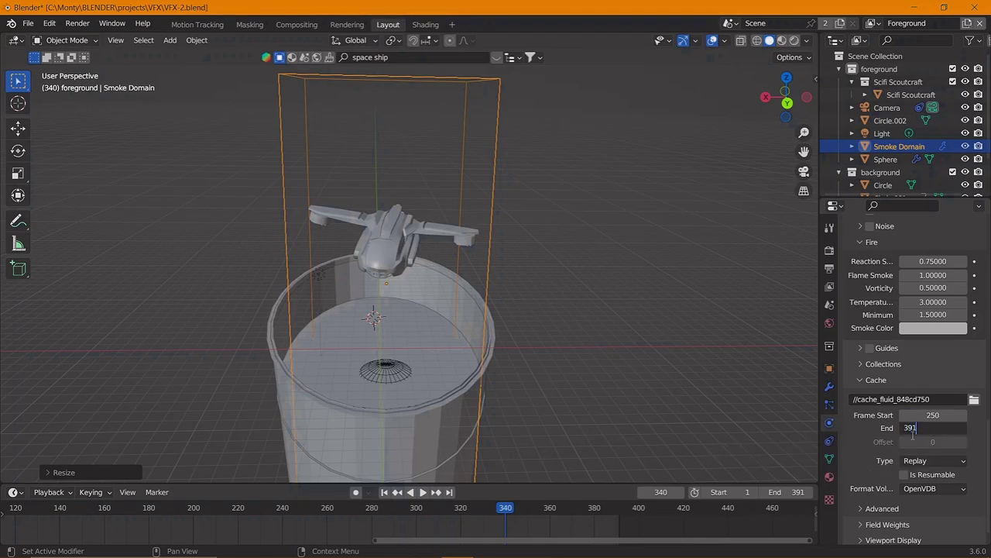
{"action": "scroll", "coordinate": [905, 426], "scroll_direction": "up", "scroll_amount": 3}
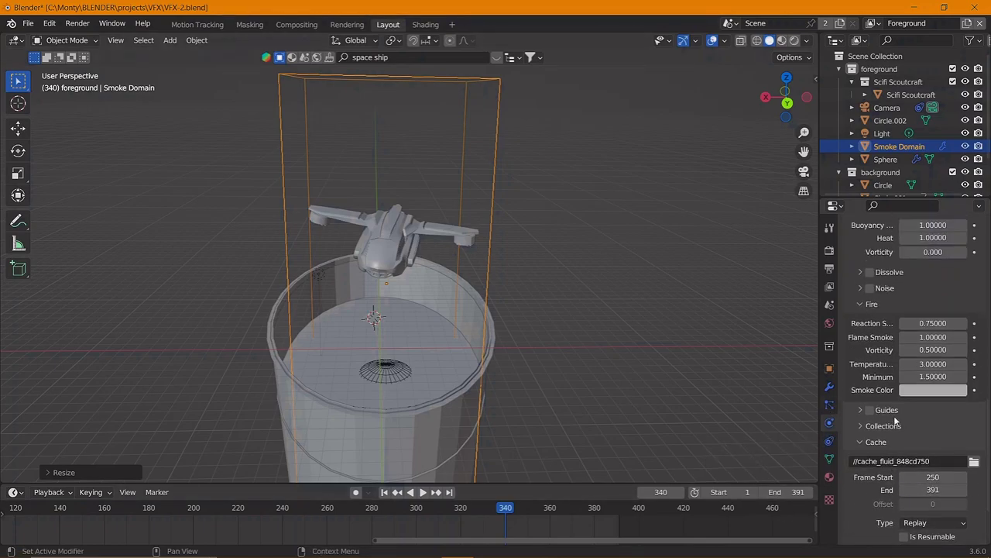
{"action": "scroll", "coordinate": [950, 385], "scroll_direction": "up", "scroll_amount": 2}
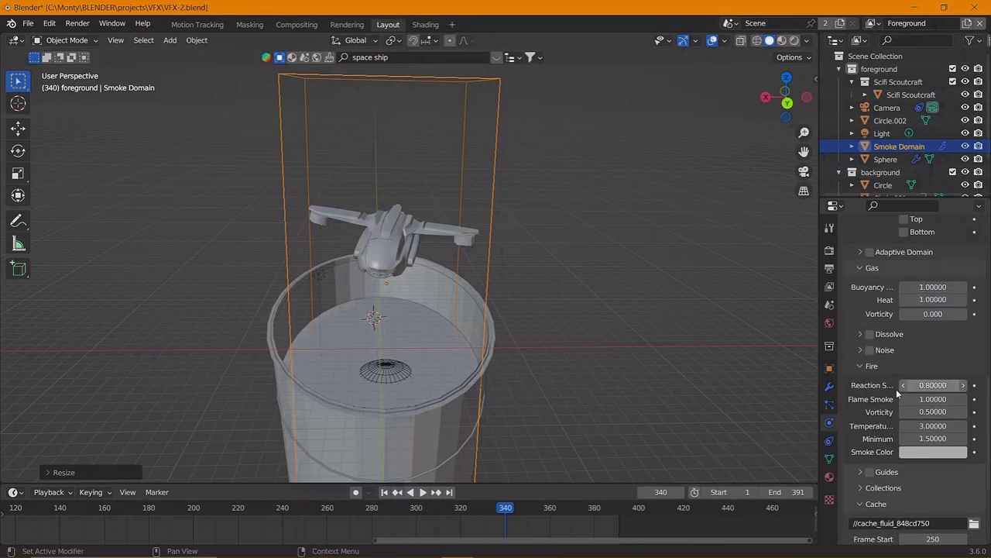
{"action": "scroll", "coordinate": [896, 389], "scroll_direction": "up", "scroll_amount": 4}
{"action": "scroll", "coordinate": [884, 390], "scroll_direction": "up", "scroll_amount": 4}
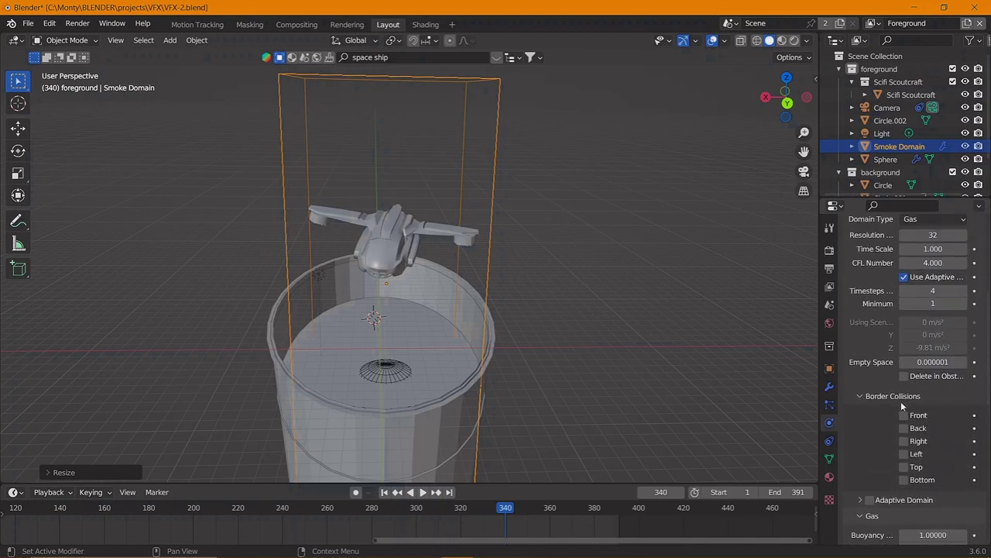
{"action": "scroll", "coordinate": [901, 401], "scroll_direction": "up", "scroll_amount": 4}
{"action": "key", "text": "space"}
{"action": "key", "text": "Escape"}
{"action": "middle_click_drag", "start_coordinate": [587, 401], "coordinate": [607, 394]}
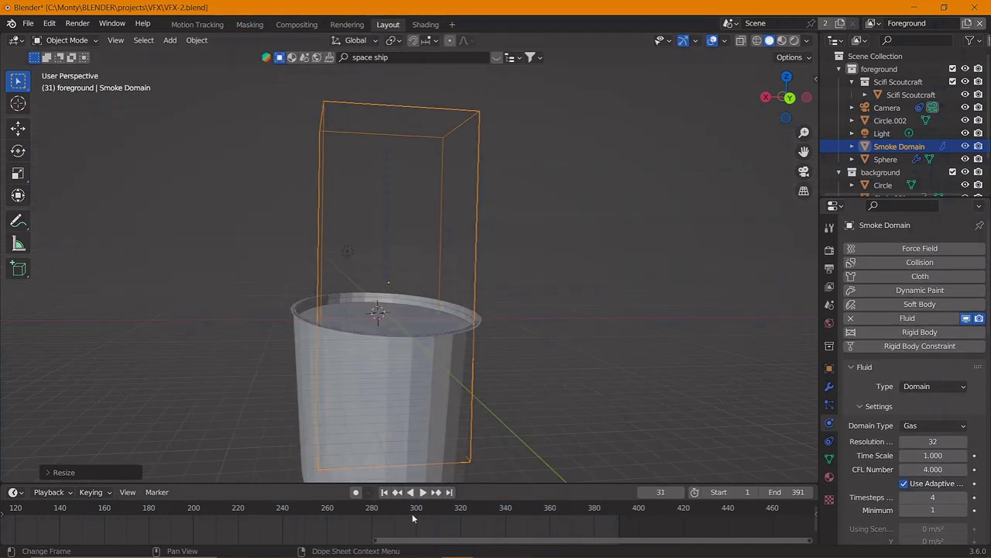
Play the smoke in Material Preview with overlays hidden, then undo back before the smoke setup
{"action": "scroll", "coordinate": [413, 518], "scroll_direction": "down", "scroll_amount": 3}
{"action": "left_click", "coordinate": [781, 41]}
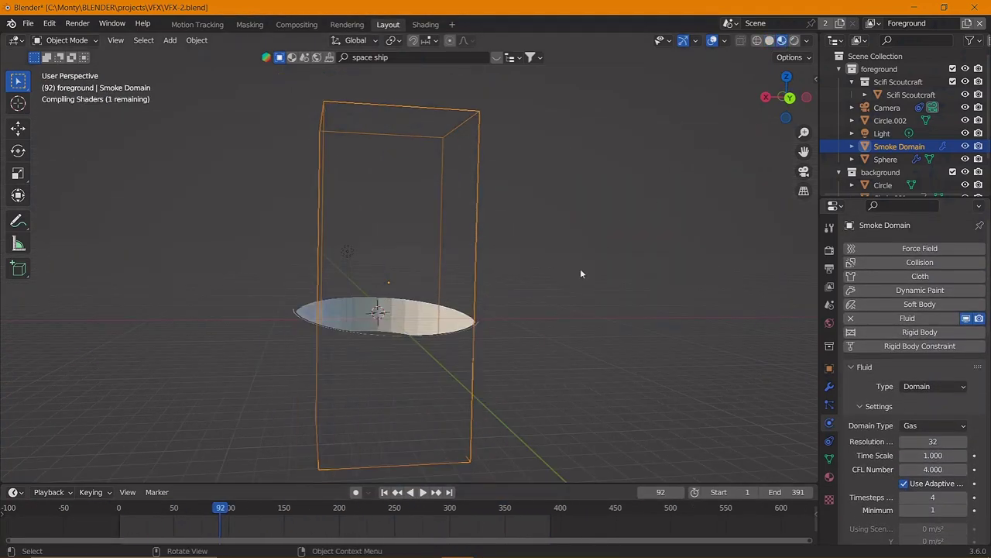
{"action": "middle_click_drag", "start_coordinate": [580, 268], "coordinate": [499, 292]}
{"action": "middle_click_drag", "start_coordinate": [772, 45], "coordinate": [771, 473]}
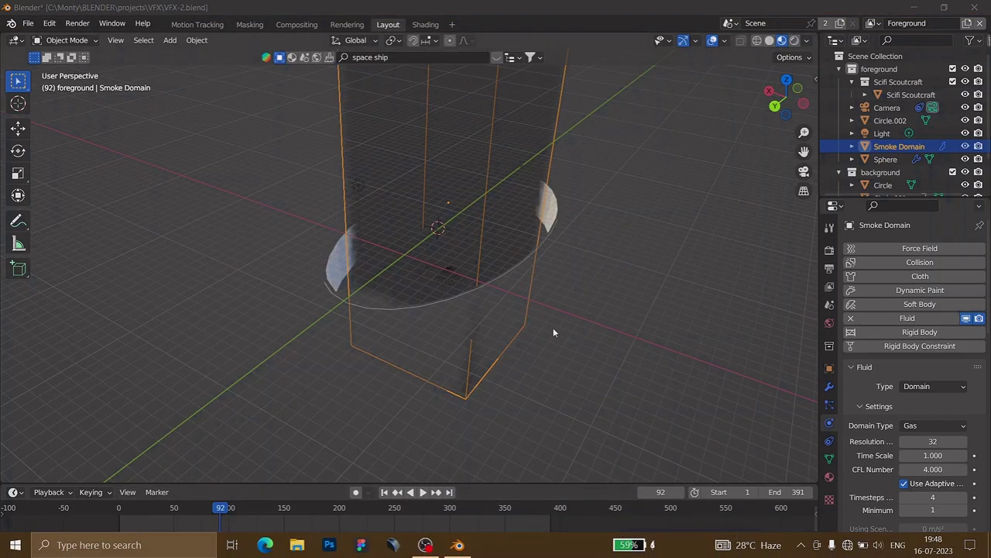
{"action": "mouse_move", "coordinate": [553, 332]}
{"action": "middle_mouse_down"}
{"action": "mouse_move", "coordinate": [207, 324]}
{"action": "mouse_move", "coordinate": [376, 317]}
{"action": "mouse_move", "coordinate": [274, 437]}
{"action": "middle_mouse_up"}
{"action": "key", "text": "space"}
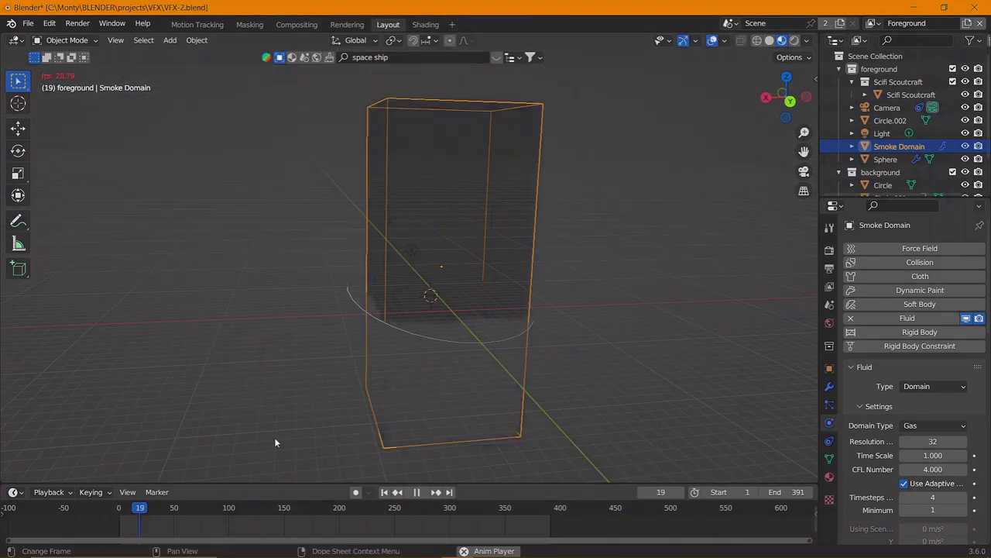
{"action": "left_click", "coordinate": [696, 40]}
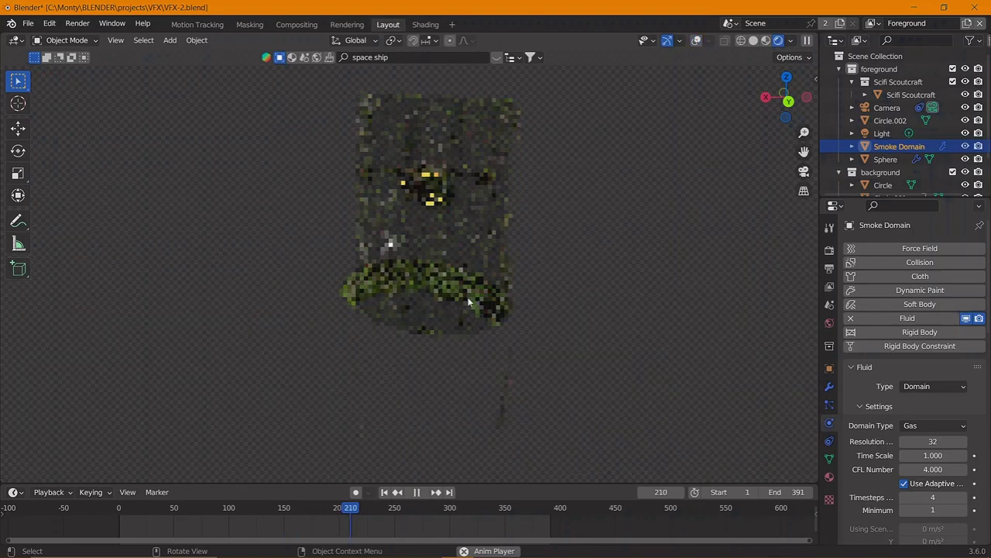
{"action": "key", "text": "space"}
{"action": "key", "text": "ctrl+z"}
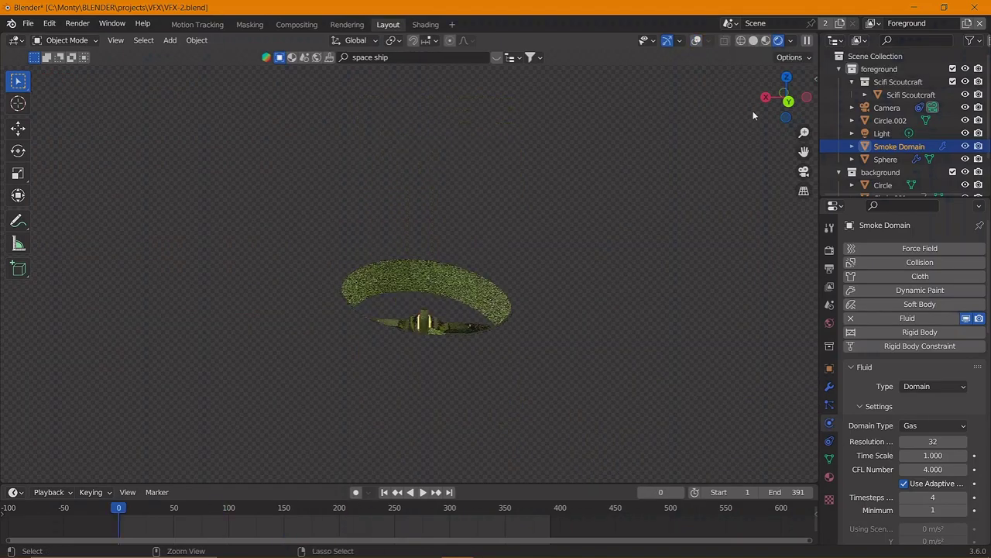
{"action": "key", "text": "ctrl+z"}
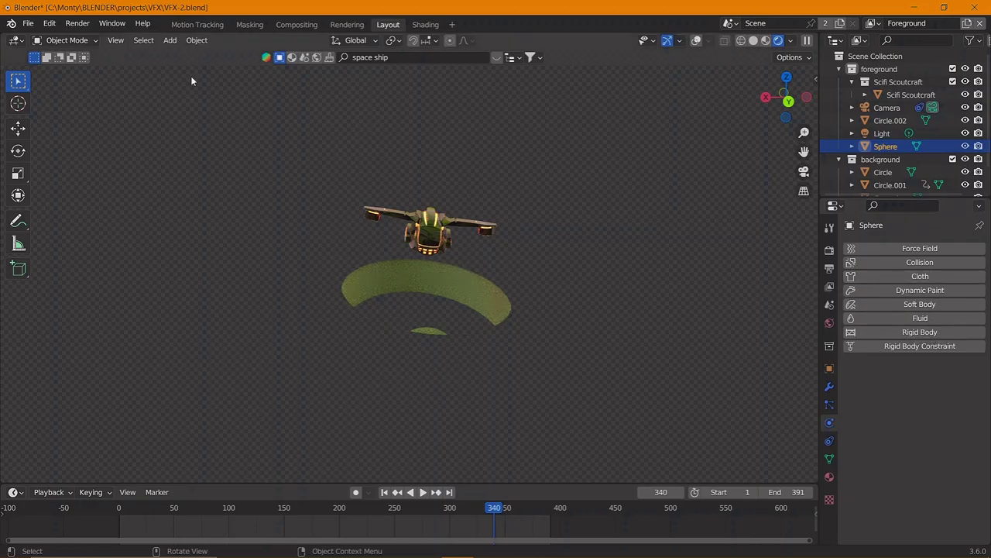
Apply a Quick Smoke setup to the Sphere and play the animation
{"action": "left_click", "coordinate": [197, 40]}
{"action": "left_click", "coordinate": [357, 425]}
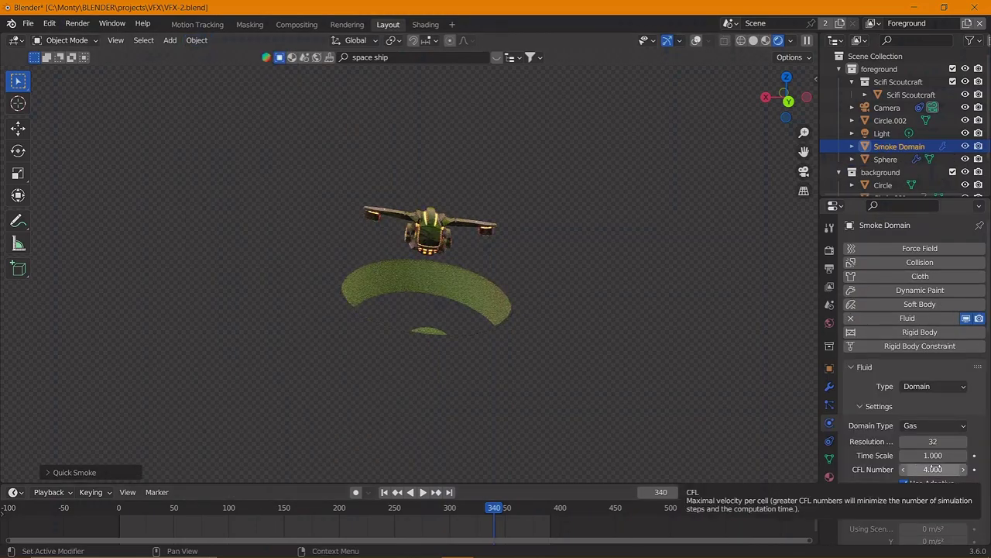
{"action": "scroll", "coordinate": [933, 470], "scroll_direction": "down", "scroll_amount": 4}
{"action": "key", "text": "space"}
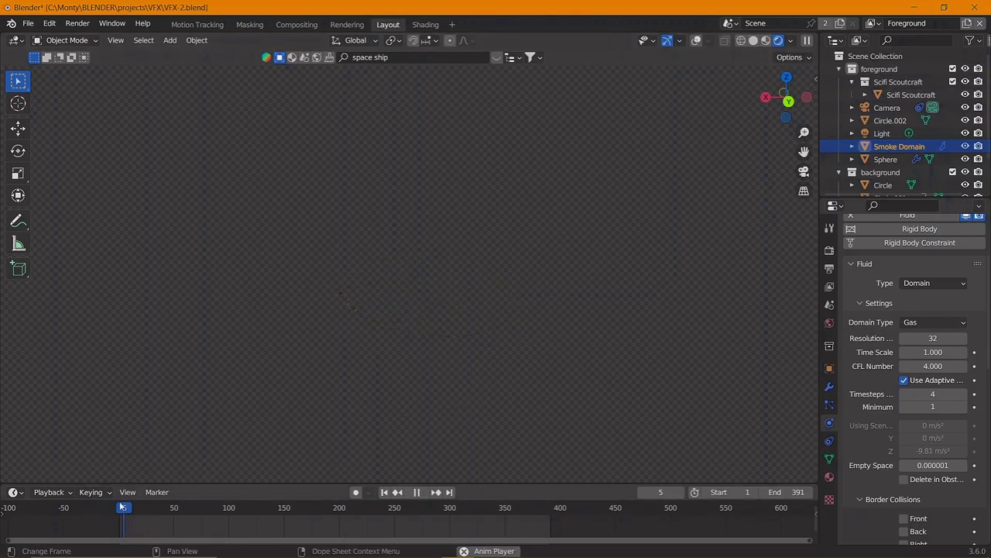
Return to solid shading with overlays, view from the front, enlarge the smoke domain and replay
{"action": "left_click", "coordinate": [754, 40]}
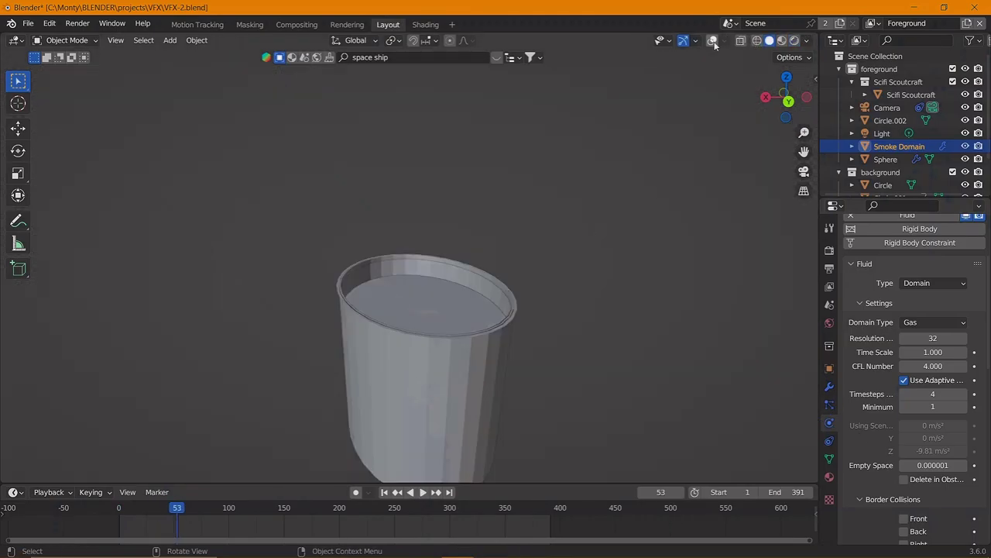
{"action": "left_click", "coordinate": [696, 40]}
{"action": "middle_click_drag", "start_coordinate": [442, 302], "coordinate": [473, 320]}
{"action": "key", "text": "KP_1"}
{"action": "key", "text": "space"}
{"action": "key", "text": "s"}
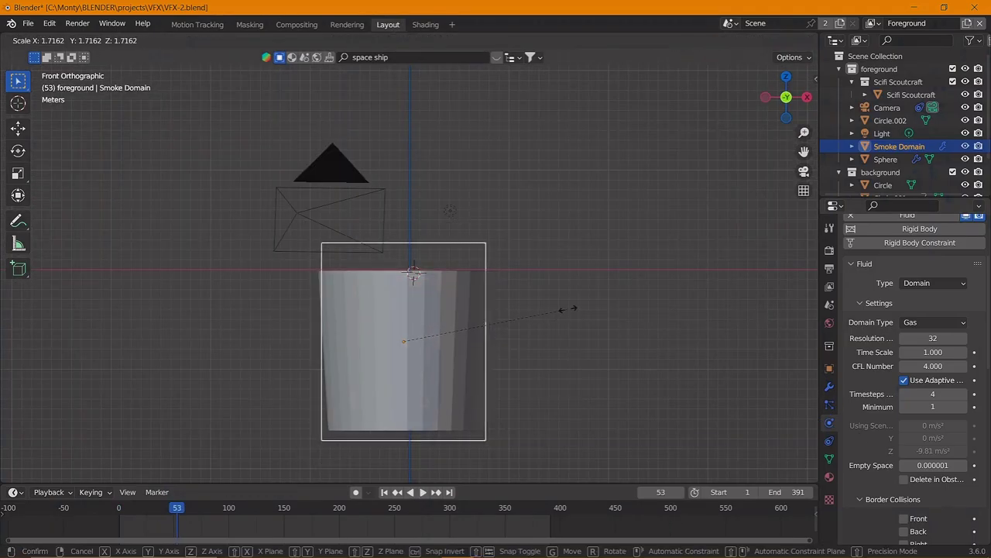
{"action": "left_click", "coordinate": [629, 361]}
{"action": "key", "text": "shift+ctrl+space"}
Look through the scene camera and preview the smoke in rendered shading
{"action": "mouse_move", "coordinate": [646, 266]}
{"action": "middle_mouse_down"}
{"action": "mouse_move", "coordinate": [510, 265]}
{"action": "mouse_move", "coordinate": [575, 271]}
{"action": "middle_mouse_up"}
{"action": "key", "text": "KP_0"}
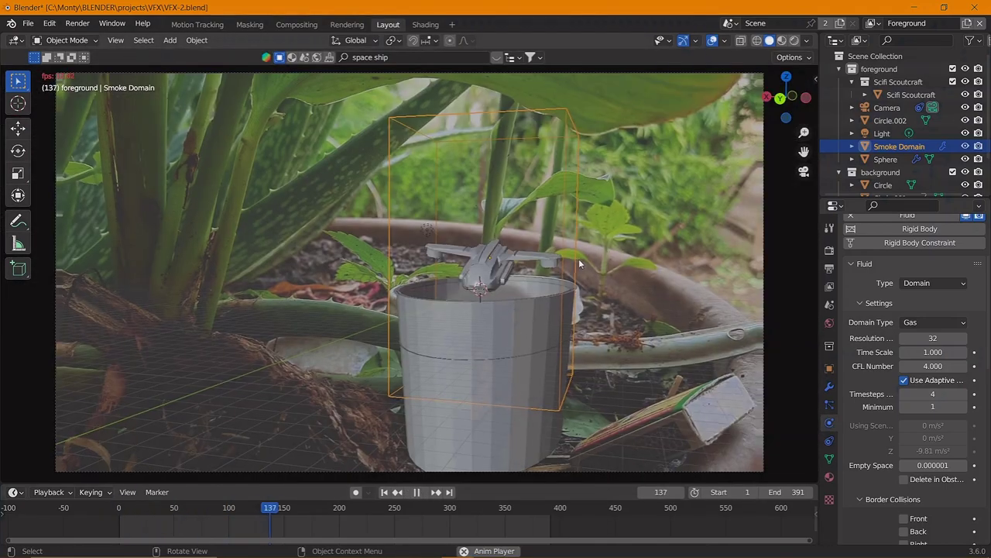
{"action": "left_click", "coordinate": [712, 41]}
{"action": "left_click", "coordinate": [713, 40]}
{"action": "left_click", "coordinate": [779, 40]}
Go through the domain's Fluid settings, then rewind to frame 0 in solid shading
{"action": "scroll", "coordinate": [918, 478], "scroll_direction": "down", "scroll_amount": 5}
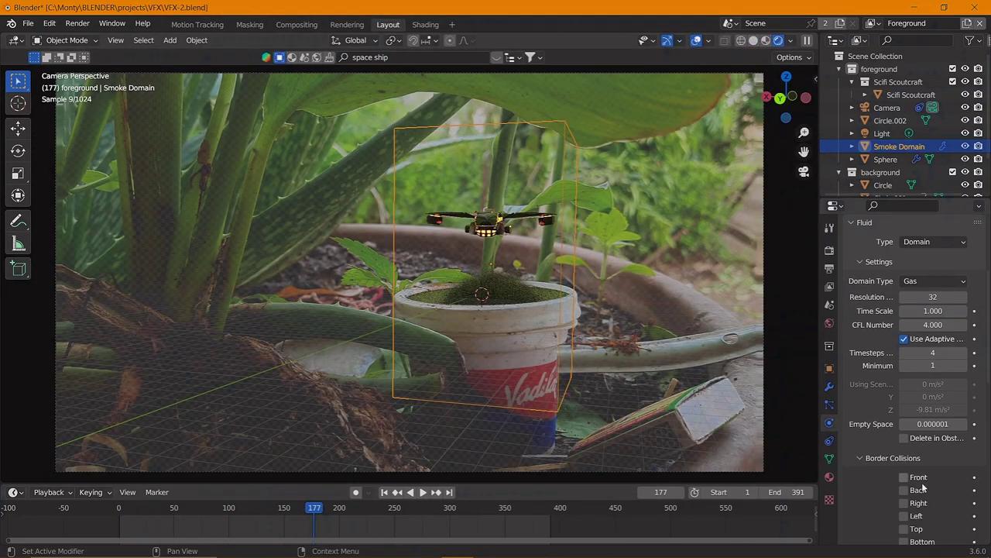
{"action": "scroll", "coordinate": [918, 478], "scroll_direction": "down", "scroll_amount": 5}
{"action": "scroll", "coordinate": [916, 464], "scroll_direction": "down", "scroll_amount": 8}
{"action": "scroll", "coordinate": [912, 440], "scroll_direction": "up", "scroll_amount": 6}
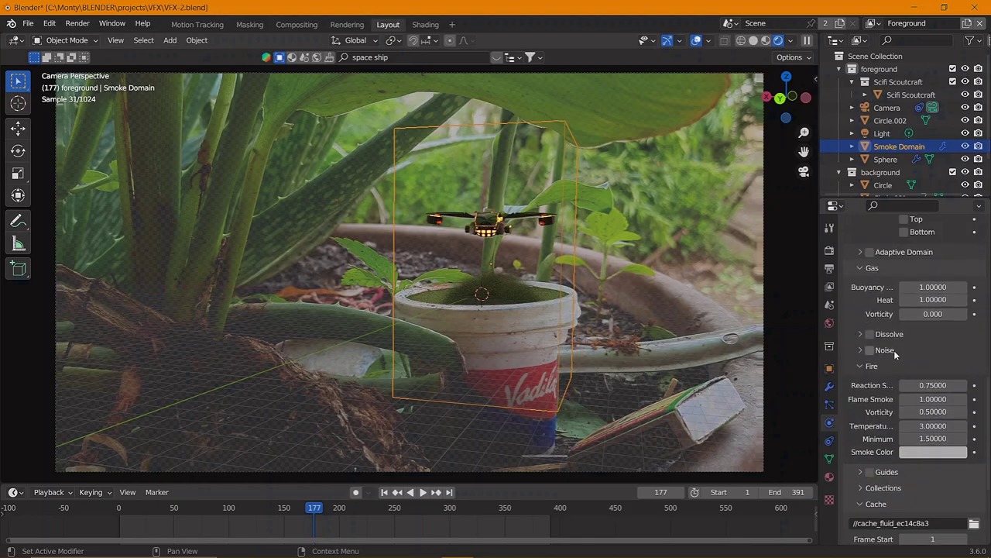
{"action": "left_click", "coordinate": [120, 510]}
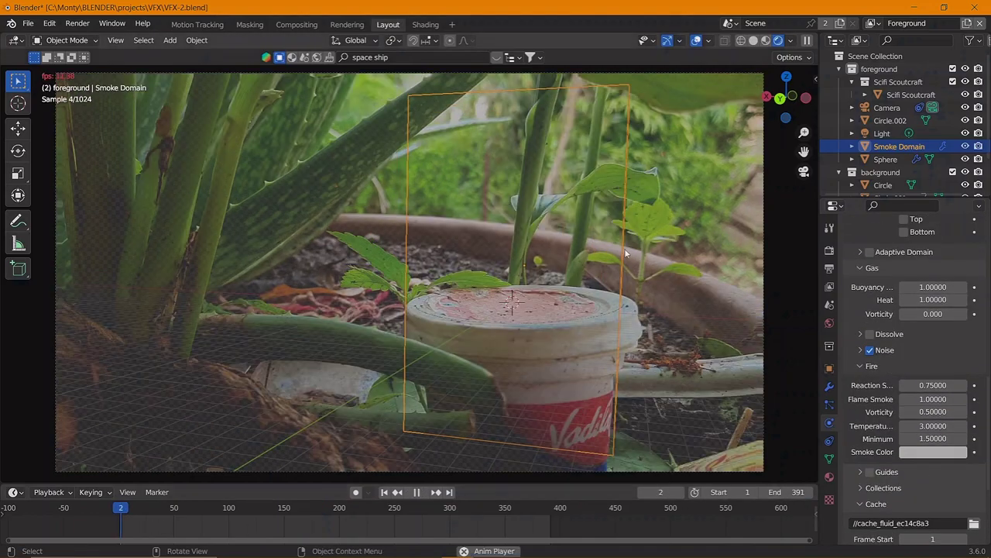
{"action": "left_click", "coordinate": [753, 40]}
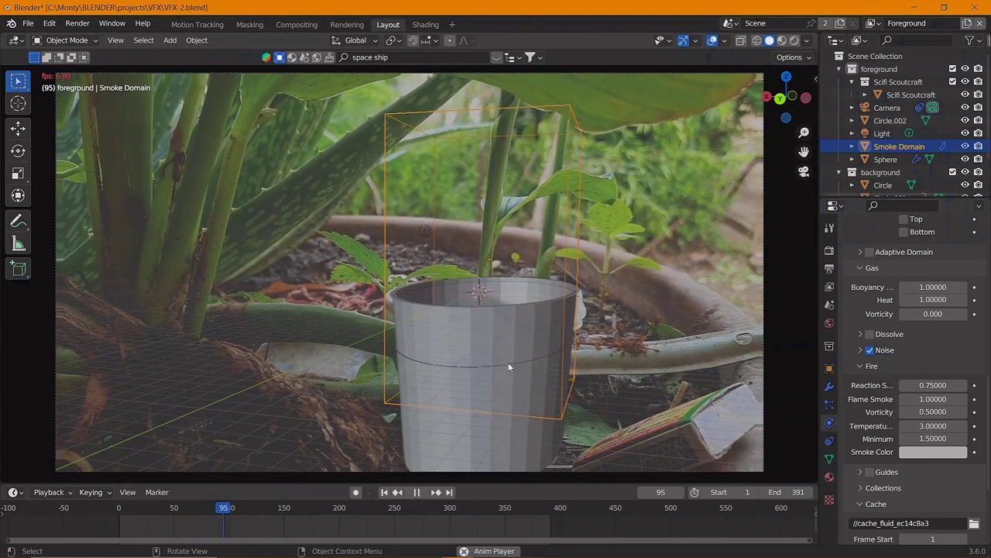
Lower the Circle.001 ring down the cup and shrink it to 0.92
{"action": "key", "text": "space"}
{"action": "left_click", "coordinate": [497, 366]}
{"action": "key", "text": "g"}
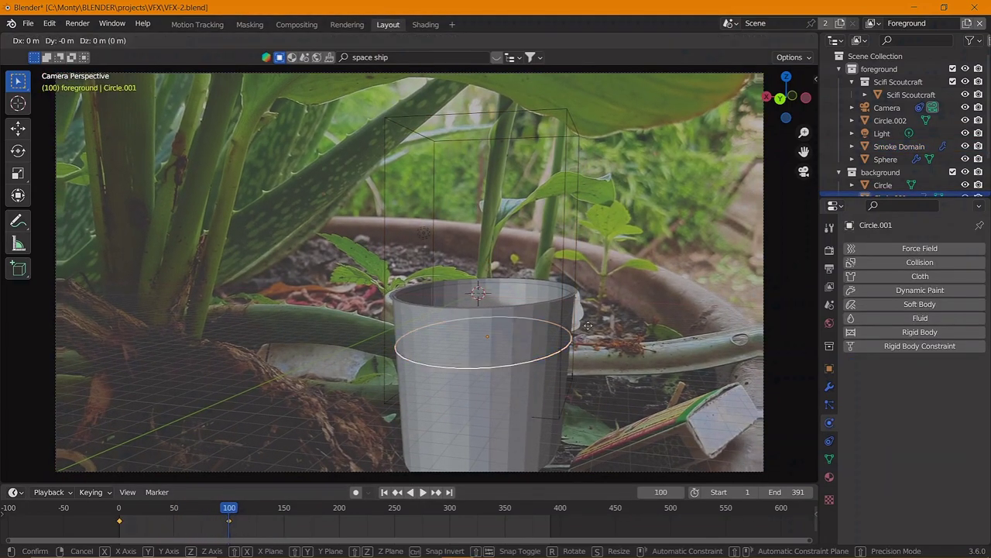
{"action": "left_click", "coordinate": [662, 395]}
{"action": "left_click", "coordinate": [651, 392]}
Settle the ring's height, keyframe it at frame 100 and play to check
{"action": "key", "text": "g"}
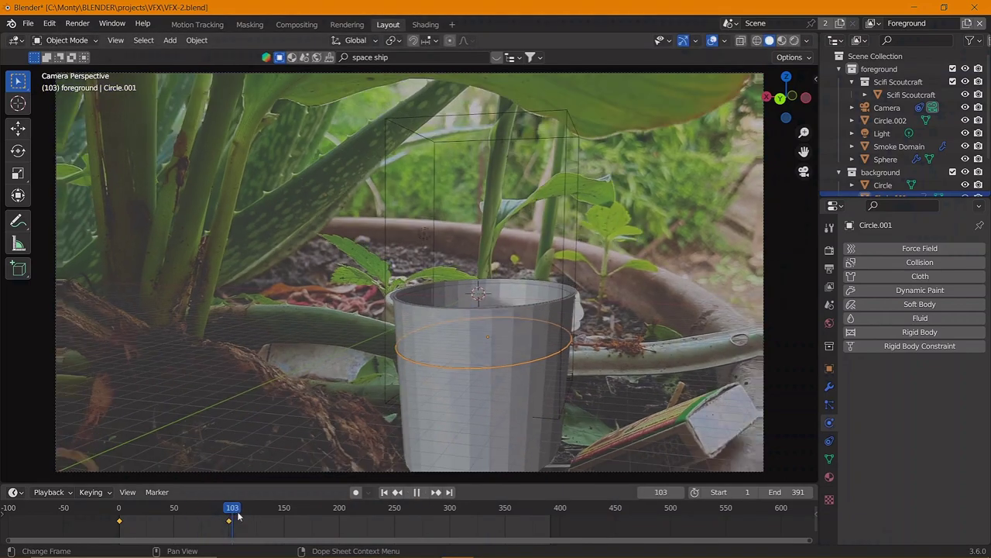
{"action": "key", "text": "z"}
{"action": "key", "text": "Escape"}
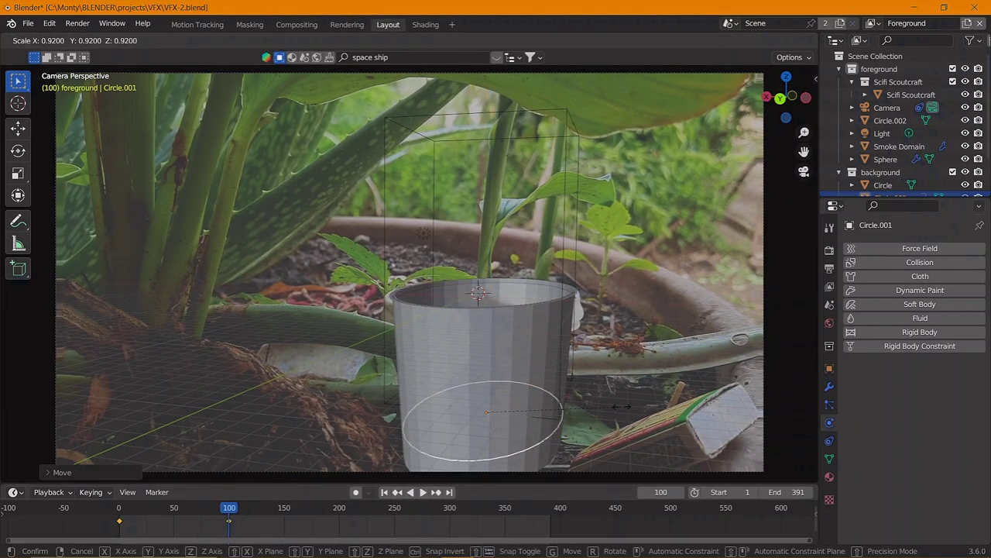
{"action": "key", "text": "i"}
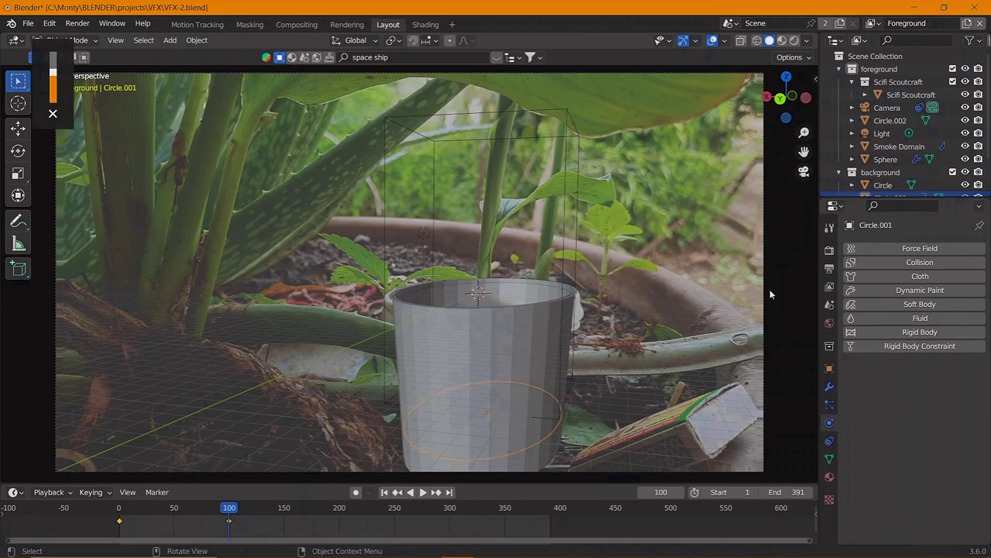
{"action": "key", "text": "space"}
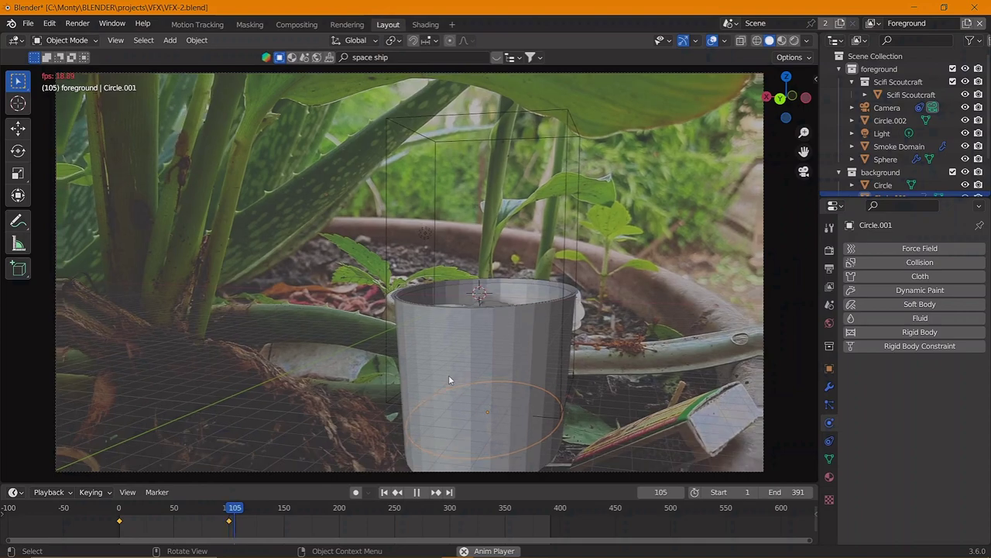
In rendered shading, select the Sphere emitter and review its flow behaviour settings
{"action": "key", "text": "space"}
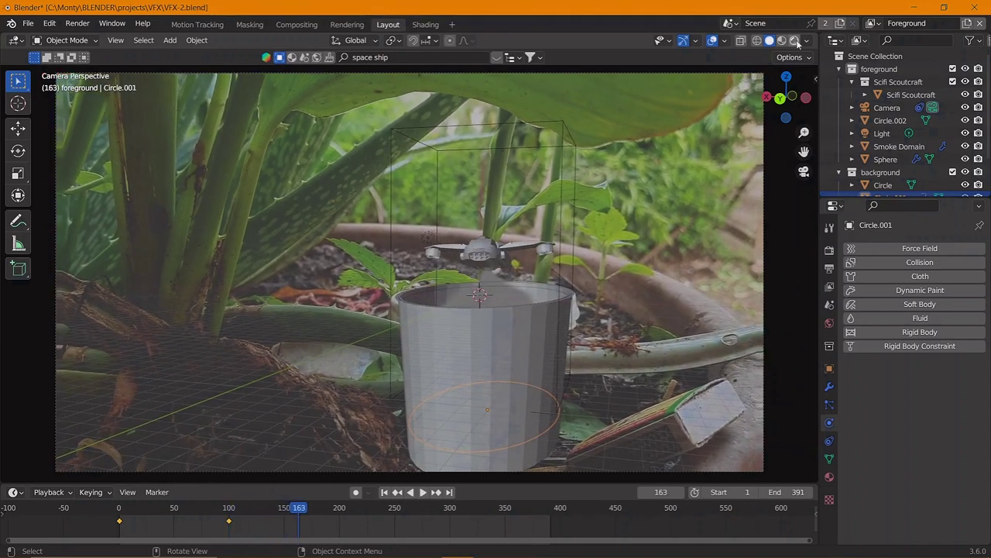
{"action": "left_click", "coordinate": [794, 42]}
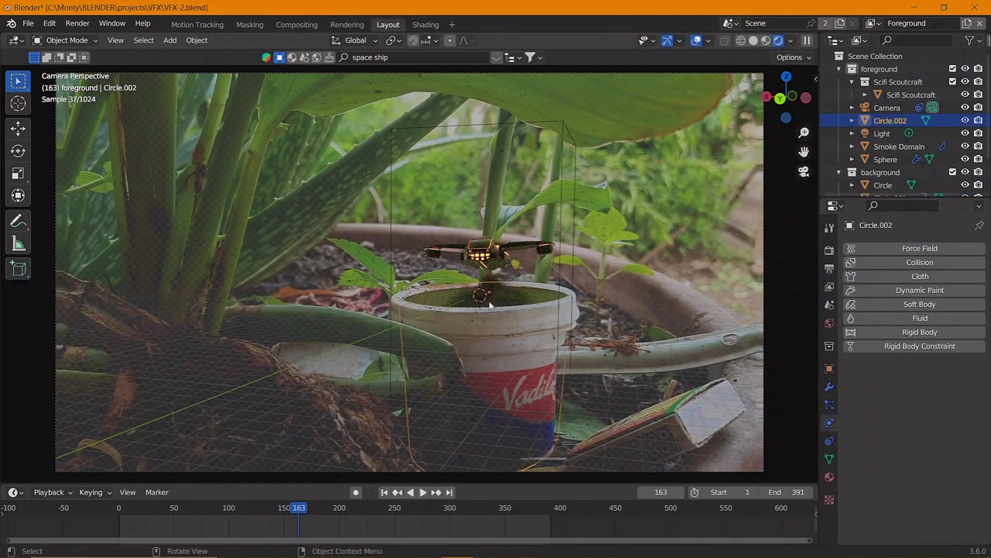
{"action": "left_click", "coordinate": [486, 393]}
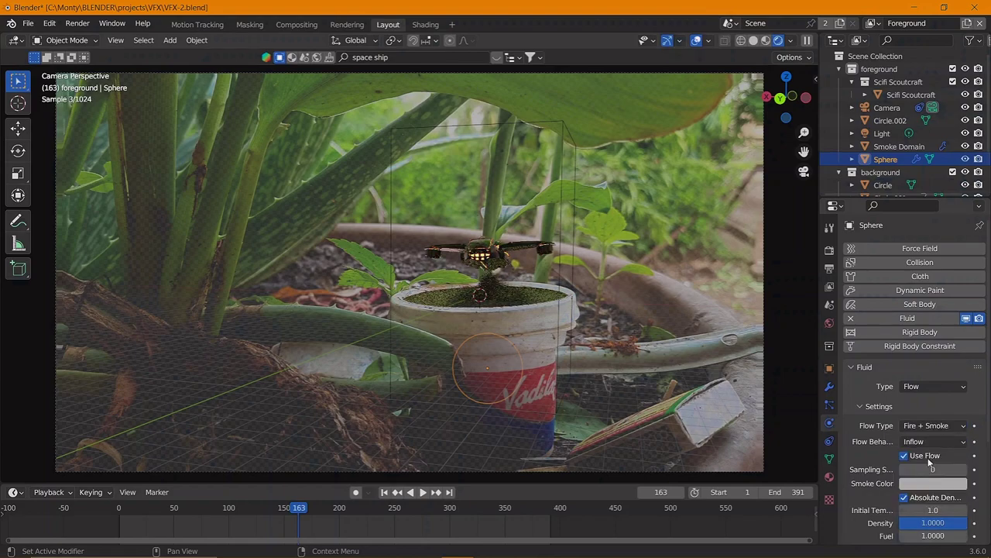
{"action": "scroll", "coordinate": [930, 462], "scroll_direction": "down", "scroll_amount": 4}
{"action": "left_click", "coordinate": [957, 318]}
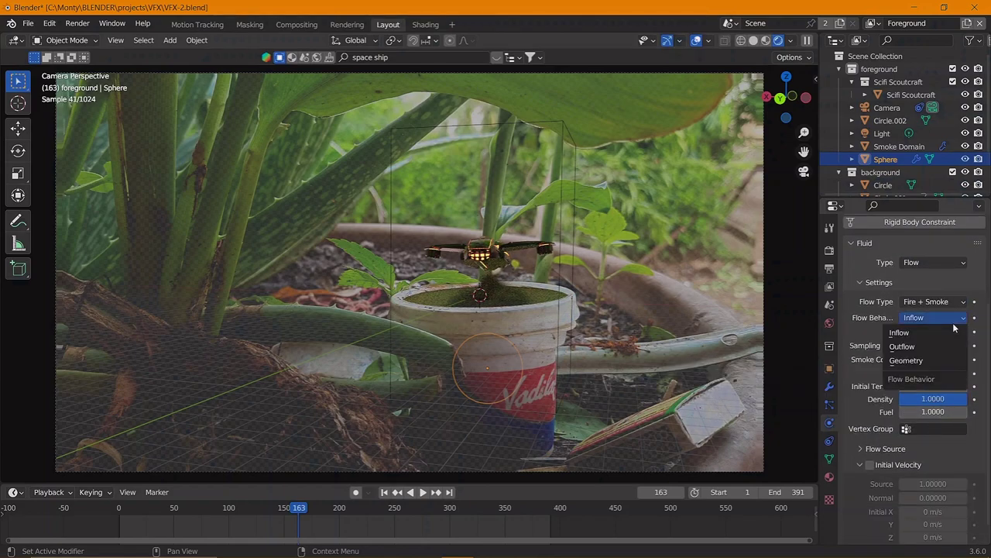
{"action": "scroll", "coordinate": [933, 379], "scroll_direction": "down", "scroll_amount": 1}
{"action": "scroll", "coordinate": [911, 438], "scroll_direction": "down", "scroll_amount": 2}
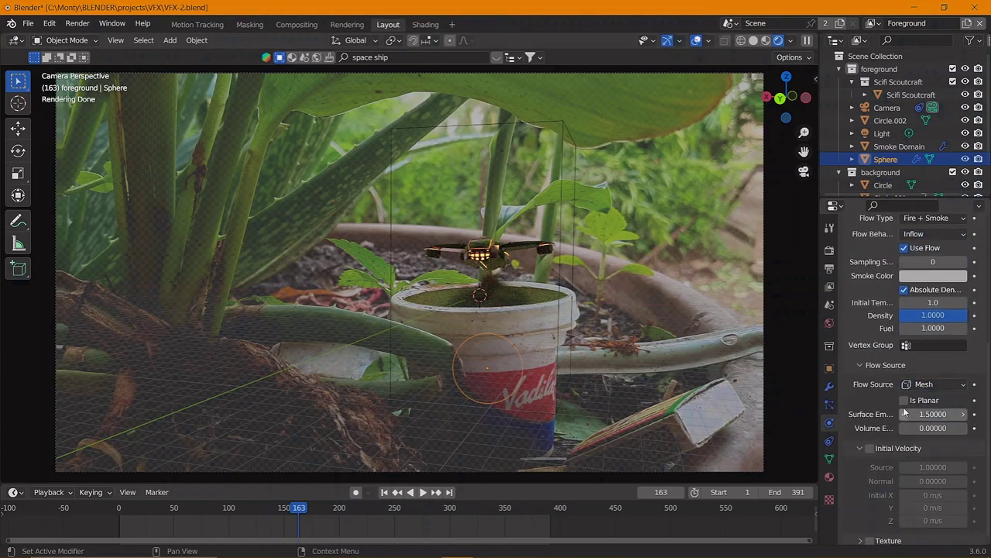
{"action": "scroll", "coordinate": [907, 403], "scroll_direction": "up", "scroll_amount": 1}
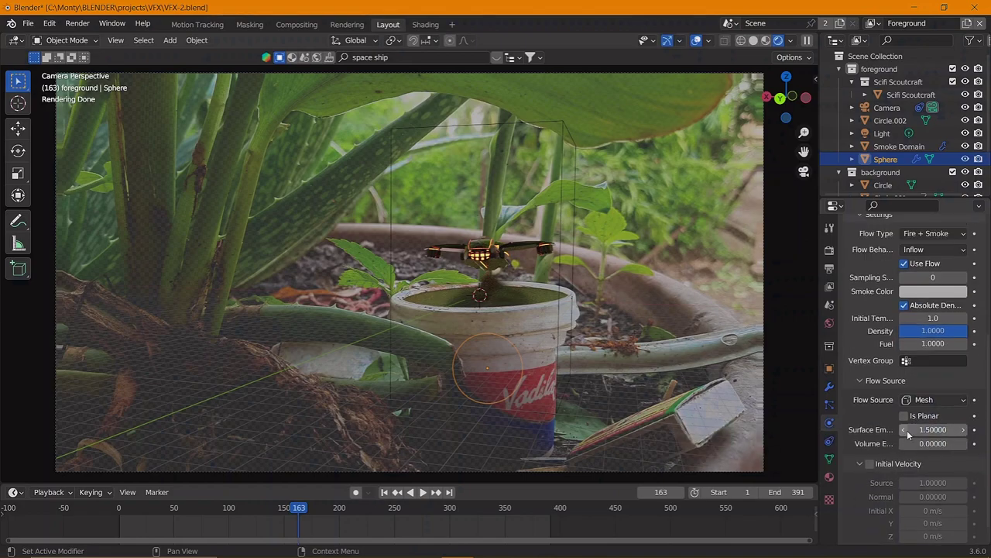
{"action": "scroll", "coordinate": [914, 387], "scroll_direction": "up", "scroll_amount": 4}
{"action": "scroll", "coordinate": [918, 376], "scroll_direction": "down", "scroll_amount": 5}
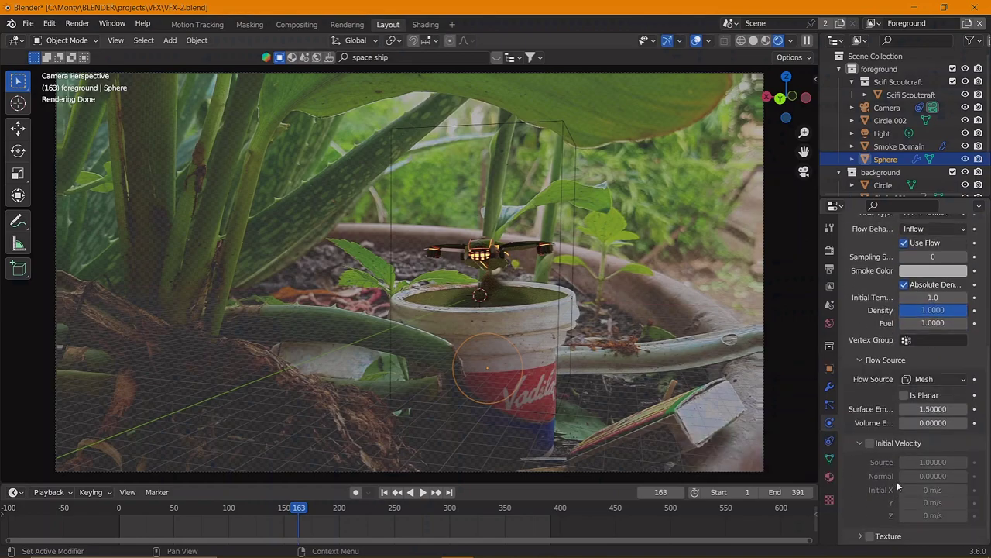
Select the Smoke Domain and set its Resolution Divisions to 20
{"action": "left_click", "coordinate": [566, 186]}
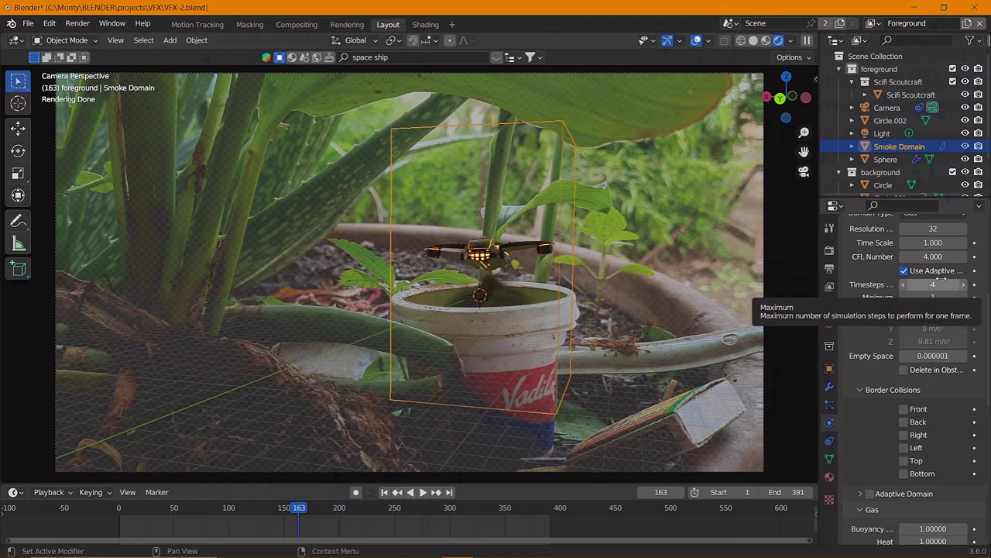
{"action": "scroll", "coordinate": [941, 318], "scroll_direction": "up", "scroll_amount": 4}
{"action": "scroll", "coordinate": [946, 354], "scroll_direction": "down", "scroll_amount": 12}
{"action": "scroll", "coordinate": [943, 346], "scroll_direction": "up", "scroll_amount": 8}
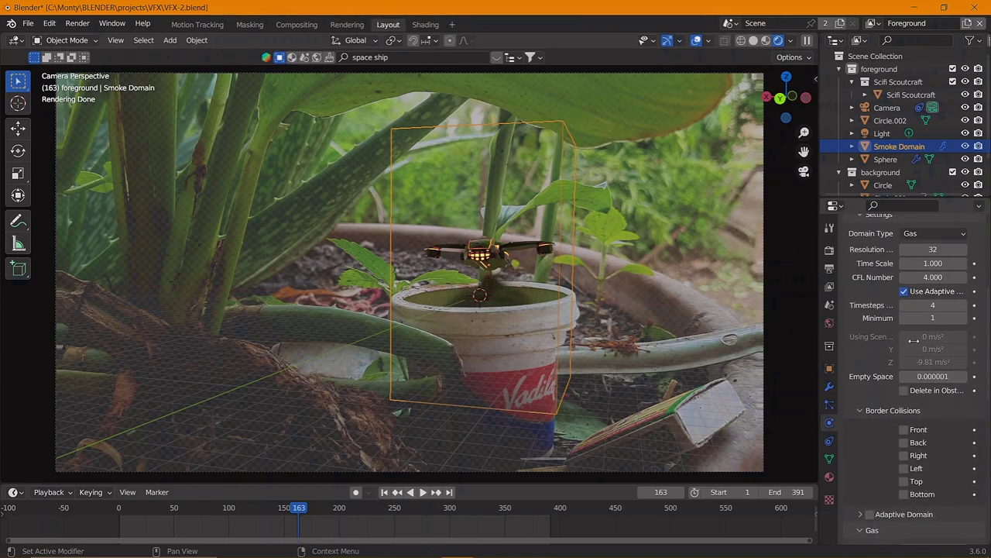
{"action": "scroll", "coordinate": [914, 340], "scroll_direction": "up", "scroll_amount": 2}
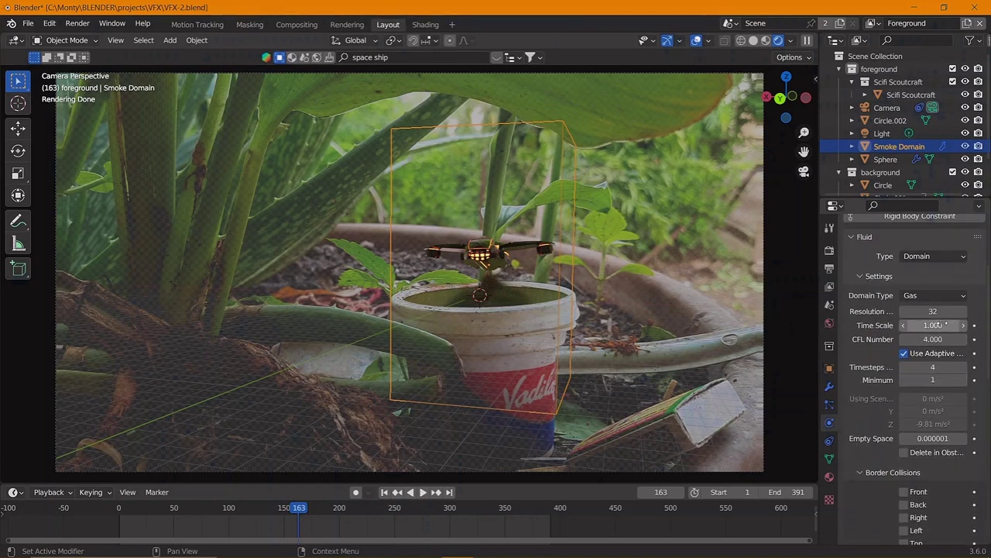
{"action": "double_click", "coordinate": [903, 312]}
{"action": "type", "text": "20"}
{"action": "key", "text": "Return"}
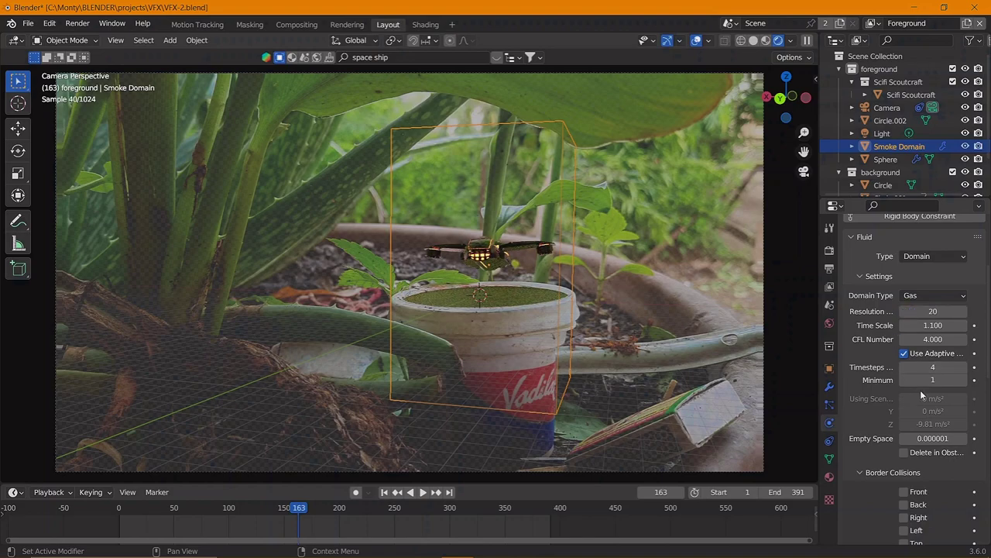
Scroll down the domain's Fluid settings to the Time Scale field
{"action": "scroll", "coordinate": [922, 395], "scroll_direction": "down", "scroll_amount": 3}
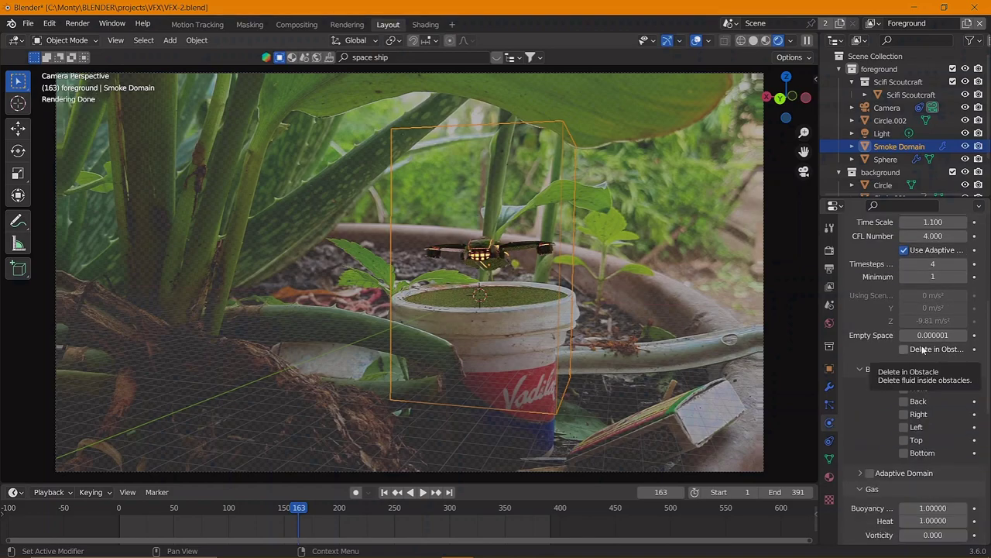
{"action": "scroll", "coordinate": [922, 350], "scroll_direction": "down", "scroll_amount": 1}
{"action": "scroll", "coordinate": [930, 350], "scroll_direction": "down", "scroll_amount": 2}
{"action": "scroll", "coordinate": [953, 351], "scroll_direction": "down", "scroll_amount": 1}
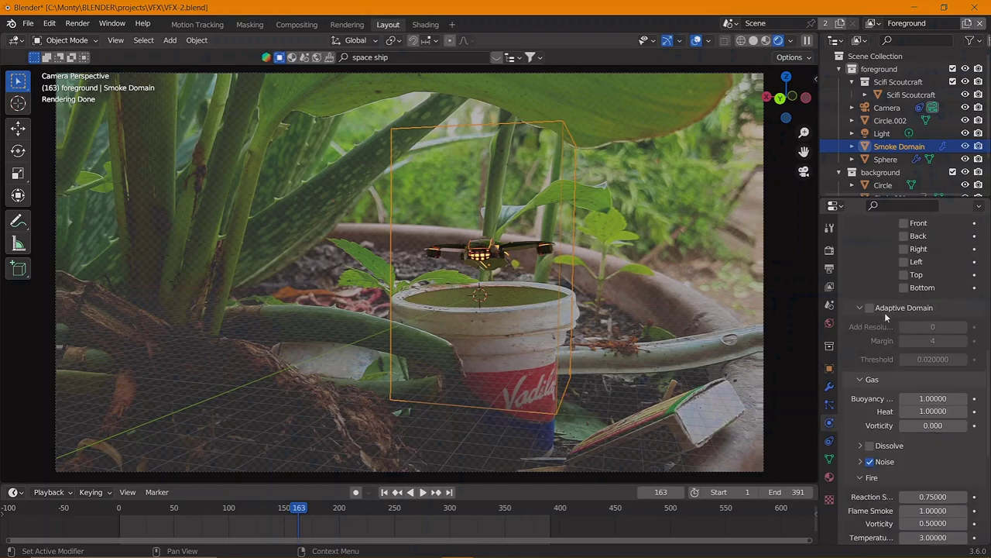
{"action": "scroll", "coordinate": [987, 352], "scroll_direction": "down", "scroll_amount": 2}
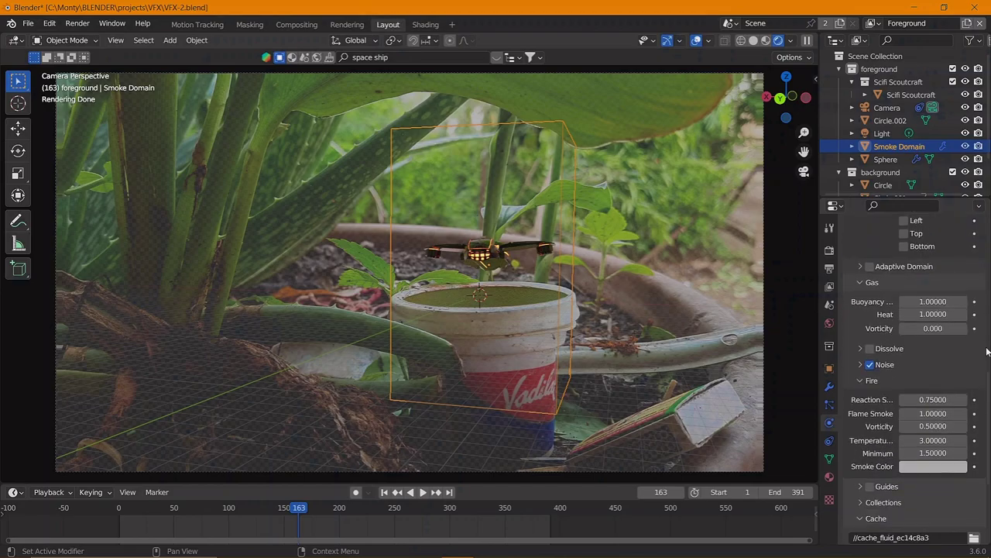
{"action": "scroll", "coordinate": [931, 349], "scroll_direction": "down", "scroll_amount": 1}
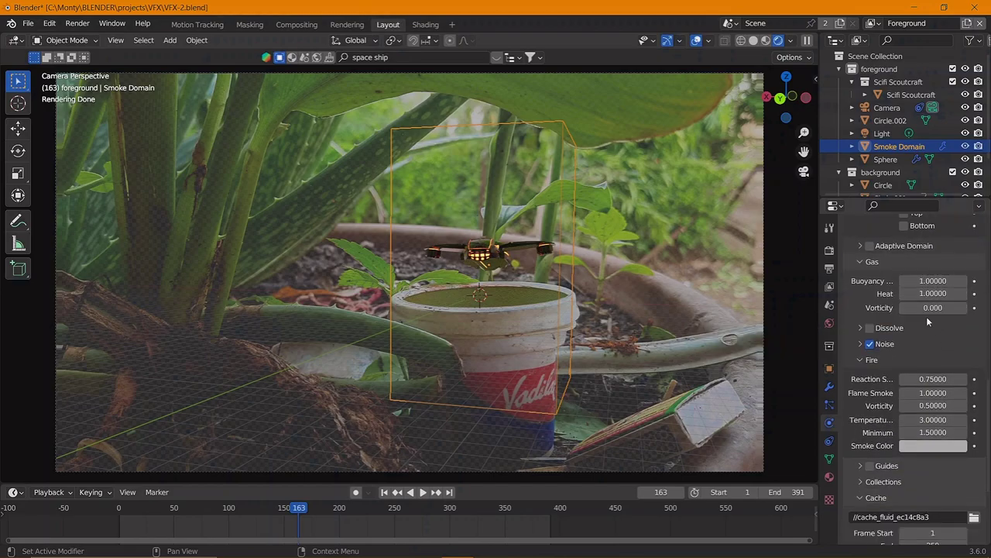
{"action": "scroll", "coordinate": [927, 316], "scroll_direction": "down", "scroll_amount": 2}
Rewind to frame 0 and play the simulation through the camera to see the smoke plume
{"action": "key", "text": "shift+Left"}
{"action": "mouse_move", "coordinate": [498, 384]}
{"action": "middle_mouse_down"}
{"action": "mouse_move", "coordinate": [546, 334]}
{"action": "mouse_move", "coordinate": [456, 320]}
{"action": "middle_mouse_up"}
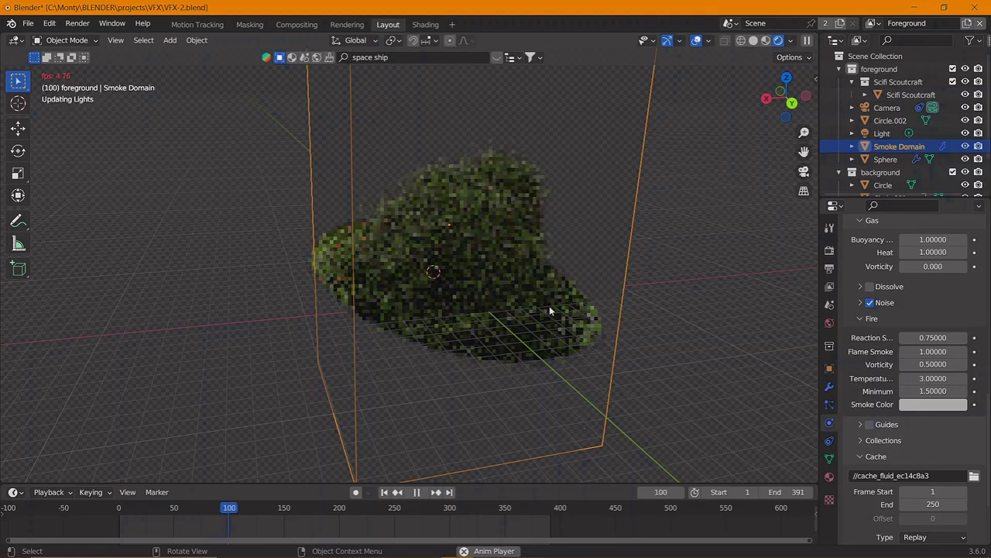
{"action": "middle_click_drag", "start_coordinate": [549, 305], "coordinate": [514, 294]}
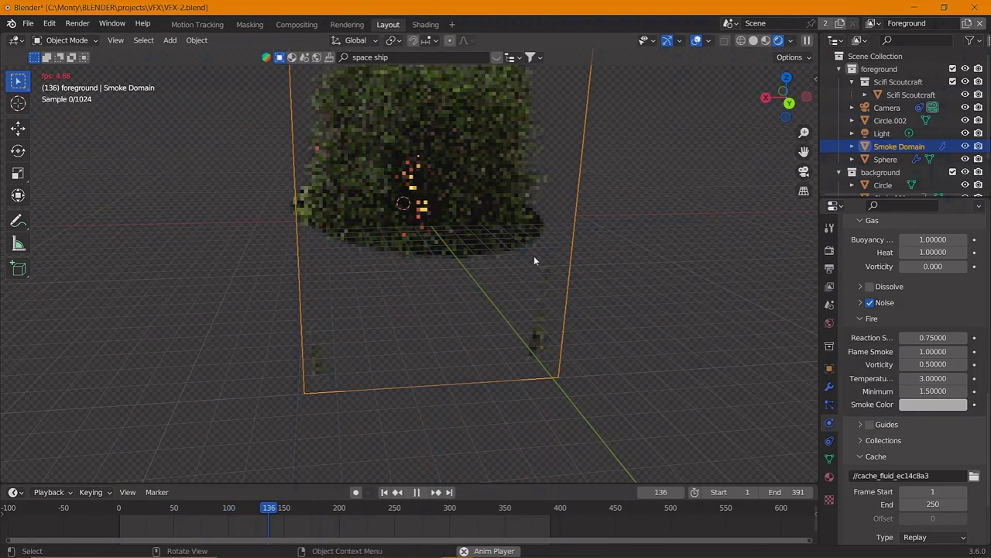
{"action": "key", "text": "KP_0"}
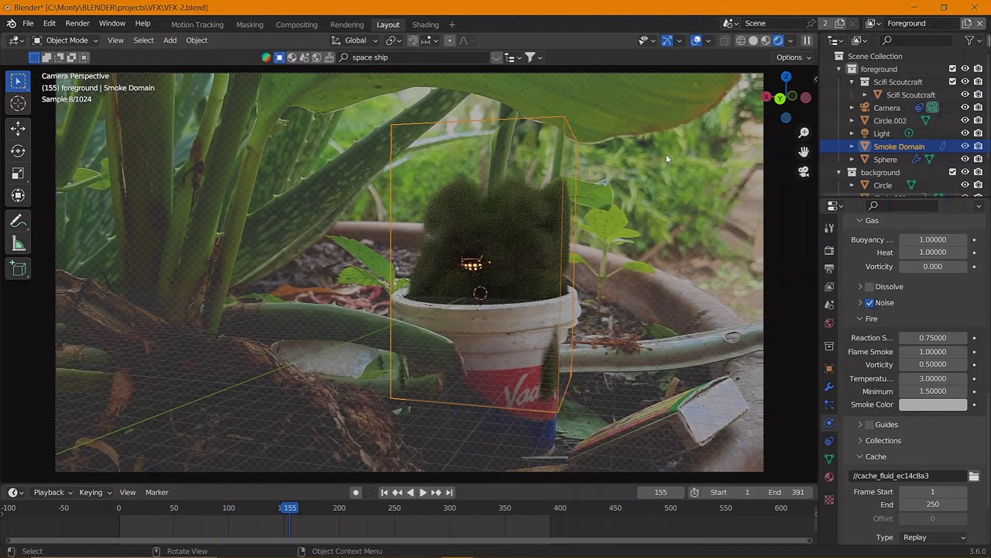
{"action": "key", "text": "space"}
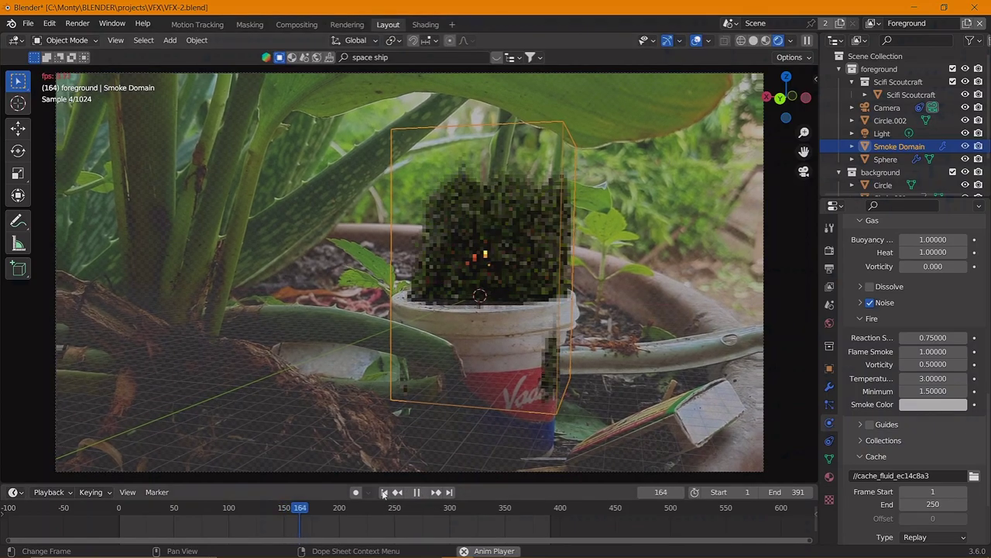
{"action": "key", "text": "space"}
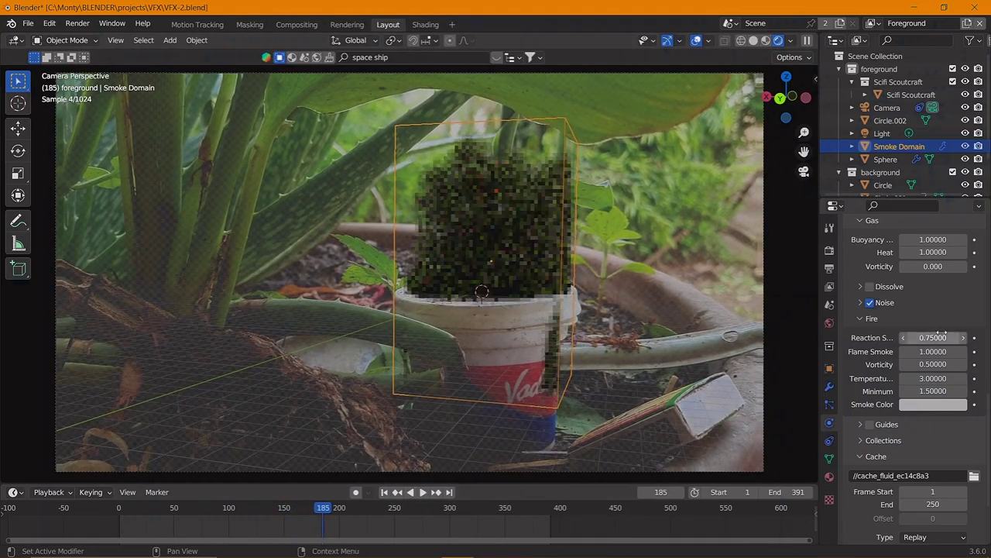
{"action": "scroll", "coordinate": [960, 352], "scroll_direction": "up", "scroll_amount": 8}
{"action": "scroll", "coordinate": [960, 352], "scroll_direction": "up", "scroll_amount": 5}
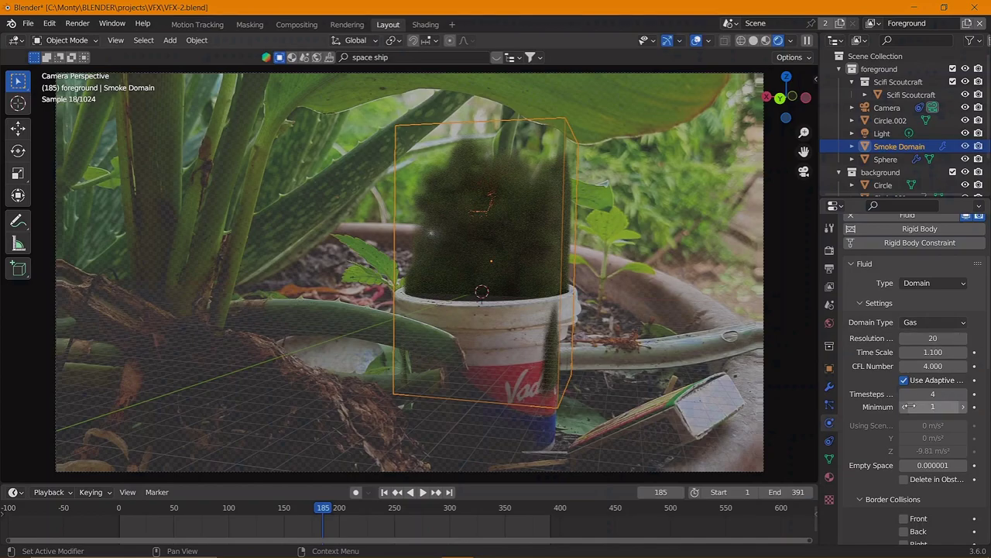
Nudge the domain's empty space value and replay the simulation from the start in solid shading
{"action": "left_click", "coordinate": [963, 465]}
{"action": "key", "text": "shift+Left"}
{"action": "key", "text": "space"}
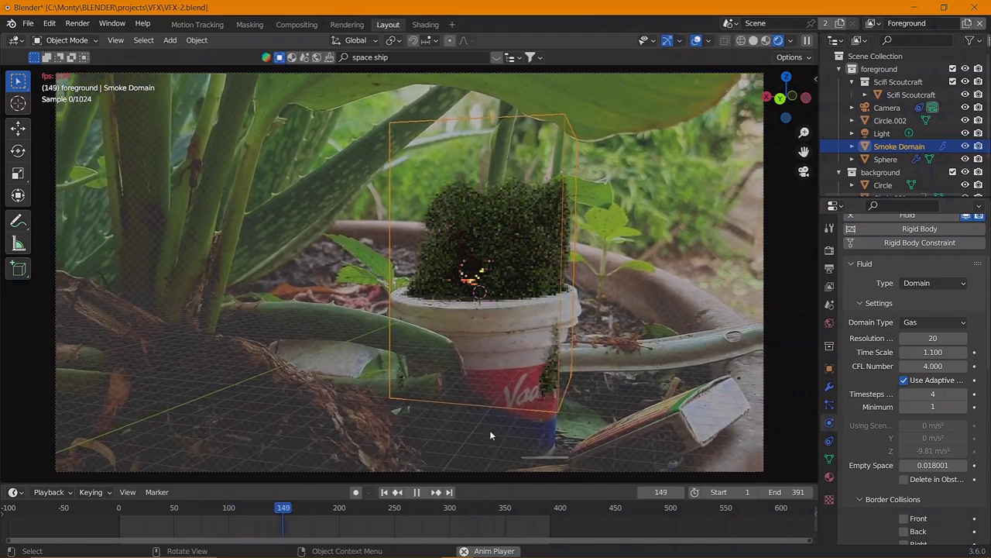
{"action": "left_click", "coordinate": [755, 41]}
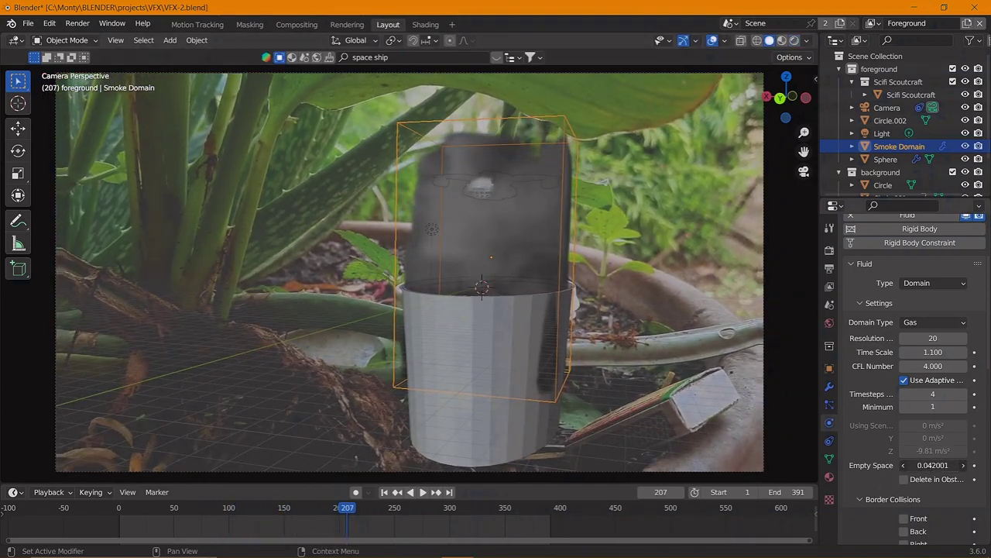
{"action": "left_click", "coordinate": [120, 509]}
{"action": "key", "text": "space"}
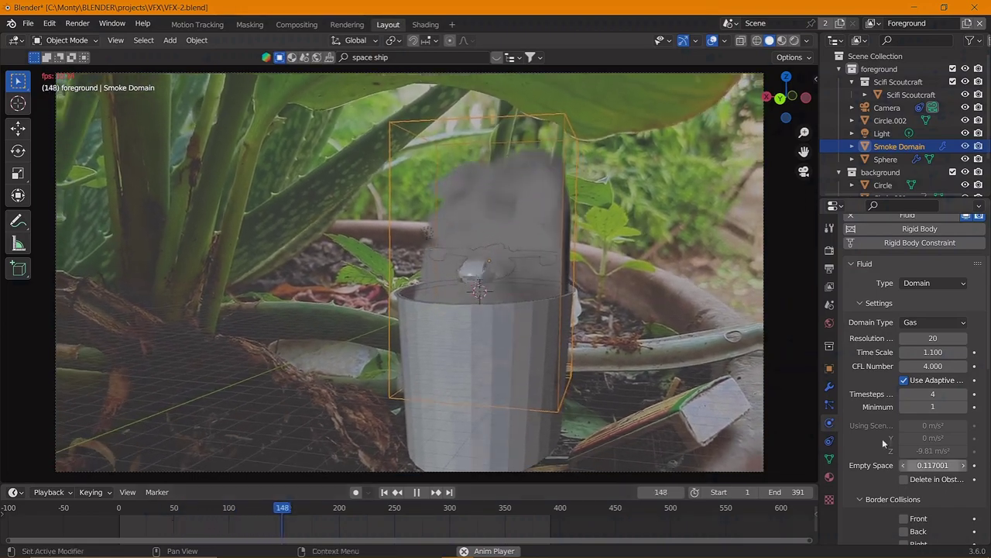
{"action": "left_click", "coordinate": [120, 509]}
{"action": "key", "text": "space"}
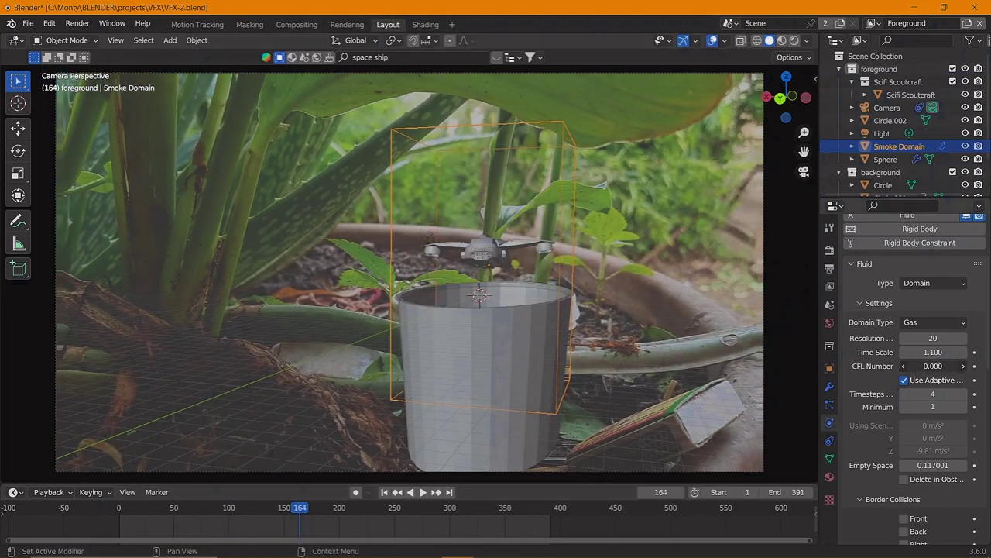
{"action": "key", "text": "shift+Left"}
{"action": "key", "text": "space"}
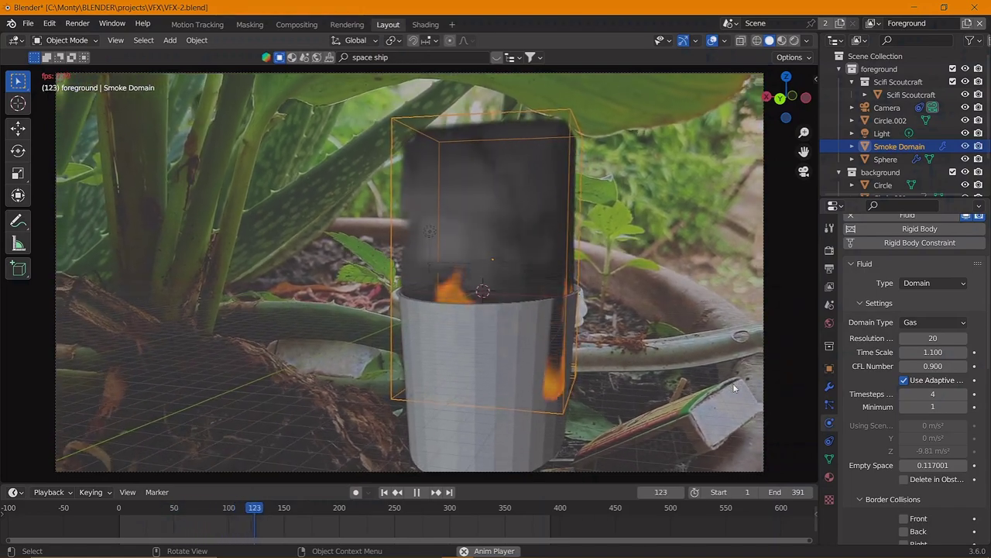
Lower the Time Scale, resize the smoke domain, raise the CFL Number to 10 and replay
{"action": "left_click_drag", "start_coordinate": [952, 352], "coordinate": [873, 364]}
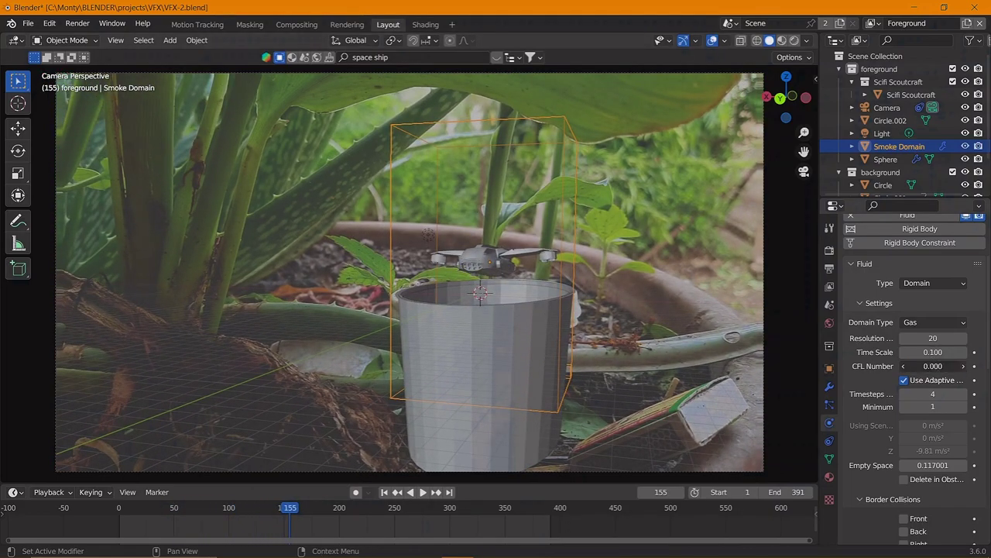
{"action": "key", "text": "shift+Left"}
{"action": "key", "text": "space"}
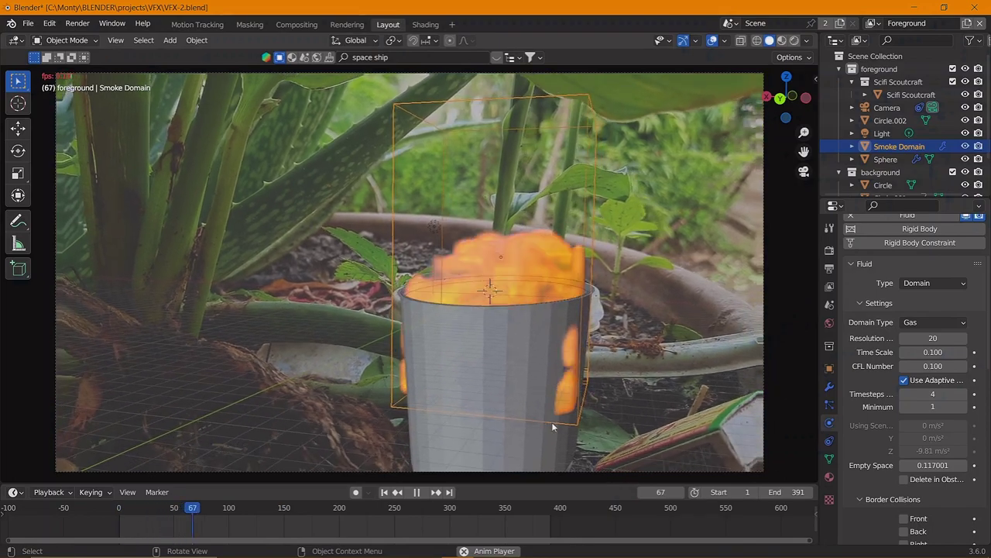
{"action": "key", "text": "space"}
{"action": "key", "text": "s"}
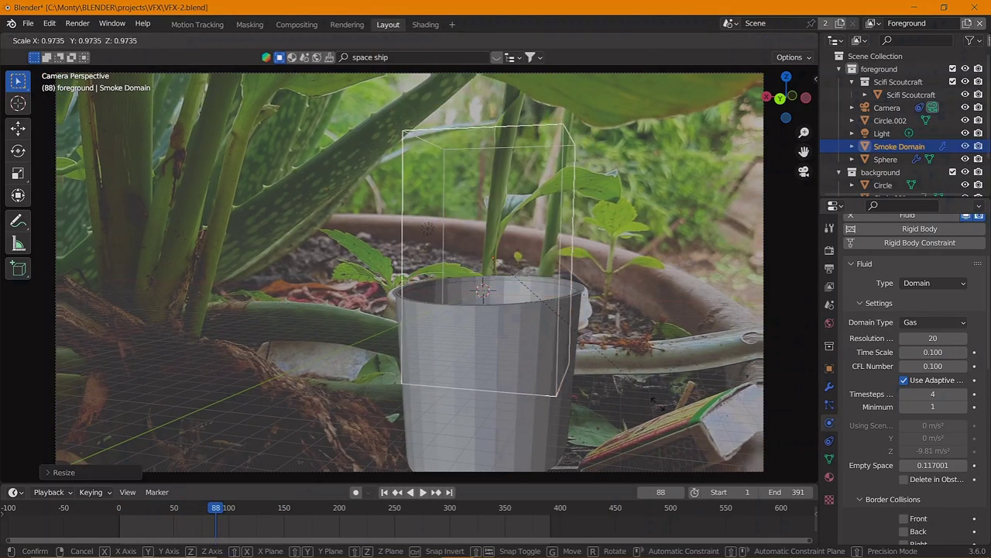
{"action": "left_click", "coordinate": [658, 403]}
{"action": "left_click_drag", "start_coordinate": [933, 366], "coordinate": [960, 366]}
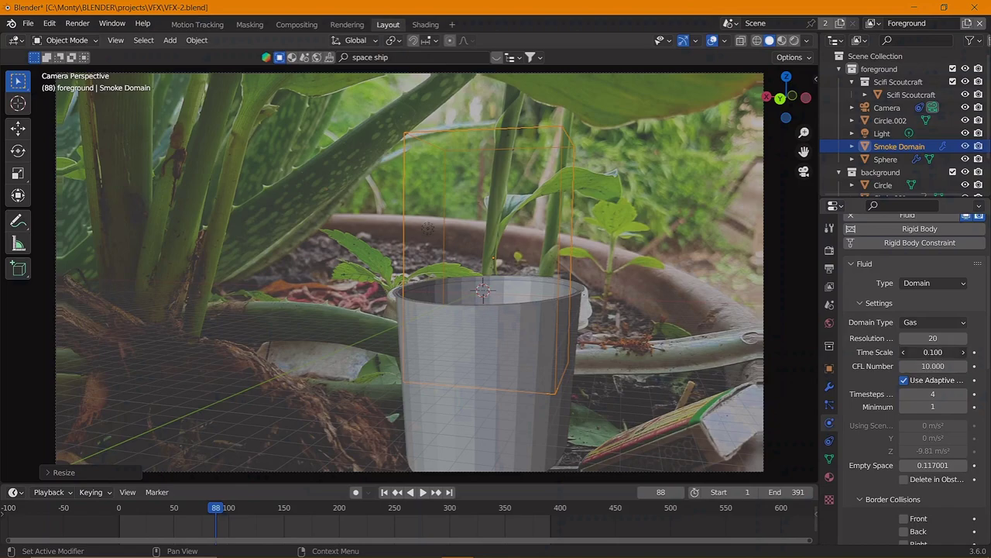
{"action": "key", "text": "shift+Left"}
{"action": "key", "text": "space"}
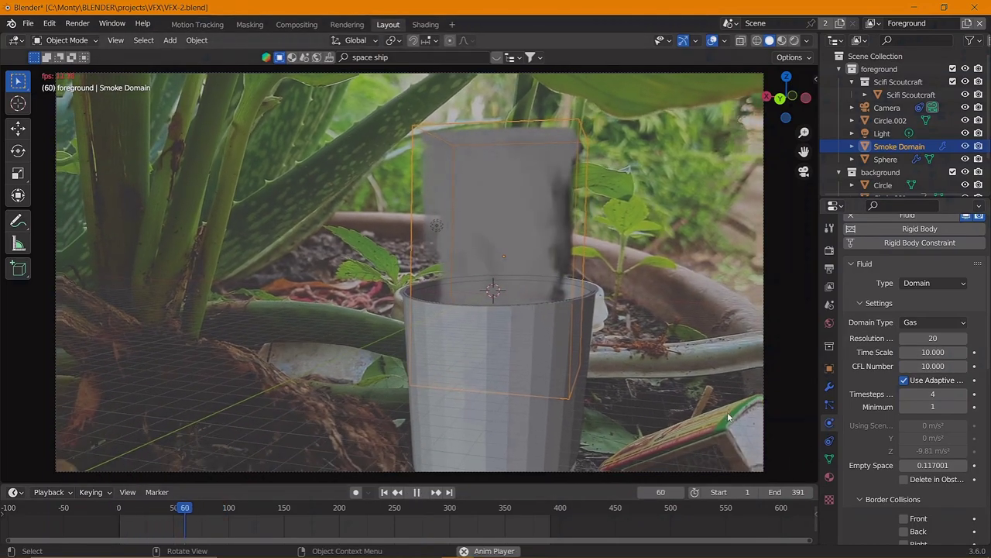
Set Time Scale to 0.8 and widen the domain's top face in Edit Mode
{"action": "left_click", "coordinate": [933, 351]}
{"action": "type", "text": "0.8"}
{"action": "key", "text": "Return"}
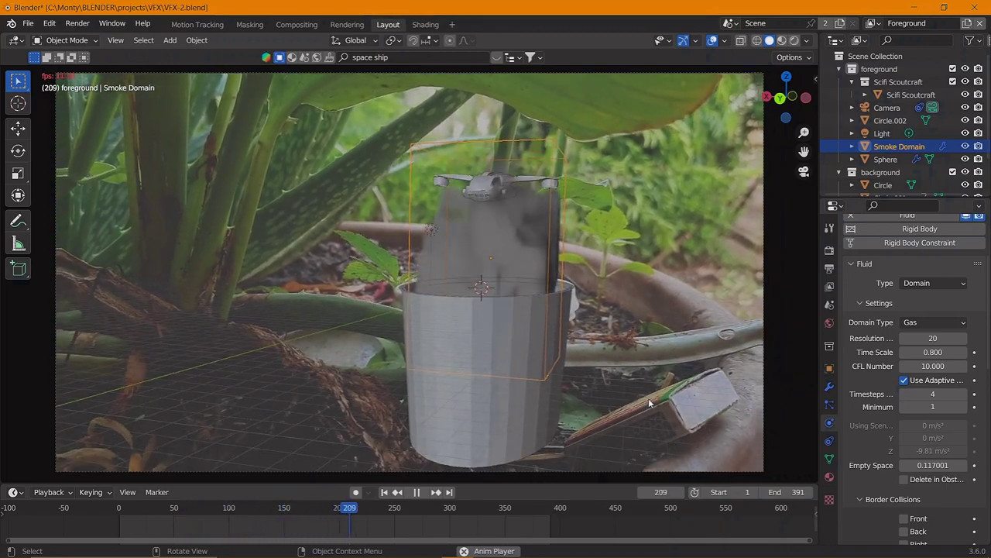
{"action": "key", "text": "Tab"}
{"action": "middle_click_drag", "start_coordinate": [526, 200], "coordinate": [488, 281]}
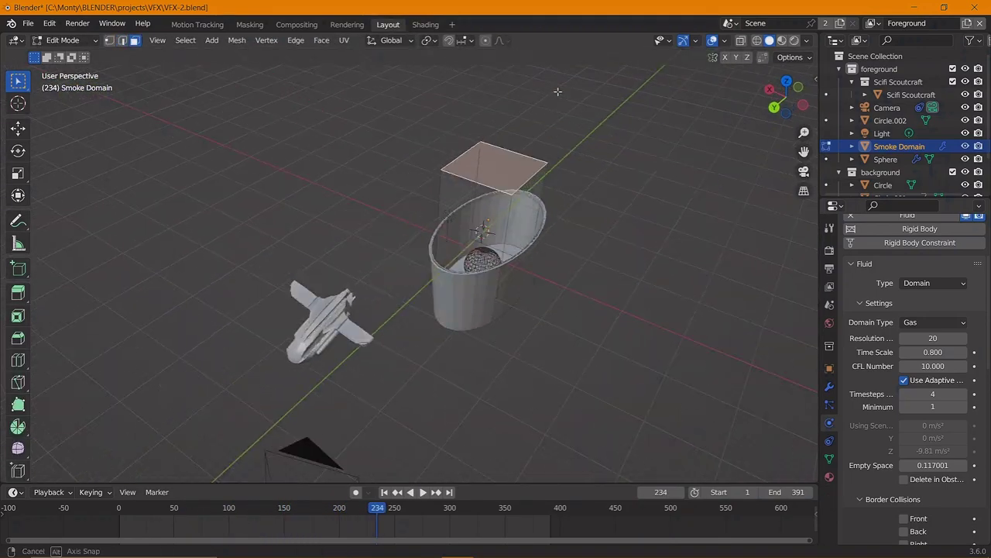
{"action": "key", "text": "space"}
{"action": "key", "text": "s"}
{"action": "left_click", "coordinate": [612, 302]}
{"action": "key", "text": "KP_0"}
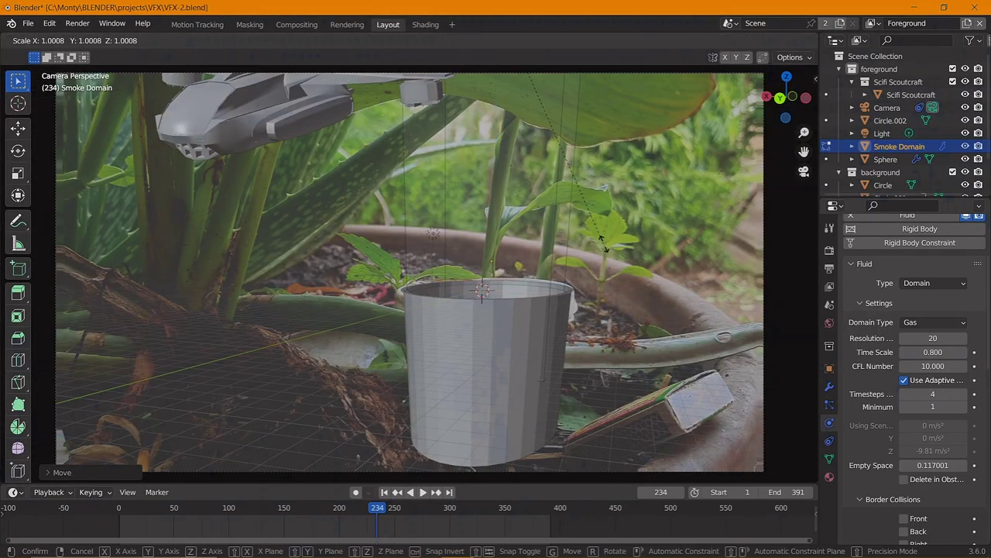
Leave Edit Mode and replay the simulation from the first frame, cancelling a domain resize
{"action": "key", "text": "Tab"}
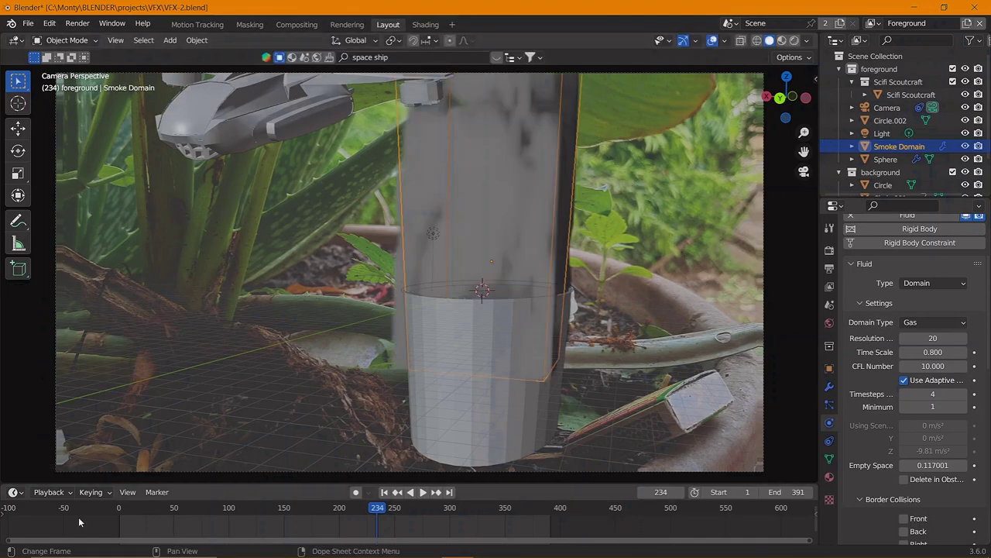
{"action": "key", "text": "shift+Left"}
{"action": "key", "text": "space"}
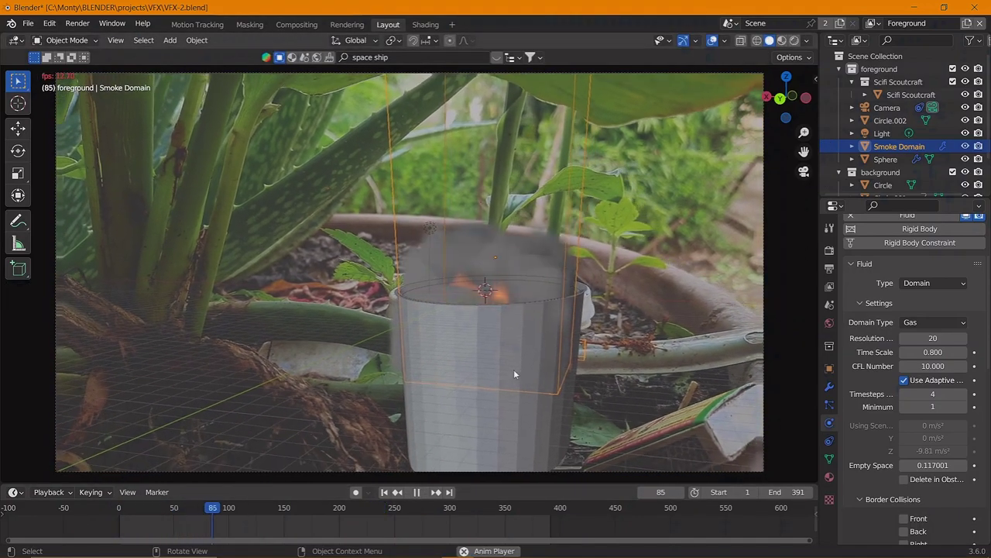
{"action": "key", "text": "space"}
{"action": "key", "text": "s"}
{"action": "key", "text": "Escape"}
{"action": "key", "text": "shift+ctrl+space"}
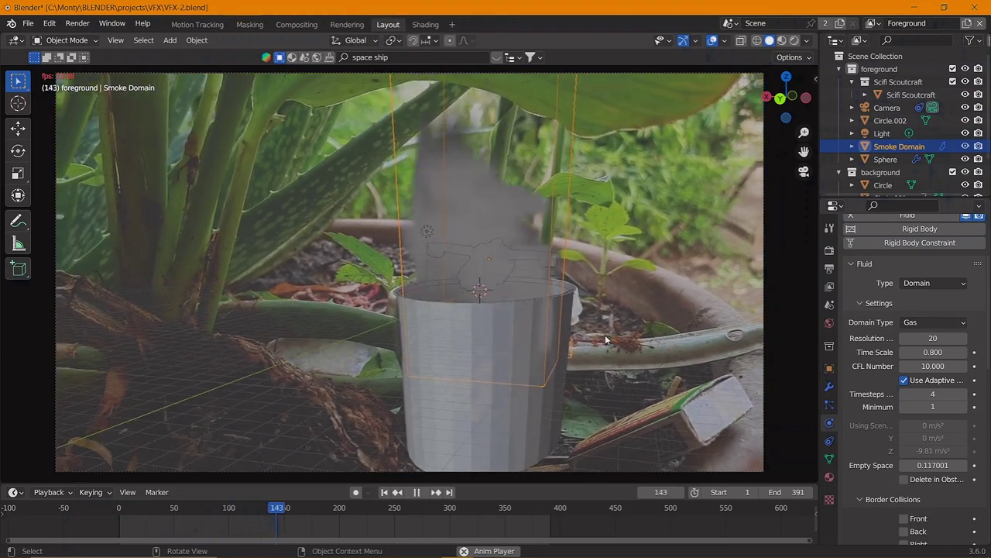
{"action": "key", "text": "space"}
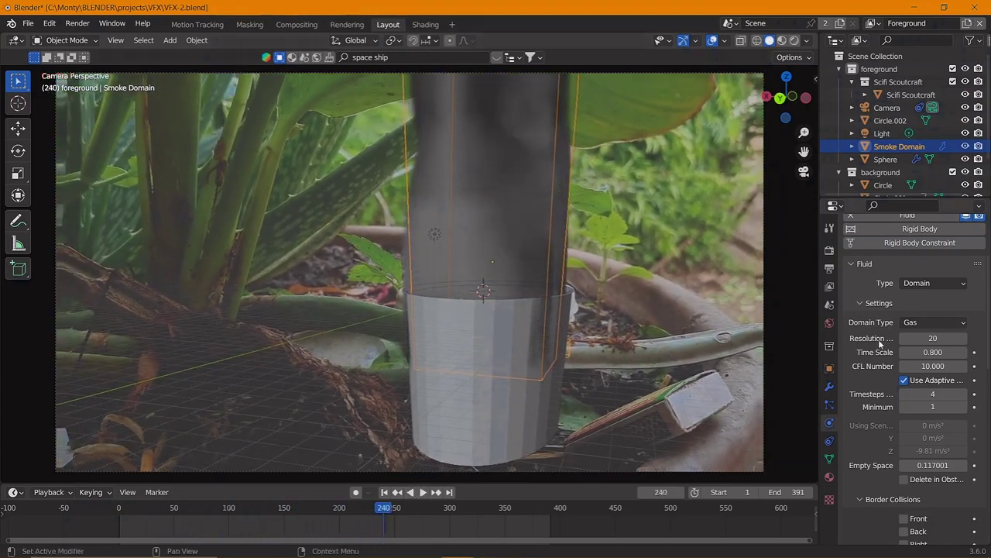
Lower the Time Scale to 0.05, replay, and set the CFL Number to 10
{"action": "left_click", "coordinate": [109, 508]}
{"action": "key", "text": "space"}
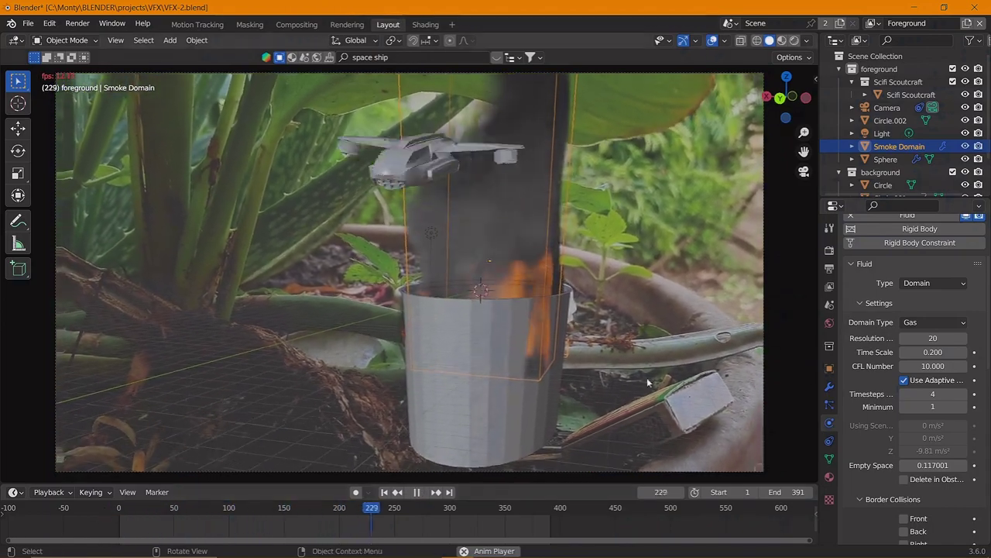
{"action": "key", "text": "space"}
{"action": "left_click", "coordinate": [903, 352]}
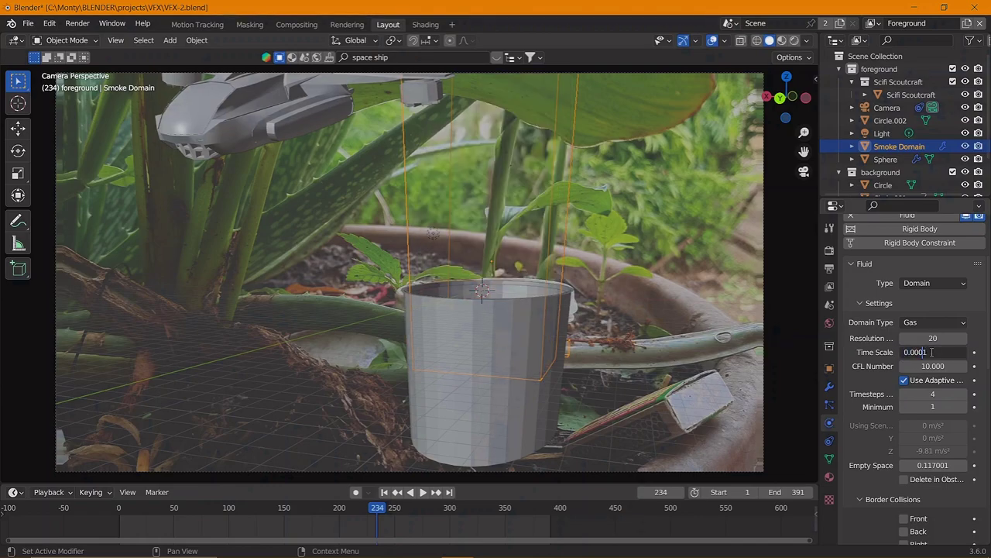
{"action": "left_click", "coordinate": [120, 507]}
{"action": "key", "text": "space"}
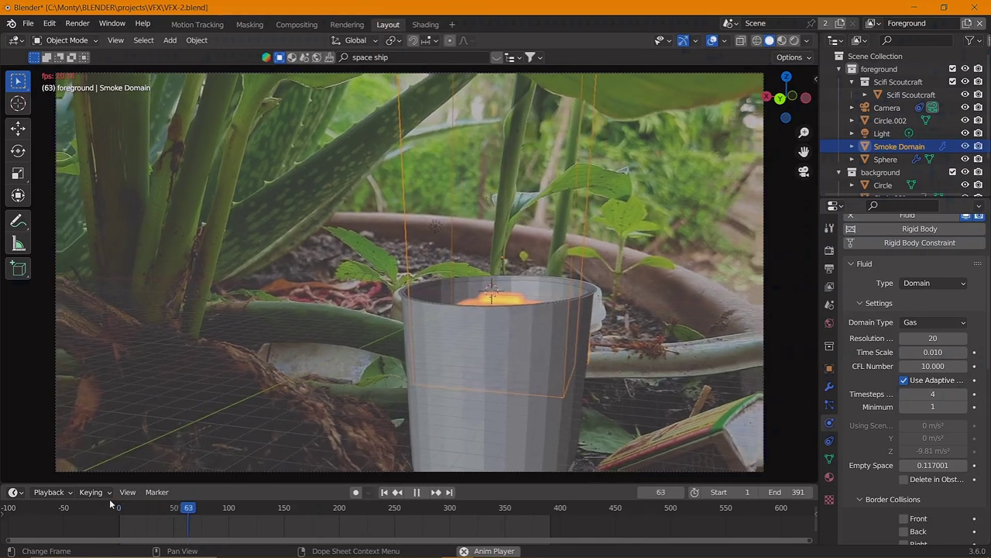
{"action": "key", "text": "Left"}
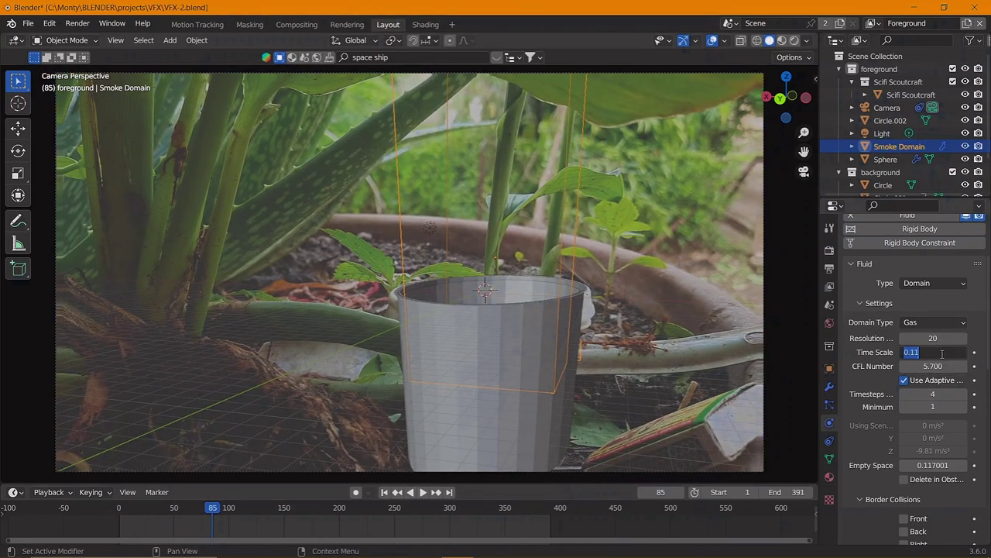
{"action": "key", "text": "space"}
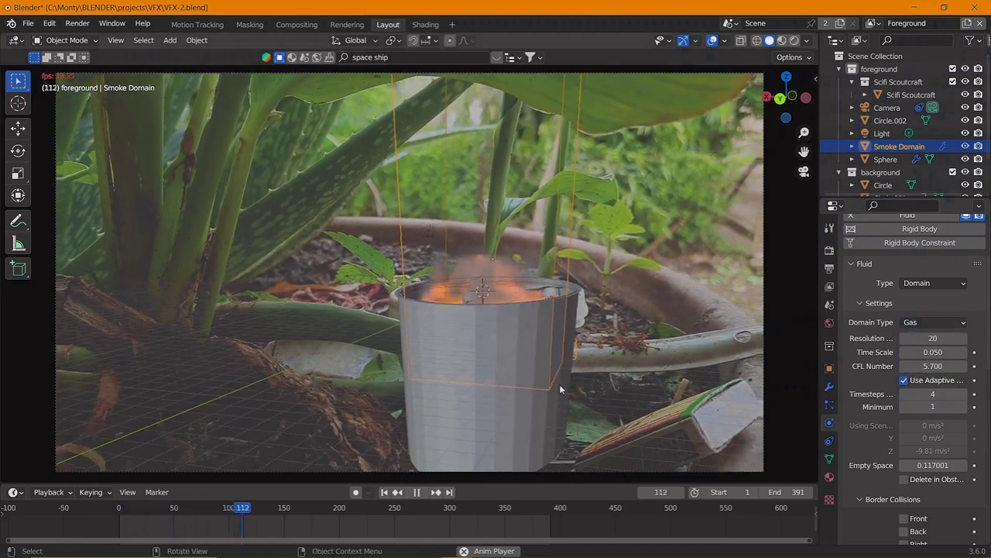
{"action": "left_click_drag", "start_coordinate": [933, 365], "coordinate": [953, 366]}
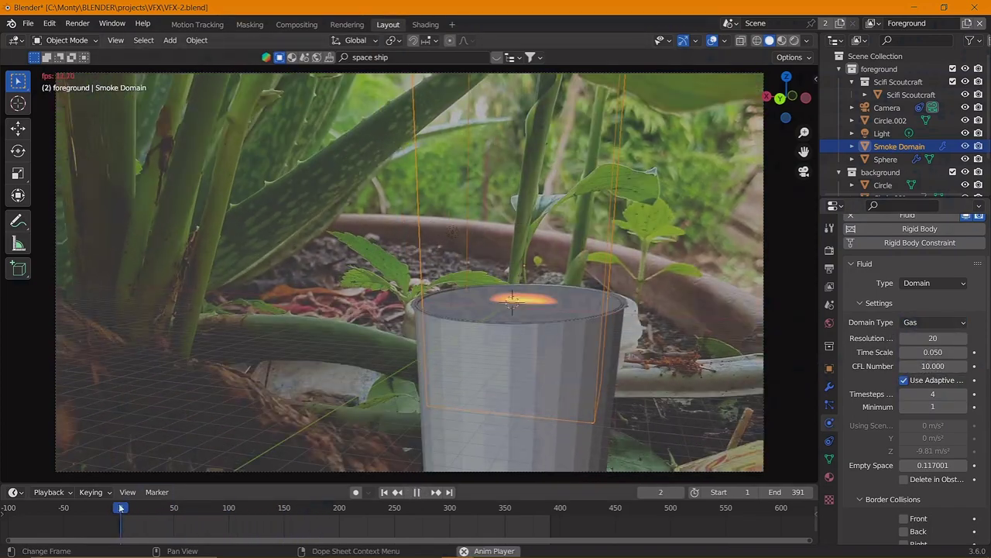
Move the selected object vertically along Z and replay from the start
{"action": "key", "text": "g"}
{"action": "key", "text": "z"}
{"action": "left_click", "coordinate": [614, 291]}
{"action": "key", "text": "shift+Left"}
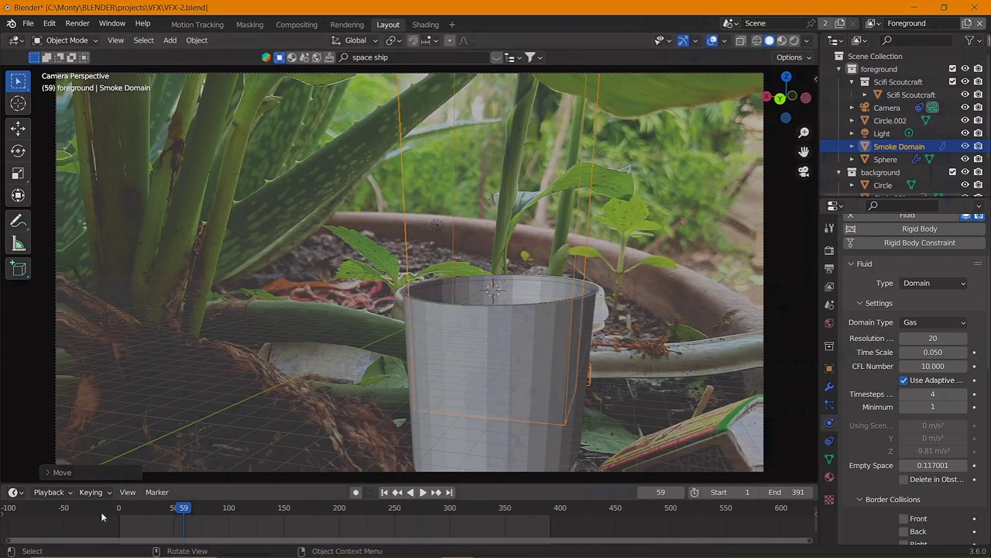
{"action": "key", "text": "space"}
{"action": "key", "text": "space"}
Raise the smoke domain's top face along Z in Edit Mode and play the simulation
{"action": "key", "text": "Tab"}
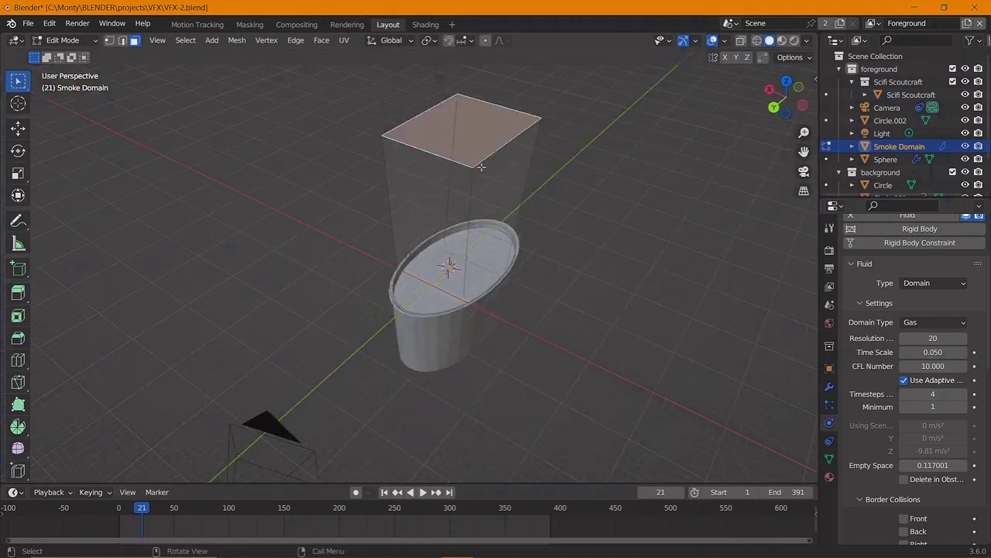
{"action": "key", "text": "g"}
{"action": "key", "text": "z"}
{"action": "left_click", "coordinate": [580, 299]}
{"action": "key", "text": "Tab"}
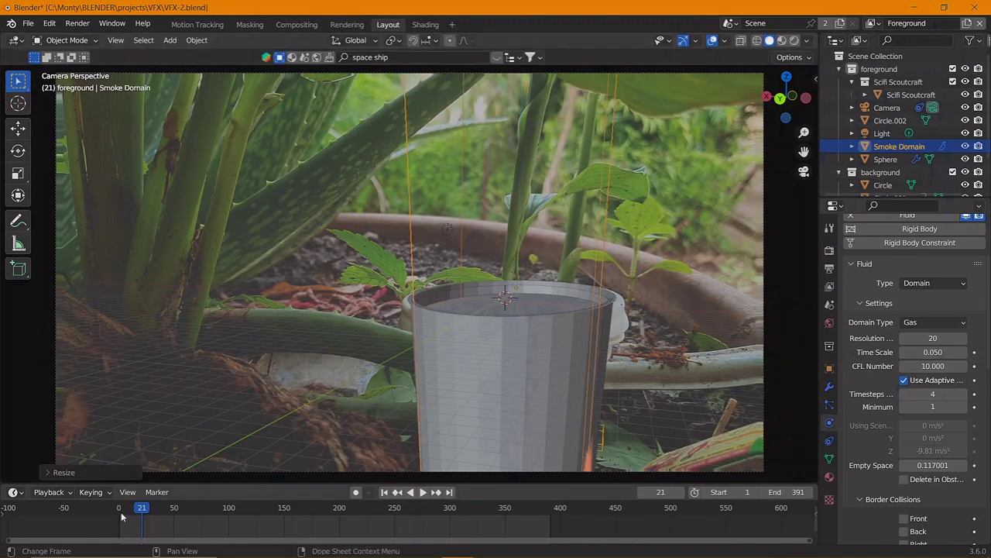
{"action": "key", "text": "space"}
Preview the fire simulation in rendered shading from the start, then return to solid shading
{"action": "left_click", "coordinate": [794, 41]}
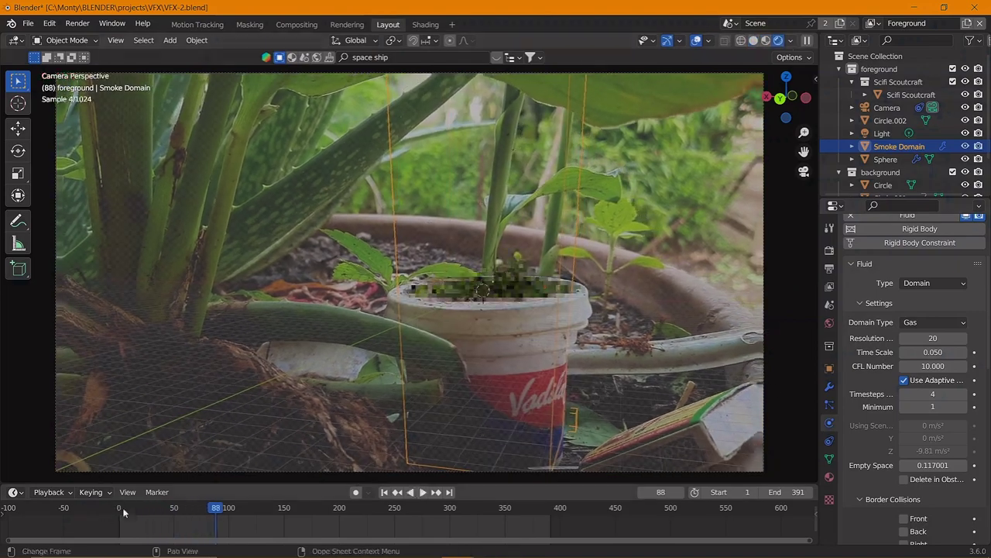
{"action": "key", "text": "shift+Left"}
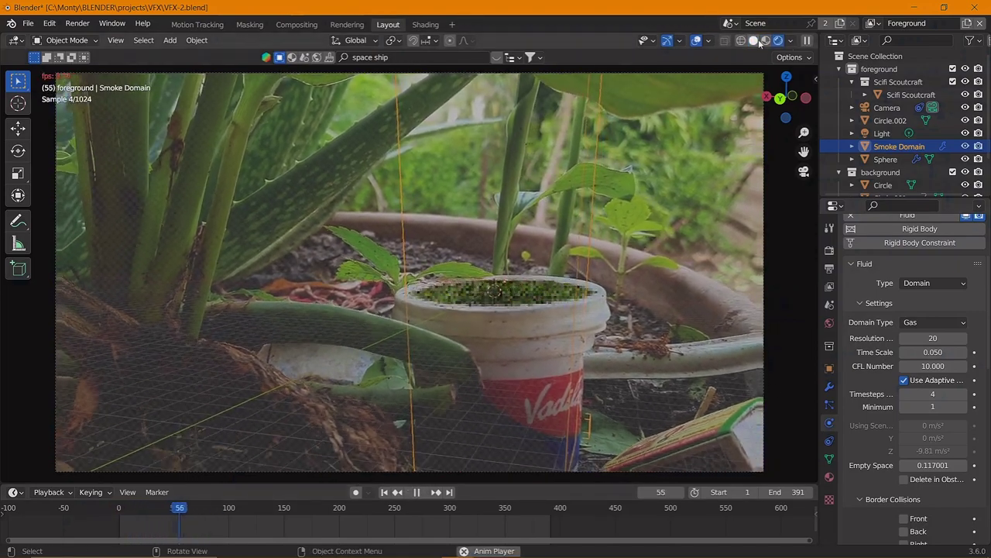
{"action": "key", "text": "space"}
{"action": "left_click", "coordinate": [769, 40]}
Lower the Sphere fire emitter vertically inside the cup and frame it from the front
{"action": "left_click", "coordinate": [499, 340]}
{"action": "left_click", "coordinate": [499, 339]}
{"action": "key", "text": "g"}
{"action": "key", "text": "z"}
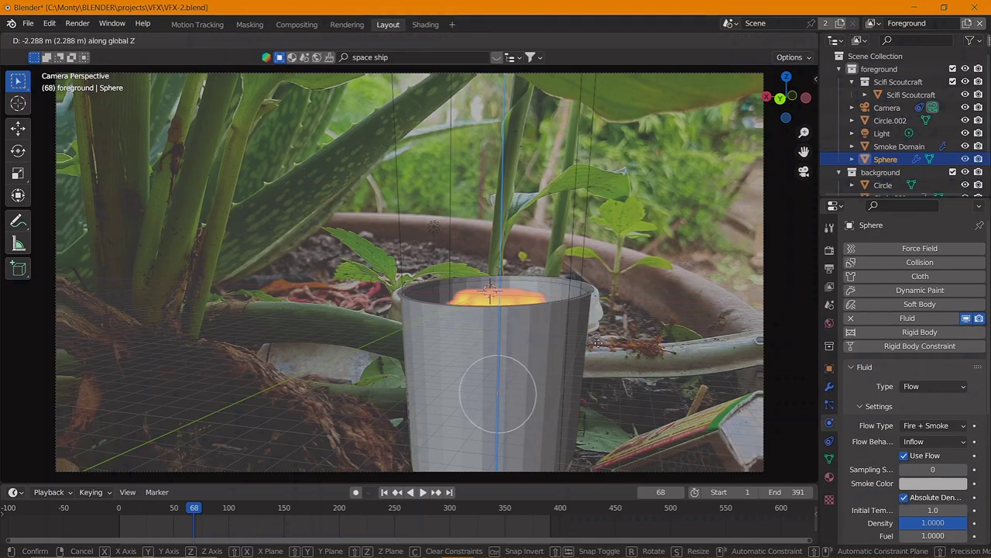
{"action": "left_click", "coordinate": [609, 349]}
{"action": "key", "text": "KP_1"}
{"action": "key", "text": "KP_Decimal"}
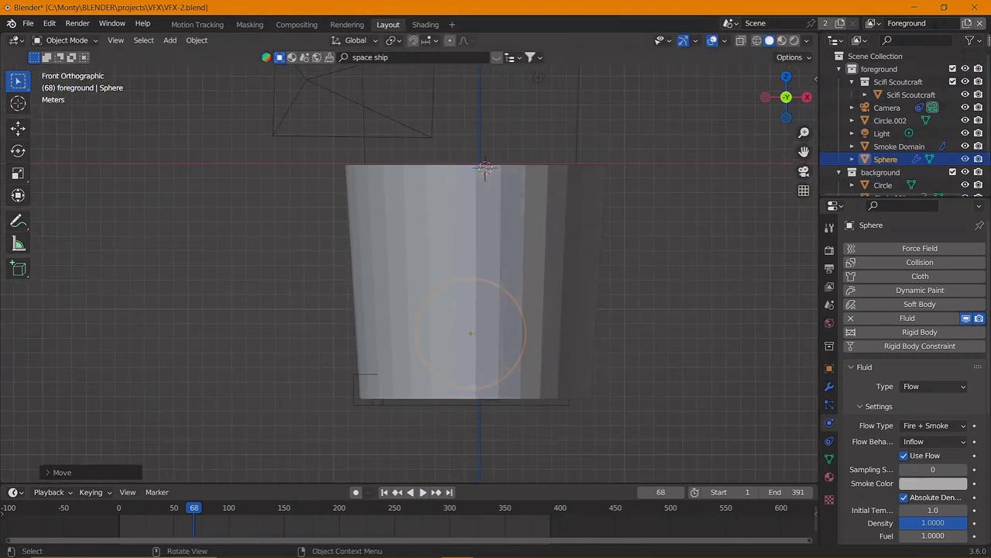
Return to camera view over the garden footage and select the Smoke Domain
{"action": "key", "text": "KP_0"}
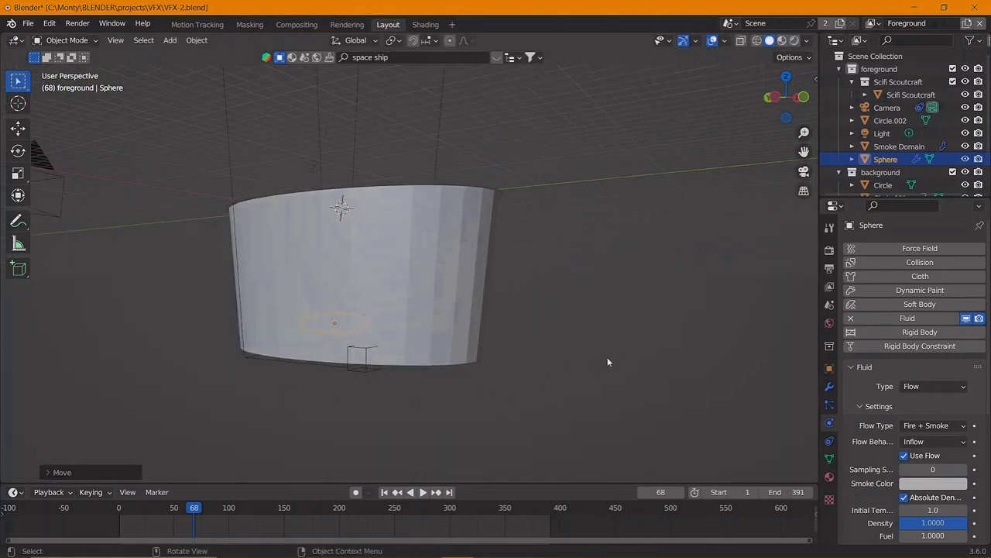
{"action": "key", "text": "z"}
{"action": "key", "text": "6"}
{"action": "left_click", "coordinate": [152, 507]}
{"action": "key", "text": "z"}
{"action": "key", "text": "2"}
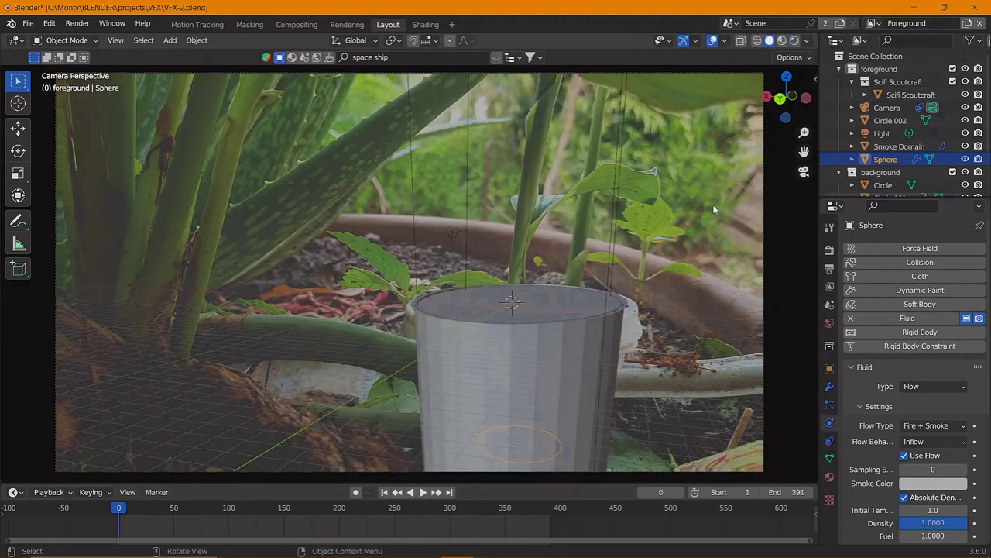
{"action": "scroll", "coordinate": [684, 288], "scroll_direction": "down", "scroll_amount": 3}
Reposition and resize the smoke domain along X, then play the simulation from frame 25
{"action": "left_click", "coordinate": [549, 281]}
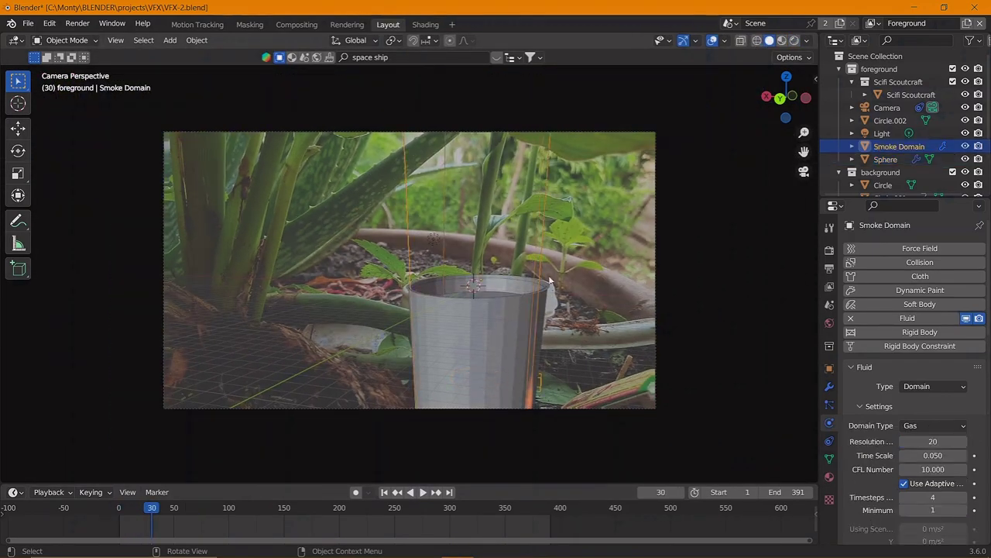
{"action": "left_click", "coordinate": [647, 367]}
{"action": "left_click", "coordinate": [147, 507]}
{"action": "key", "text": "g"}
{"action": "key", "text": "s"}
{"action": "key", "text": "x"}
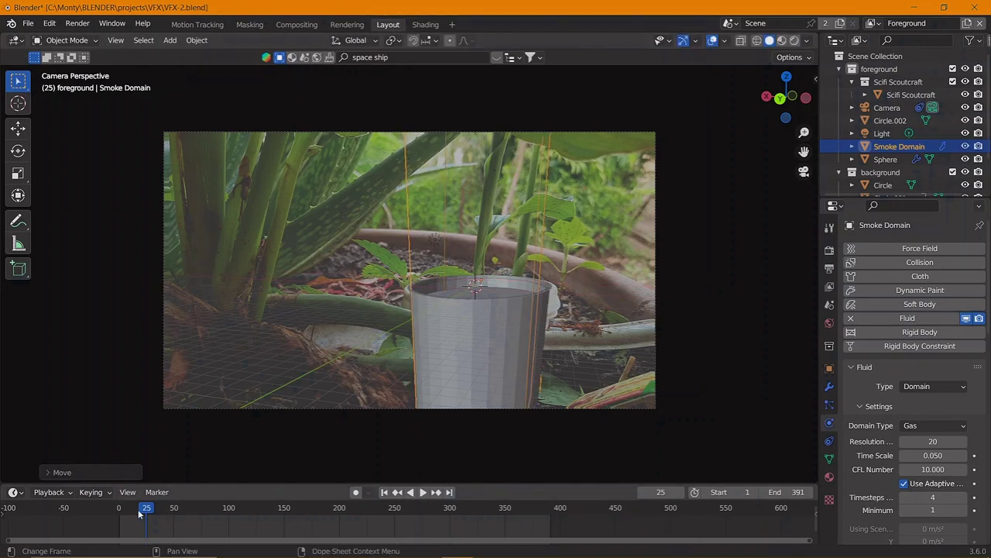
{"action": "key", "text": "space"}
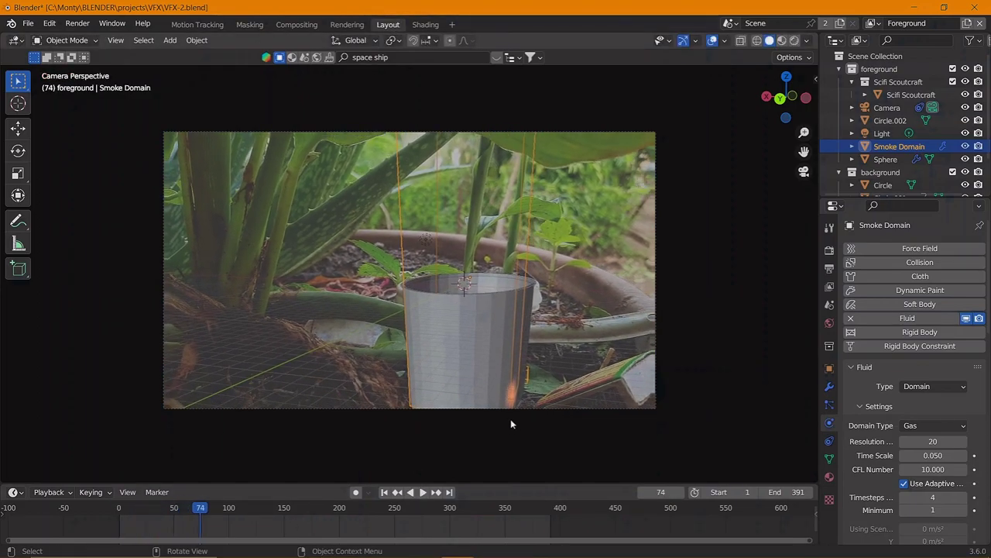
Shift the smoke domain along Y and X, then replay the simulation from near the start
{"action": "key", "text": "g"}
{"action": "key", "text": "y"}
{"action": "left_click", "coordinate": [148, 507]}
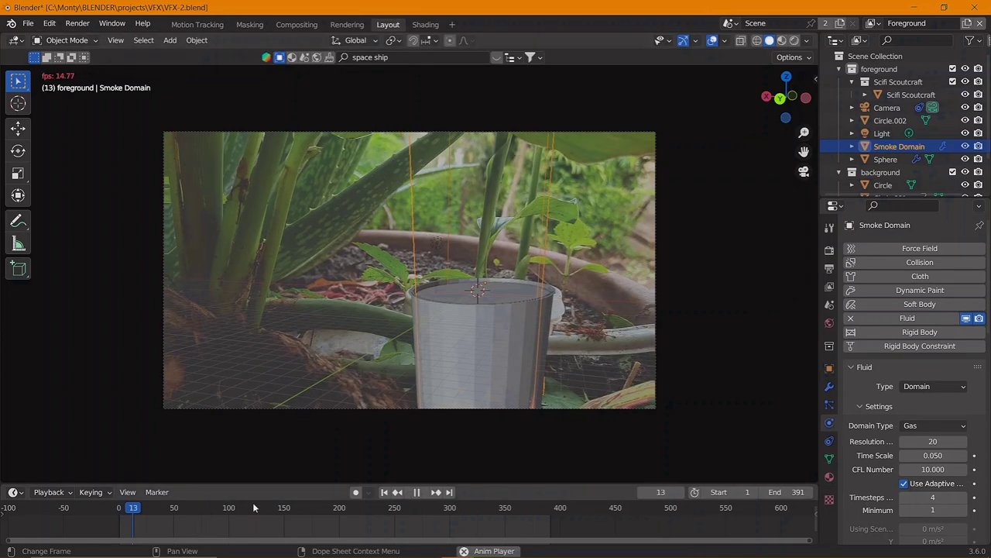
{"action": "key", "text": "g"}
{"action": "key", "text": "x"}
{"action": "key", "text": "space"}
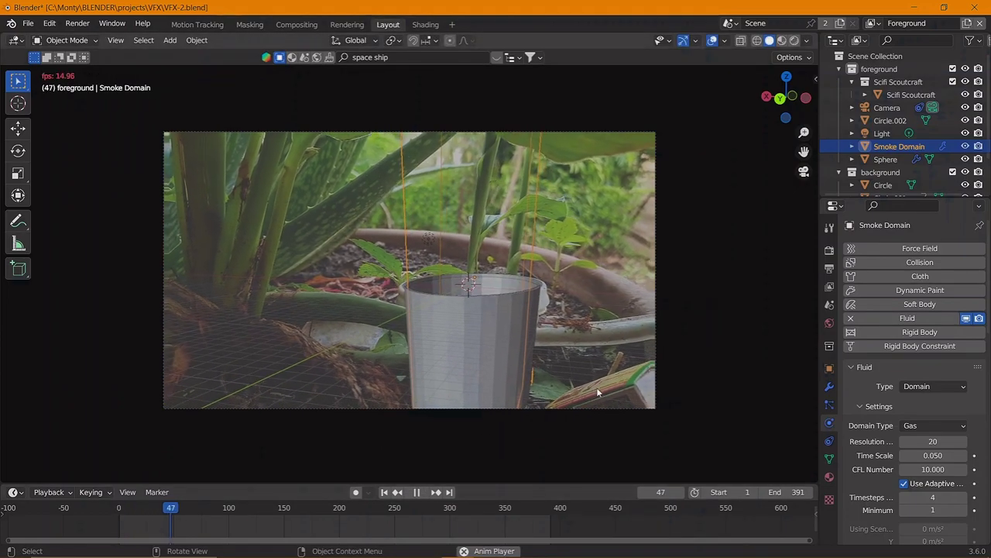
Replay the smoke from several angles and through the camera, then stop to inspect it
{"action": "middle_click_drag", "start_coordinate": [596, 393], "coordinate": [620, 349]}
{"action": "key", "text": "space"}
{"action": "key", "text": "g"}
{"action": "key", "text": "Escape"}
{"action": "key", "text": "shift+Left"}
{"action": "key", "text": "space"}
{"action": "mouse_move", "coordinate": [444, 474]}
{"action": "middle_mouse_down"}
{"action": "mouse_move", "coordinate": [448, 352]}
{"action": "mouse_move", "coordinate": [516, 345]}
{"action": "middle_mouse_up"}
{"action": "key", "text": "KP_0"}
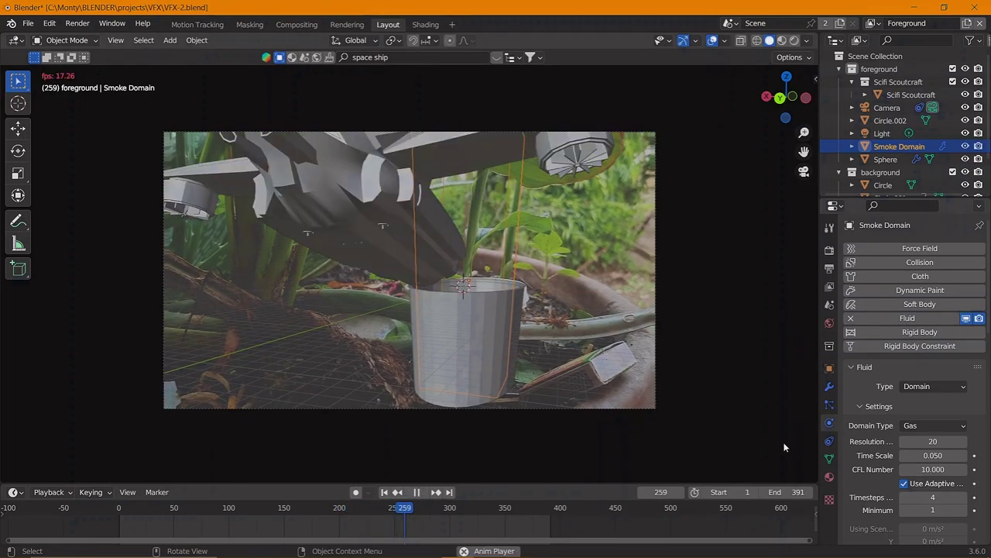
{"action": "key", "text": "space"}
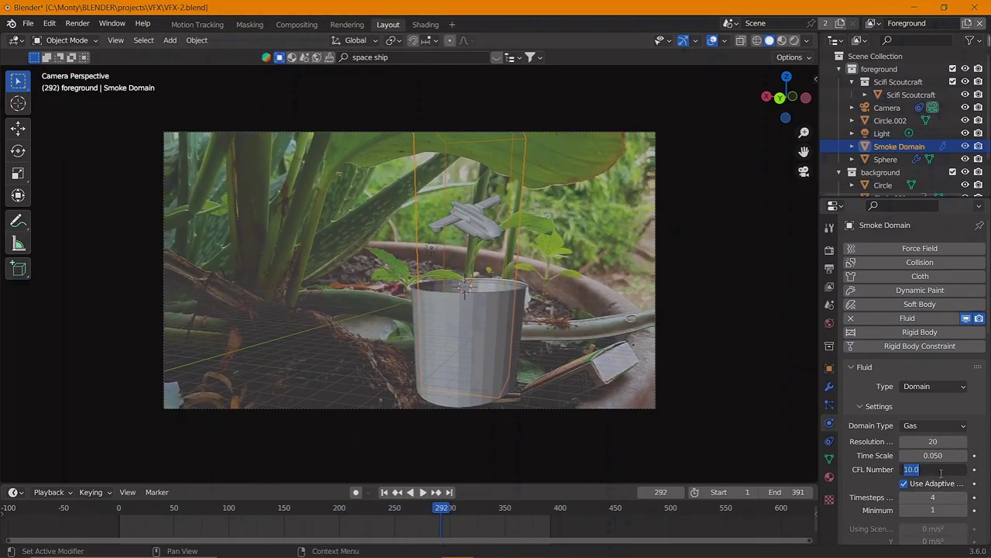
Set the smoke domain's Time Scale to 0.100 and replay the simulation
{"action": "key", "text": "shift+Left"}
{"action": "key", "text": "space"}
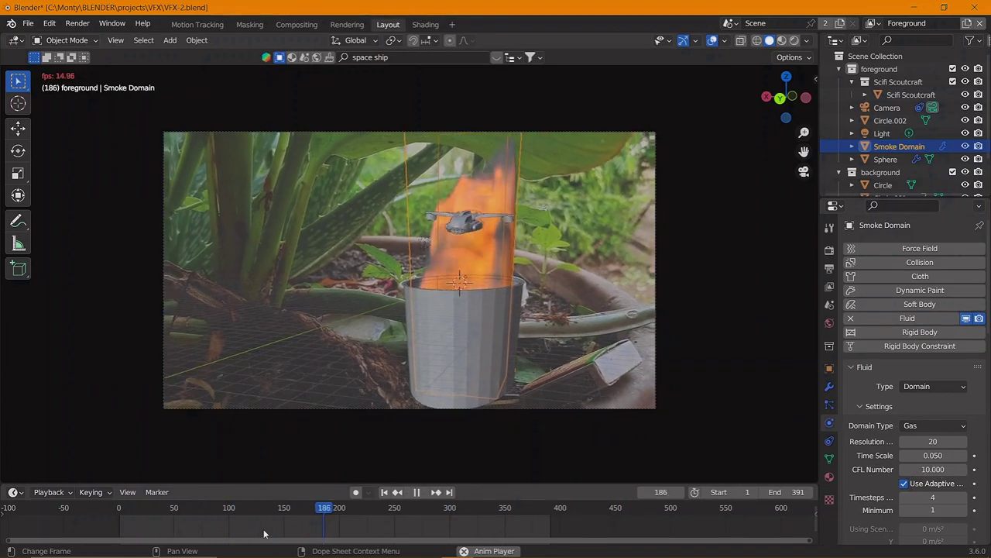
{"action": "key", "text": "space"}
{"action": "key", "text": "Return"}
{"action": "key", "text": "shift+Left"}
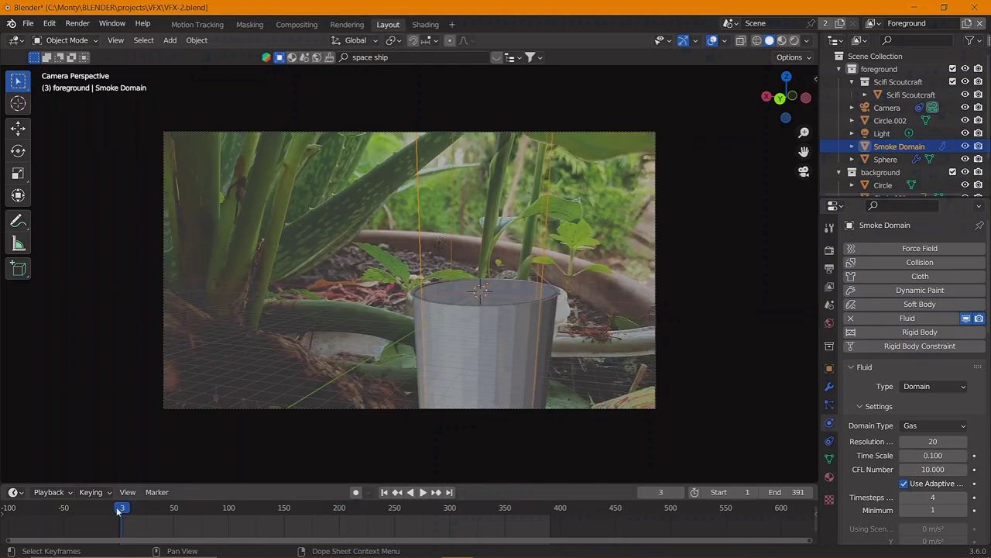
{"action": "key", "text": "space"}
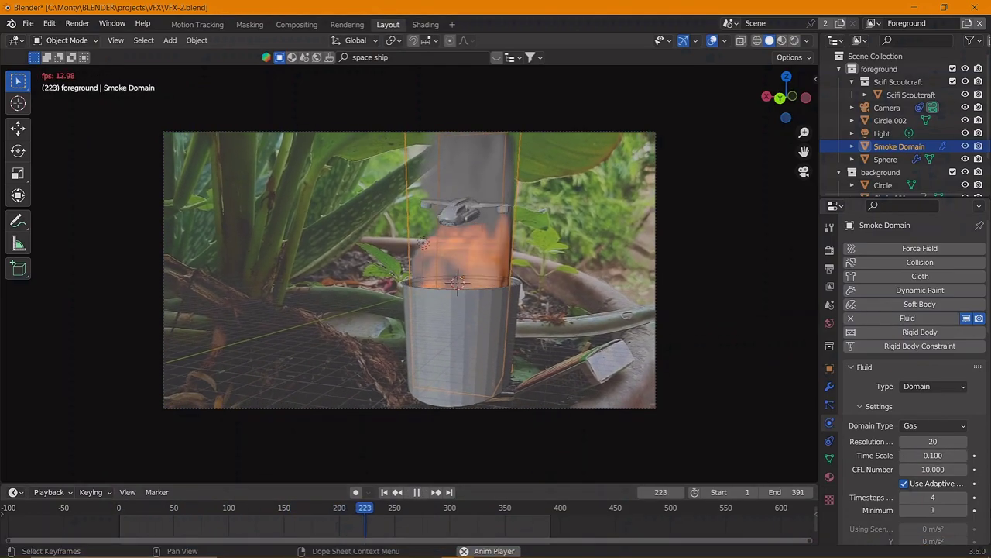
{"action": "key", "text": "space"}
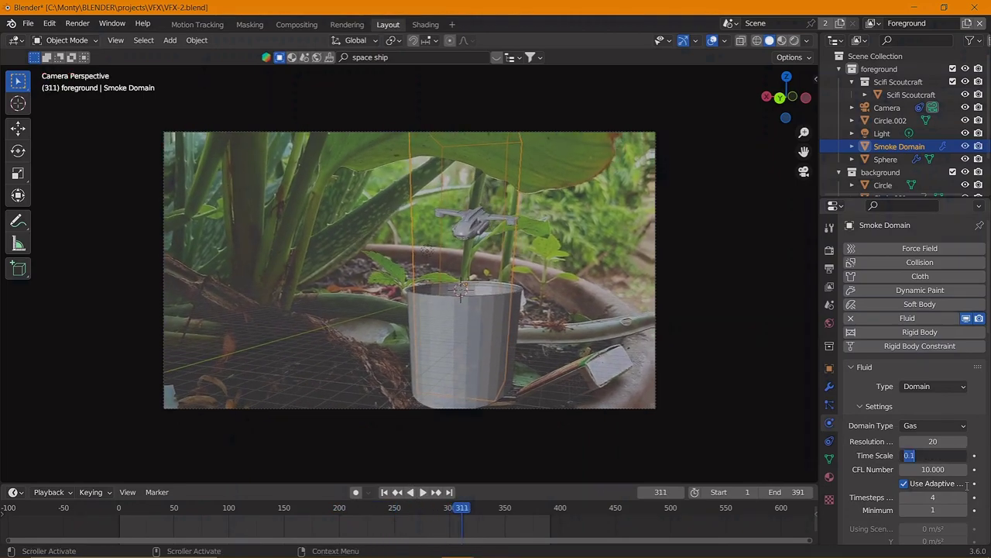
{"action": "type", "text": "0.200"}
Replay the smoke simulation with Time Scale 0.200 to check the result
{"action": "key", "text": "shift+Left"}
{"action": "key", "text": "space"}
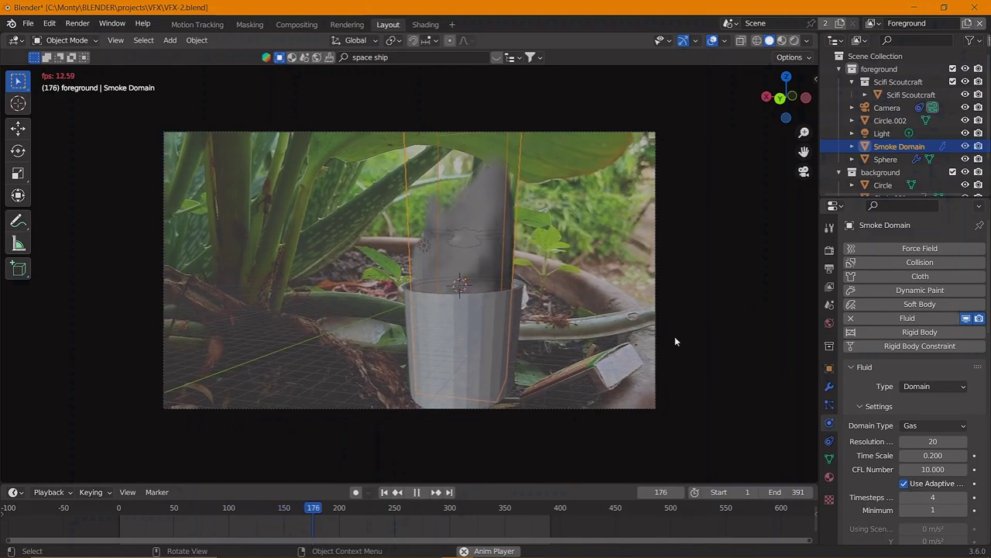
{"action": "key", "text": "space"}
{"action": "scroll", "coordinate": [959, 415], "scroll_direction": "down", "scroll_amount": 3}
{"action": "key", "text": "shift+Left"}
{"action": "key", "text": "space"}
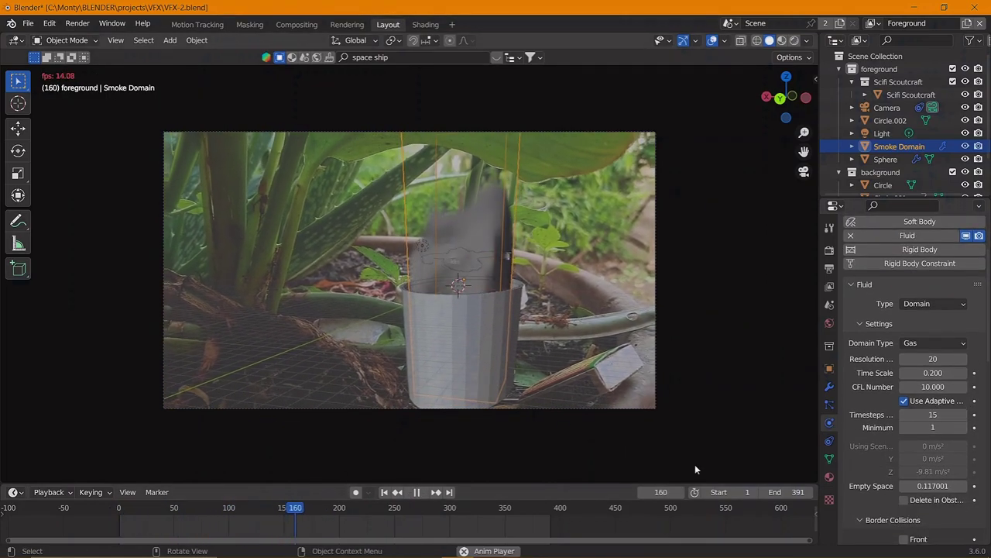
{"action": "key", "text": "space"}
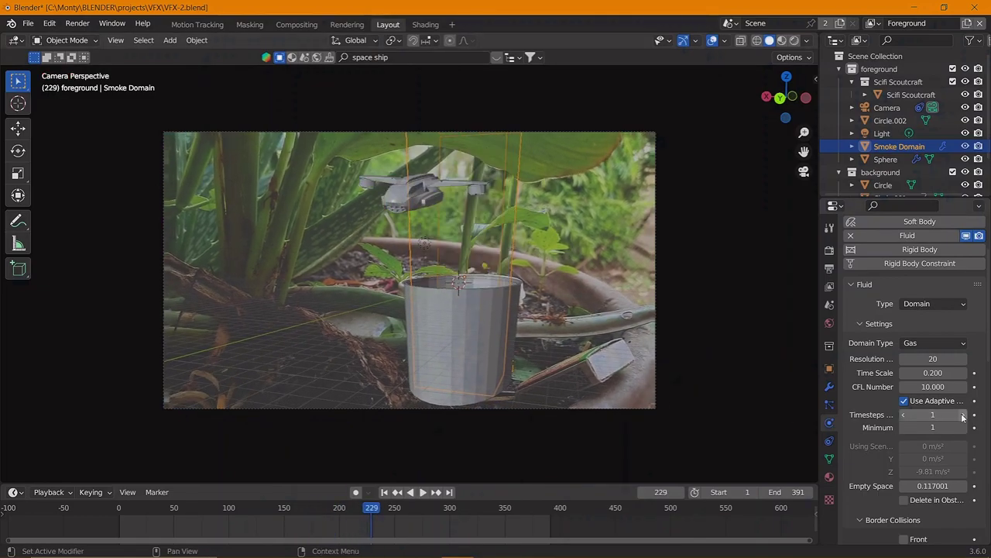
Set Timesteps Maximum to 1 and Empty Space to 0.405001, replaying after each
{"action": "left_click", "coordinate": [119, 509]}
{"action": "key", "text": "space"}
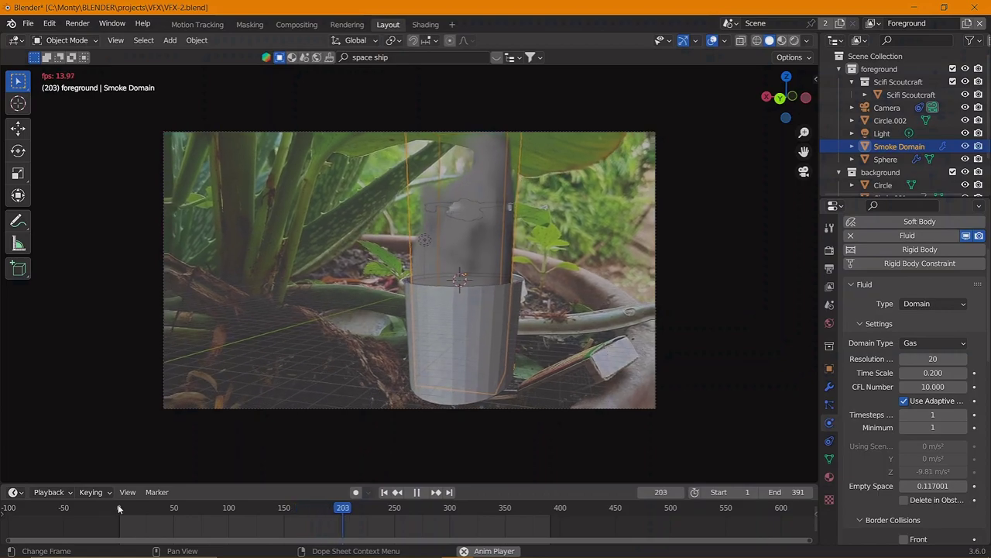
{"action": "key", "text": "space"}
{"action": "scroll", "coordinate": [938, 472], "scroll_direction": "down", "scroll_amount": 1}
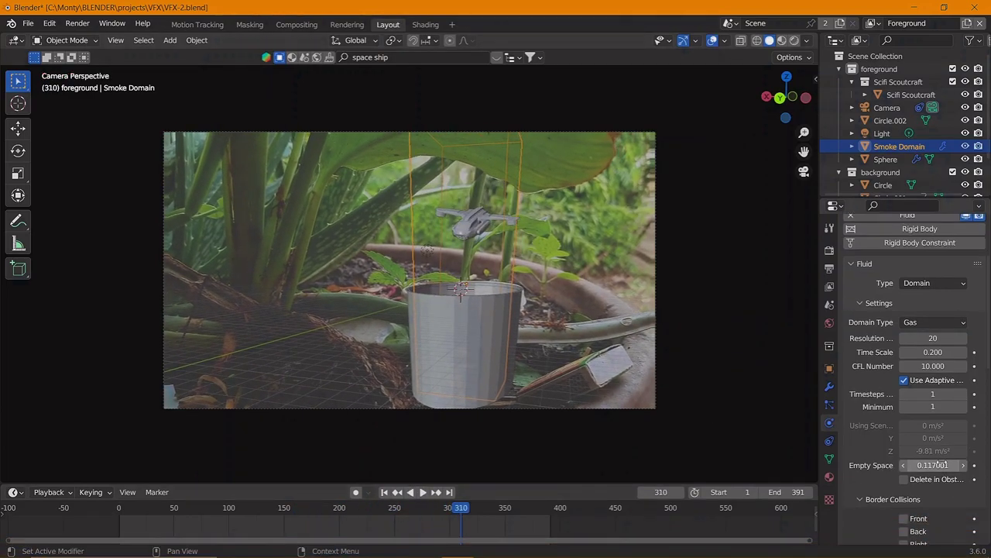
{"action": "left_click", "coordinate": [117, 511]}
{"action": "key", "text": "space"}
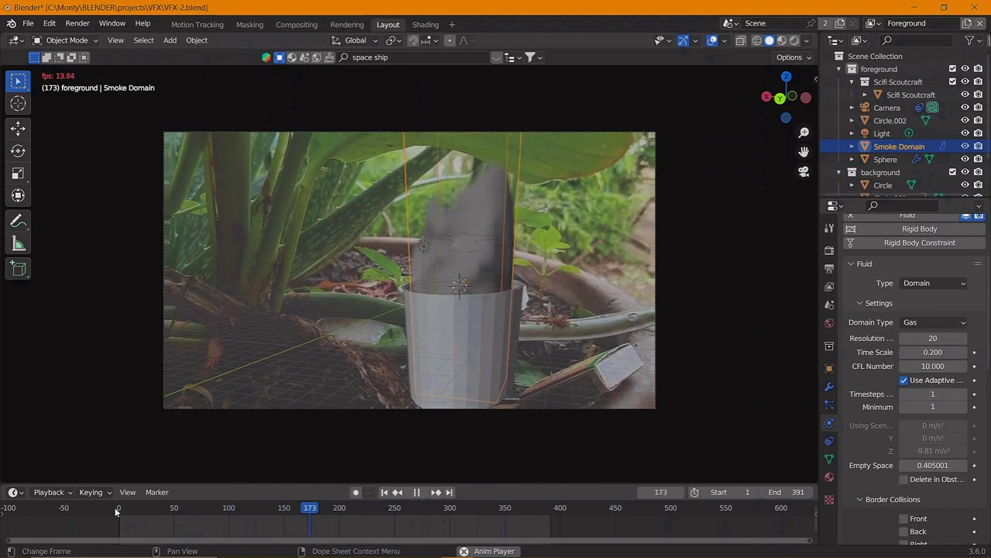
{"action": "key", "text": "space"}
Scroll the Outliner and select objects on the way to the Sphere emitter
{"action": "scroll", "coordinate": [942, 440], "scroll_direction": "down", "scroll_amount": 1}
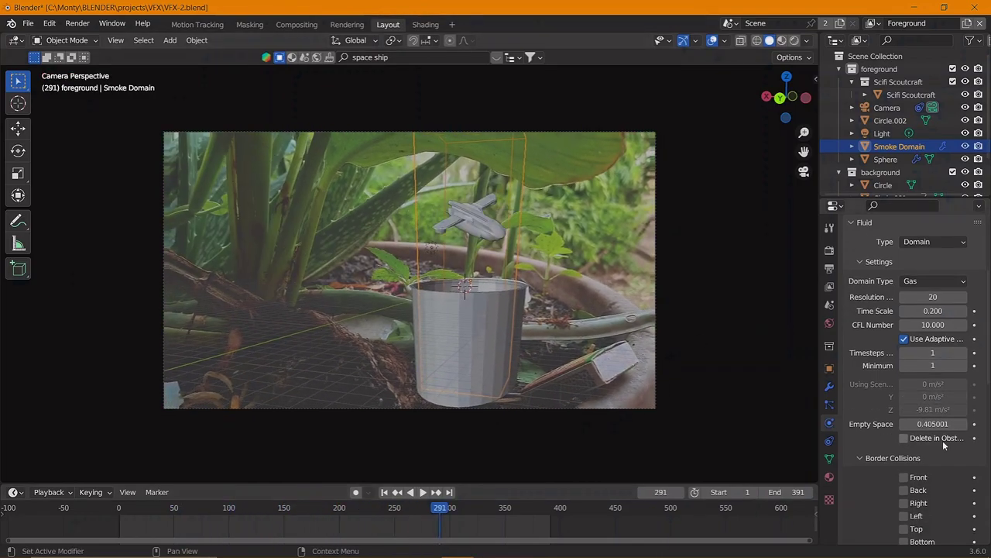
{"action": "scroll", "coordinate": [942, 440], "scroll_direction": "down", "scroll_amount": 3}
{"action": "scroll", "coordinate": [936, 309], "scroll_direction": "up", "scroll_amount": 1}
{"action": "scroll", "coordinate": [936, 308], "scroll_direction": "down", "scroll_amount": 1}
{"action": "scroll", "coordinate": [879, 381], "scroll_direction": "down", "scroll_amount": 1}
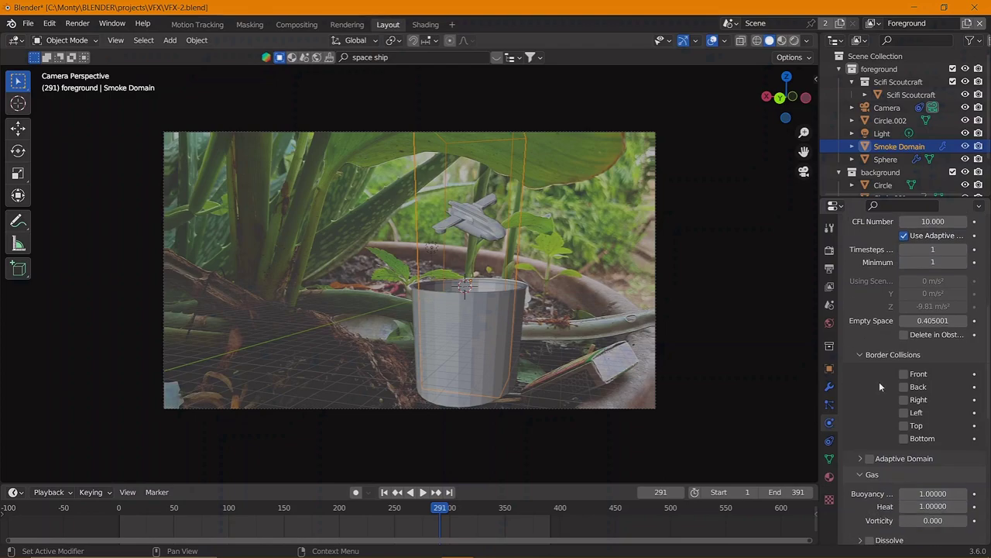
{"action": "scroll", "coordinate": [897, 407], "scroll_direction": "down", "scroll_amount": 1}
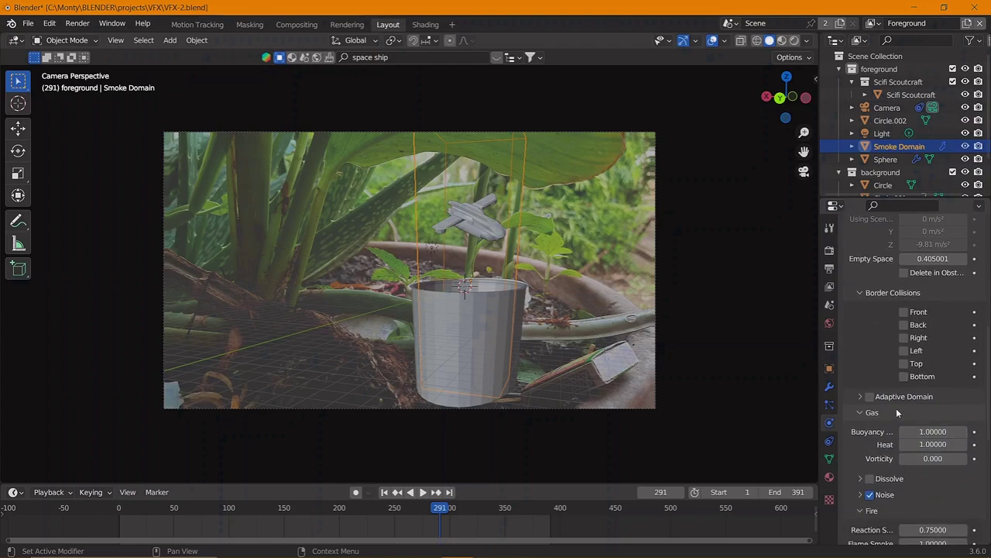
{"action": "left_click", "coordinate": [464, 353]}
{"action": "left_click", "coordinate": [463, 353]}
Select the Sphere fire emitter and replay the simulation to review its flames
{"action": "left_click", "coordinate": [463, 353]}
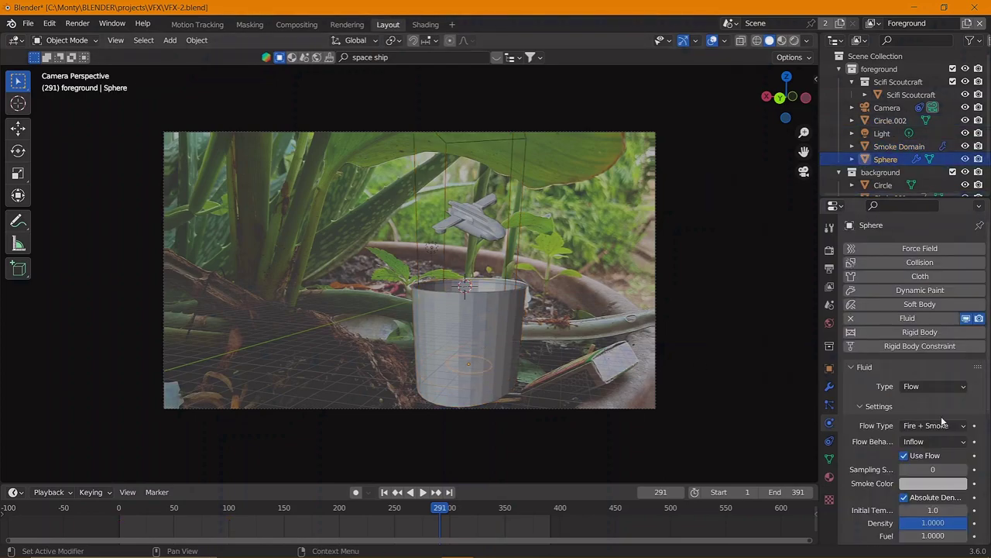
{"action": "scroll", "coordinate": [940, 447], "scroll_direction": "down", "scroll_amount": 2}
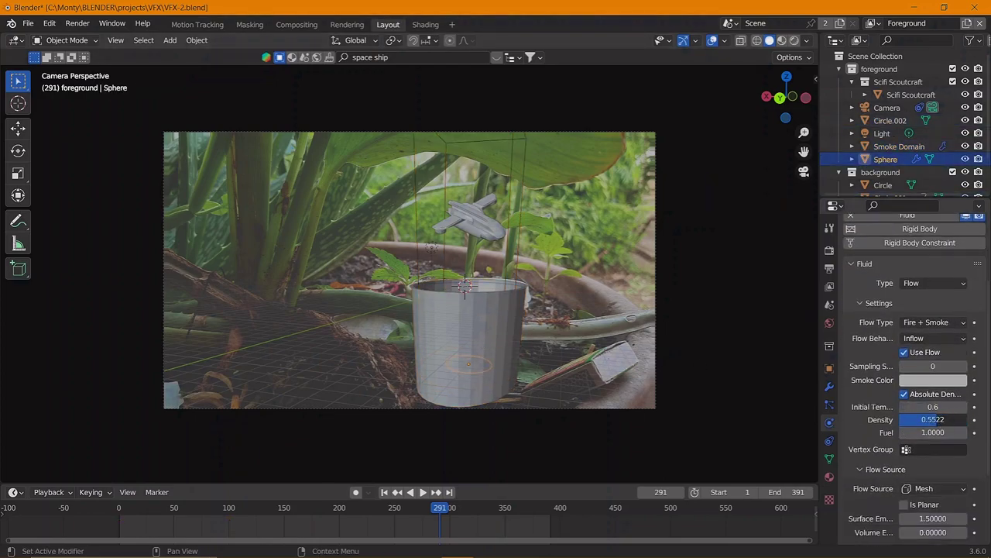
{"action": "key", "text": "shift+Left"}
{"action": "key", "text": "space"}
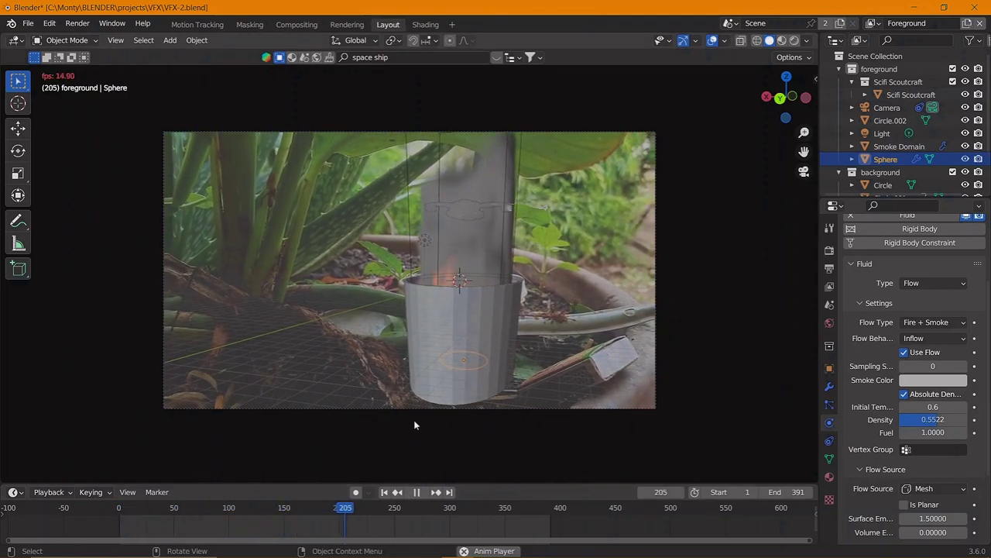
{"action": "key", "text": "space"}
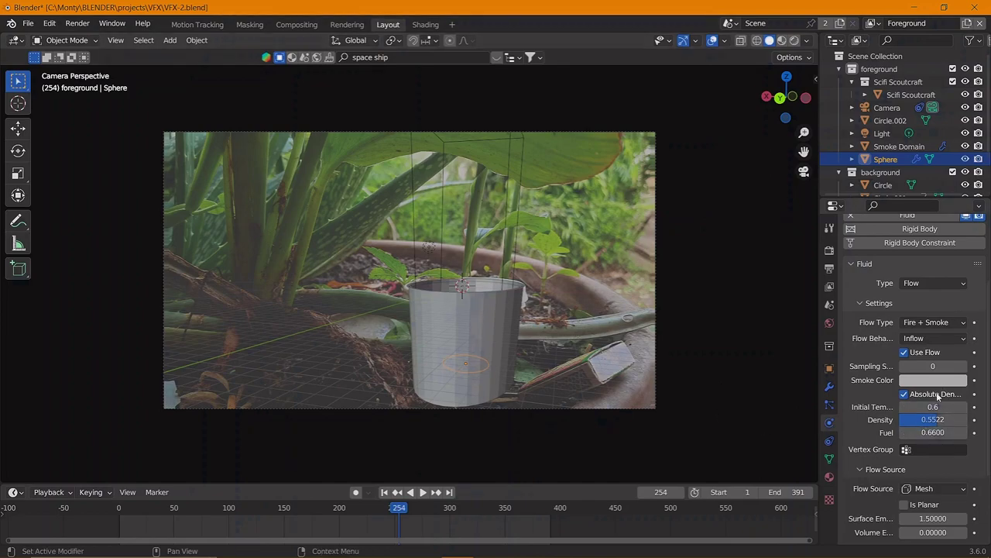
Set Sphere flow to Initial Temperature 0.5, Density 0.5597, Fuel 0.74, Surface Emission 1.006, and replay
{"action": "left_click", "coordinate": [937, 380]}
{"action": "scroll", "coordinate": [934, 434], "scroll_direction": "down", "scroll_amount": 3}
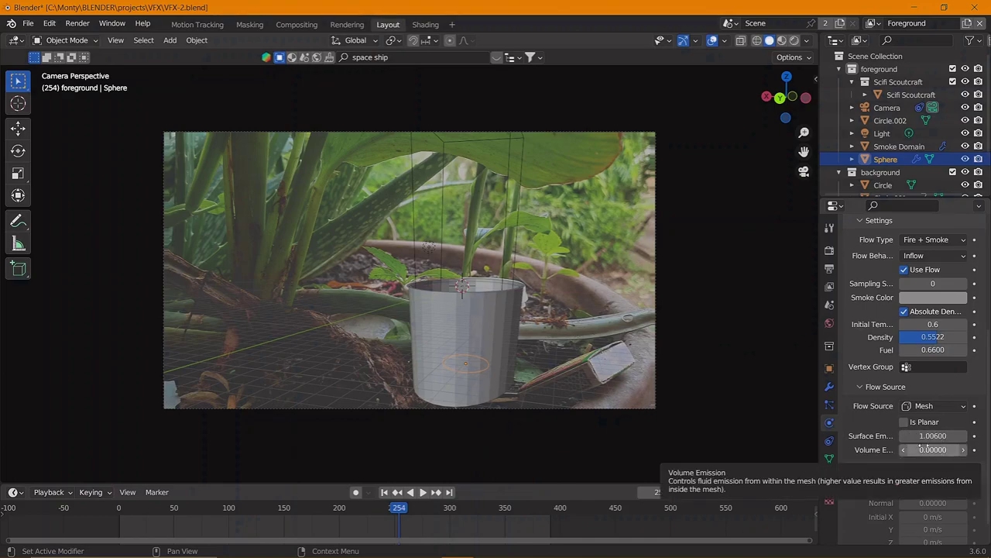
{"action": "scroll", "coordinate": [926, 453], "scroll_direction": "down", "scroll_amount": 1}
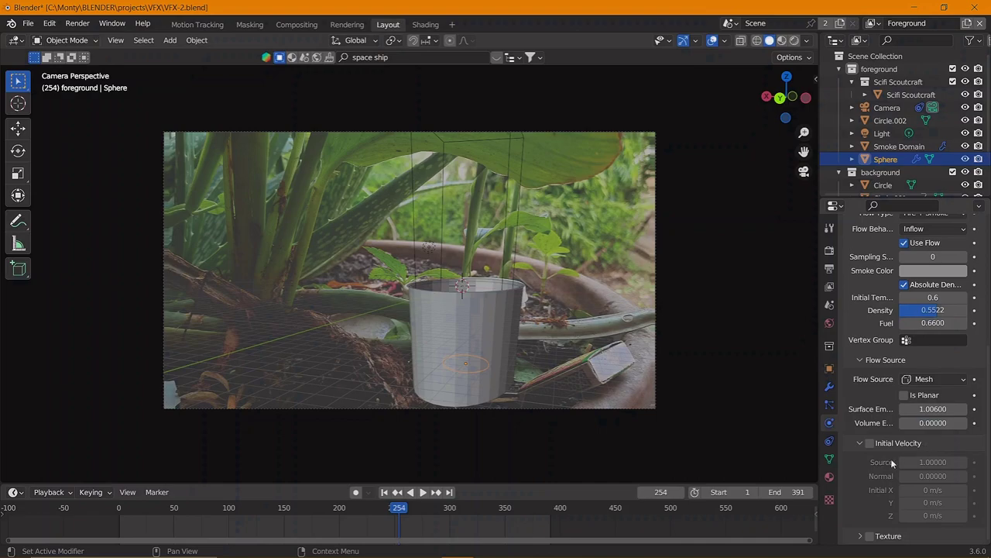
{"action": "scroll", "coordinate": [893, 462], "scroll_direction": "up", "scroll_amount": 6}
{"action": "key", "text": "shift+Left"}
{"action": "key", "text": "space"}
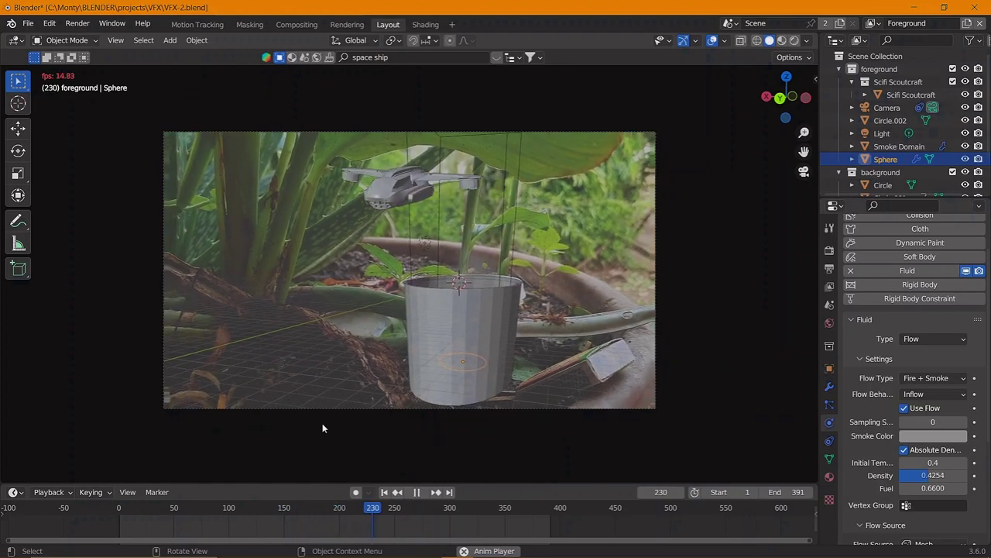
{"action": "key", "text": "space"}
{"action": "scroll", "coordinate": [909, 442], "scroll_direction": "down", "scroll_amount": 1}
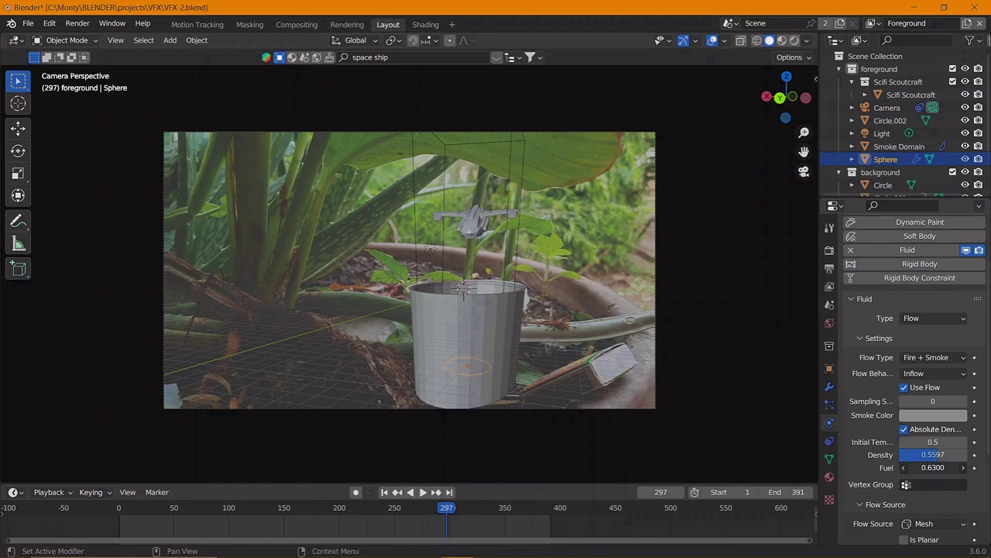
{"action": "left_click", "coordinate": [119, 515]}
{"action": "key", "text": "space"}
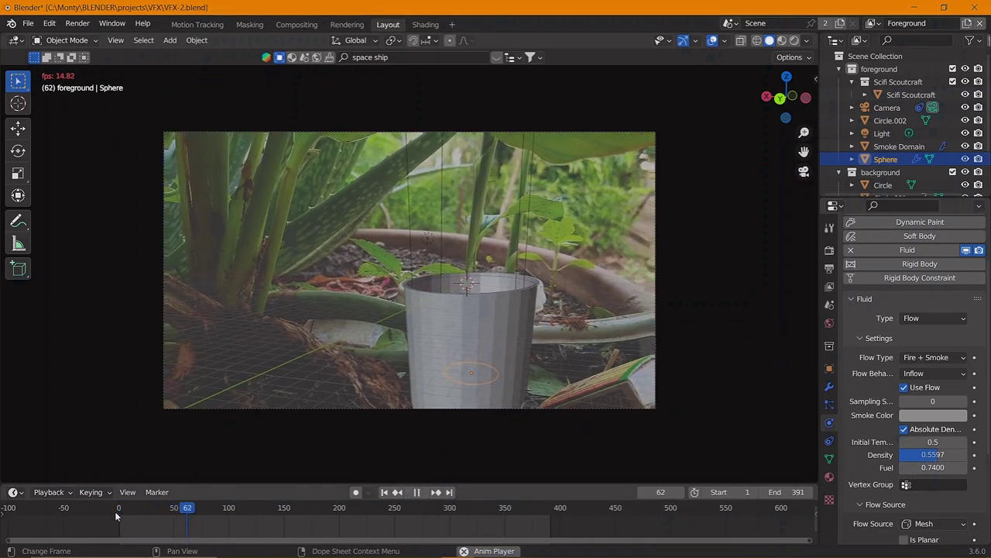
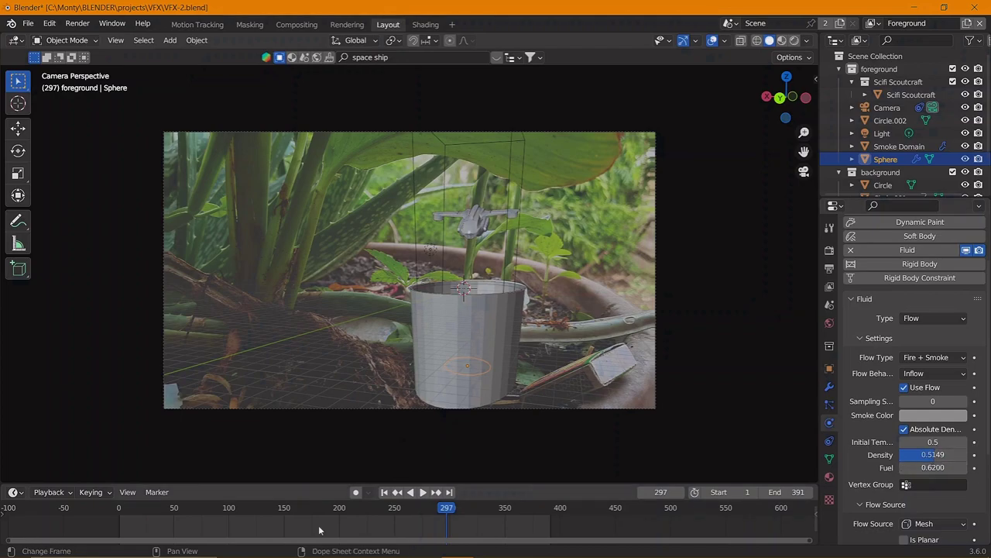
Play the animation from near the start to preview the Sphere's fire emission
{"action": "left_click", "coordinate": [113, 509]}
{"action": "key", "text": "space"}
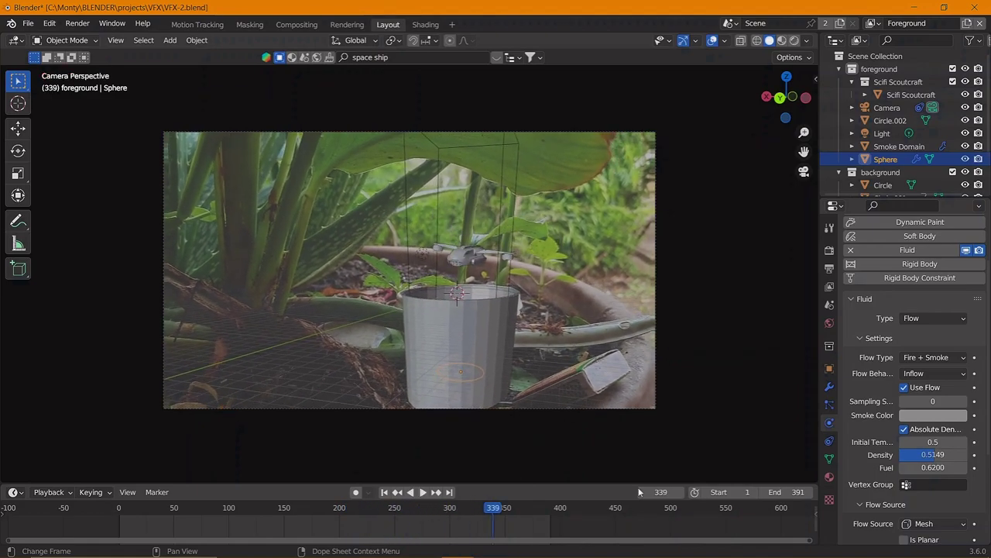
{"action": "scroll", "coordinate": [942, 481], "scroll_direction": "down", "scroll_amount": 4}
{"action": "scroll", "coordinate": [933, 418], "scroll_direction": "up", "scroll_amount": 2}
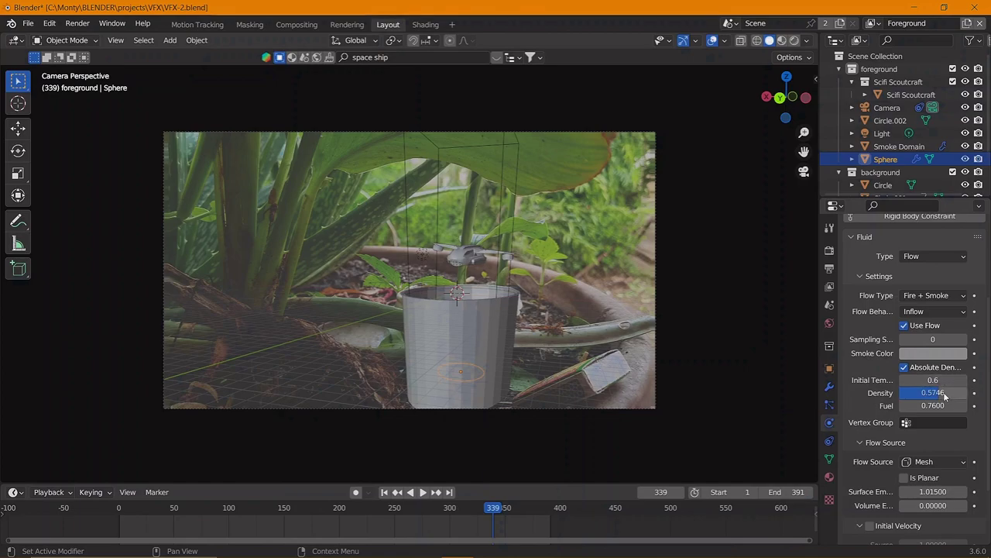
Raise the Sphere's flow density to about 0.62, replay the fire, and select the Smoke Domain
{"action": "left_click_drag", "start_coordinate": [945, 392], "coordinate": [954, 392]}
{"action": "key", "text": "shift+Left"}
{"action": "key", "text": "space"}
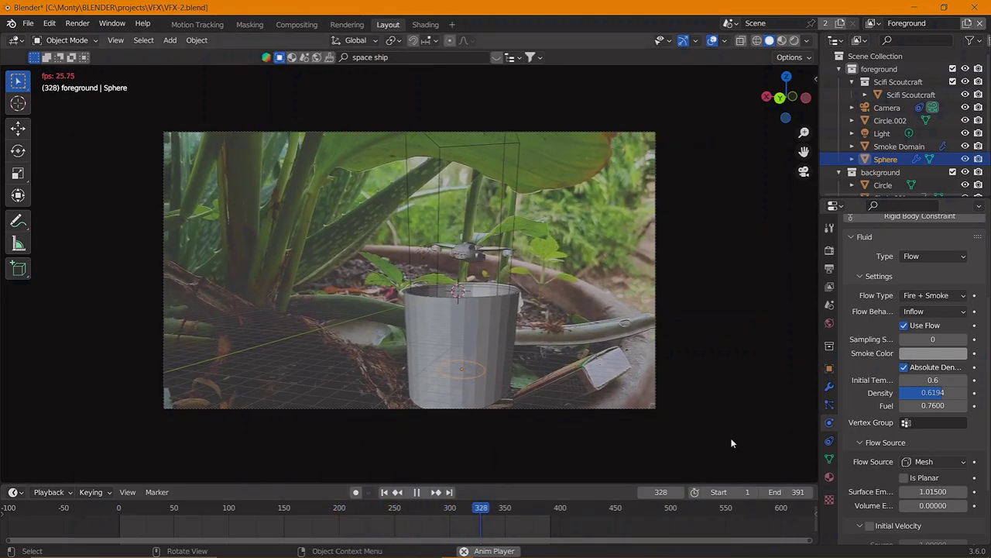
{"action": "key", "text": "space"}
{"action": "left_click", "coordinate": [900, 146]}
{"action": "scroll", "coordinate": [935, 425], "scroll_direction": "down", "scroll_amount": 6}
Preview the smoke simulation from the first frame and around frames 342–343
{"action": "scroll", "coordinate": [933, 434], "scroll_direction": "down", "scroll_amount": 8}
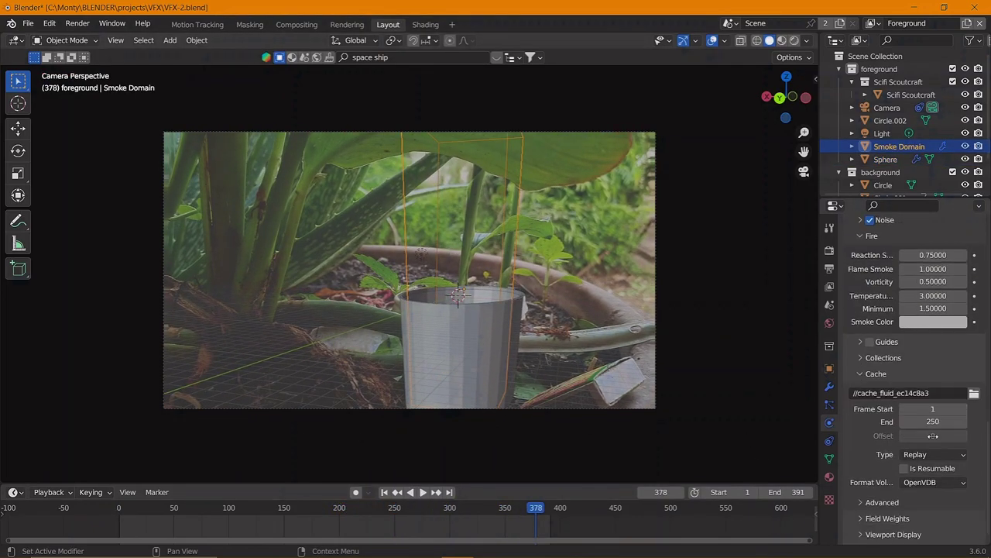
{"action": "key", "text": "shift+Left"}
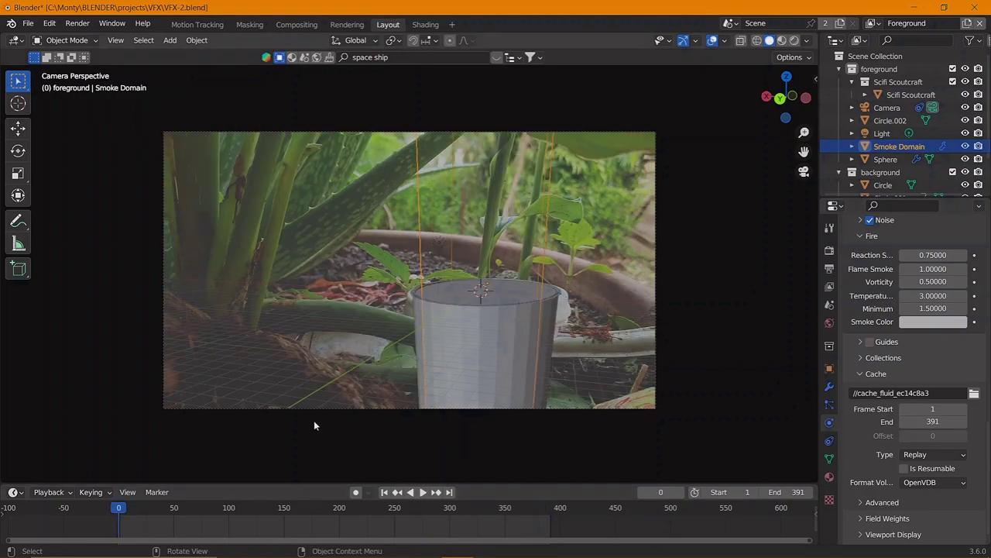
{"action": "key", "text": "space"}
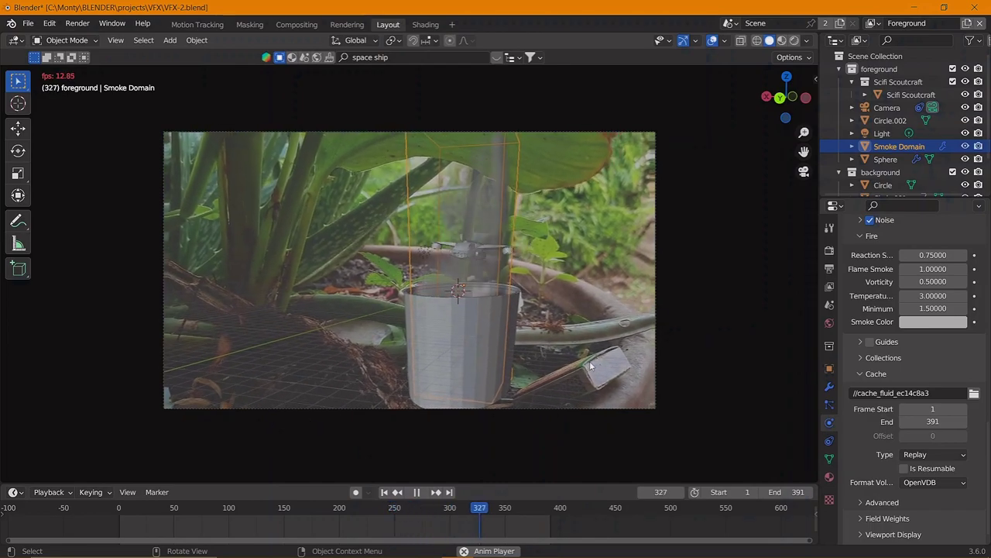
{"action": "key", "text": "space"}
{"action": "left_click", "coordinate": [496, 509]}
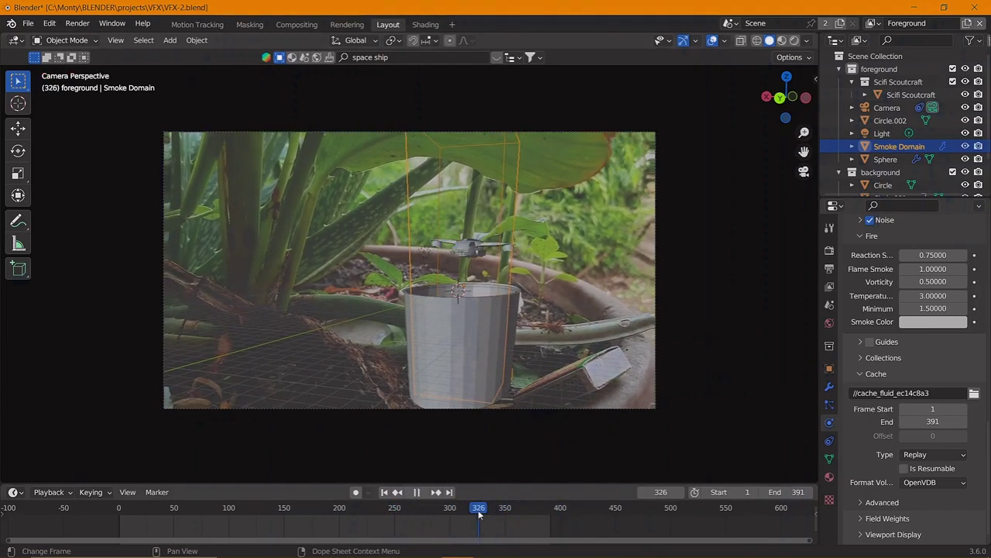
{"action": "key", "text": "space"}
{"action": "left_click_drag", "start_coordinate": [501, 508], "coordinate": [496, 512]}
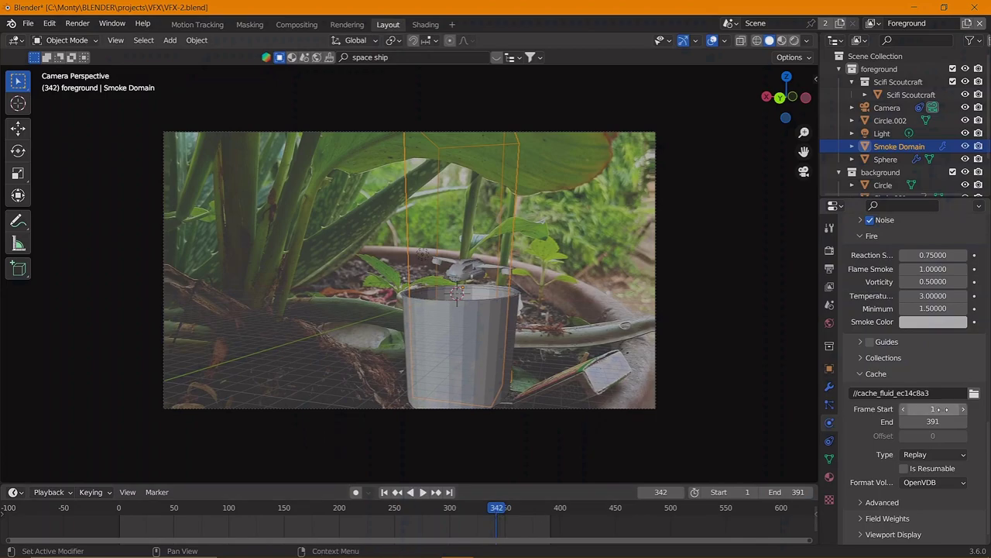
{"action": "left_click", "coordinate": [175, 512]}
{"action": "key", "text": "space"}
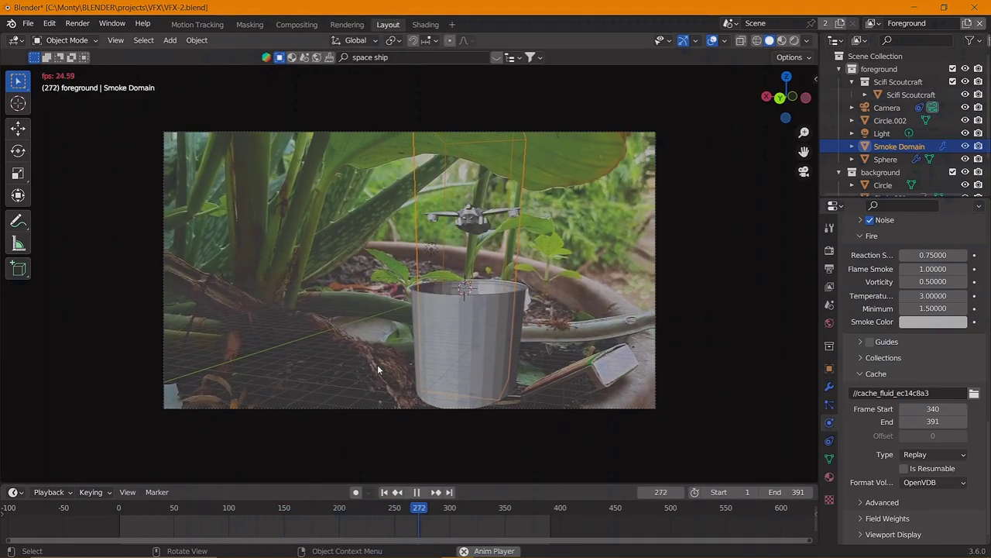
{"action": "key", "text": "space"}
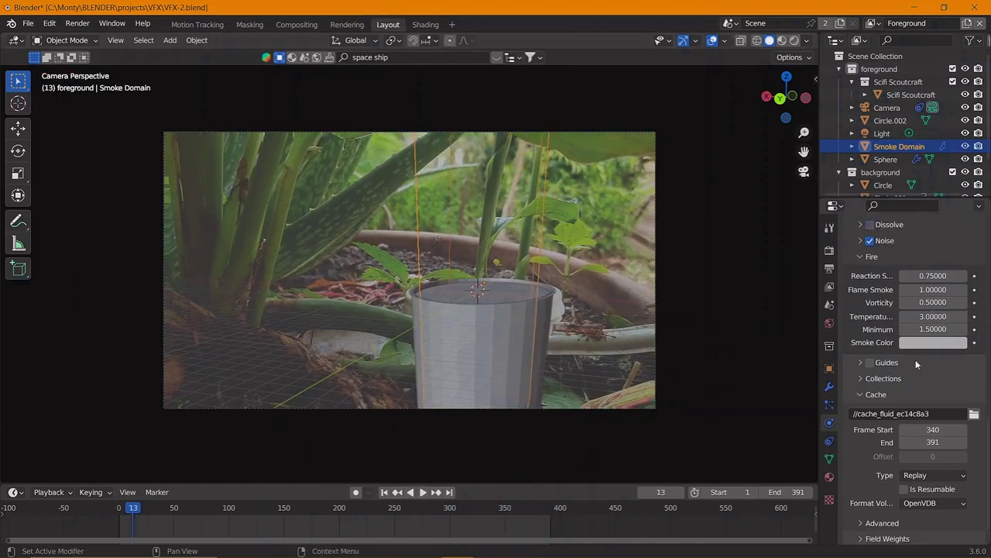
Select the Sphere emitter to bring up its Fluid Flow settings
{"action": "scroll", "coordinate": [910, 357], "scroll_direction": "up", "scroll_amount": 7}
{"action": "scroll", "coordinate": [937, 419], "scroll_direction": "up", "scroll_amount": 5}
{"action": "scroll", "coordinate": [945, 411], "scroll_direction": "up", "scroll_amount": 3}
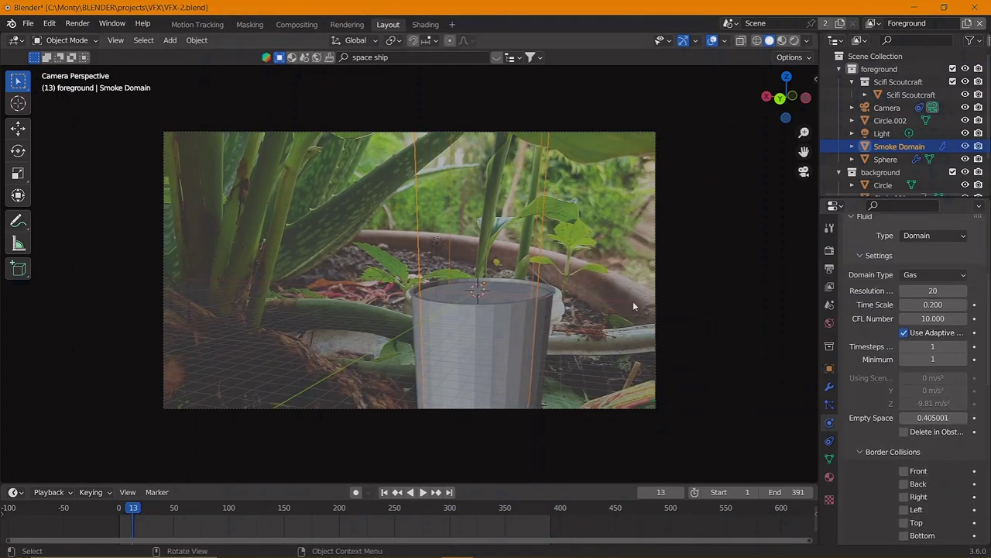
{"action": "left_click", "coordinate": [477, 385]}
{"action": "scroll", "coordinate": [933, 407], "scroll_direction": "down", "scroll_amount": 2}
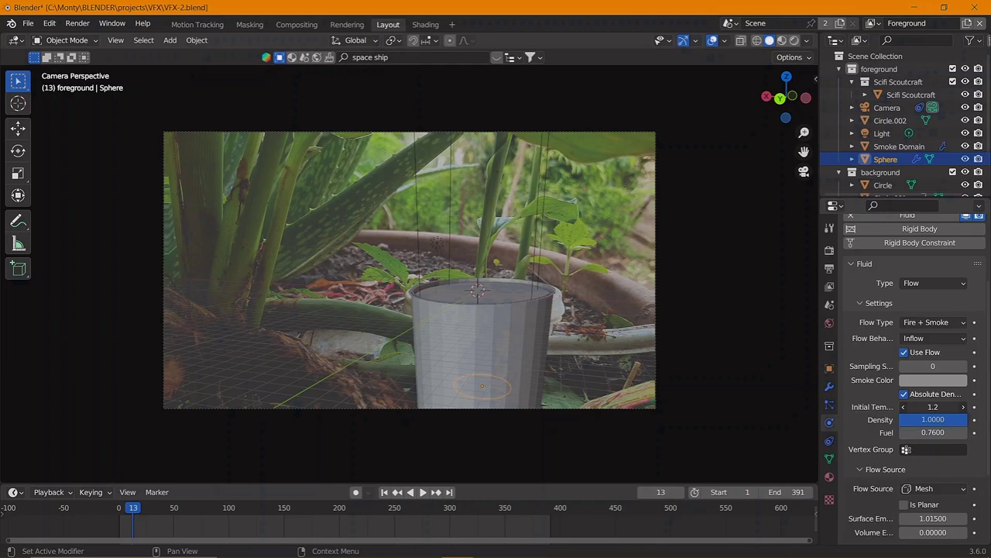
Preview the Sphere's emission by playing from near the start of the timeline
{"action": "key", "text": "space"}
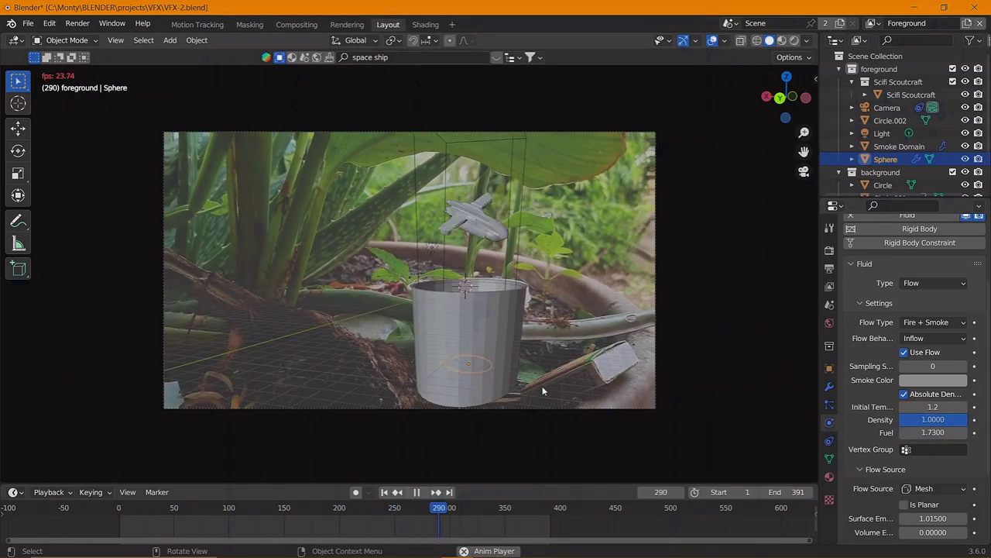
{"action": "key", "text": "space"}
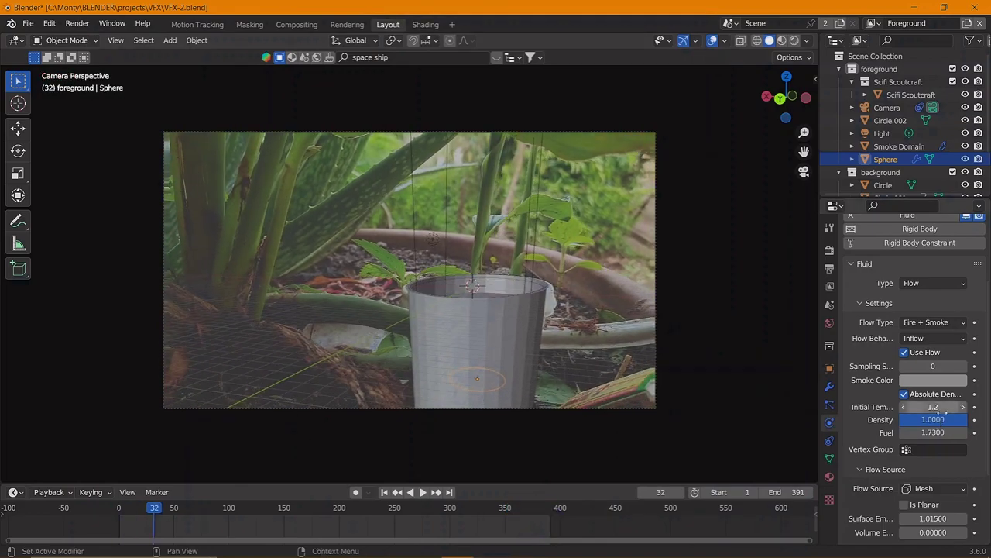
{"action": "scroll", "coordinate": [934, 433], "scroll_direction": "up", "scroll_amount": 1, "text": "ctrl"}
{"action": "scroll", "coordinate": [935, 427], "scroll_direction": "down", "scroll_amount": 2}
{"action": "scroll", "coordinate": [937, 415], "scroll_direction": "down", "scroll_amount": 1}
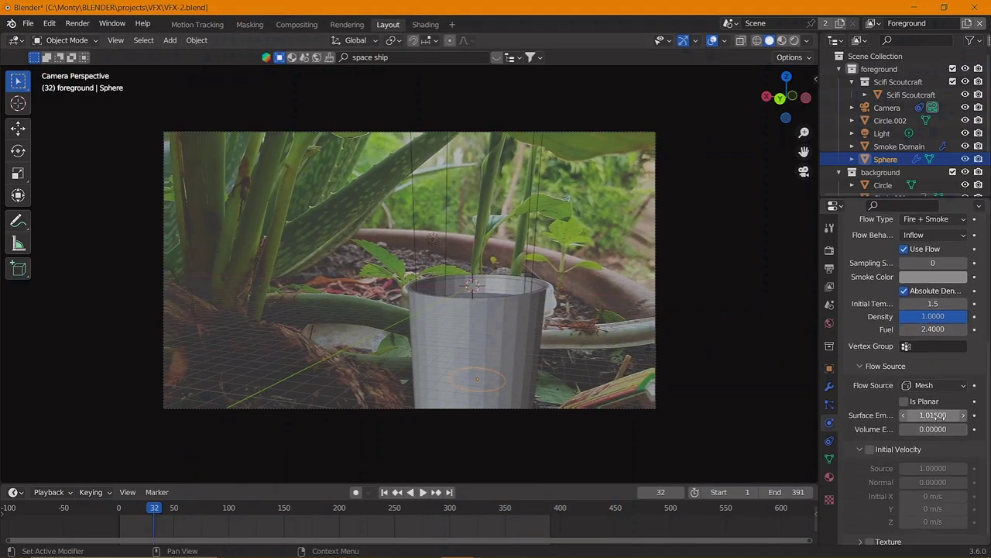
{"action": "scroll", "coordinate": [930, 348], "scroll_direction": "up", "scroll_amount": 5}
{"action": "left_click", "coordinate": [119, 505]}
{"action": "key", "text": "space"}
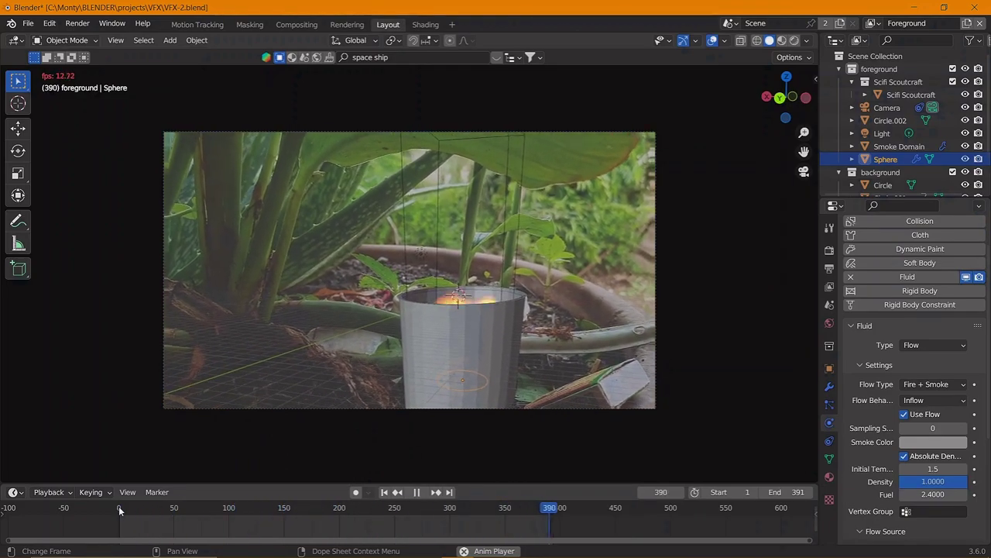
{"action": "key", "text": "space"}
{"action": "scroll", "coordinate": [894, 446], "scroll_direction": "down", "scroll_amount": 5}
Select the Smoke Domain and replay the simulation around frames 230–237
{"action": "left_click", "coordinate": [899, 146]}
{"action": "scroll", "coordinate": [929, 418], "scroll_direction": "down", "scroll_amount": 2}
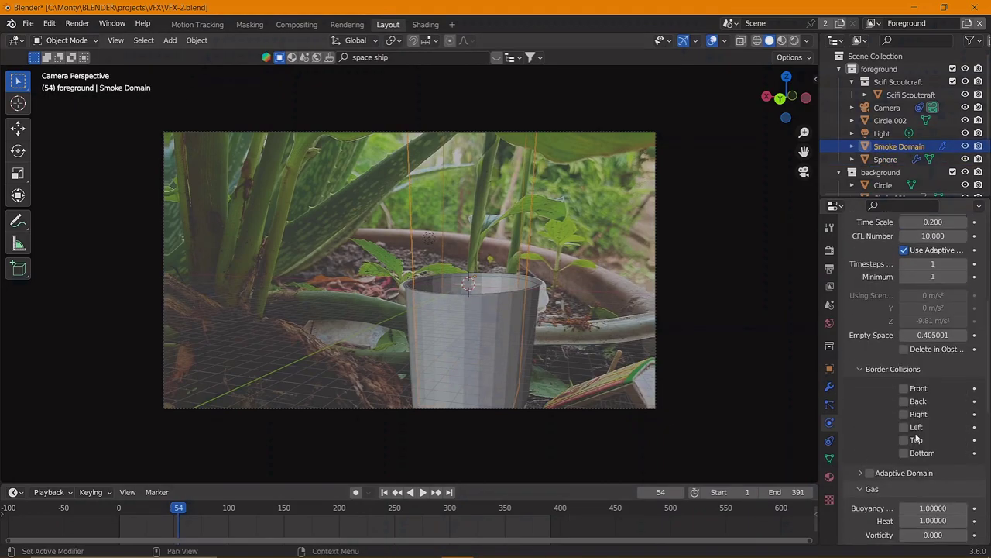
{"action": "scroll", "coordinate": [937, 414], "scroll_direction": "down", "scroll_amount": 5}
{"action": "left_click", "coordinate": [370, 513]}
{"action": "key", "text": "space"}
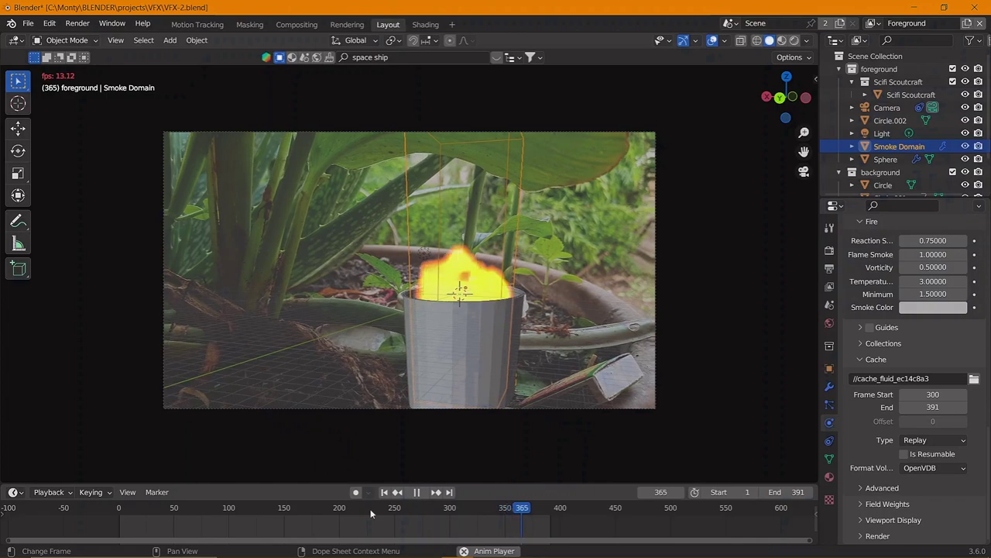
{"action": "key", "text": "space"}
{"action": "scroll", "coordinate": [891, 440], "scroll_direction": "up", "scroll_amount": 4}
{"action": "scroll", "coordinate": [891, 440], "scroll_direction": "up", "scroll_amount": 2}
{"action": "left_click", "coordinate": [380, 507]}
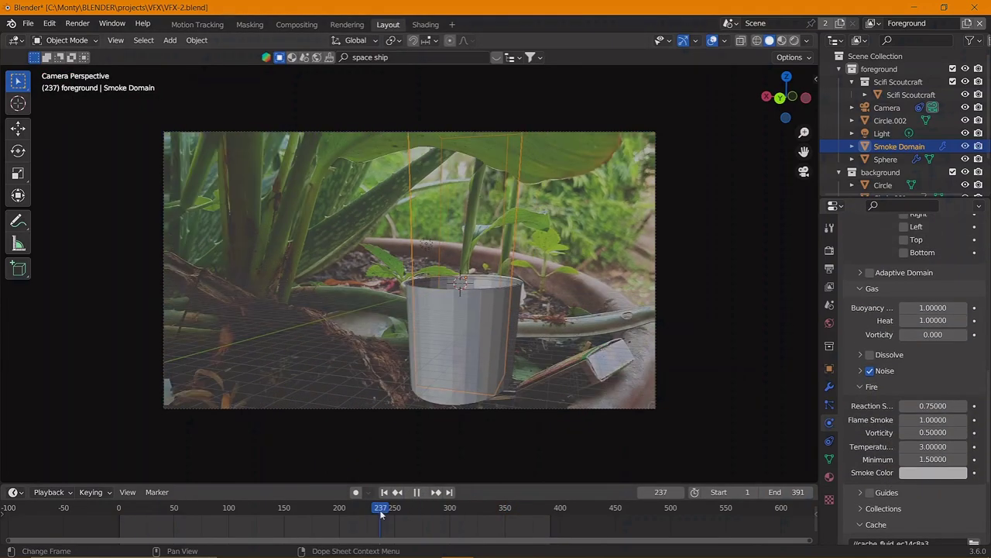
{"action": "key", "text": "space"}
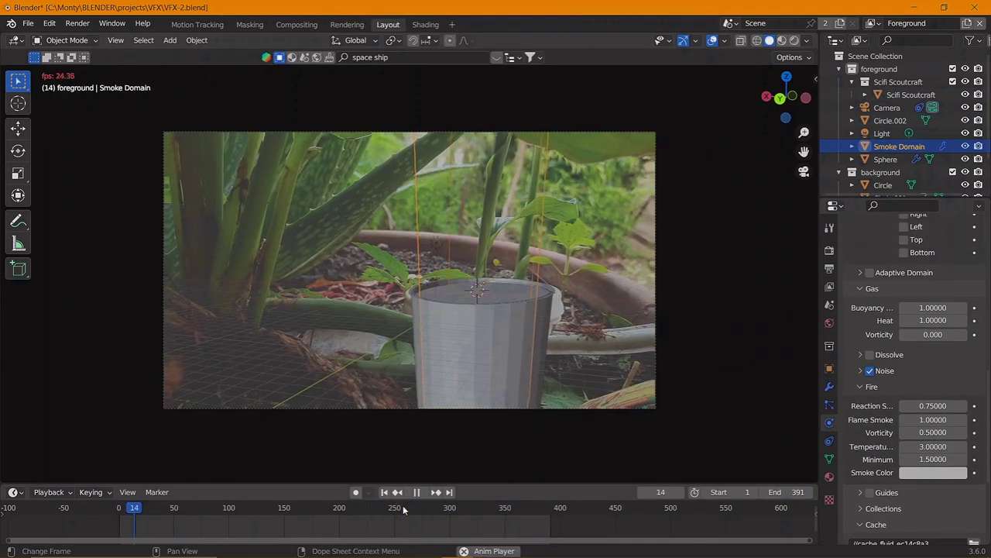
{"action": "key", "text": "space"}
Select the Sphere emitter, widen the Properties editor, and fit the camera view
{"action": "left_click", "coordinate": [469, 382]}
{"action": "left_click", "coordinate": [470, 383]}
{"action": "scroll", "coordinate": [955, 383], "scroll_direction": "down", "scroll_amount": 3}
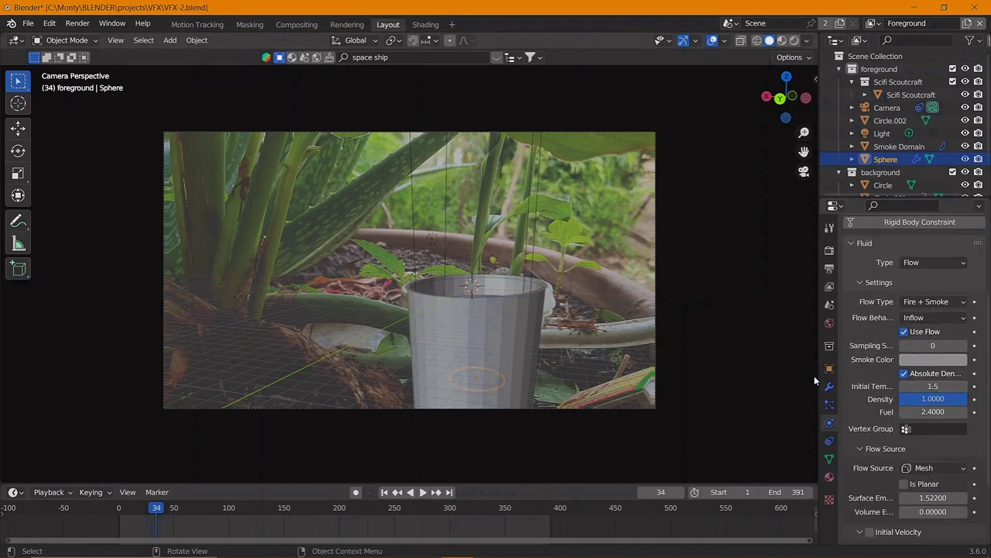
{"action": "left_click_drag", "start_coordinate": [814, 379], "coordinate": [780, 379]}
{"action": "key", "text": "Home"}
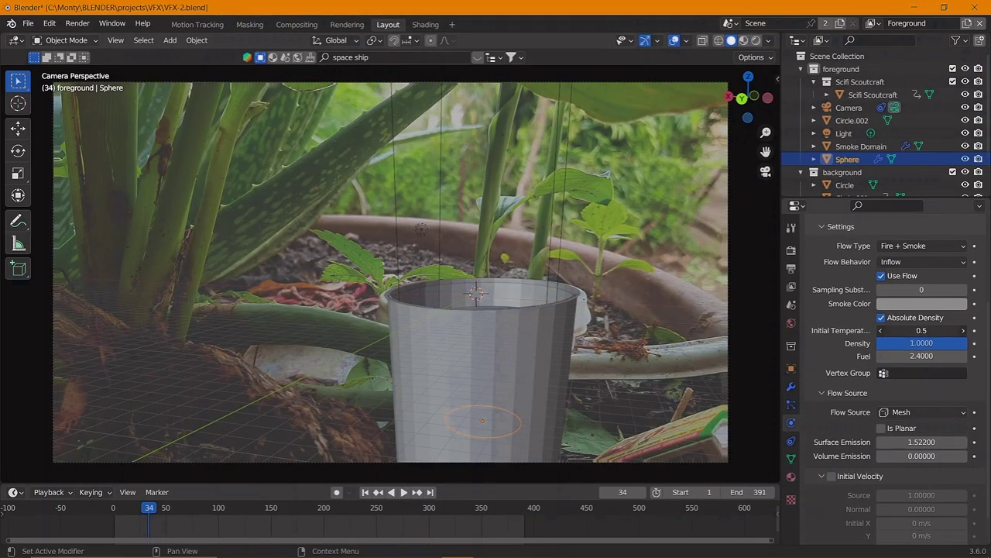
Raise the Sphere's fuel to 0.41 while previewing the fire around frames 280–288
{"action": "left_click", "coordinate": [388, 507]}
{"action": "key", "text": "space"}
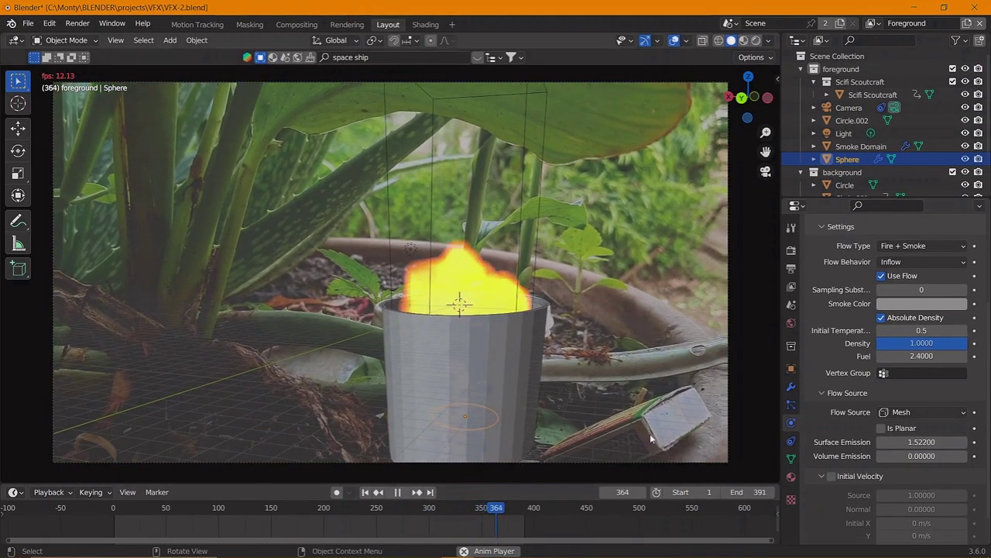
{"action": "key", "text": "space"}
{"action": "left_click", "coordinate": [412, 508]}
{"action": "mouse_move", "coordinate": [922, 355]}
{"action": "left_mouse_down"}
{"action": "mouse_move", "coordinate": [938, 356]}
{"action": "mouse_move", "coordinate": [927, 356]}
{"action": "left_mouse_up"}
{"action": "key", "text": "space"}
Replay the fire from around frame 295 to check the flames
{"action": "key", "text": "space"}
{"action": "left_click", "coordinate": [424, 508]}
{"action": "key", "text": "space"}
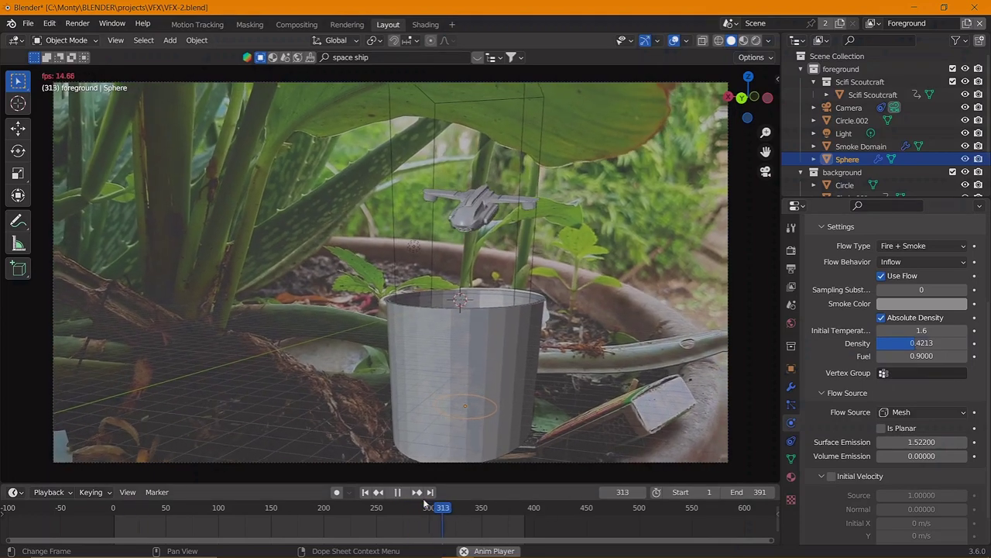
{"action": "key", "text": "space"}
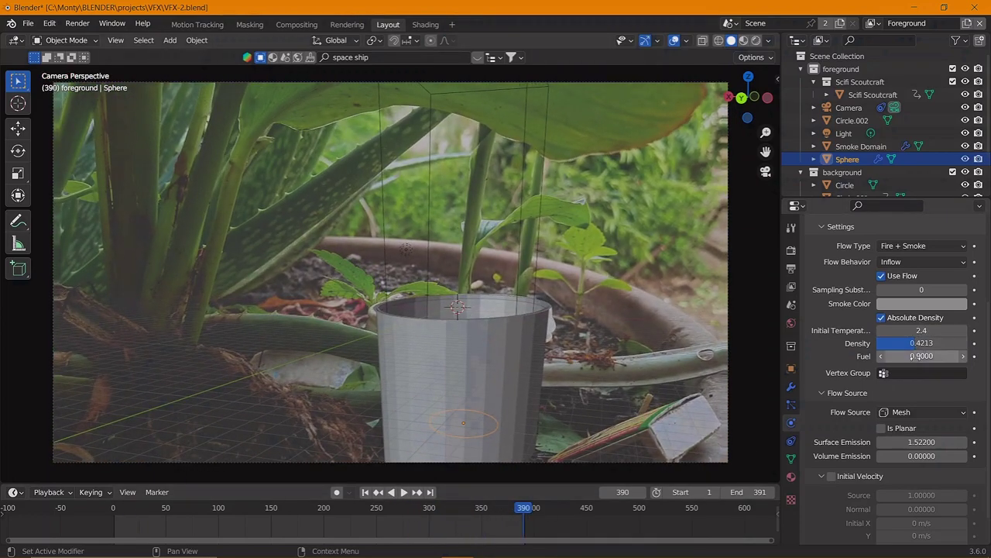
{"action": "key", "text": "space"}
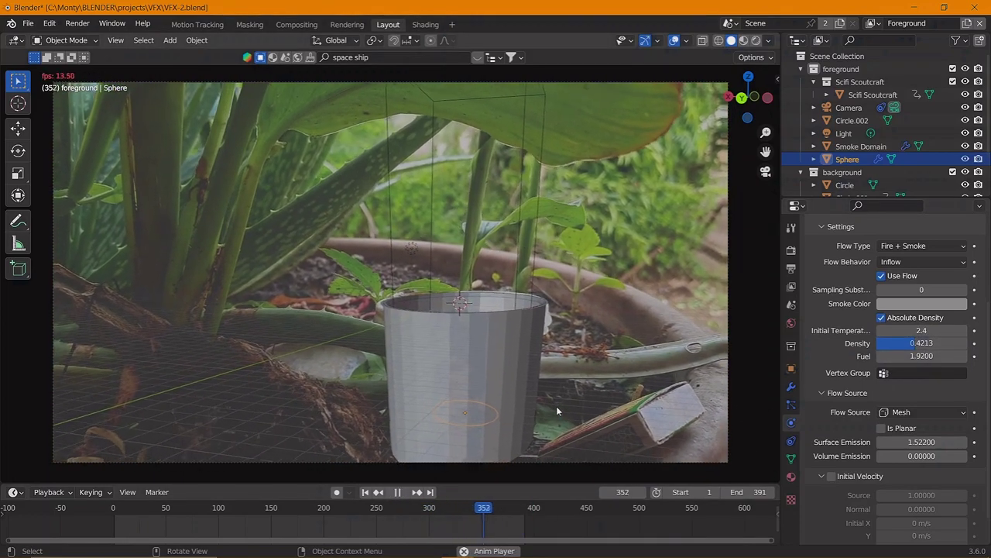
{"action": "key", "text": "Escape"}
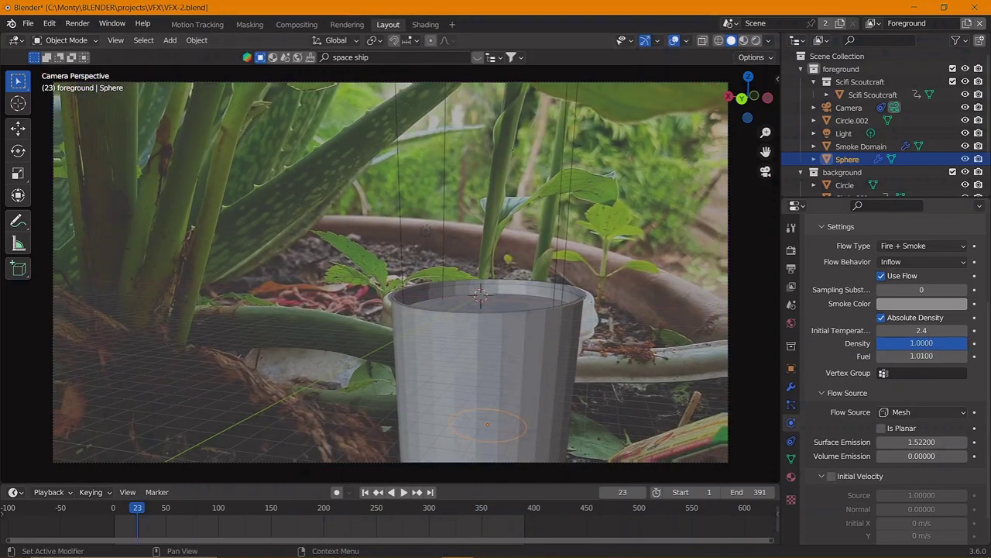
{"action": "key", "text": "space"}
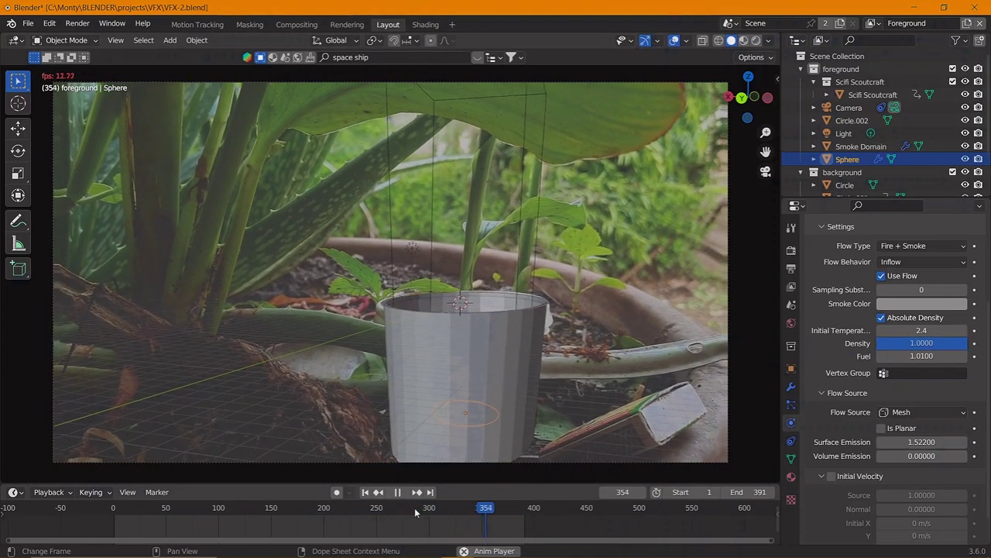
{"action": "key", "text": "space"}
{"action": "key", "text": "space"}
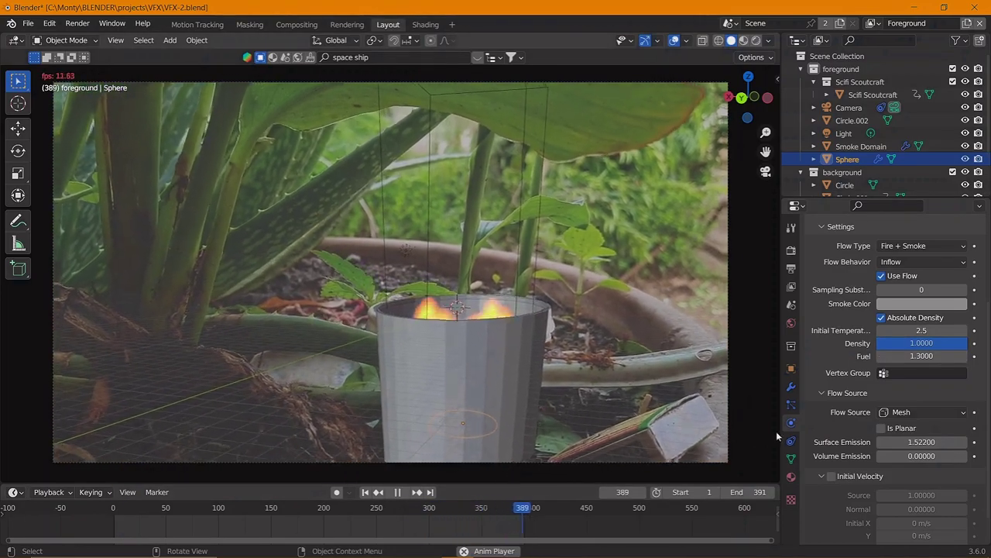
{"action": "key", "text": "space"}
Raise the fire emitter's fuel further, to about 1.05, and replay the flames
{"action": "left_click_drag", "start_coordinate": [922, 356], "coordinate": [952, 356]}
{"action": "key", "text": "space"}
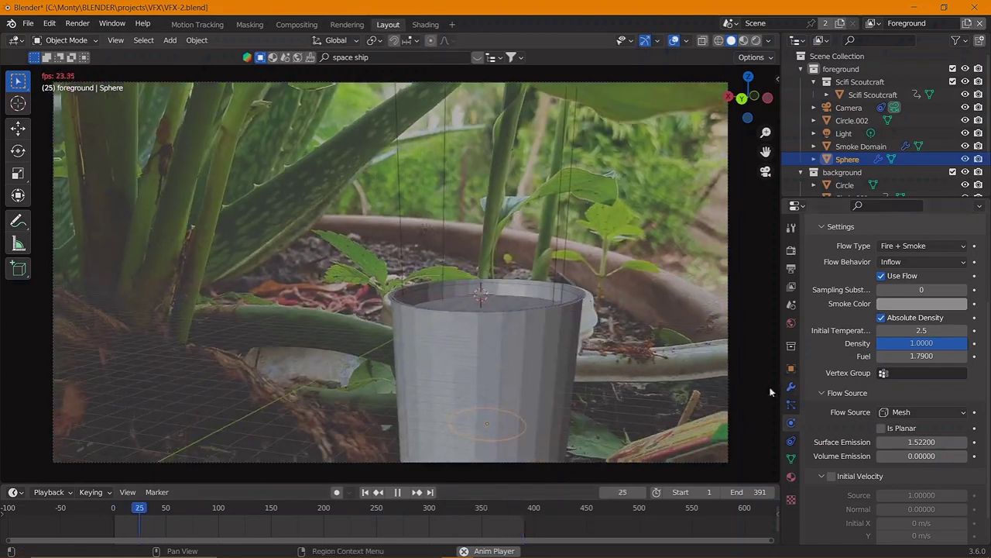
{"action": "key", "text": "space"}
{"action": "scroll", "coordinate": [932, 376], "scroll_direction": "down", "scroll_amount": 1}
{"action": "scroll", "coordinate": [930, 377], "scroll_direction": "up", "scroll_amount": 2}
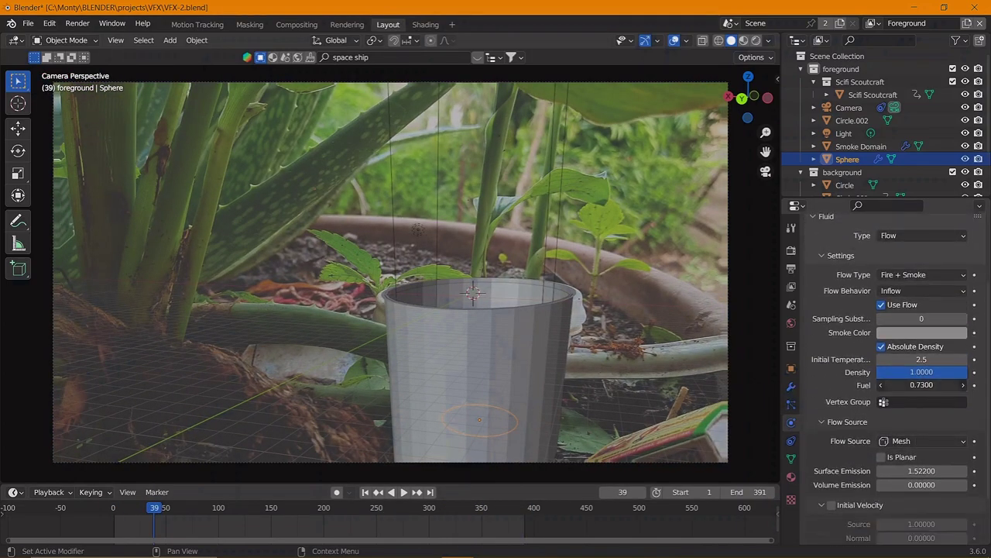
{"action": "key", "text": "space"}
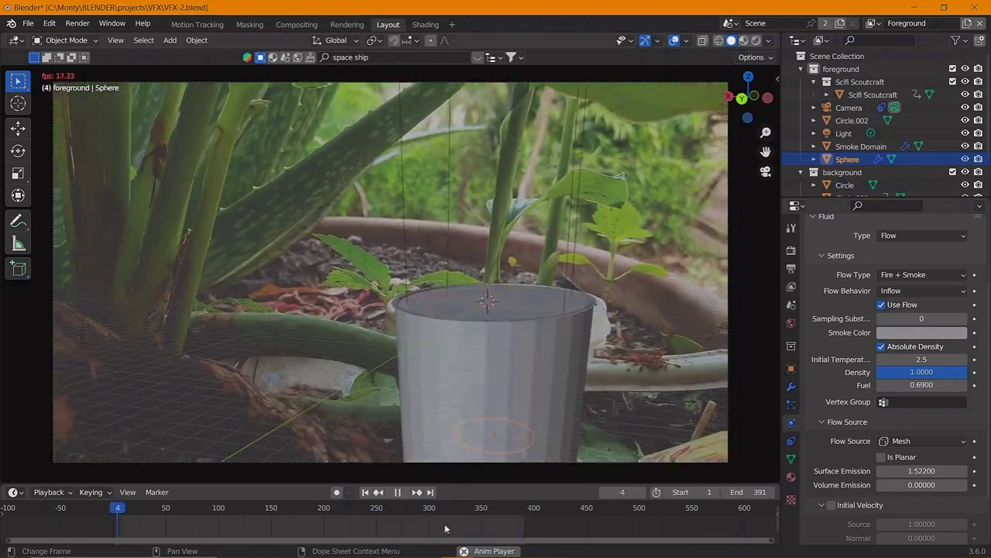
{"action": "key", "text": "space"}
Change the Smoke Domain's cache Frame Start and test it with playback from frame 0
{"action": "left_click", "coordinate": [860, 147]}
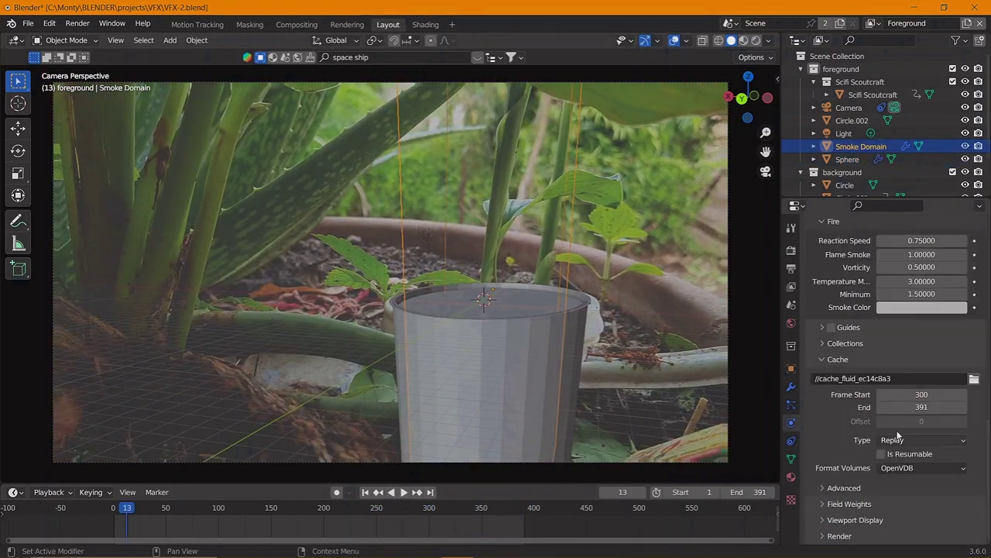
{"action": "type", "text": "00"}
{"action": "key", "text": "Return"}
{"action": "key", "text": "space"}
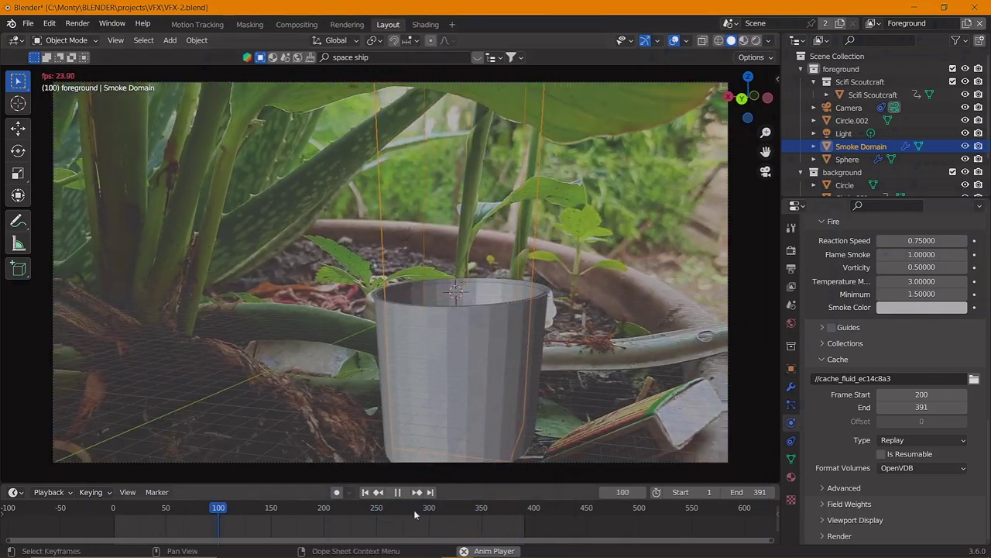
{"action": "key", "text": "space"}
{"action": "left_click", "coordinate": [113, 510]}
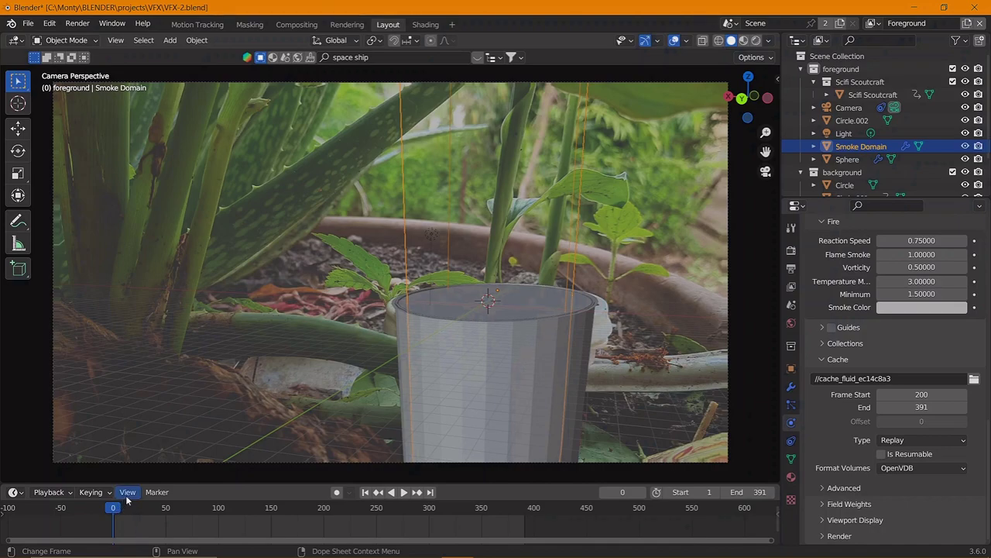
Play the animation in Rendered shading, then return to Solid and select the Sphere in the cup
{"action": "left_click", "coordinate": [756, 41]}
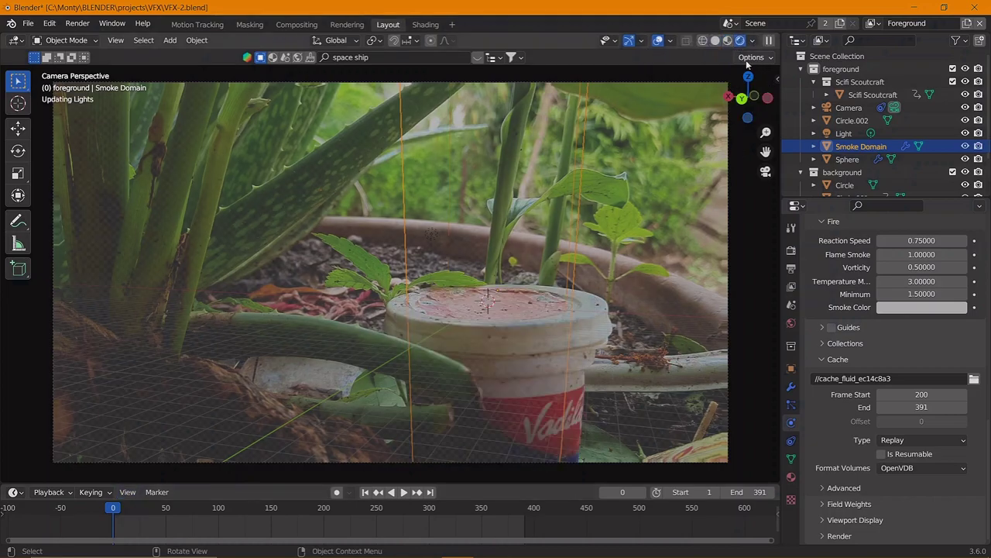
{"action": "key", "text": "space"}
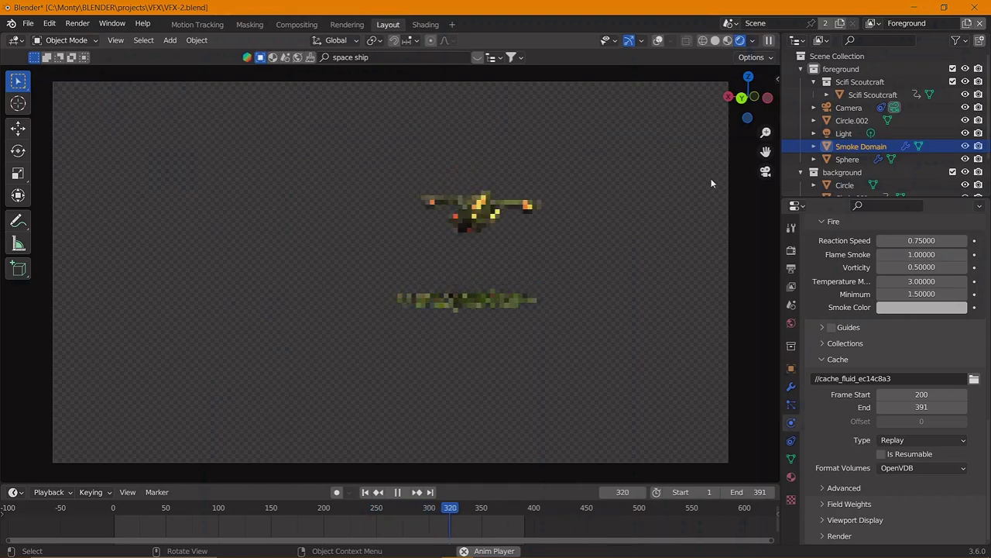
{"action": "left_click", "coordinate": [715, 41]}
{"action": "left_click", "coordinate": [477, 417]}
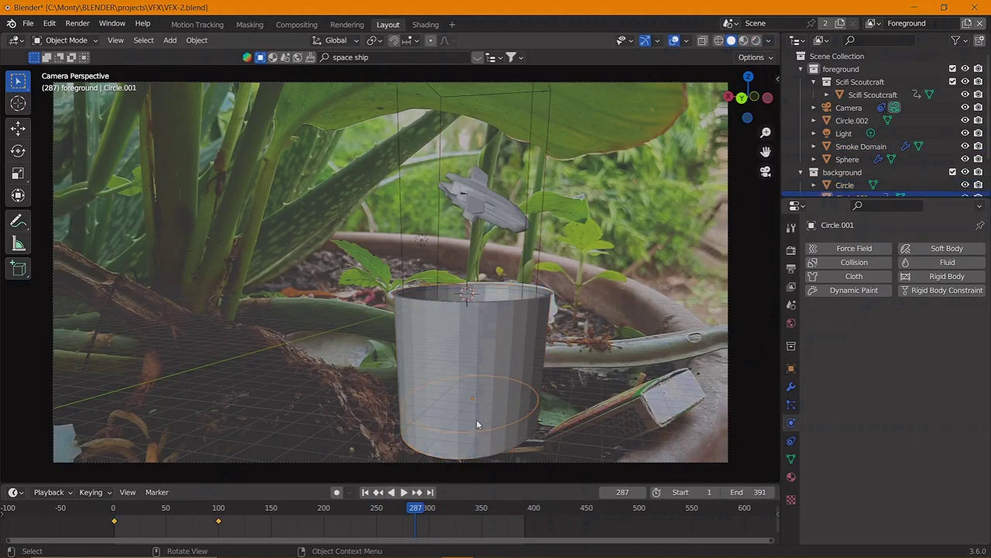
{"action": "left_click", "coordinate": [462, 430]}
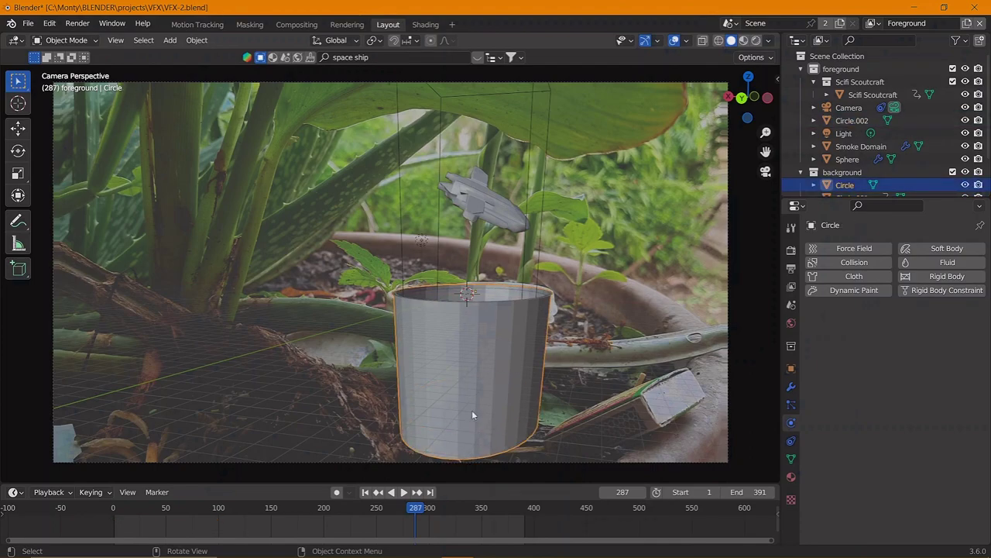
{"action": "left_click", "coordinate": [472, 415]}
Select the Smoke Domain and replay the fire simulation from around frame 250
{"action": "left_click", "coordinate": [307, 505]}
{"action": "key", "text": "space"}
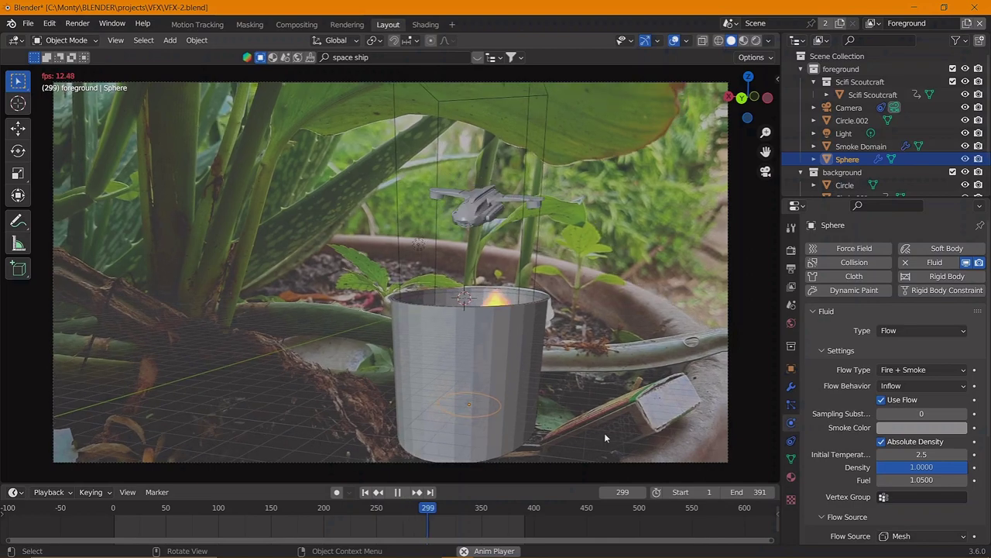
{"action": "key", "text": "space"}
{"action": "left_click", "coordinate": [860, 146]}
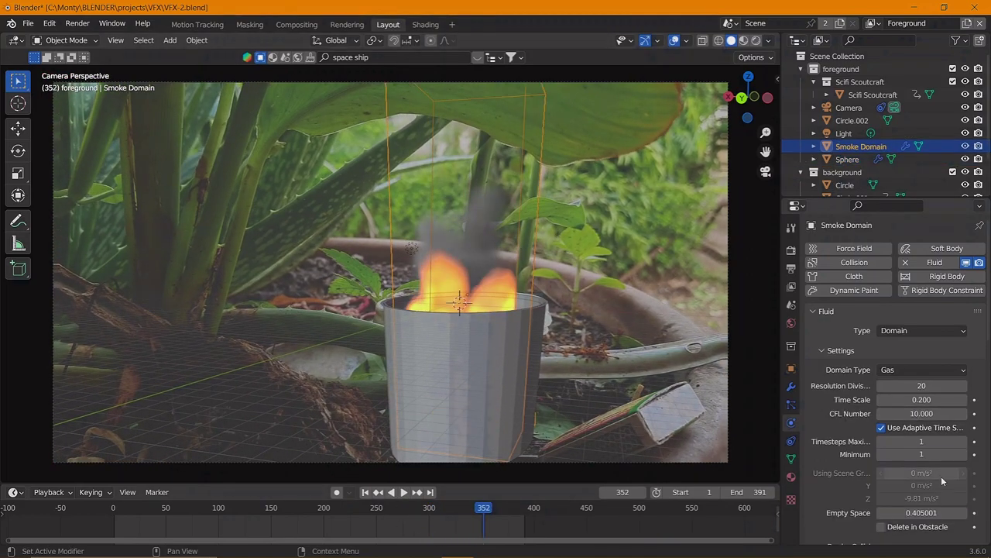
{"action": "scroll", "coordinate": [934, 395], "scroll_direction": "down", "scroll_amount": 10}
{"action": "left_click", "coordinate": [376, 514]}
{"action": "key", "text": "space"}
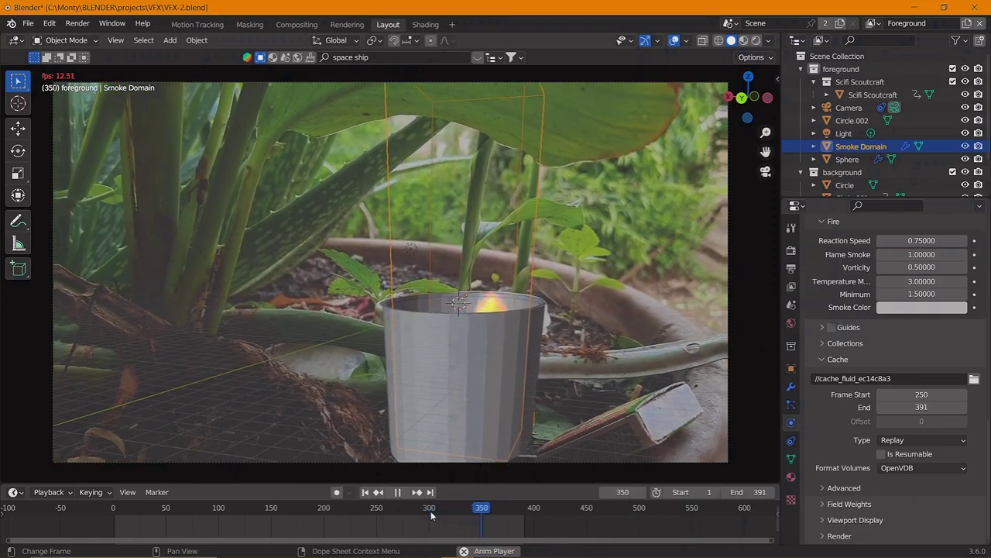
{"action": "key", "text": "space"}
{"action": "left_click", "coordinate": [407, 508]}
{"action": "key", "text": "space"}
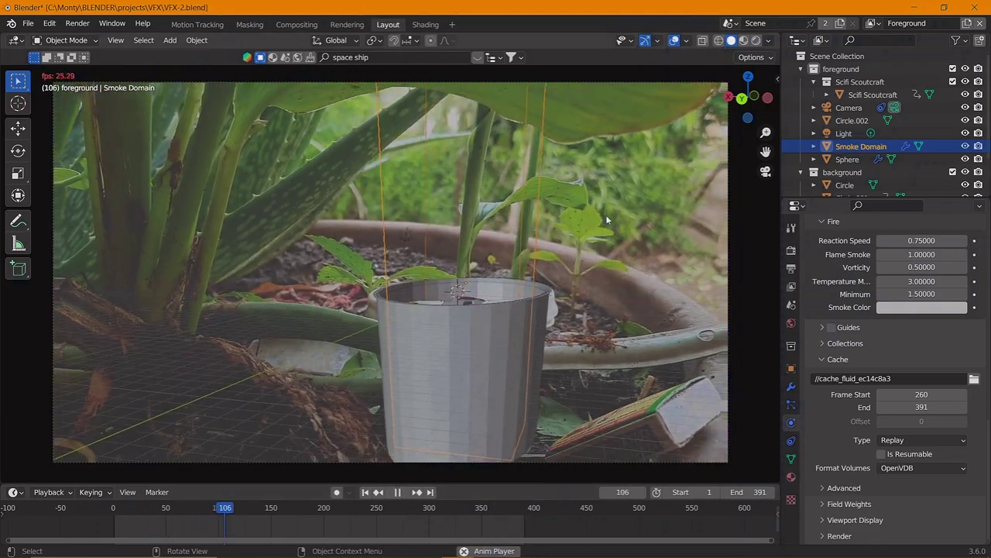
Go to frame 183, stop playback, and toggle the viewport preview and overlays
{"action": "left_click", "coordinate": [755, 40]}
{"action": "left_click", "coordinate": [659, 41]}
{"action": "key", "text": "space"}
{"action": "left_click", "coordinate": [659, 41]}
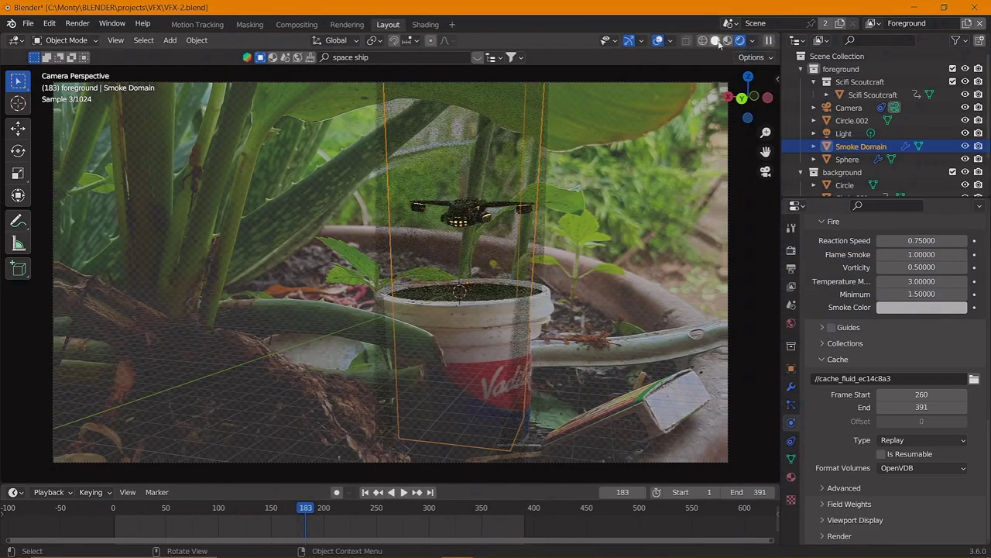
{"action": "scroll", "coordinate": [805, 474], "scroll_direction": "up", "scroll_amount": 4, "text": "ctrl"}
{"action": "scroll", "coordinate": [806, 474], "scroll_direction": "up", "scroll_amount": 2, "text": "ctrl"}
{"action": "scroll", "coordinate": [805, 474], "scroll_direction": "up", "scroll_amount": 3, "text": "ctrl"}
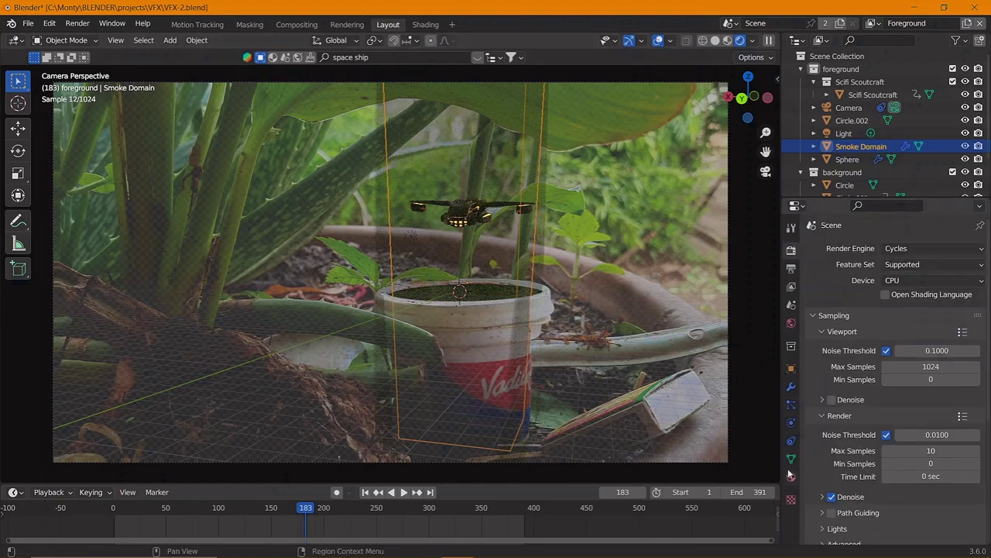
{"action": "scroll", "coordinate": [790, 474], "scroll_direction": "down", "scroll_amount": 9, "text": "ctrl"}
{"action": "scroll", "coordinate": [864, 517], "scroll_direction": "down", "scroll_amount": 6}
{"action": "scroll", "coordinate": [864, 517], "scroll_direction": "down", "scroll_amount": 4}
{"action": "scroll", "coordinate": [864, 517], "scroll_direction": "down", "scroll_amount": 3}
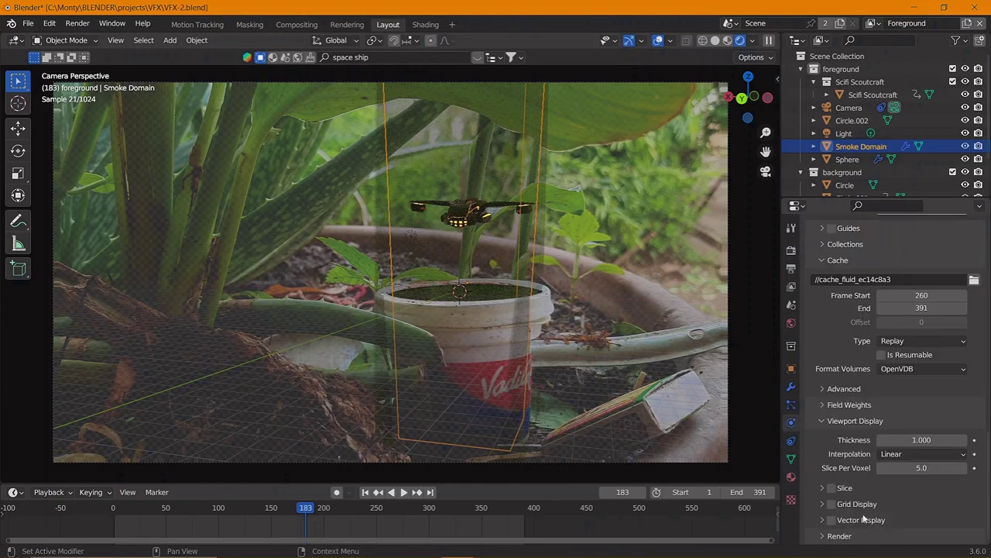
Review the Smoke Domain panels: collapse Viewport Display, toggle Guides, expand advanced Cache
{"action": "left_click", "coordinate": [851, 424]}
{"action": "scroll", "coordinate": [883, 498], "scroll_direction": "down", "scroll_amount": 2}
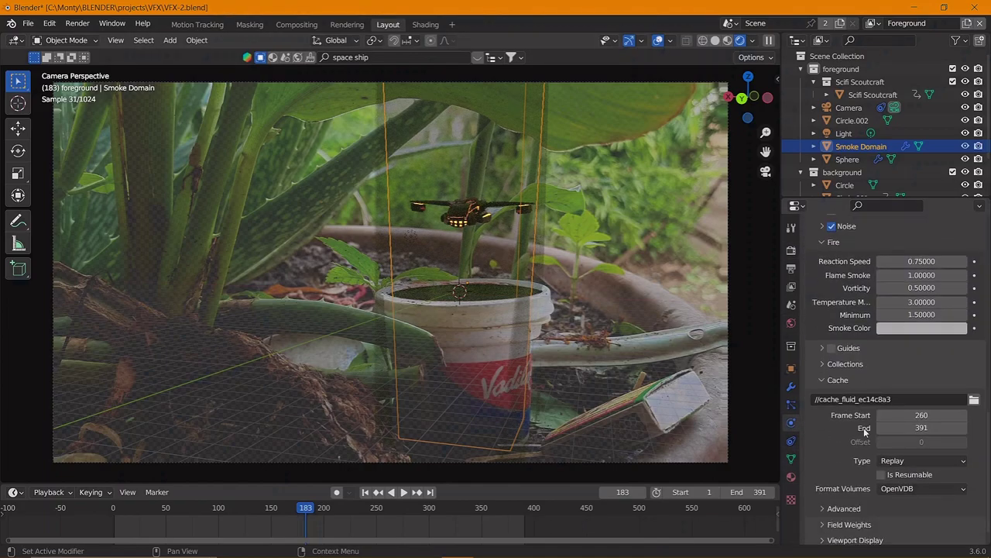
{"action": "left_click", "coordinate": [895, 346]}
{"action": "left_click", "coordinate": [894, 346]}
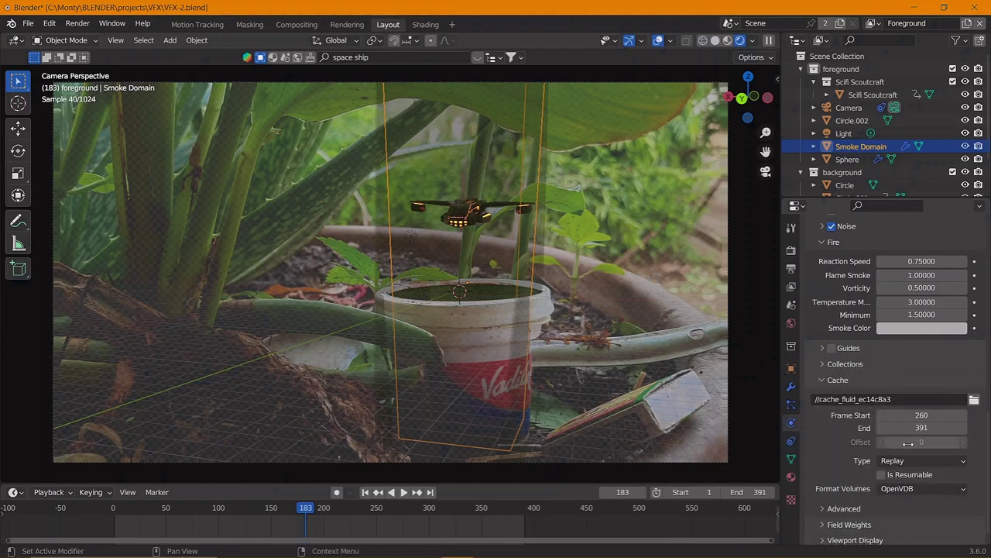
{"action": "left_click", "coordinate": [843, 508]}
{"action": "scroll", "coordinate": [844, 509], "scroll_direction": "up", "scroll_amount": 5}
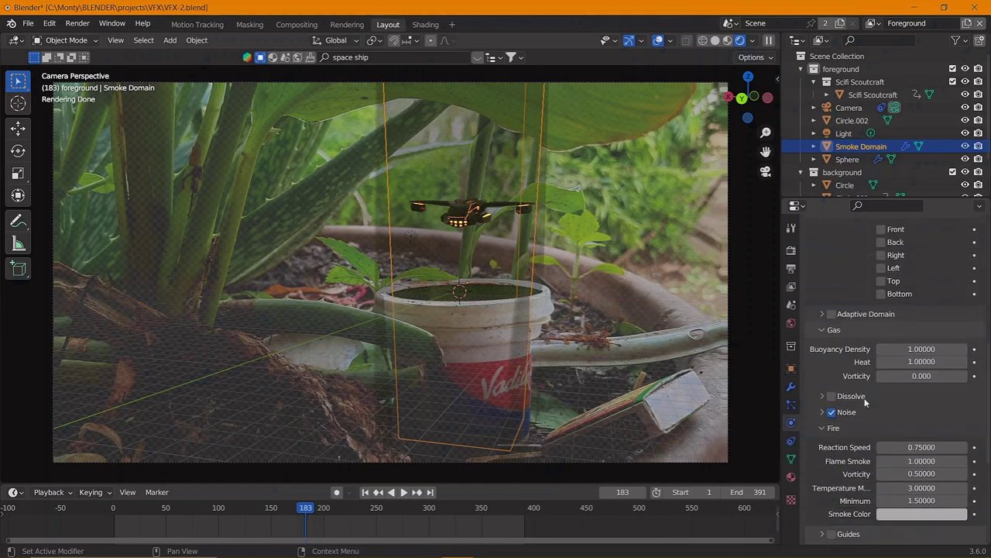
{"action": "scroll", "coordinate": [860, 433], "scroll_direction": "up", "scroll_amount": 2}
{"action": "scroll", "coordinate": [871, 355], "scroll_direction": "up", "scroll_amount": 3}
{"action": "scroll", "coordinate": [869, 354], "scroll_direction": "up", "scroll_amount": 5}
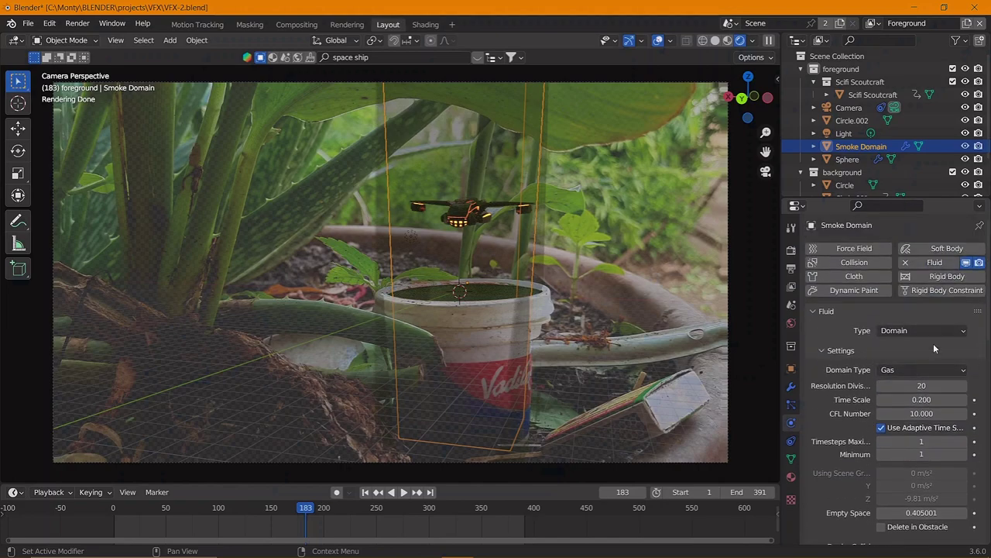
{"action": "scroll", "coordinate": [933, 348], "scroll_direction": "down", "scroll_amount": 12}
{"action": "left_click", "coordinate": [849, 328]}
{"action": "left_click", "coordinate": [849, 328]}
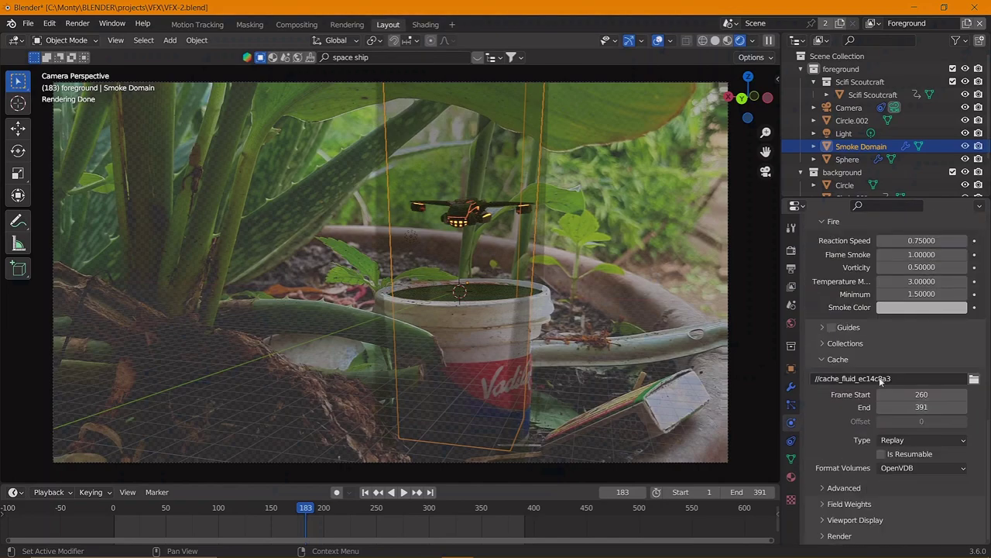
{"action": "scroll", "coordinate": [879, 482], "scroll_direction": "down", "scroll_amount": 2}
Select the Sphere smoke emitter and review its Fluid Flow settings
{"action": "left_click", "coordinate": [473, 404]}
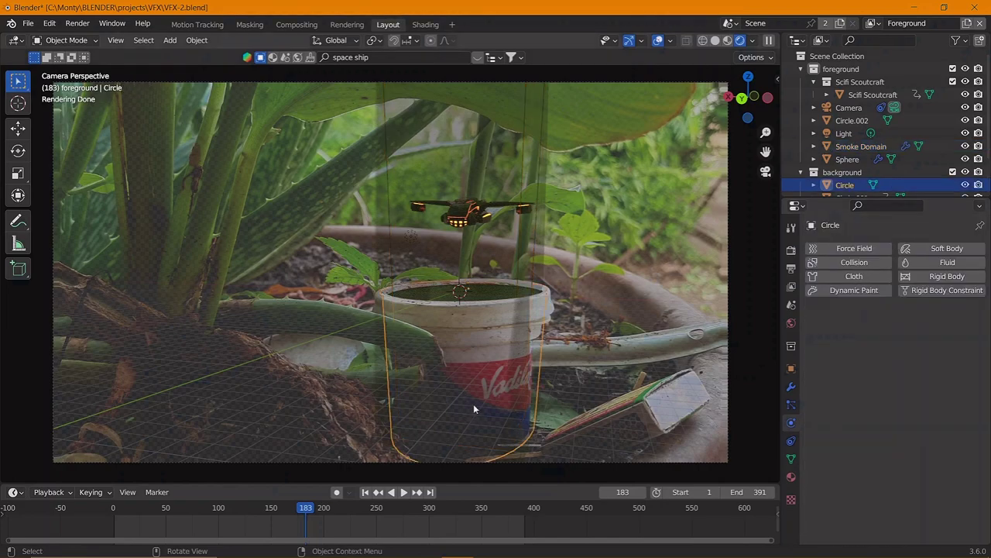
{"action": "left_click", "coordinate": [472, 404]}
{"action": "scroll", "coordinate": [931, 395], "scroll_direction": "down", "scroll_amount": 5}
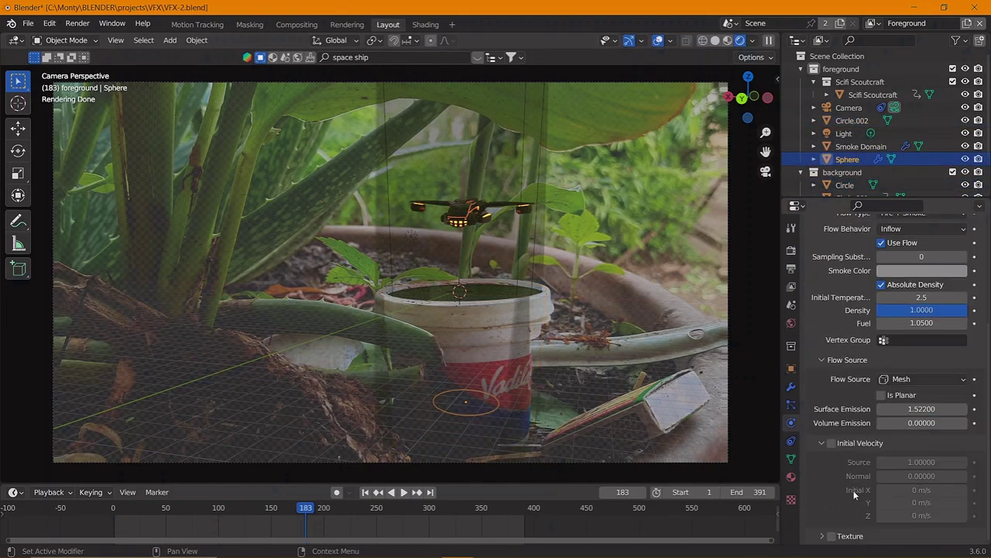
{"action": "scroll", "coordinate": [931, 395], "scroll_direction": "up", "scroll_amount": 1}
{"action": "scroll", "coordinate": [913, 438], "scroll_direction": "up", "scroll_amount": 2}
{"action": "scroll", "coordinate": [906, 449], "scroll_direction": "up", "scroll_amount": 2}
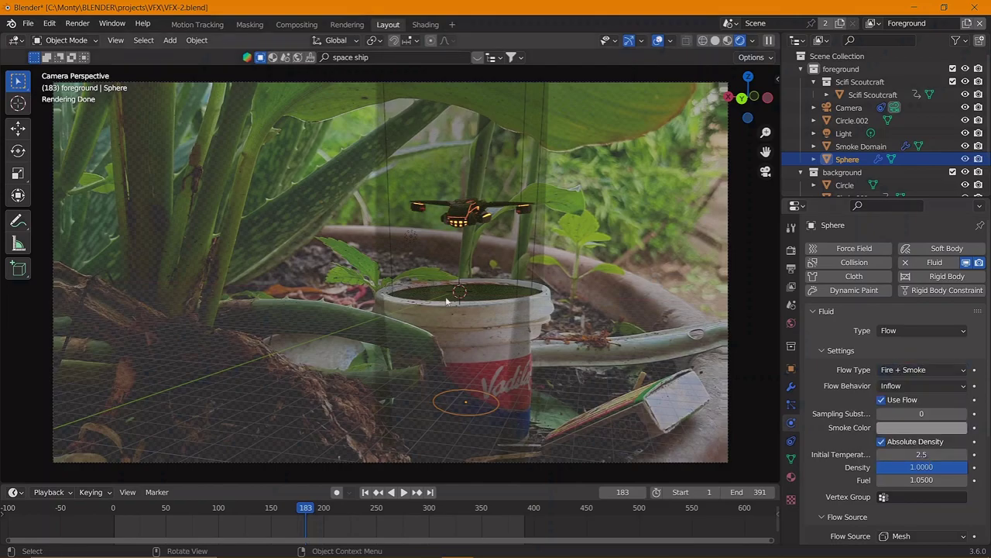
Switch to Solid shading and render frame 183 with Render > Render Image
{"action": "left_click", "coordinate": [715, 40]}
{"action": "left_click", "coordinate": [78, 23]}
{"action": "left_click", "coordinate": [97, 38]}
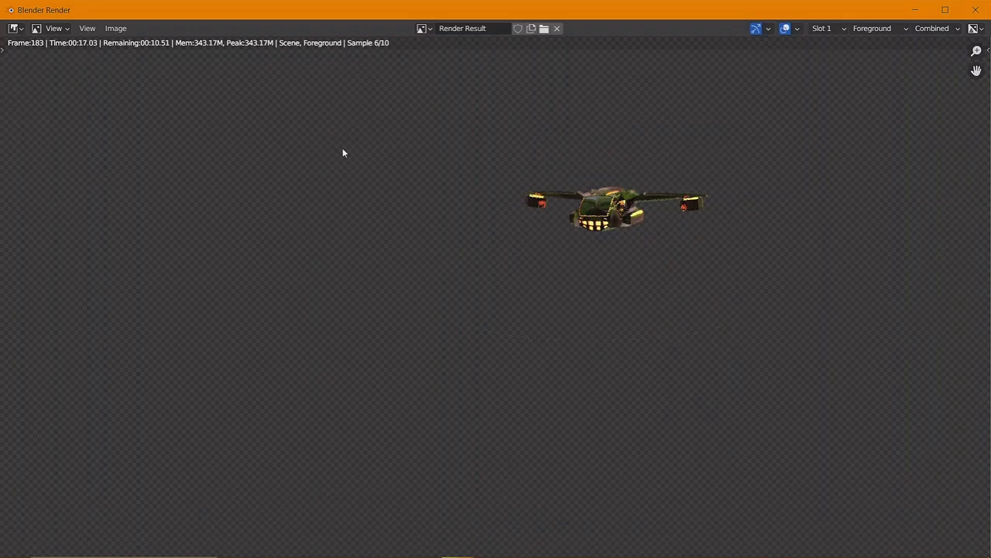
Close the finished render and check the Render Properties settings
{"action": "key", "text": "Escape"}
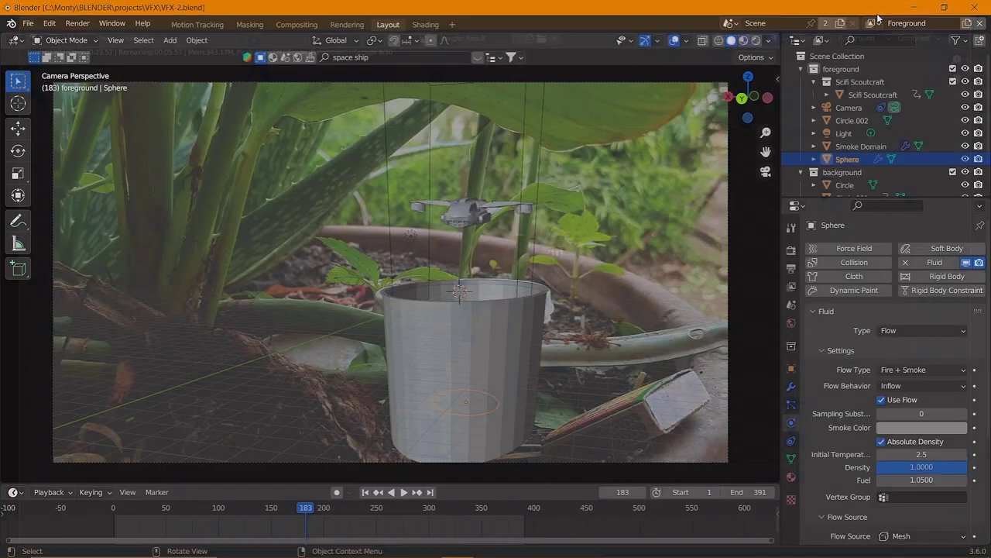
{"action": "left_click", "coordinate": [791, 249]}
{"action": "scroll", "coordinate": [848, 403], "scroll_direction": "down", "scroll_amount": 5}
{"action": "scroll", "coordinate": [846, 479], "scroll_direction": "down", "scroll_amount": 4}
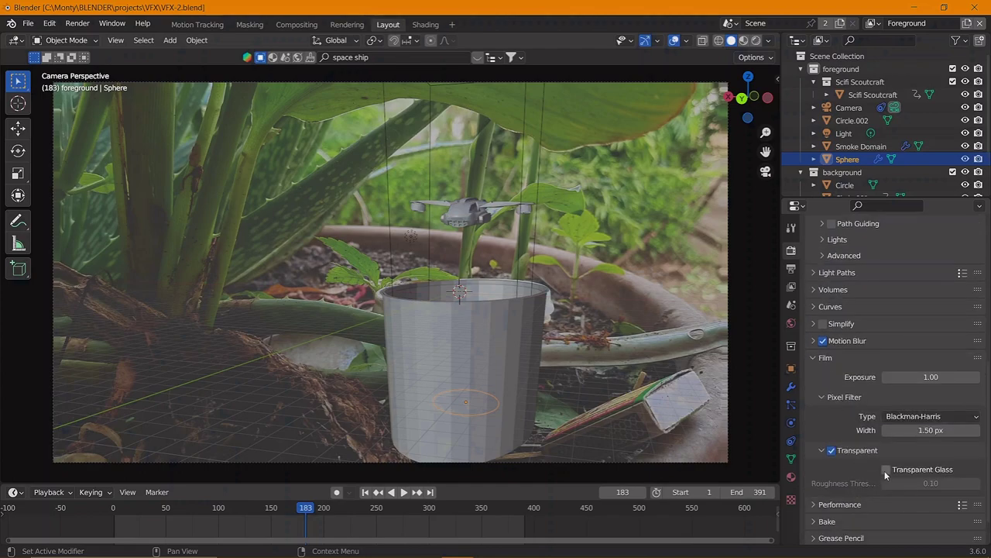
{"action": "scroll", "coordinate": [852, 411], "scroll_direction": "up", "scroll_amount": 2}
{"action": "scroll", "coordinate": [832, 358], "scroll_direction": "up", "scroll_amount": 3}
Render frame 331 with F12, close the result, and play the animation
{"action": "key", "text": "F12"}
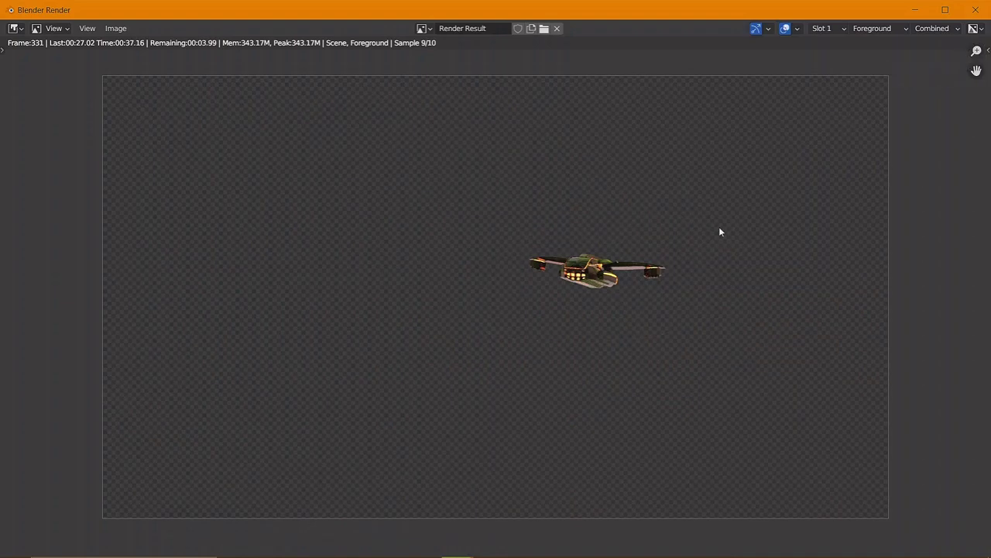
{"action": "scroll", "coordinate": [632, 310], "scroll_direction": "up", "scroll_amount": 3}
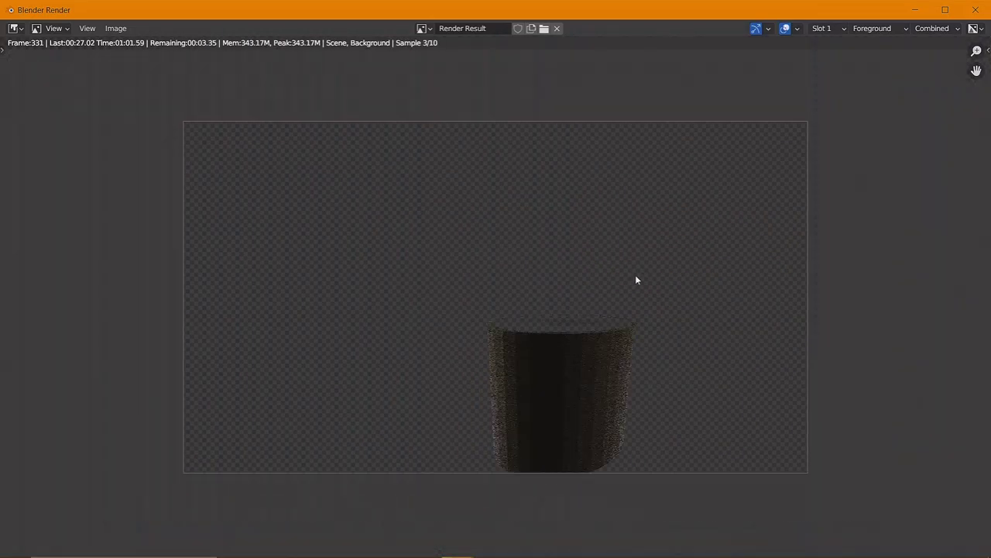
{"action": "scroll", "coordinate": [636, 280], "scroll_direction": "up", "scroll_amount": 4}
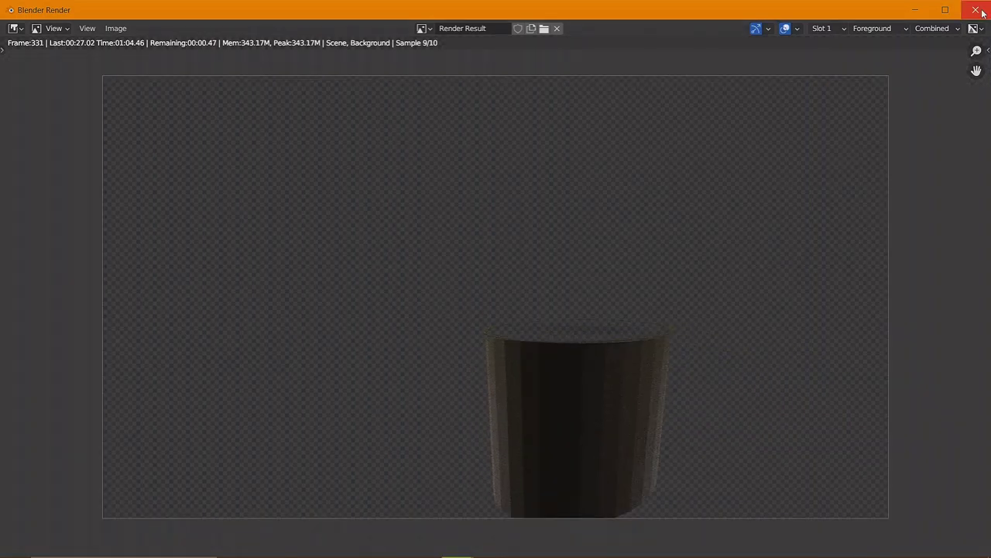
{"action": "key", "text": "Escape"}
{"action": "key", "text": "space"}
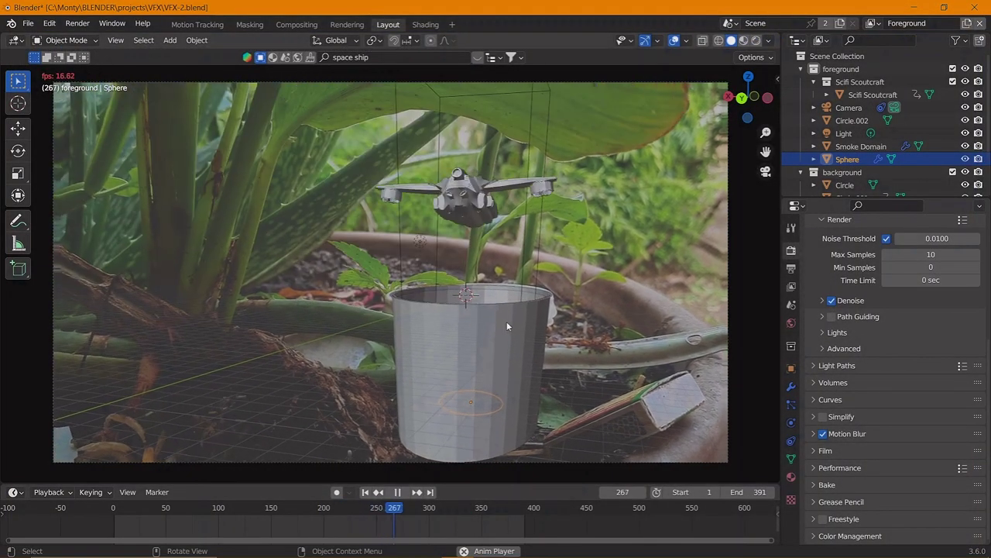
Stop playback at frame 376 and render the cup-and-smoke composite over the plant footage
{"action": "key", "text": "space"}
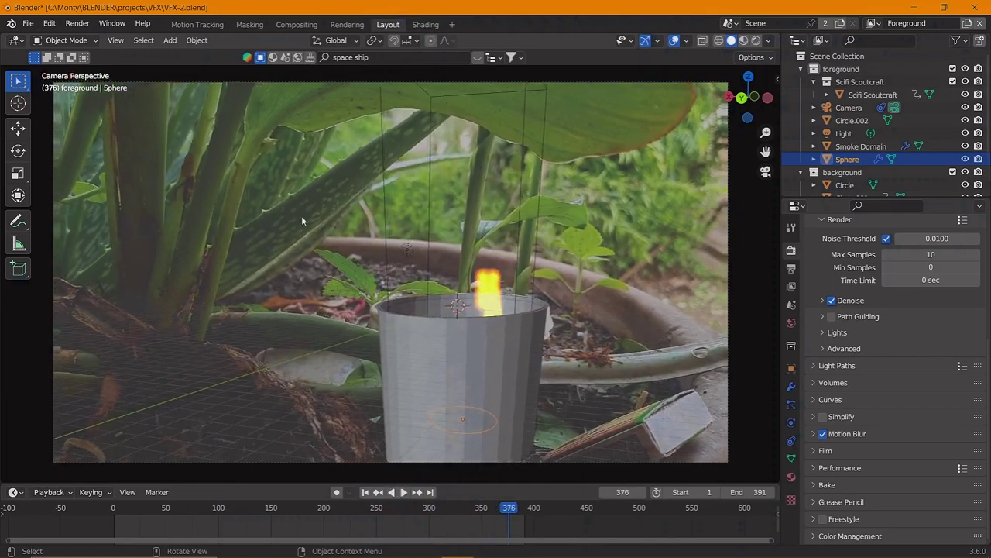
{"action": "key", "text": "F12"}
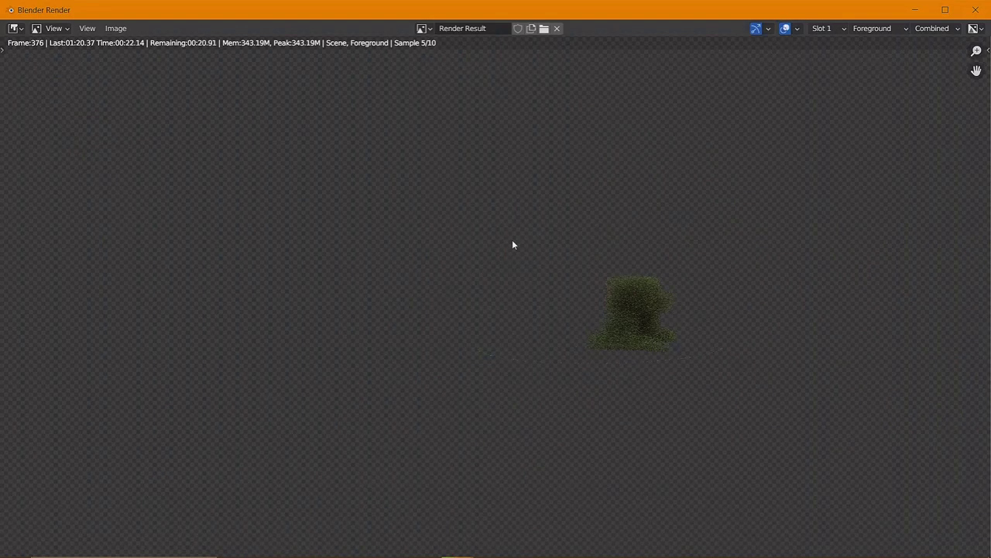
{"action": "scroll", "coordinate": [653, 264], "scroll_direction": "down", "scroll_amount": 2}
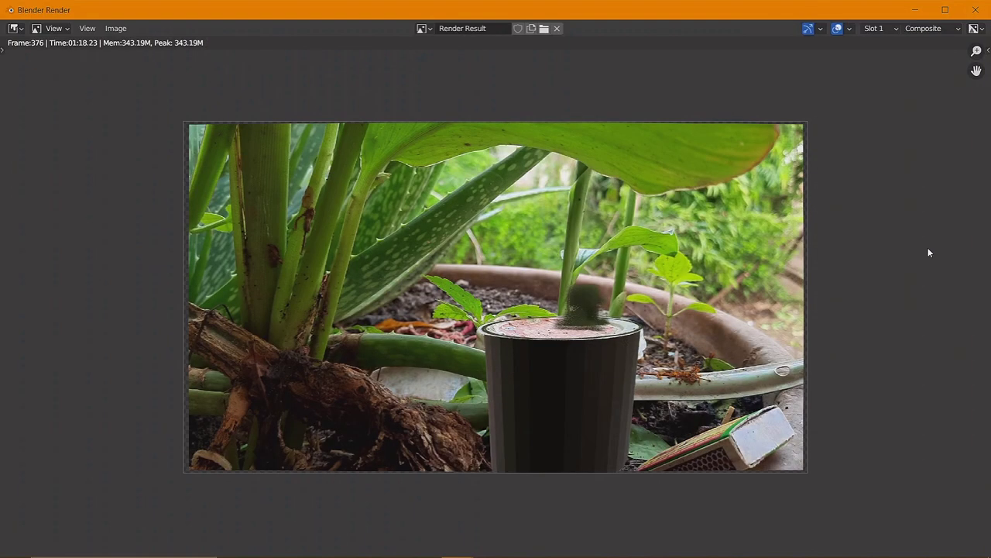
Close the render and remove the footage link from the world colour
{"action": "left_click", "coordinate": [975, 10]}
{"action": "left_click", "coordinate": [883, 292]}
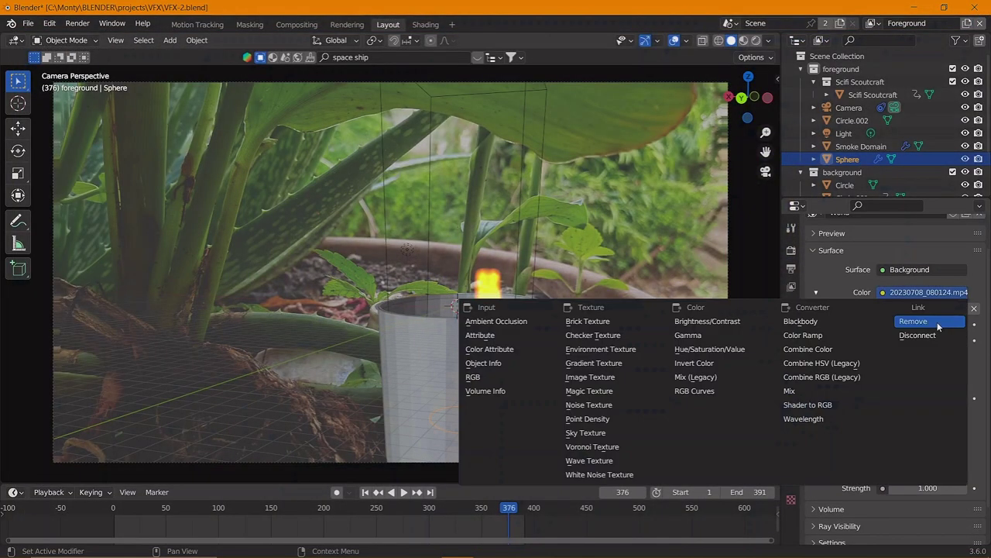
{"action": "left_click", "coordinate": [930, 321]}
Render frame 172 showing the spaceship above the dark cup, then close the result
{"action": "left_click", "coordinate": [295, 513]}
{"action": "left_click", "coordinate": [77, 24]}
{"action": "left_click", "coordinate": [101, 37]}
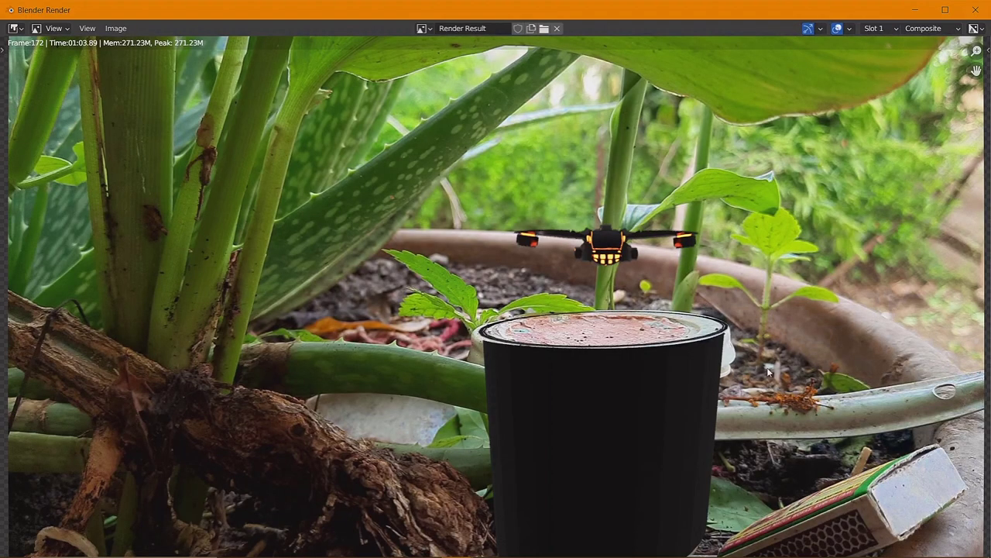
{"action": "scroll", "coordinate": [774, 233], "scroll_direction": "down", "scroll_amount": 1}
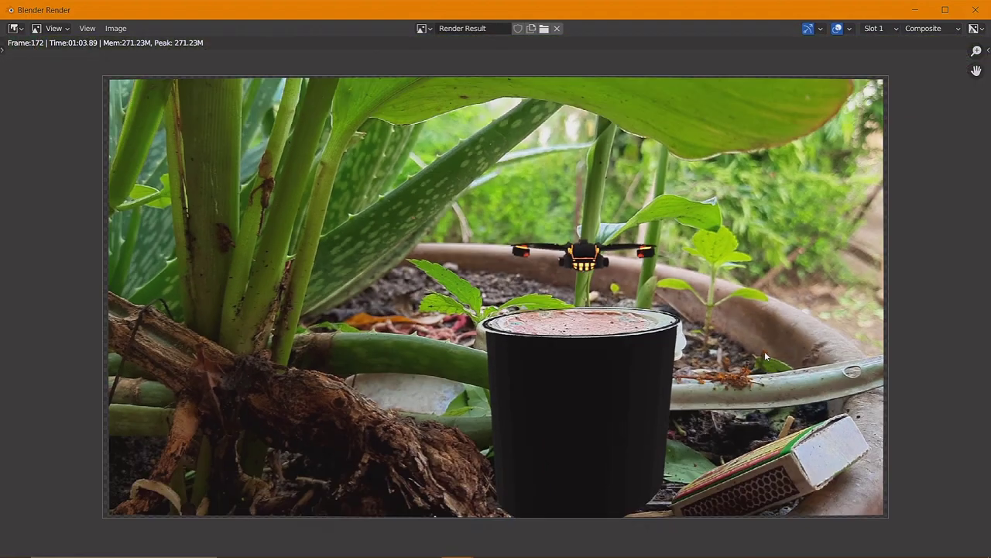
{"action": "left_click", "coordinate": [975, 9]}
Set the world colour to an Environment Texture using 20230708_080124.mp4 from Documents
{"action": "left_click", "coordinate": [922, 328]}
{"action": "left_click", "coordinate": [643, 364]}
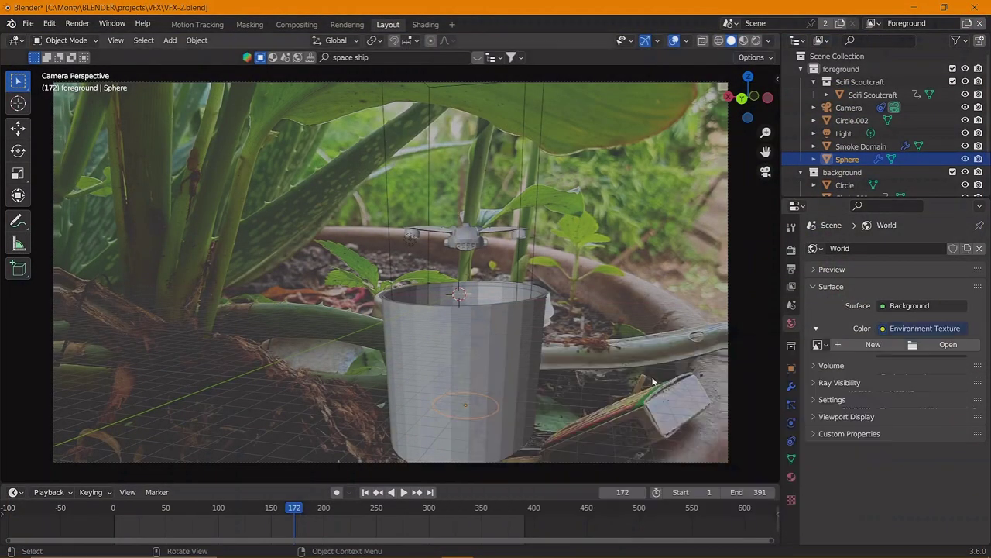
{"action": "left_click", "coordinate": [948, 344]}
{"action": "left_click", "coordinate": [195, 262]}
{"action": "left_click", "coordinate": [249, 208]}
{"action": "double_click", "coordinate": [357, 364]}
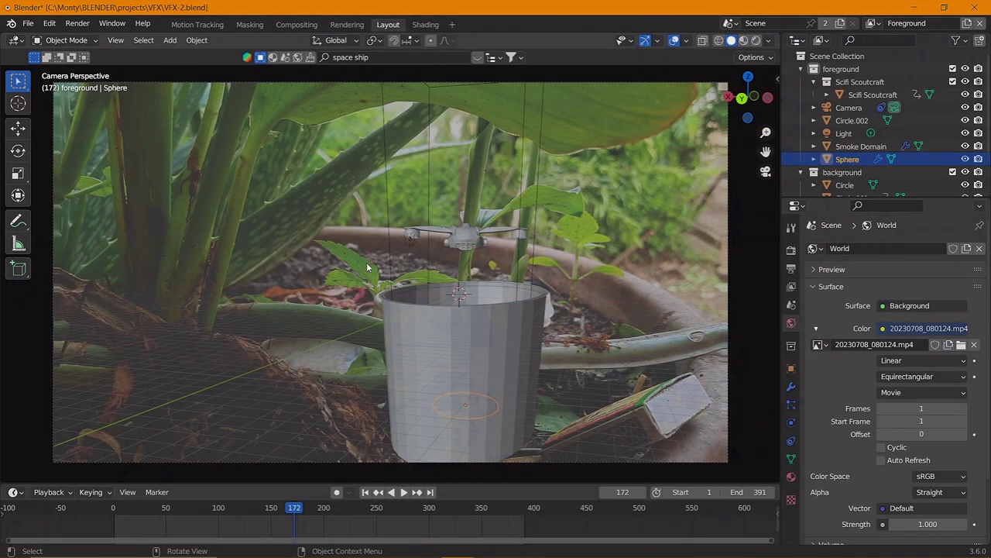
Show the Scifi Scoutcraft's material settings and frame it in rendered shading
{"action": "left_click", "coordinate": [465, 236]}
{"action": "left_click", "coordinate": [791, 477]}
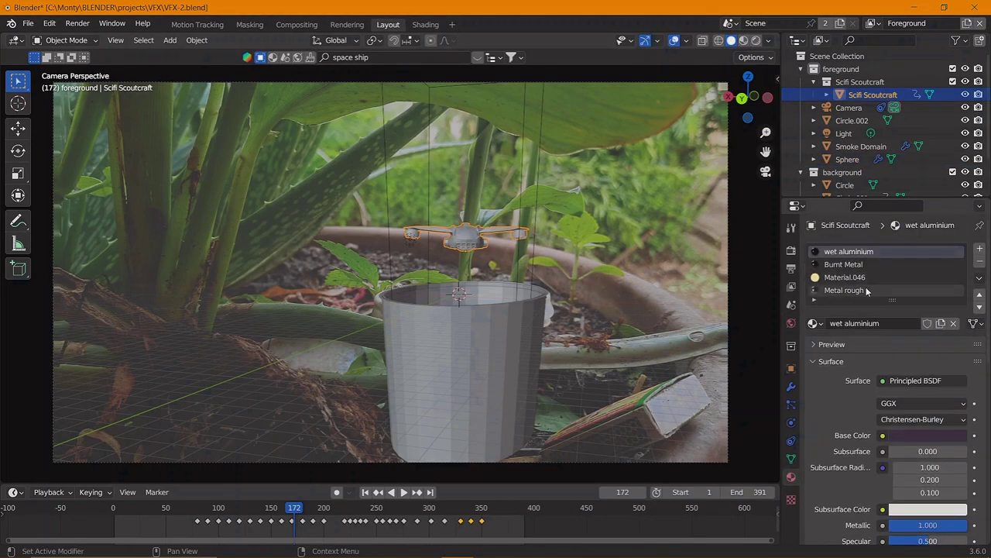
{"action": "left_click", "coordinate": [756, 40]}
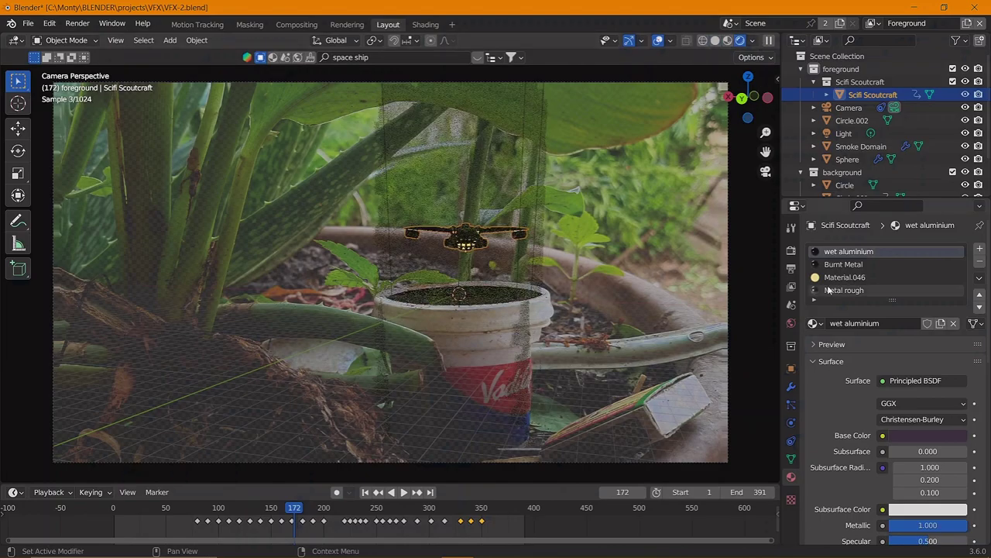
{"action": "scroll", "coordinate": [891, 291], "scroll_direction": "down", "scroll_amount": 5}
{"action": "key", "text": "KP_Decimal"}
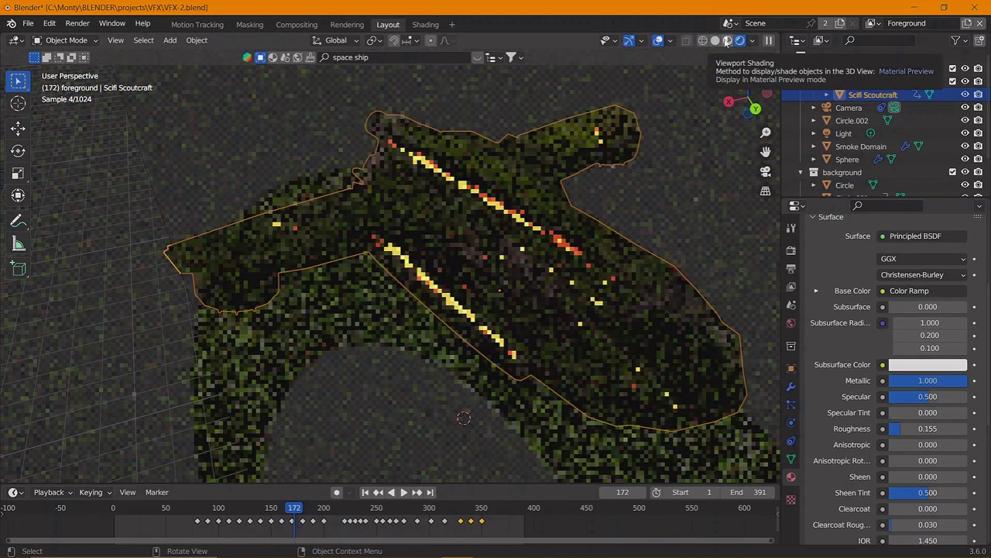
In material preview, raise the ship's roughness and hide the Smoke Domain to reveal the ship
{"action": "left_click", "coordinate": [727, 41]}
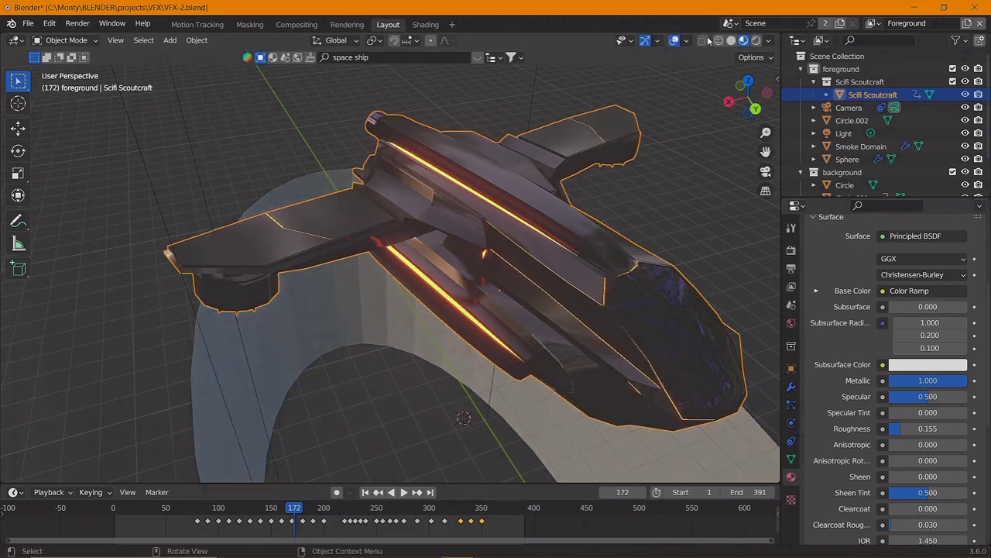
{"action": "mouse_move", "coordinate": [903, 428]}
{"action": "left_mouse_down"}
{"action": "mouse_move", "coordinate": [957, 433]}
{"action": "mouse_move", "coordinate": [933, 431]}
{"action": "left_mouse_up"}
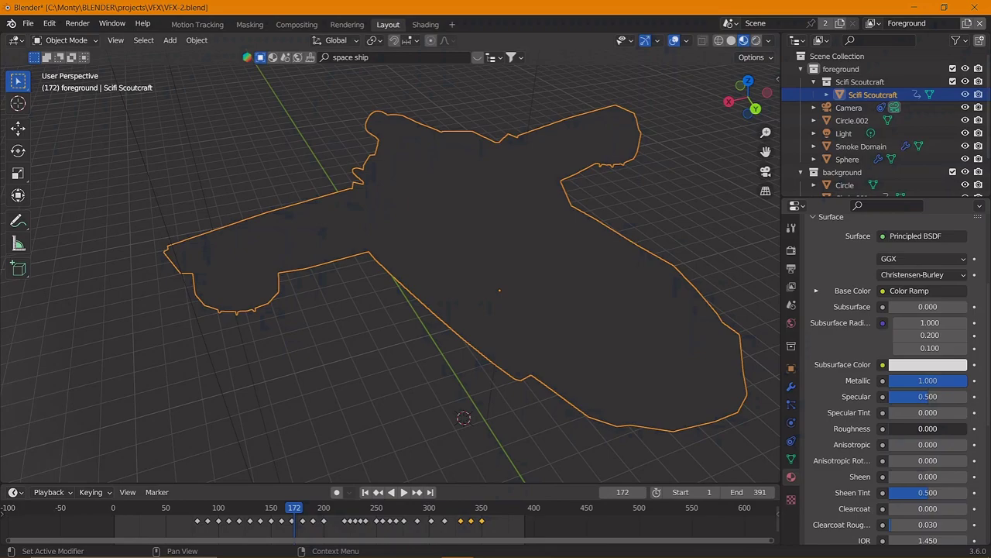
{"action": "middle_click_drag", "start_coordinate": [573, 321], "coordinate": [550, 348]}
{"action": "left_click", "coordinate": [560, 334]}
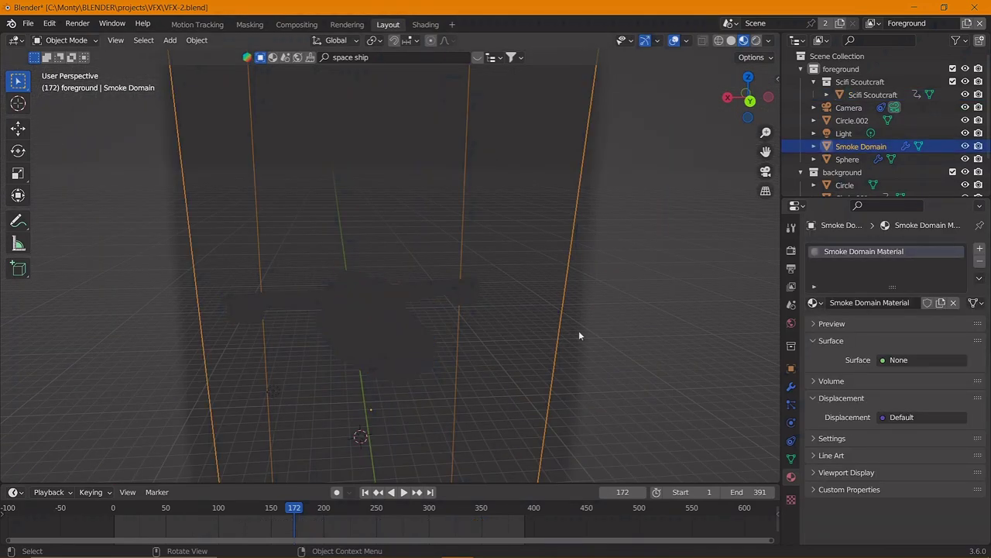
{"action": "key", "text": "h"}
{"action": "scroll", "coordinate": [905, 480], "scroll_direction": "down", "scroll_amount": 4}
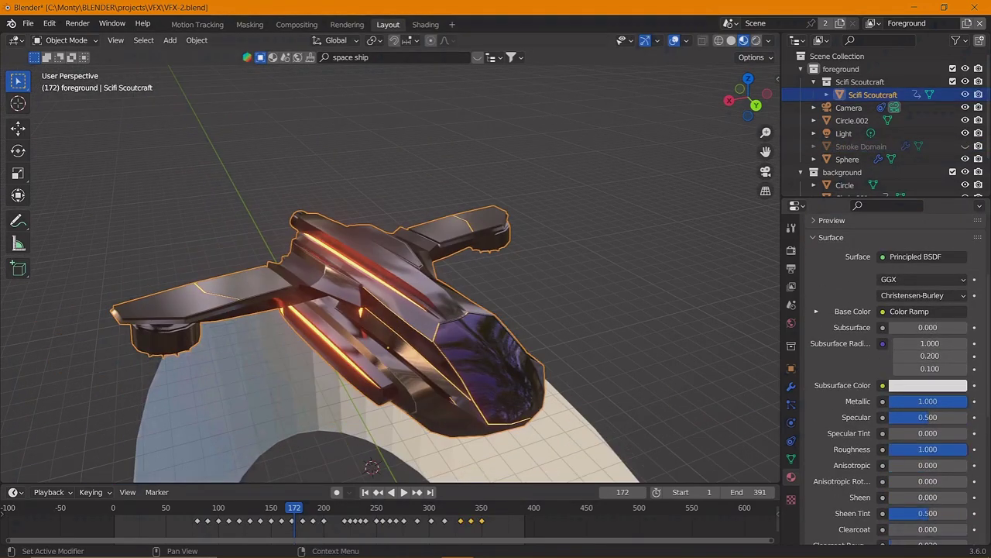
Set the ship's roughness to 0.546 and look through the scene camera
{"action": "mouse_move", "coordinate": [908, 449]}
{"action": "left_mouse_down"}
{"action": "mouse_move", "coordinate": [952, 450]}
{"action": "mouse_move", "coordinate": [890, 453]}
{"action": "left_mouse_up"}
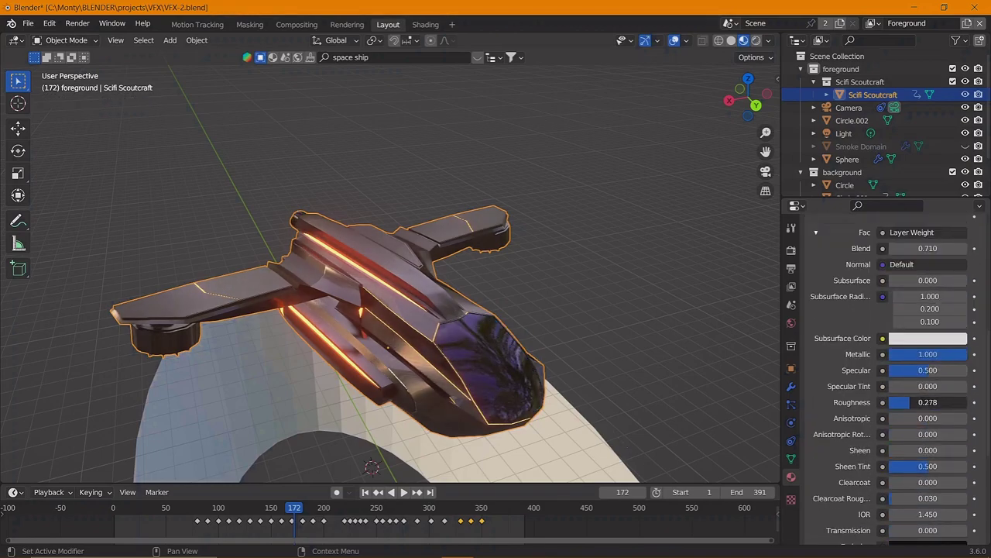
{"action": "left_click_drag", "start_coordinate": [914, 402], "coordinate": [937, 402]}
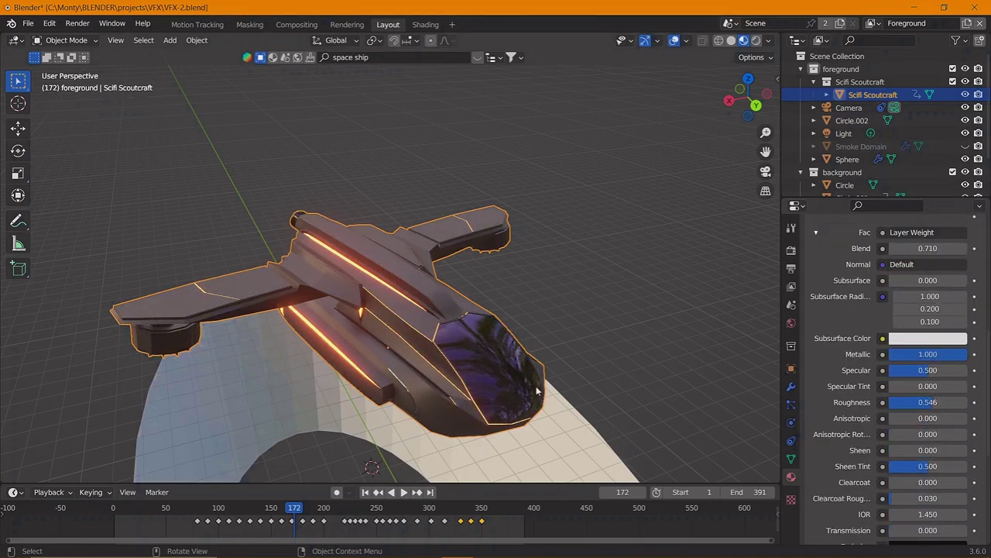
{"action": "key", "text": "KP_0"}
{"action": "left_click", "coordinate": [77, 23]}
Render the lone ship, close the result, and select Circle and the cup Circle.002
{"action": "left_click", "coordinate": [101, 36]}
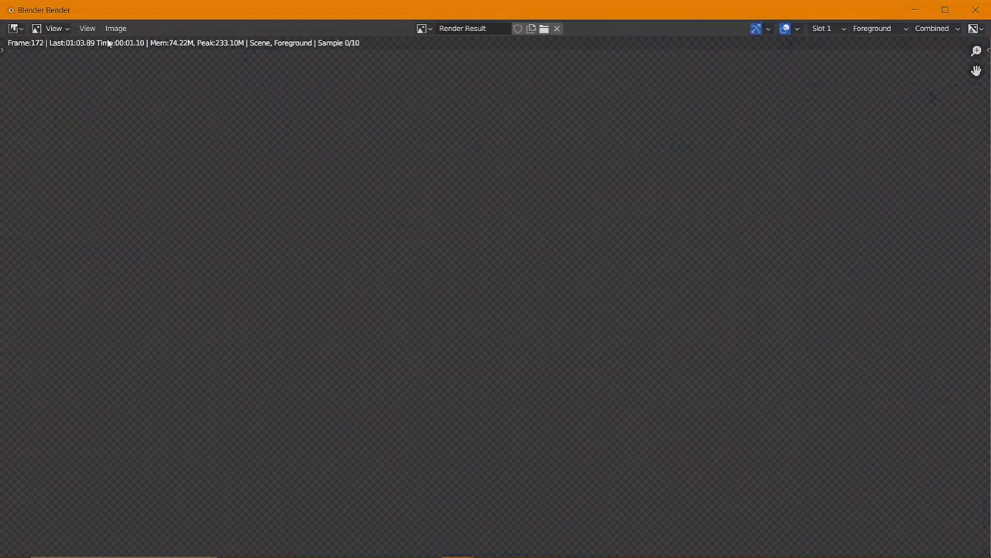
{"action": "scroll", "coordinate": [393, 198], "scroll_direction": "down", "scroll_amount": 2}
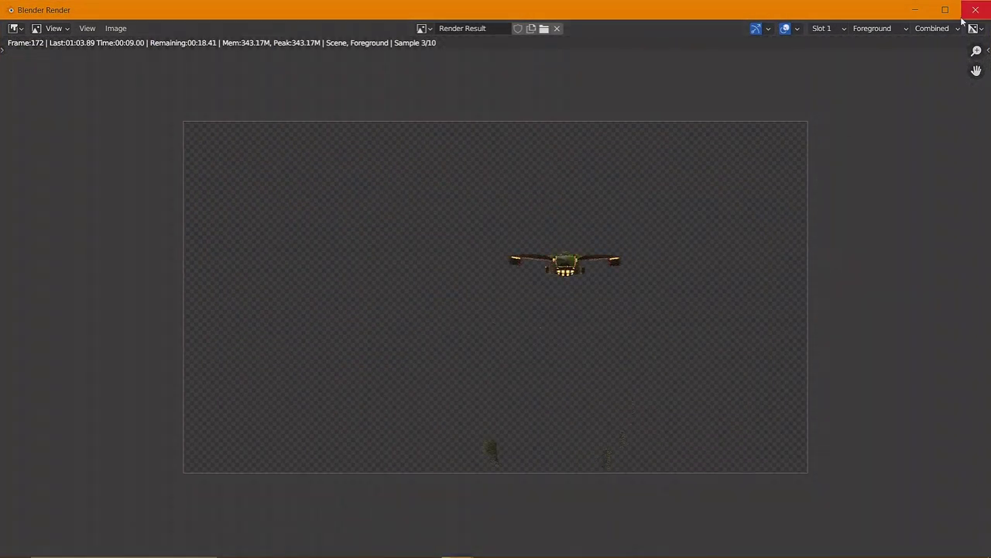
{"action": "left_click", "coordinate": [975, 9]}
{"action": "left_click", "coordinate": [415, 409]}
{"action": "left_click", "coordinate": [491, 347]}
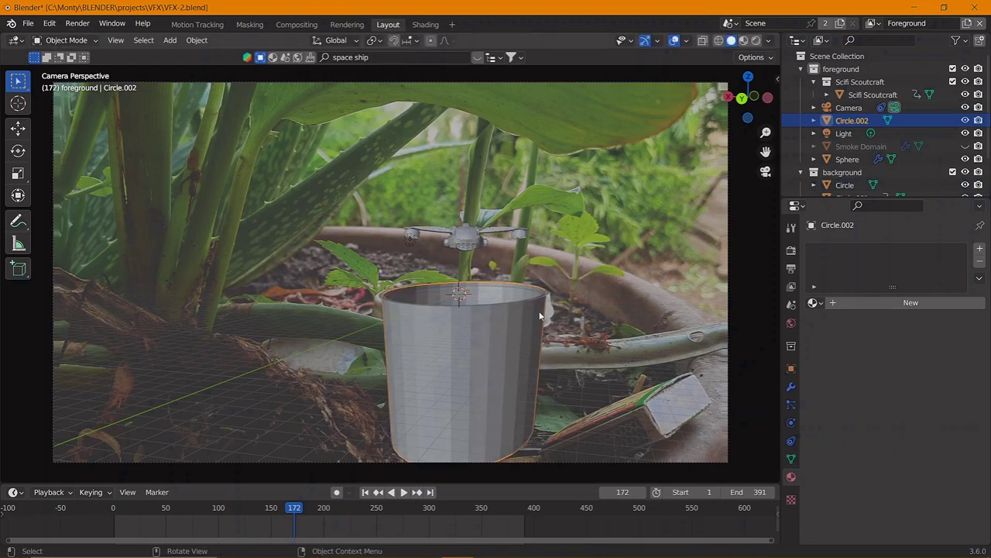
In the Shading workspace, add a Transparent BSDF node to the Circle's material
{"action": "left_click", "coordinate": [426, 24]}
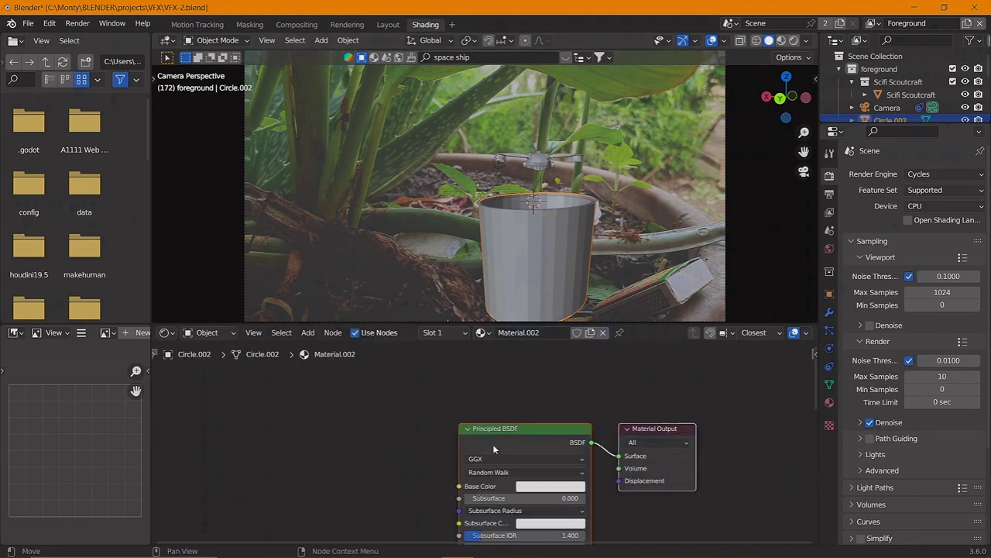
{"action": "key", "text": "ctrl+z"}
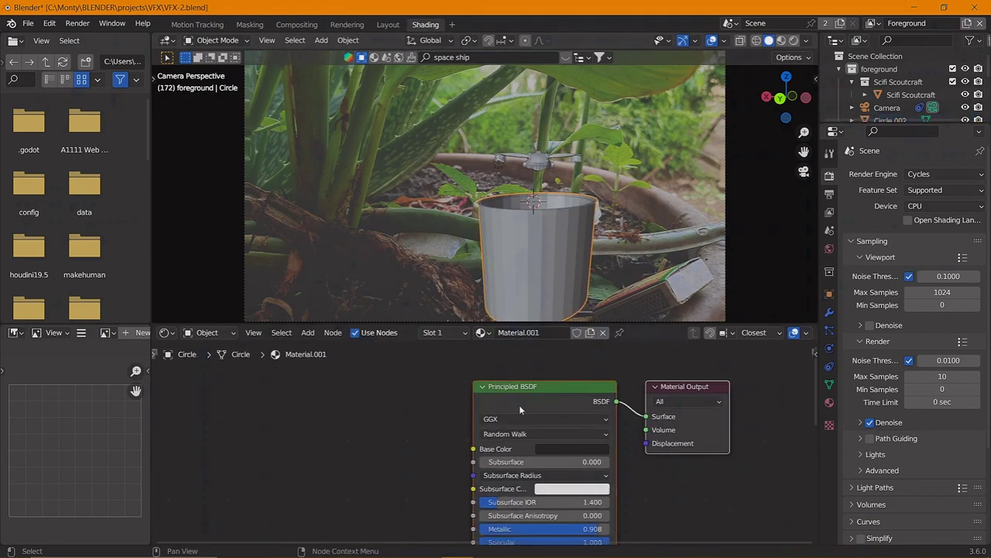
{"action": "left_click_drag", "start_coordinate": [520, 411], "coordinate": [457, 493]}
{"action": "key", "text": "shift+a"}
{"action": "left_click", "coordinate": [534, 409]}
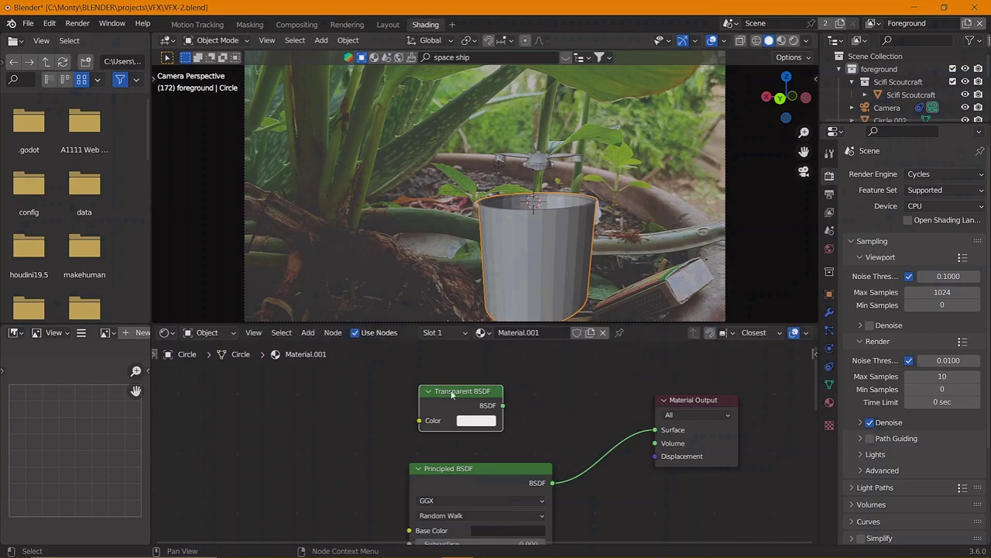
Insert a Mix Shader before the Material Output and add a Geometry input node
{"action": "key", "text": "shift+a"}
{"action": "left_click", "coordinate": [519, 197]}
{"action": "left_click", "coordinate": [624, 403]}
{"action": "left_click_drag", "start_coordinate": [503, 405], "coordinate": [601, 438]}
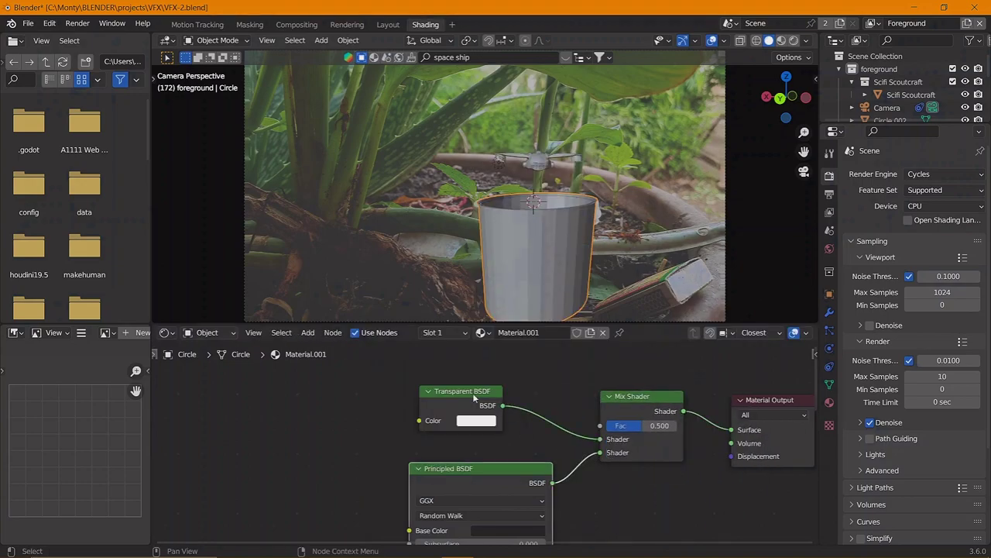
{"action": "left_click_drag", "start_coordinate": [474, 397], "coordinate": [357, 445]}
{"action": "key", "text": "shift+a"}
{"action": "left_click", "coordinate": [457, 268]}
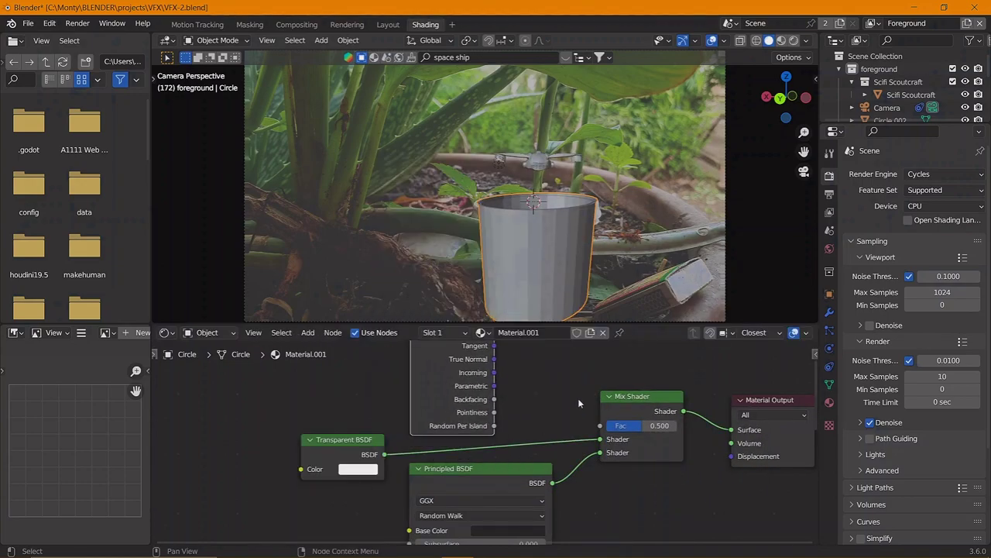
{"action": "middle_click_drag", "start_coordinate": [578, 403], "coordinate": [431, 451]}
Preview the cup in rendered shading, then render the current frame
{"action": "left_click", "coordinate": [794, 41]}
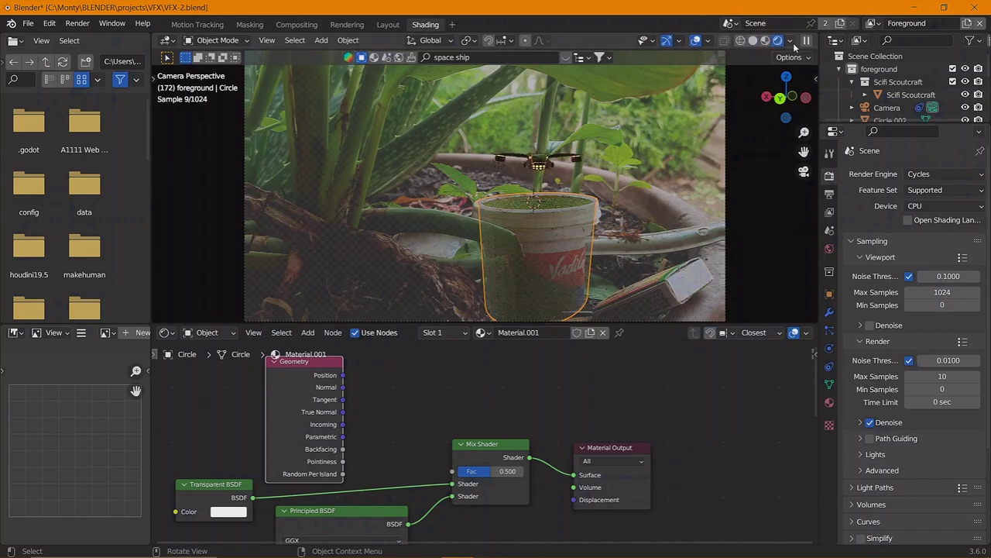
{"action": "key", "text": "KP_Decimal"}
{"action": "left_click", "coordinate": [753, 41]}
{"action": "key", "text": "F12"}
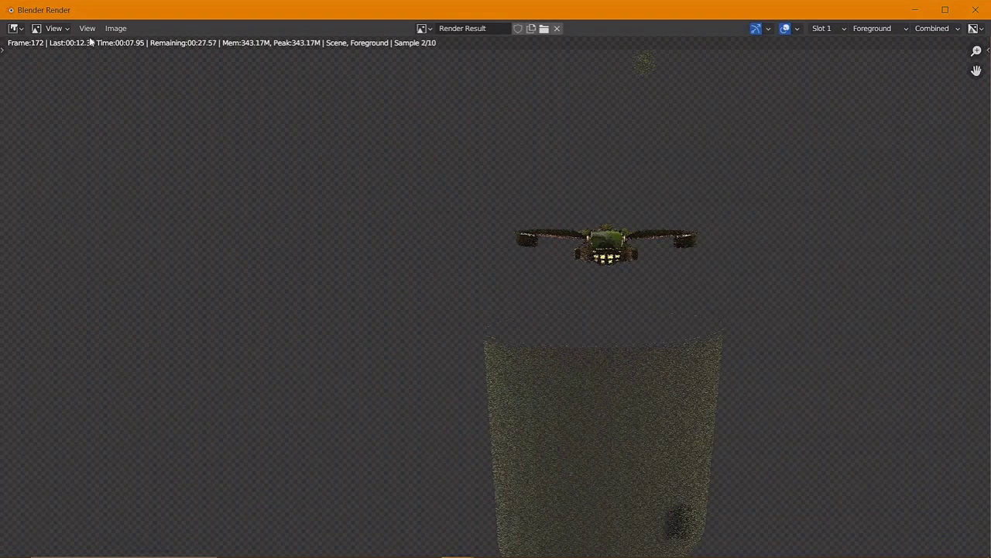
Close the render and set render Max Samples to 2
{"action": "scroll", "coordinate": [648, 289], "scroll_direction": "down", "scroll_amount": 2}
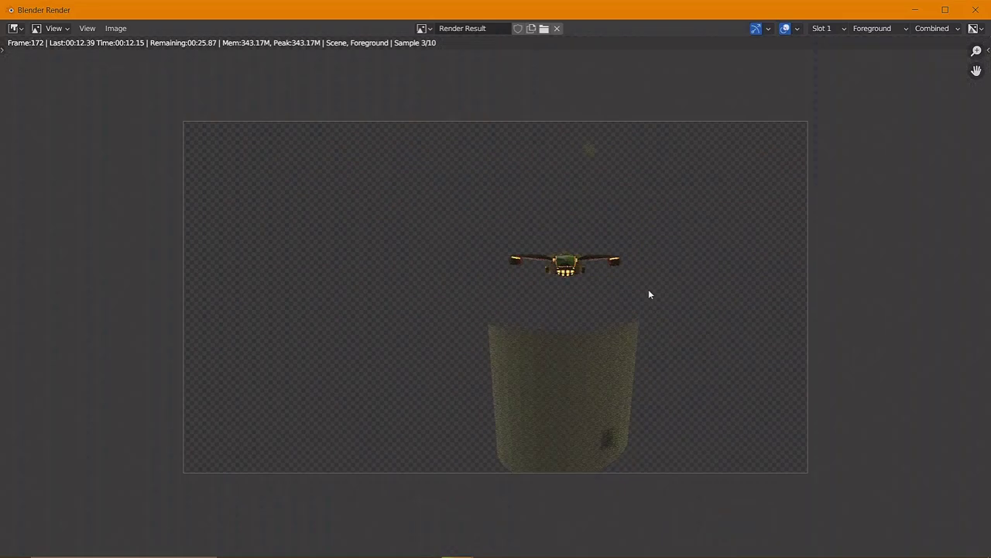
{"action": "left_click", "coordinate": [975, 9]}
{"action": "left_click", "coordinate": [942, 375]}
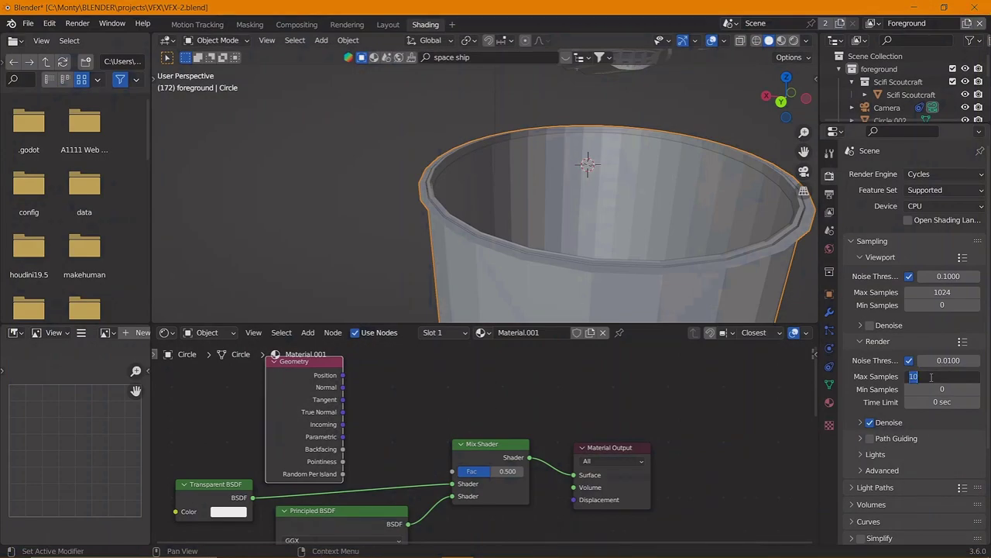
{"action": "type", "text": "2"}
{"action": "key", "text": "Return"}
{"action": "scroll", "coordinate": [372, 434], "scroll_direction": "up", "scroll_amount": 2}
Connect Geometry Tangent to the Mix Shader factor, render the pale green cup, and close it
{"action": "left_click_drag", "start_coordinate": [440, 488], "coordinate": [311, 376]}
{"action": "left_click_drag", "start_coordinate": [311, 419], "coordinate": [439, 488]}
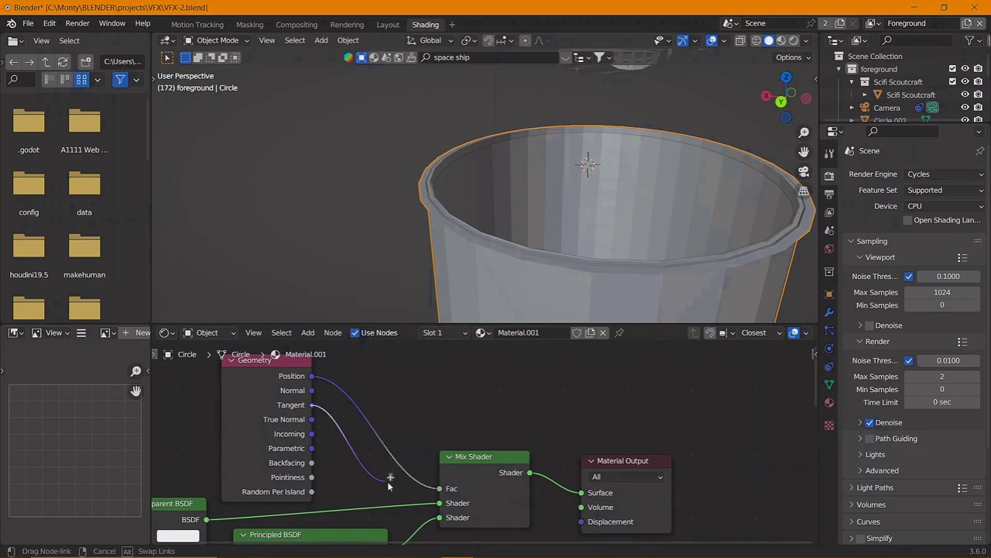
{"action": "key", "text": "F12"}
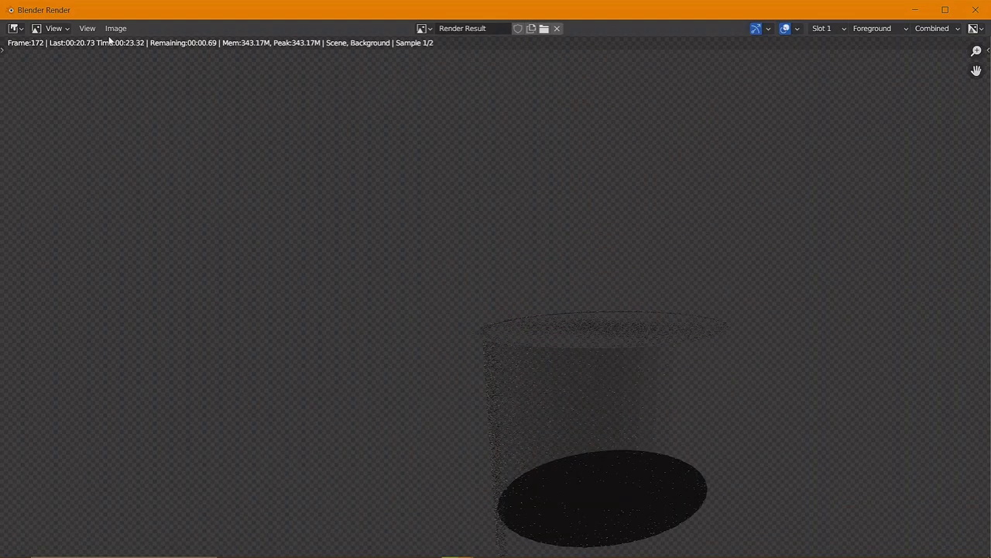
{"action": "scroll", "coordinate": [679, 499], "scroll_direction": "down", "scroll_amount": 2}
{"action": "scroll", "coordinate": [677, 441], "scroll_direction": "up", "scroll_amount": 1}
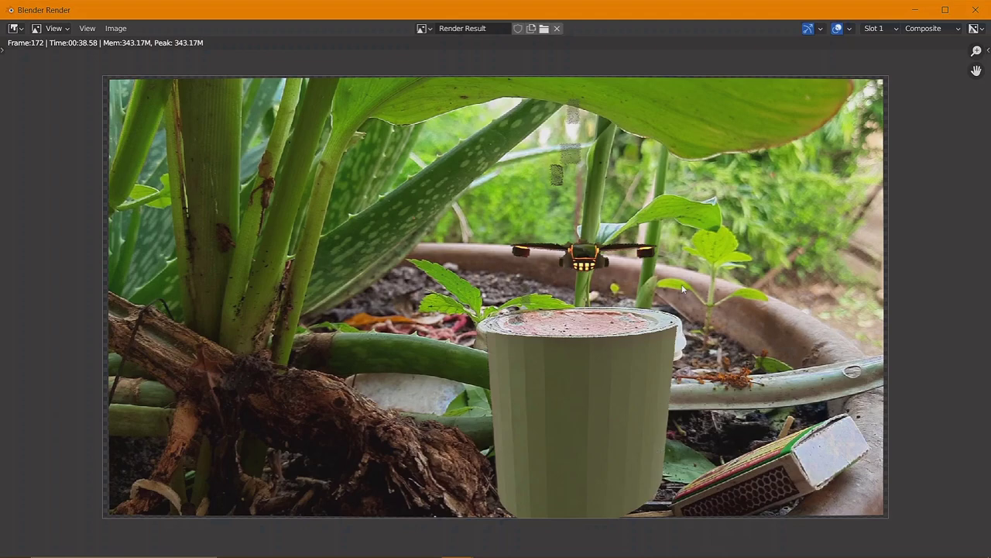
{"action": "left_click", "coordinate": [975, 9]}
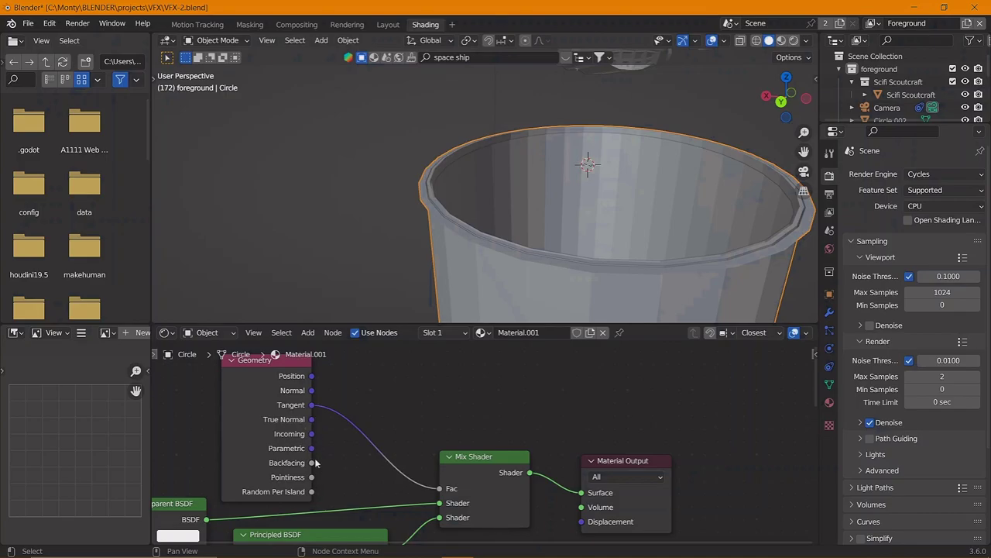
Render the current frame via Render > Render Image, then close the render window
{"action": "left_click", "coordinate": [78, 24]}
{"action": "left_click", "coordinate": [90, 35]}
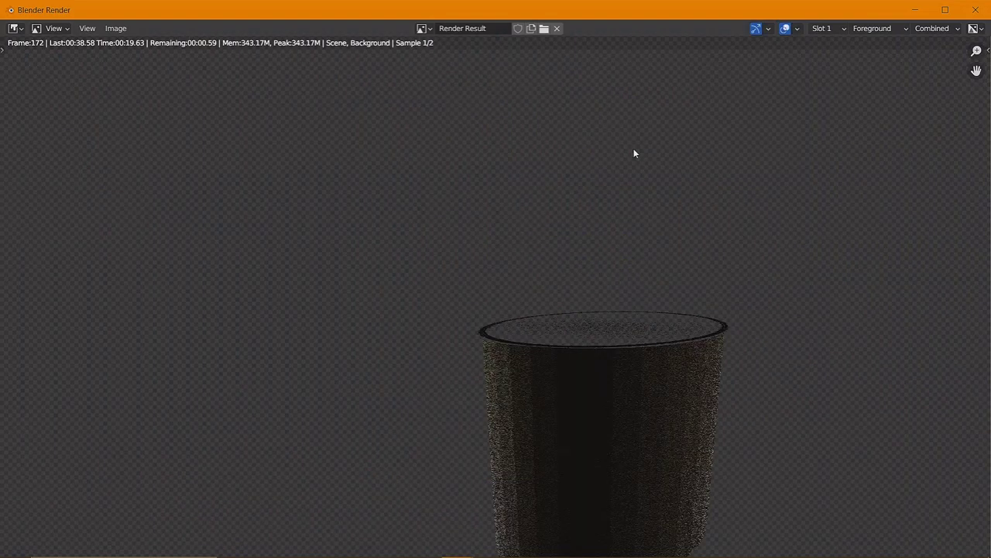
{"action": "scroll", "coordinate": [647, 248], "scroll_direction": "down", "scroll_amount": 1}
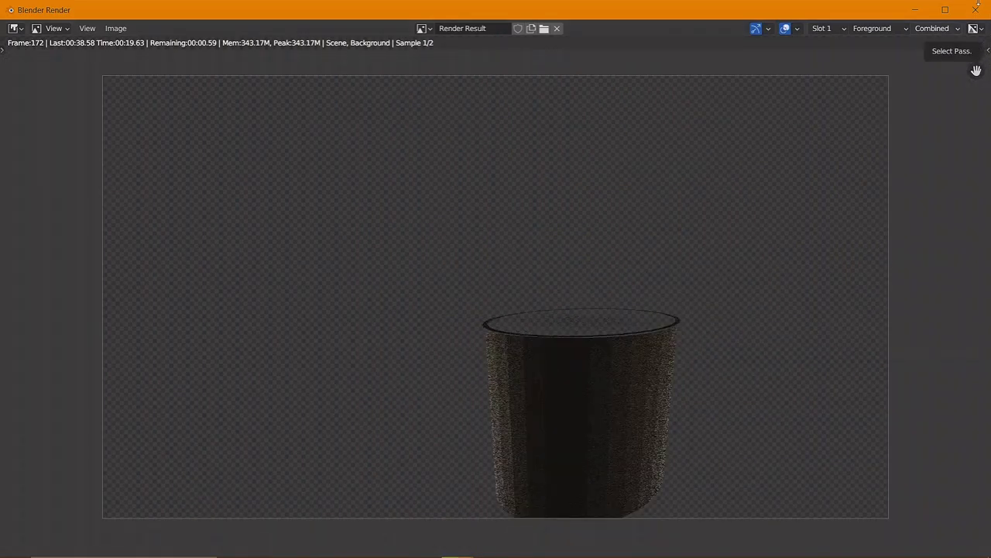
{"action": "left_click", "coordinate": [945, 9]}
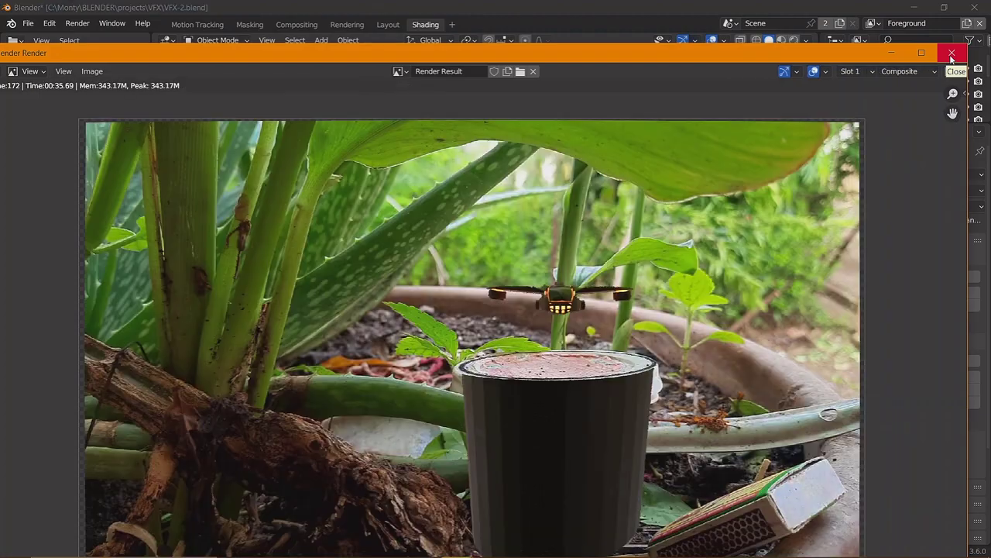
{"action": "left_click", "coordinate": [952, 55]}
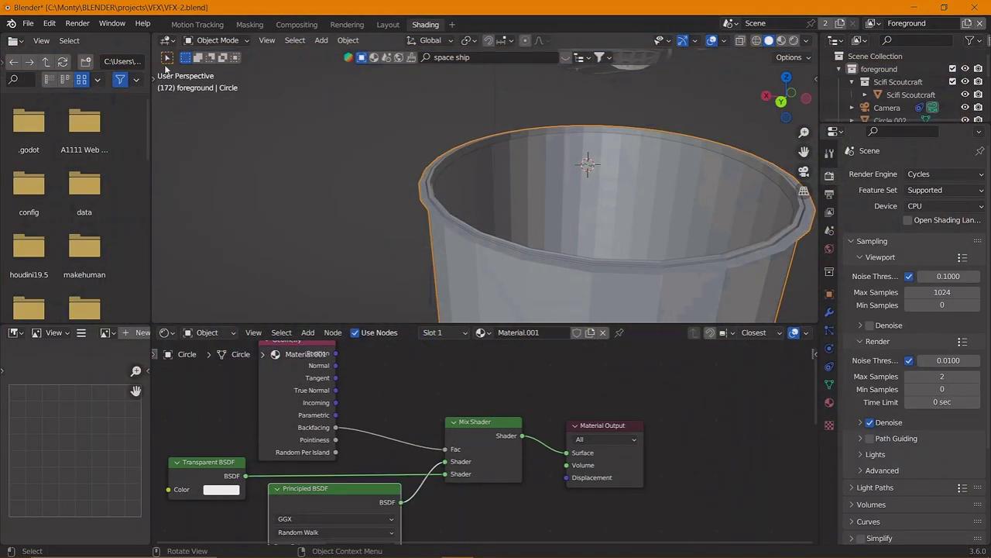
Re-render frame 172 showing the drone hovering above the dark cup
{"action": "key", "text": "F12"}
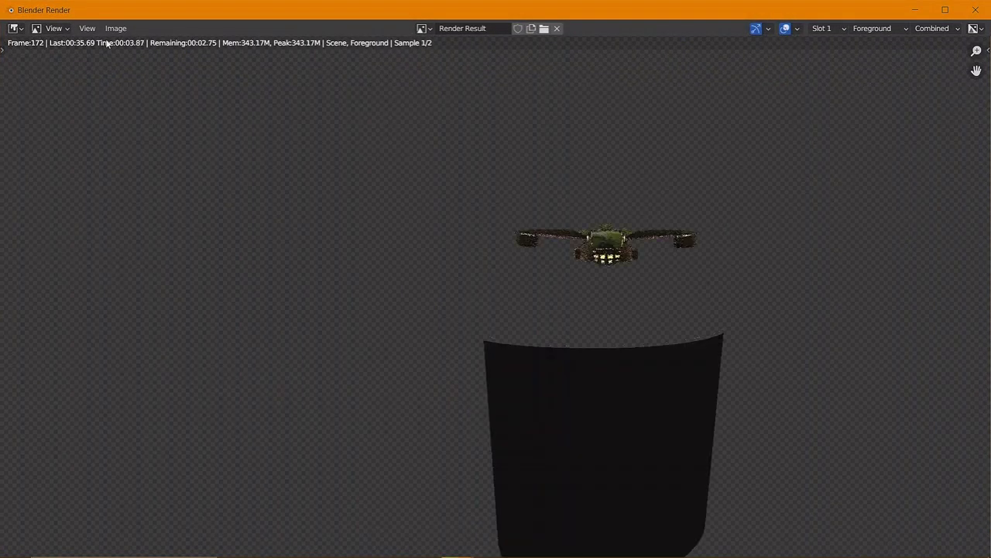
{"action": "left_click", "coordinate": [116, 28]}
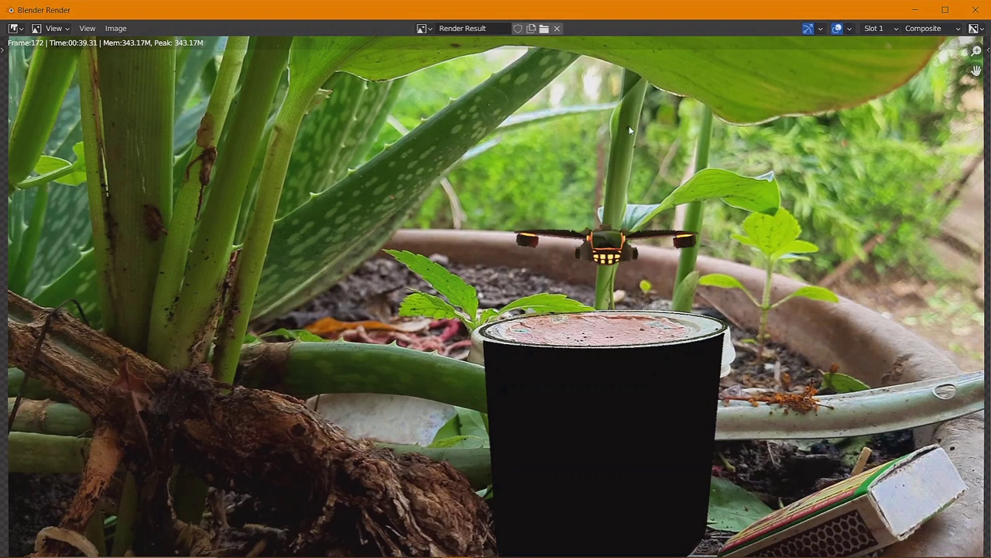
{"action": "scroll", "coordinate": [630, 130], "scroll_direction": "down", "scroll_amount": 1}
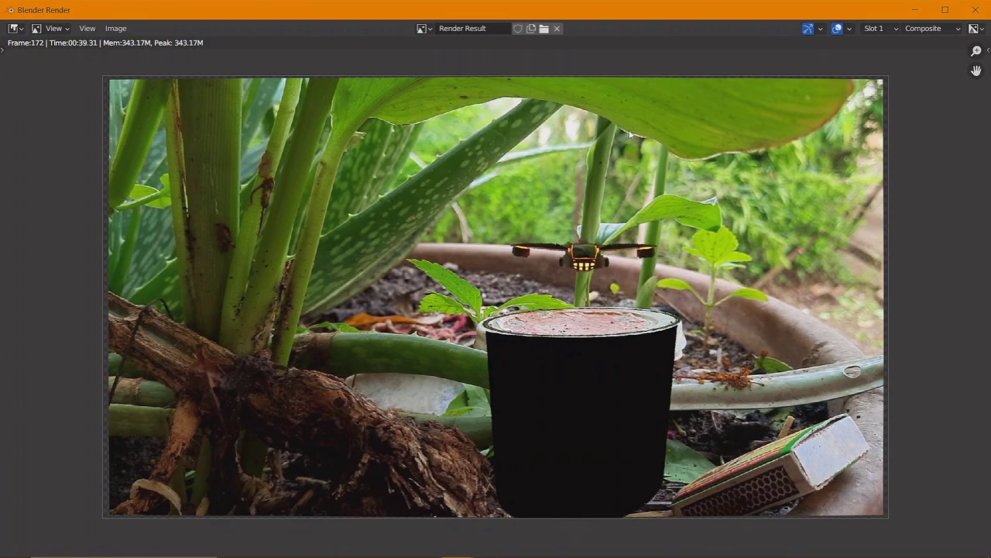